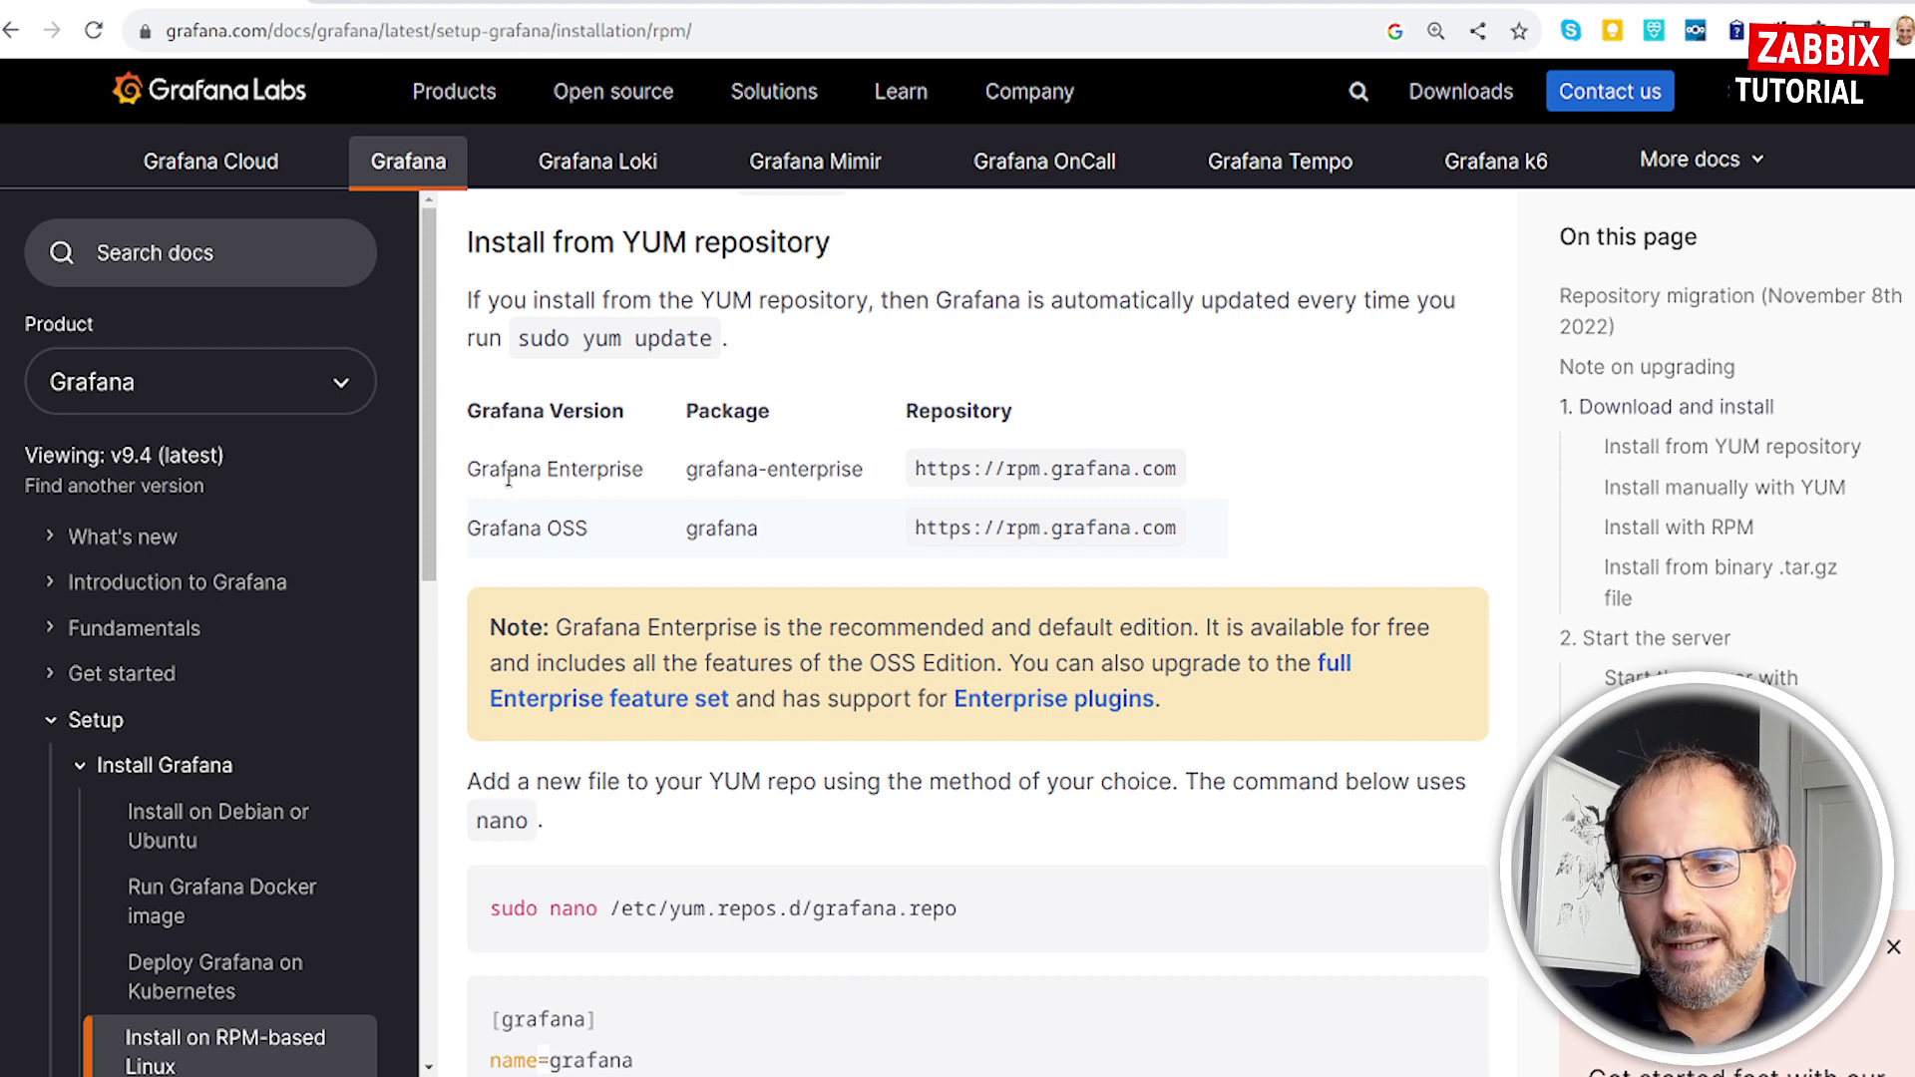
pyautogui.moveTo(465, 470); pyautogui.dragTo(634, 479)
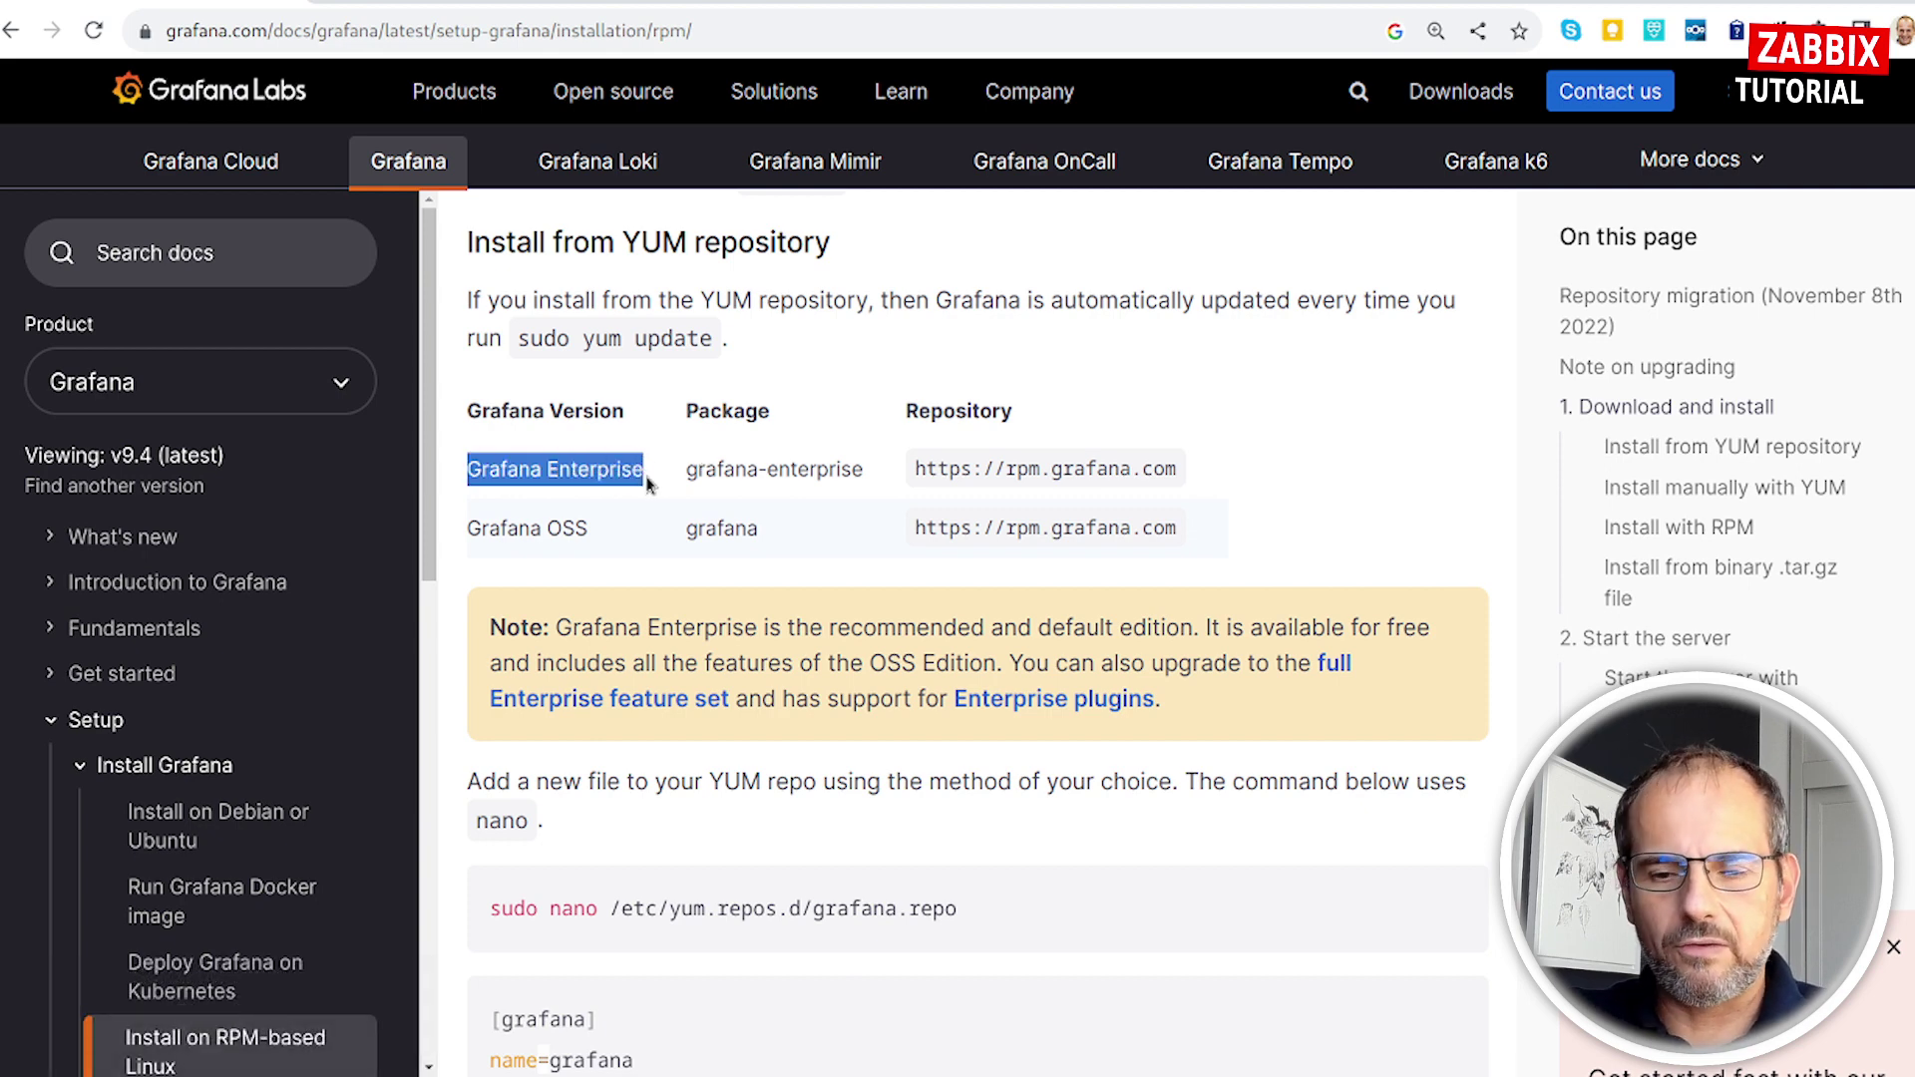
pyautogui.moveTo(465, 528); pyautogui.dragTo(598, 531)
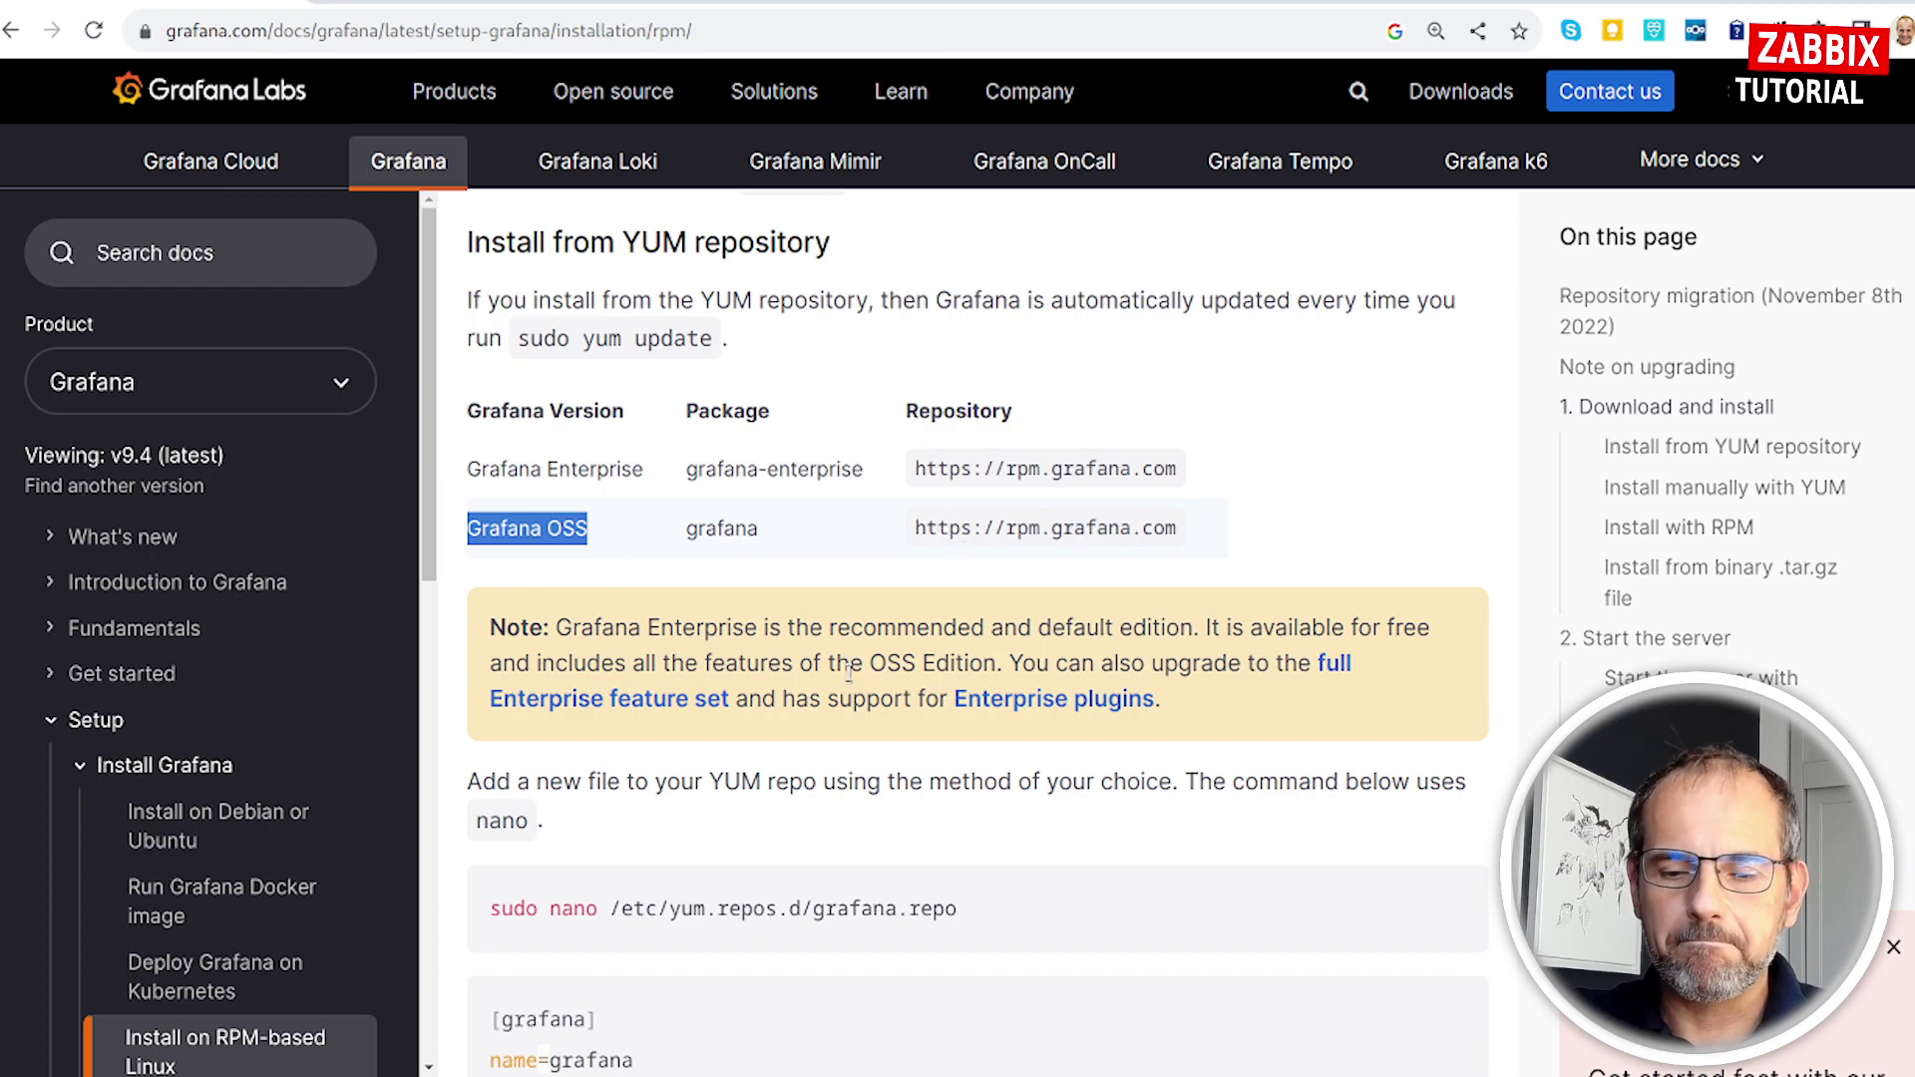
pyautogui.scroll(6, 849, 733)
pyautogui.scroll(4, 849, 734)
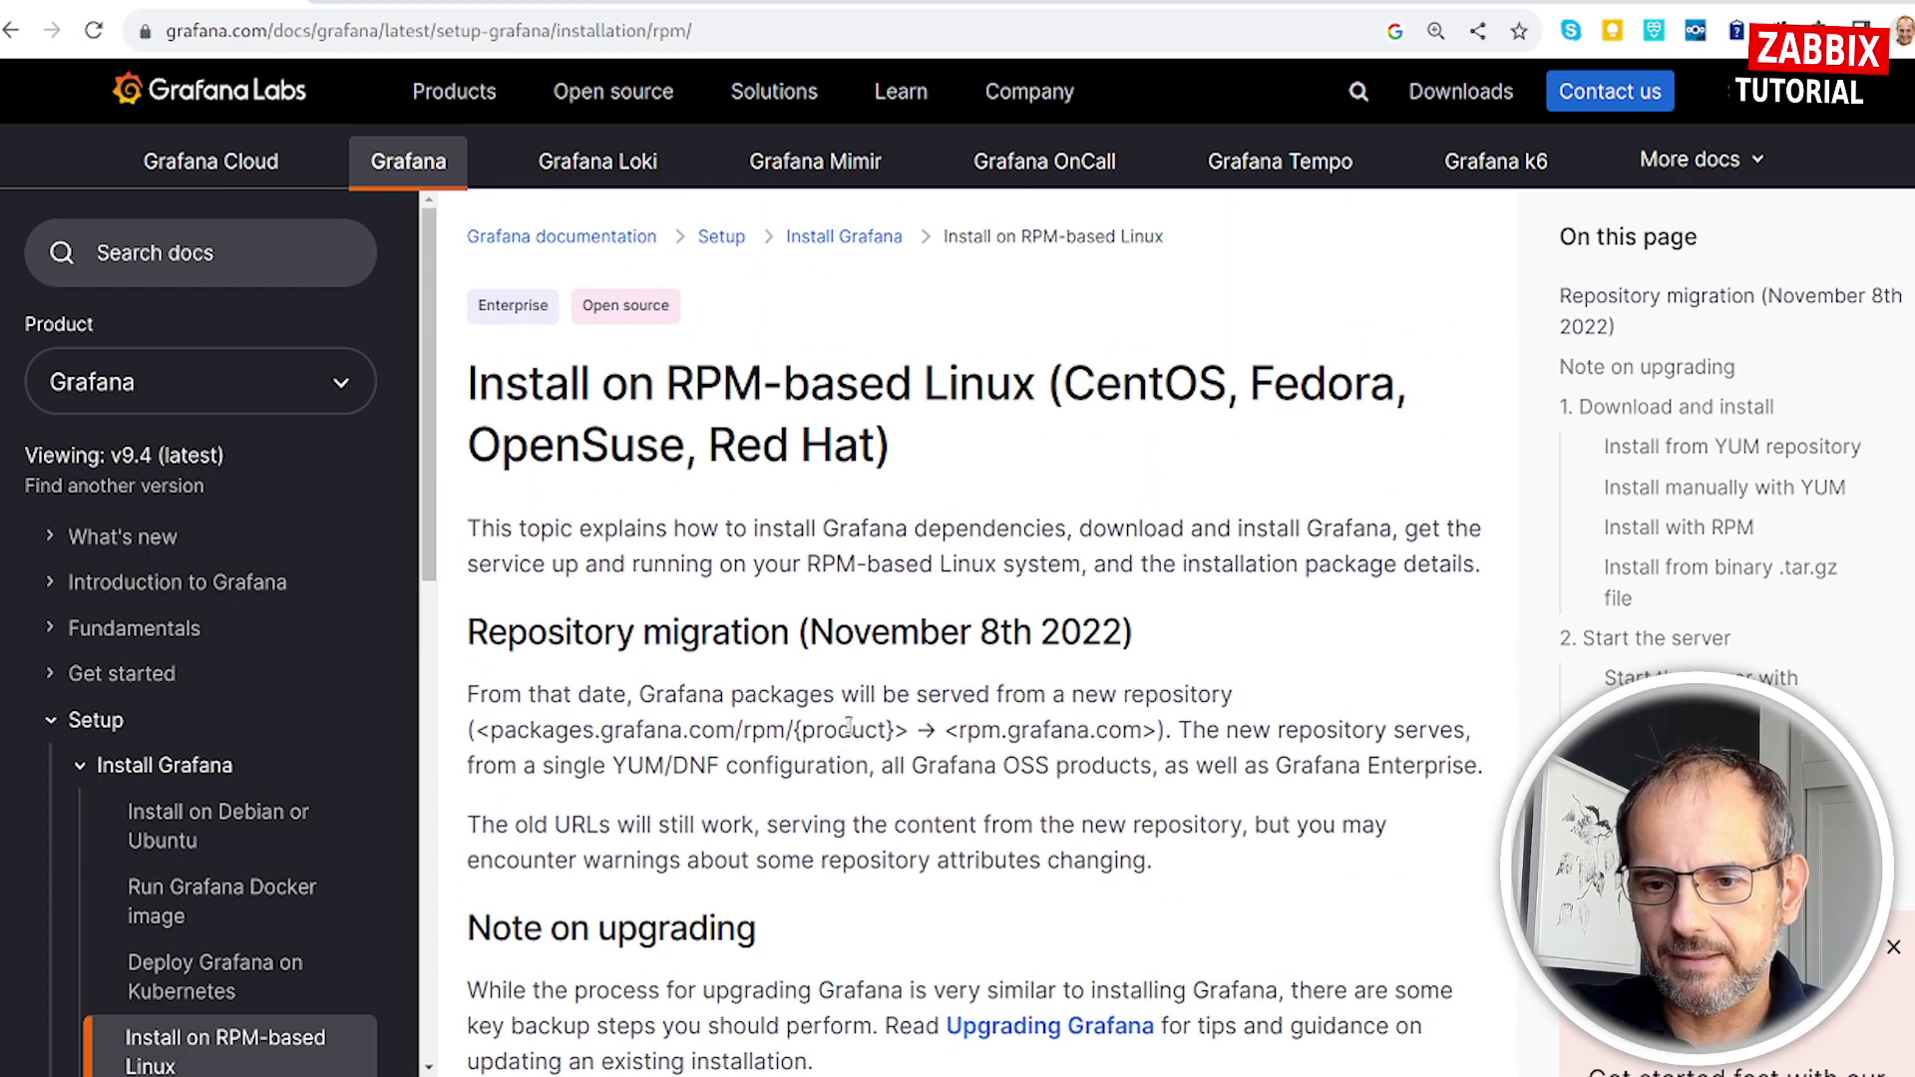
pyautogui.scroll(-5, 848, 733)
pyautogui.scroll(-6, 848, 733)
pyautogui.scroll(-3, 850, 734)
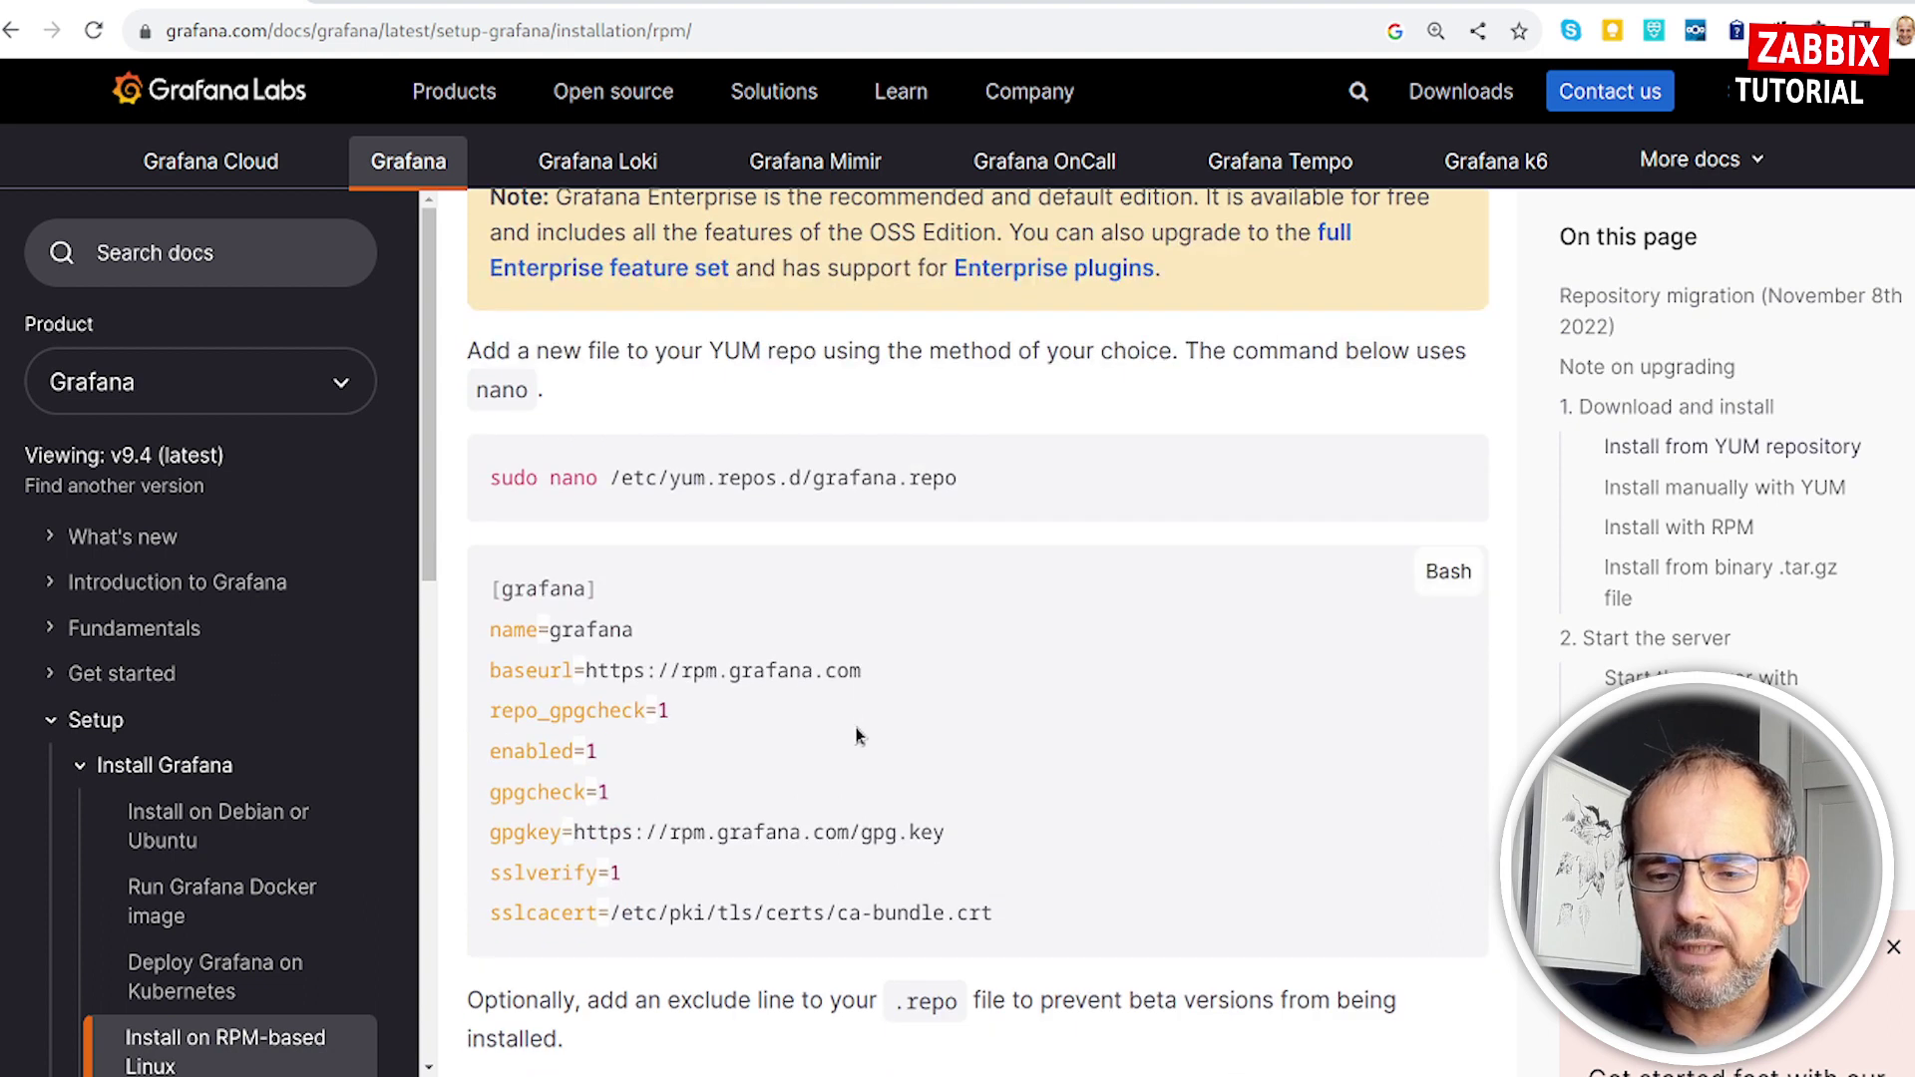
pyautogui.scroll(-2, 855, 736)
pyautogui.moveTo(490, 454)
pyautogui.mouseDown()
pyautogui.moveTo(847, 639)
pyautogui.moveTo(1063, 810)
pyautogui.mouseUp()
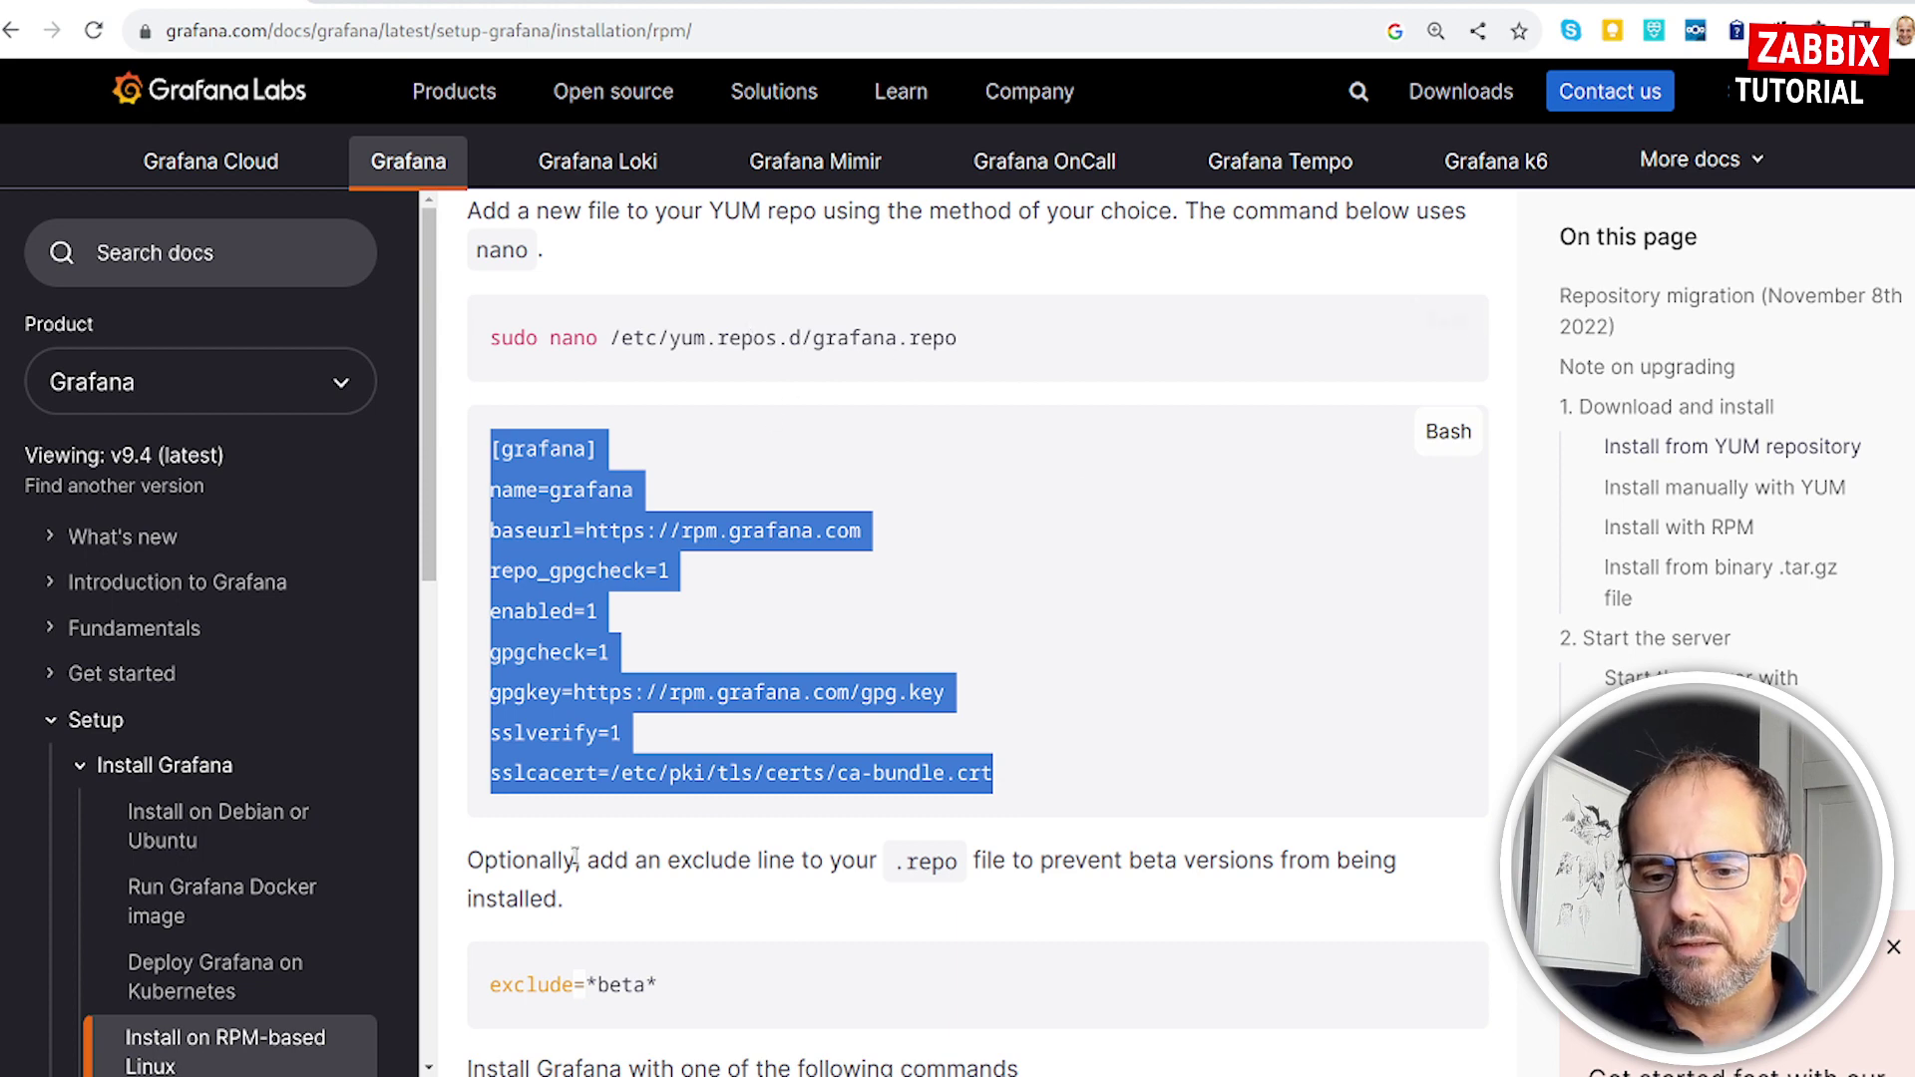
pyautogui.moveTo(488, 992); pyautogui.dragTo(658, 989)
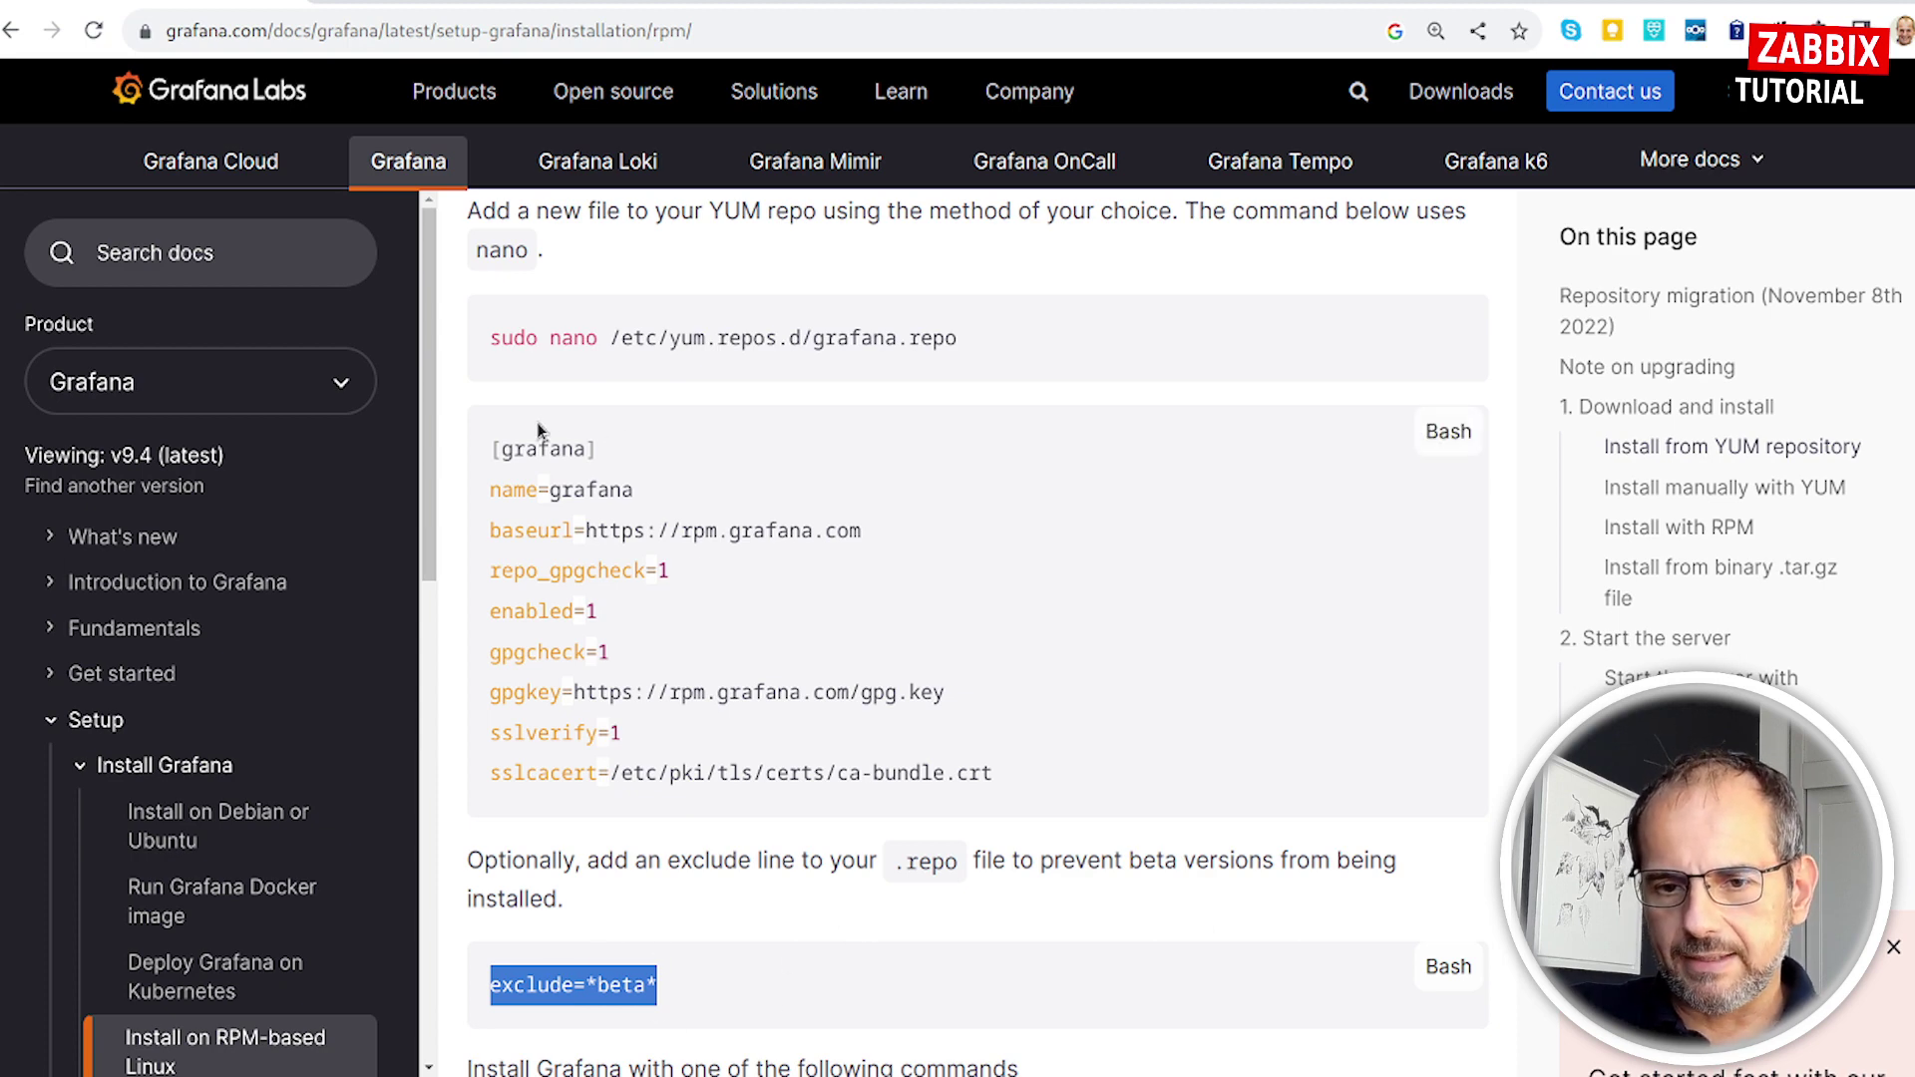
pyautogui.moveTo(812, 340); pyautogui.dragTo(1003, 347)
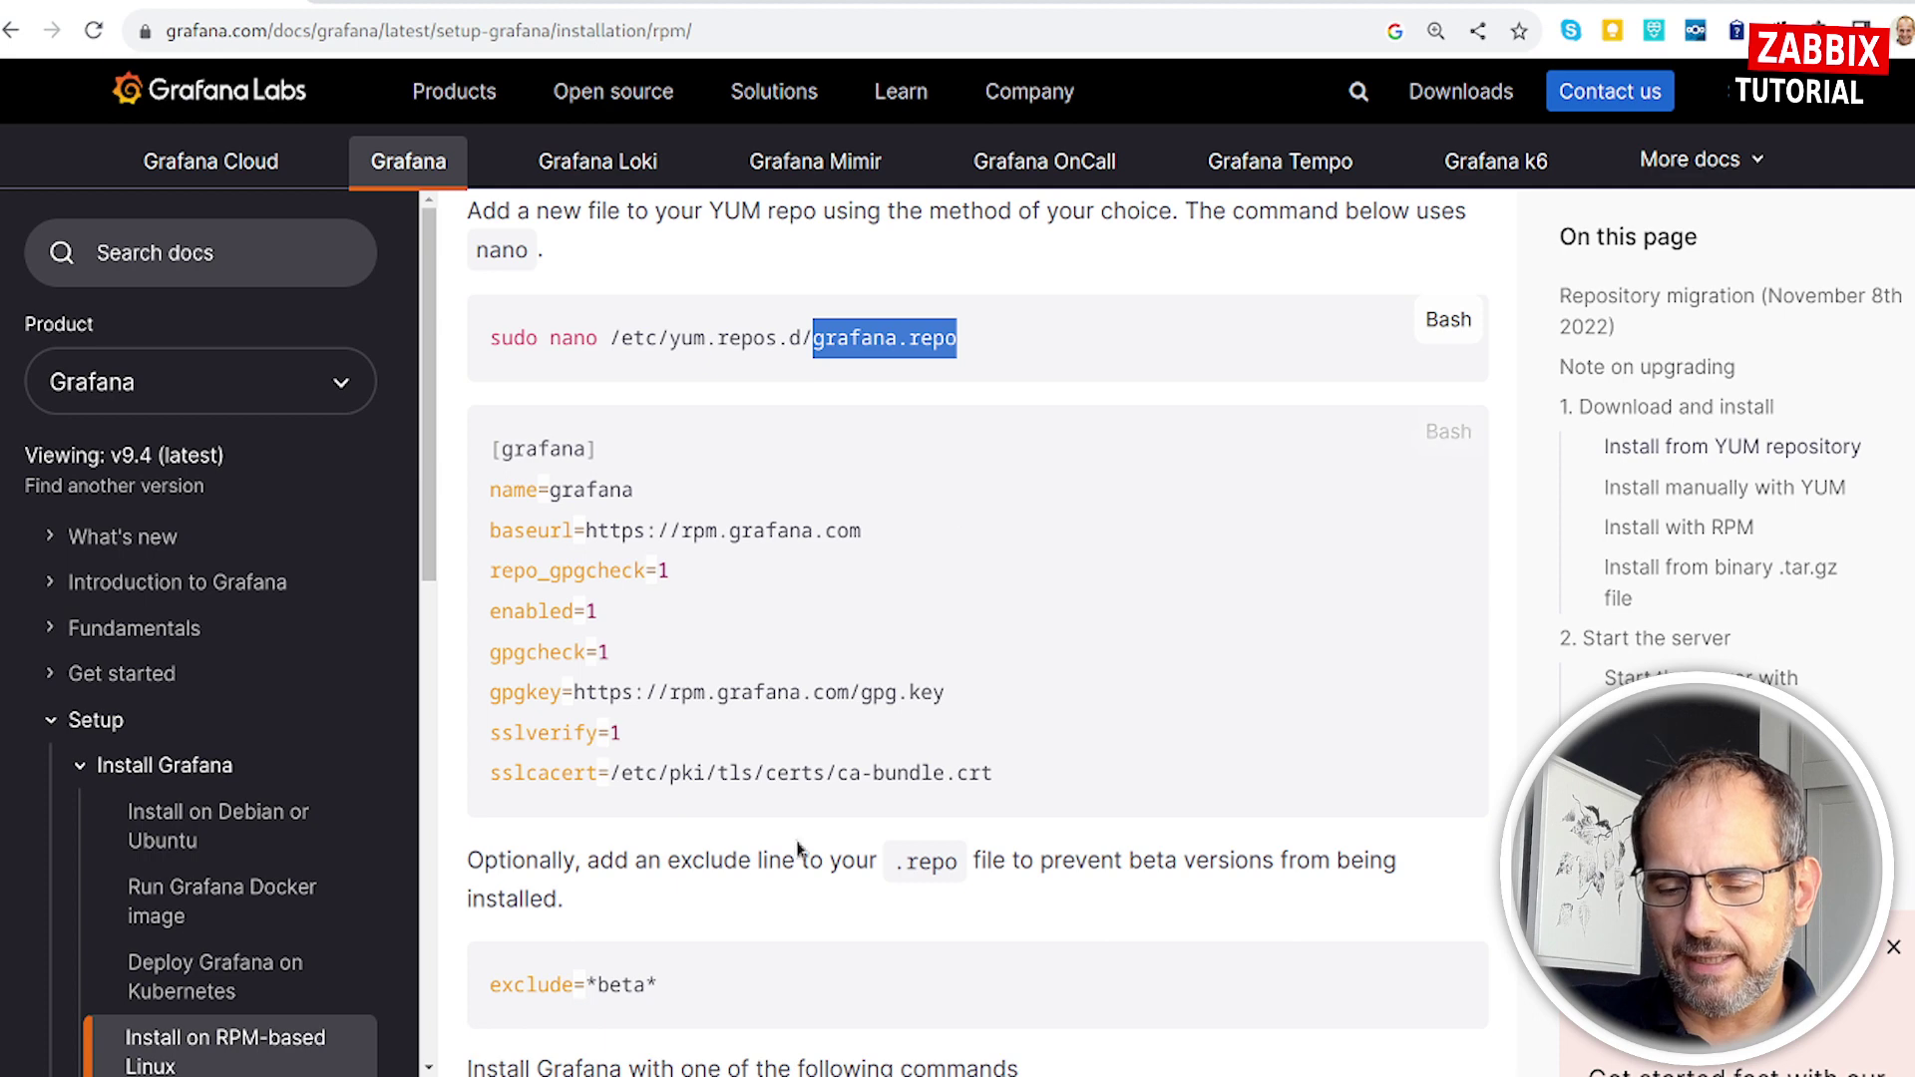
pyautogui.moveTo(488, 993); pyautogui.dragTo(671, 993)
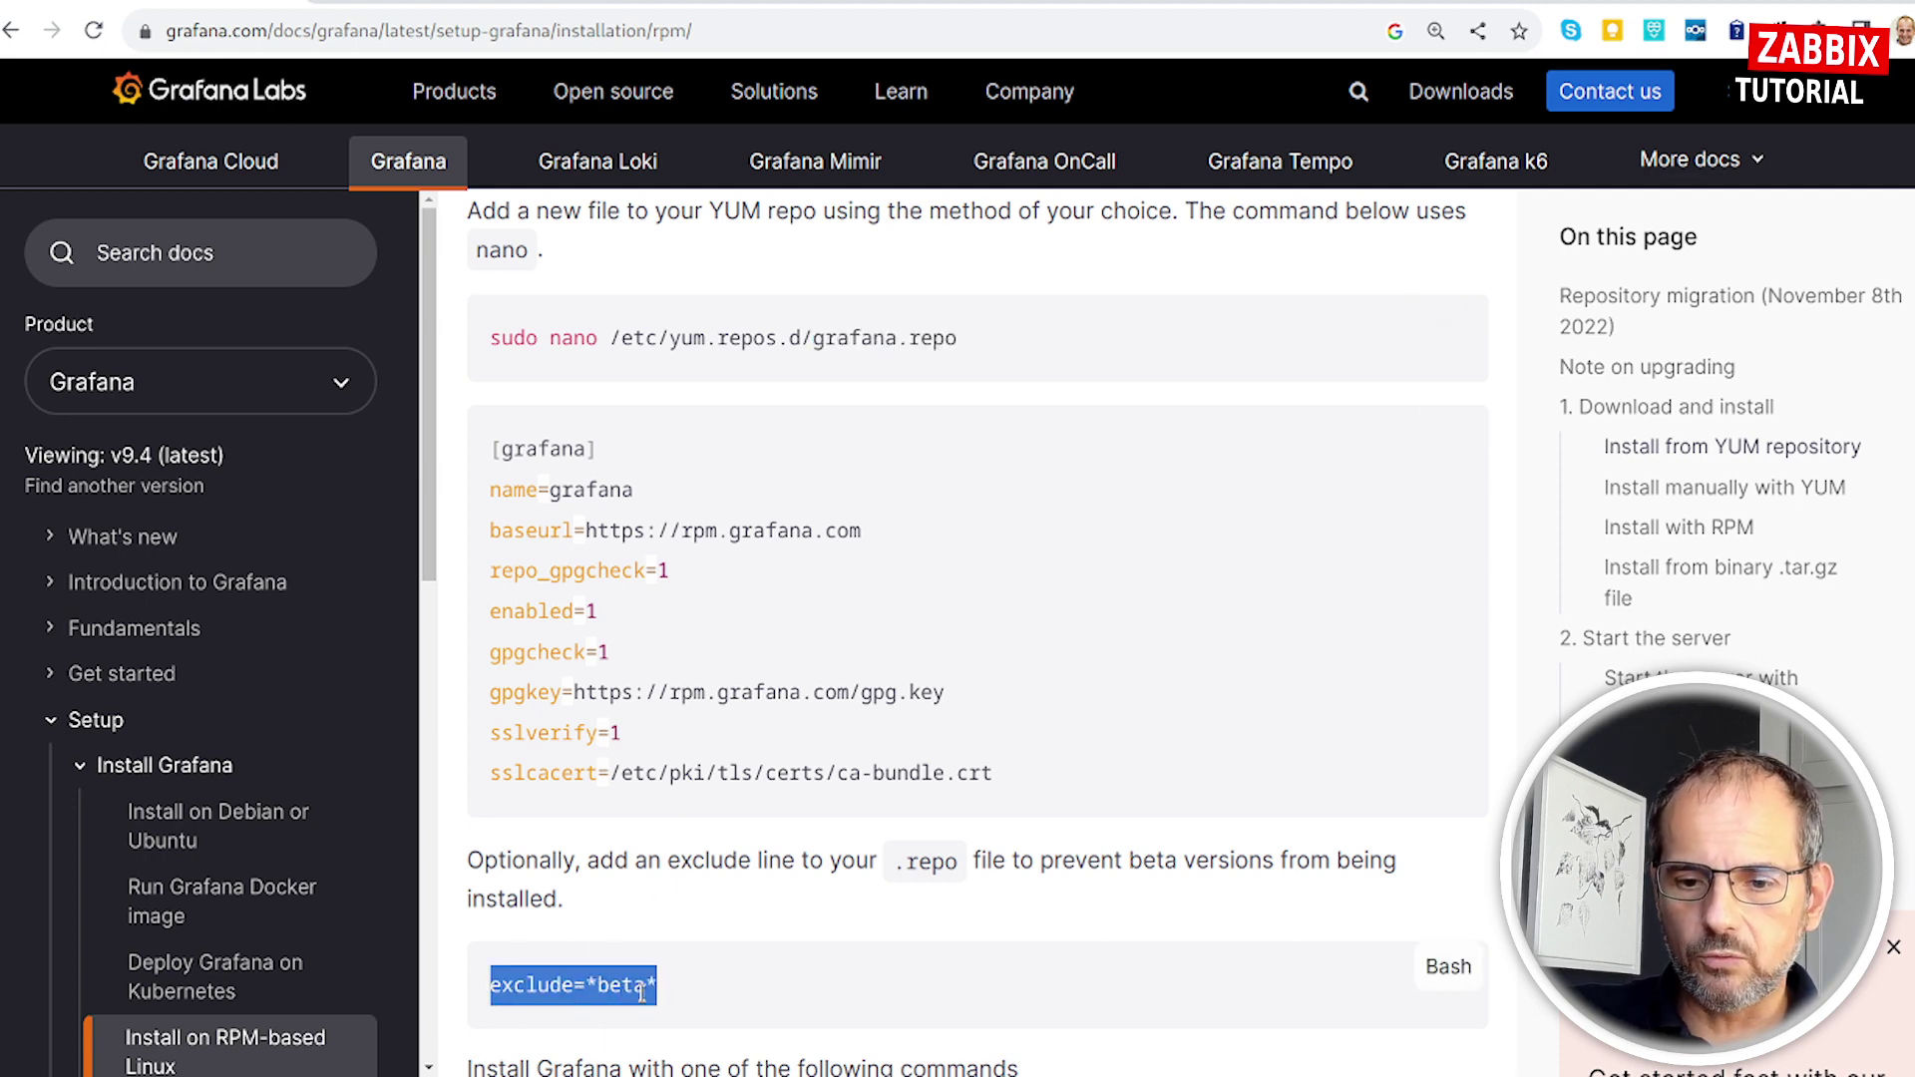
pyautogui.scroll(-2, 832, 915)
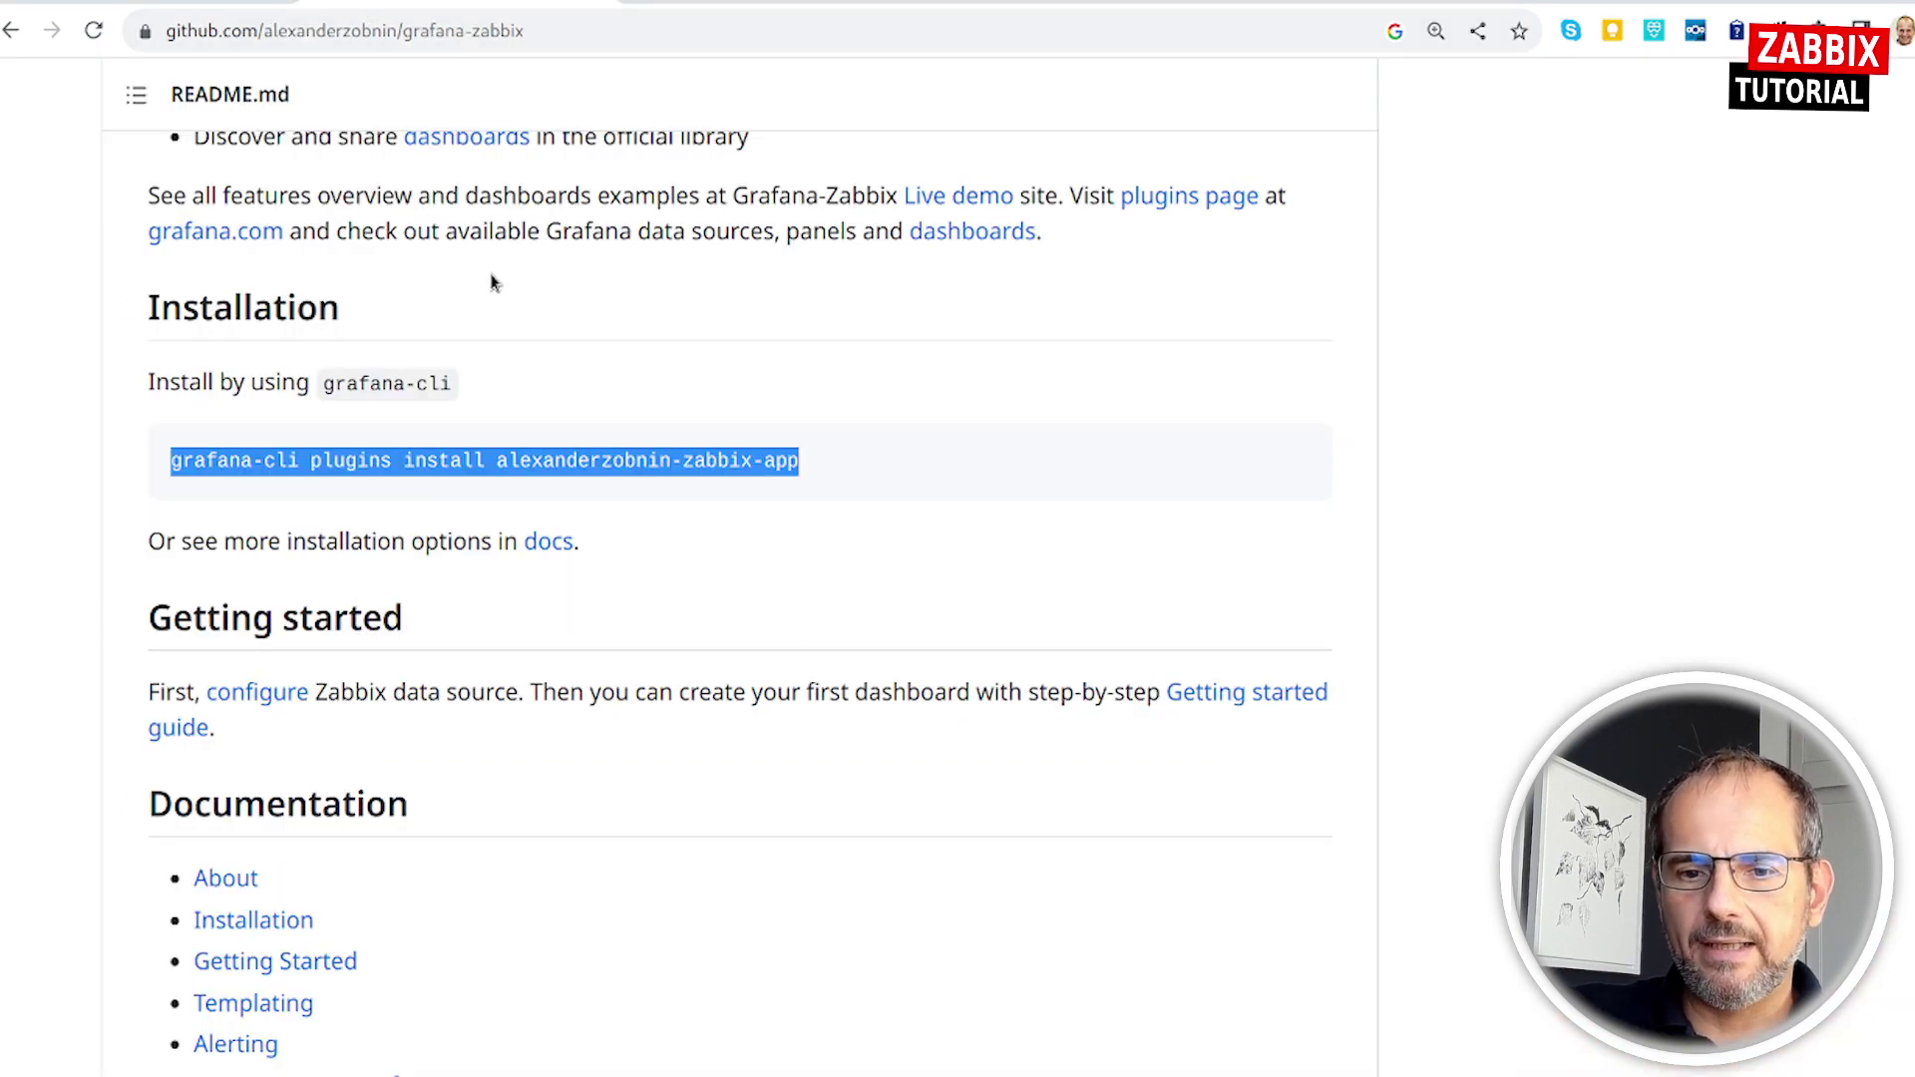
# Highlight the README's grafana-cli plugin install command under Installation, then return to the page top.
pyautogui.scroll(15, 492, 282)
pyautogui.scroll(5, 491, 282)
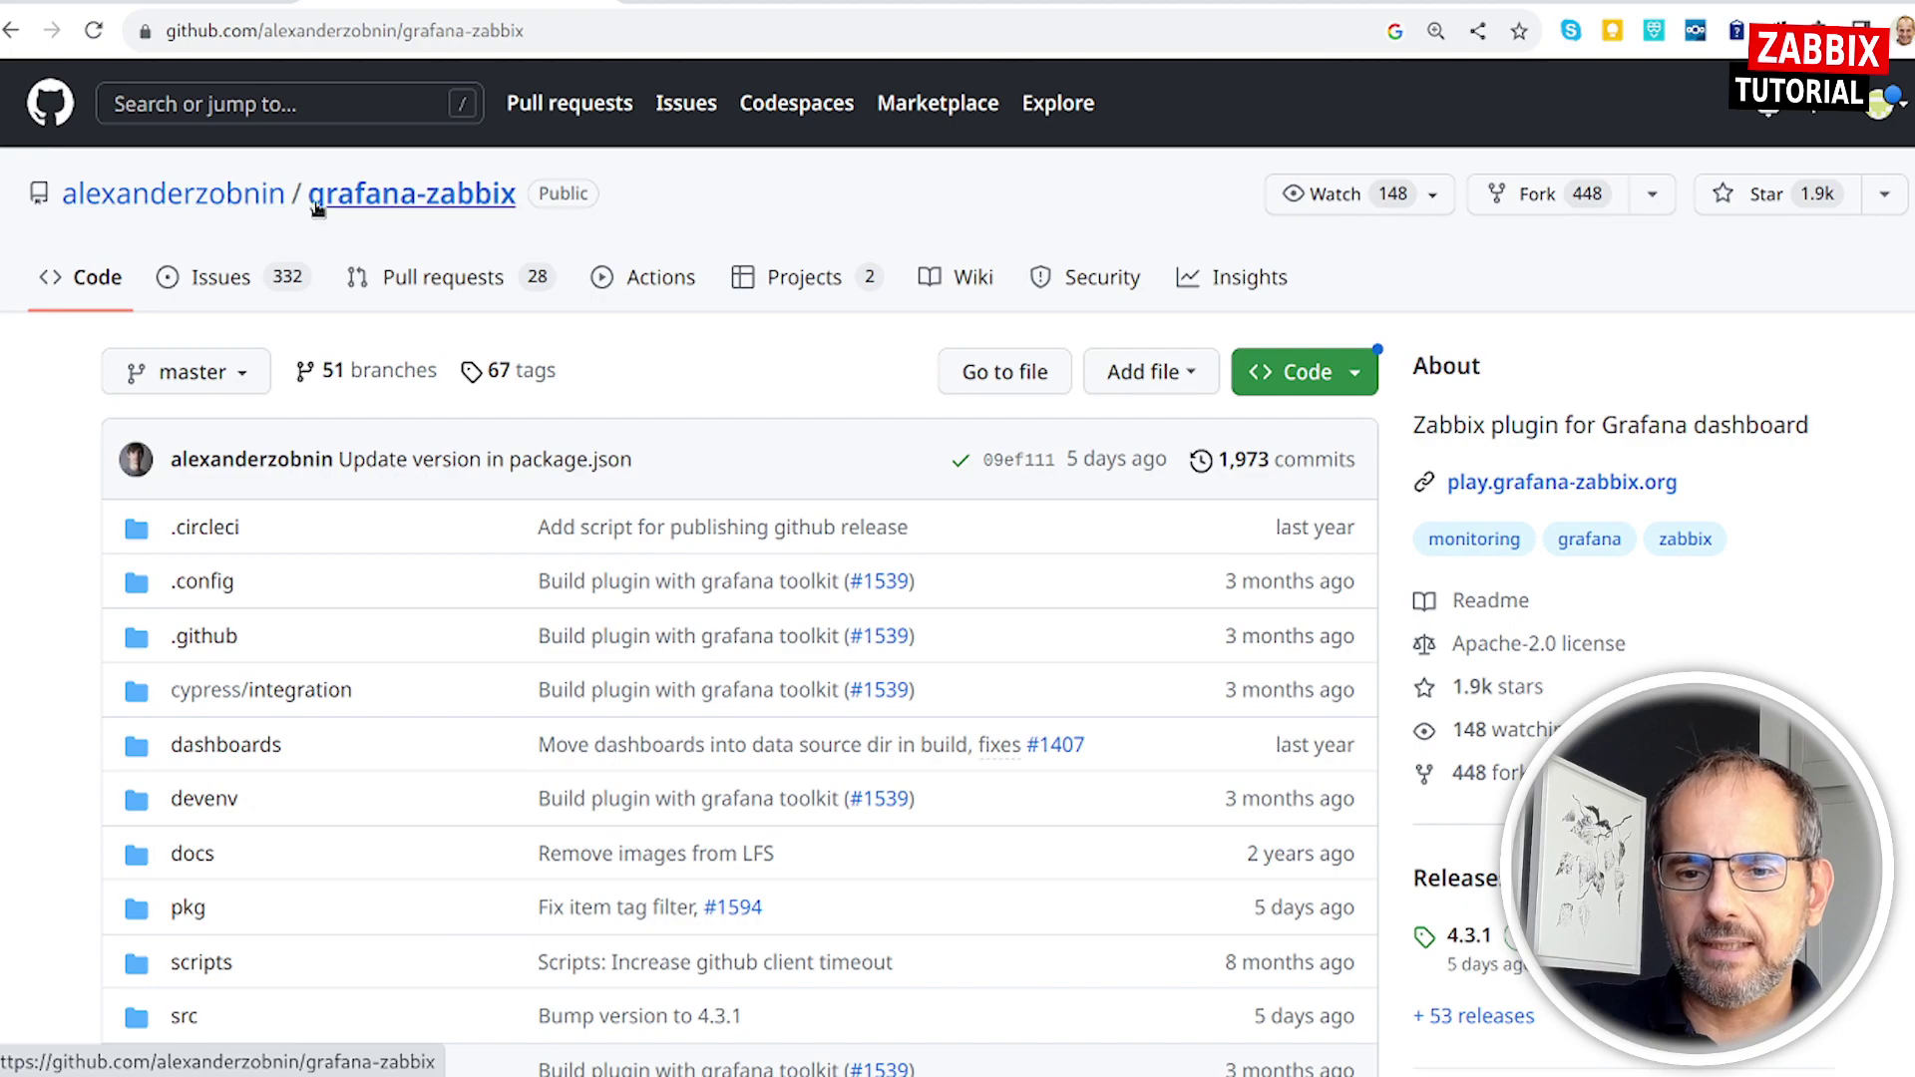
pyautogui.scroll(-1, 715, 342)
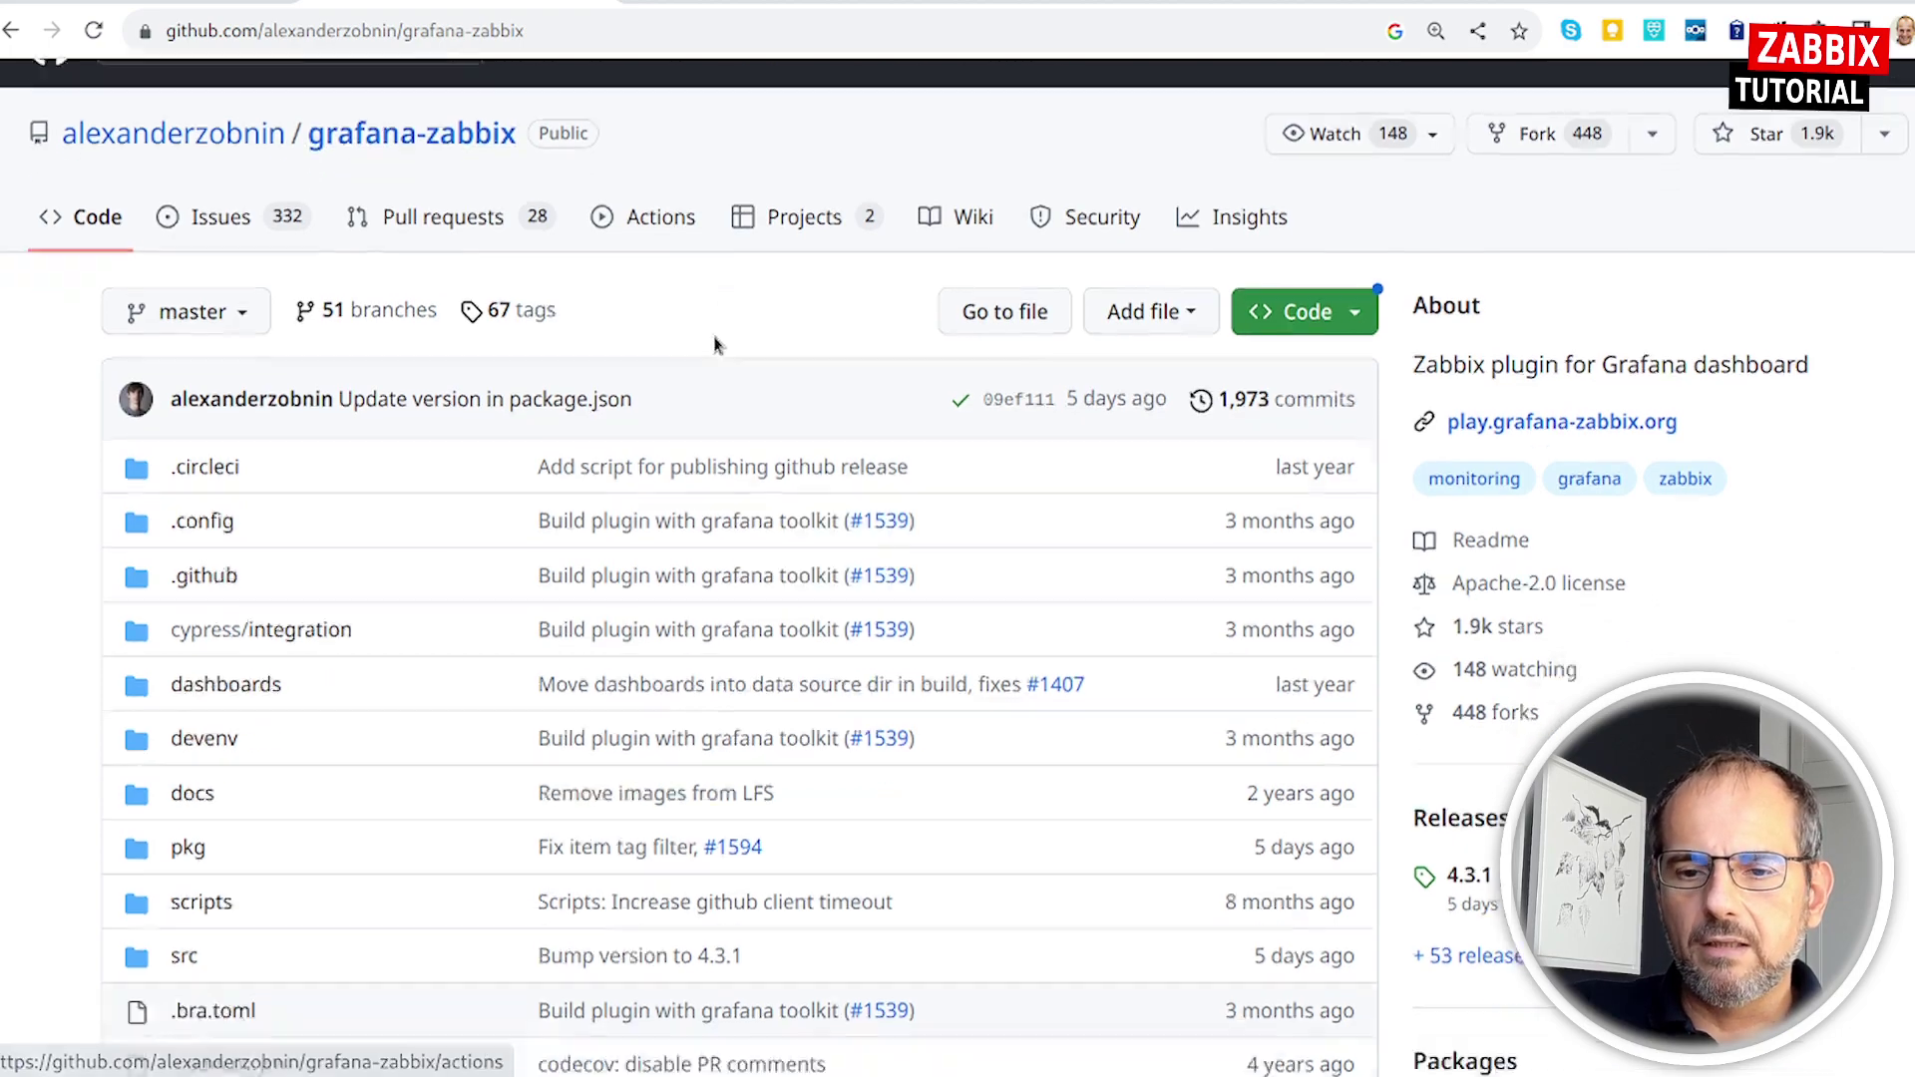
pyautogui.scroll(-6, 735, 329)
pyautogui.scroll(-6, 748, 333)
pyautogui.scroll(-8, 750, 342)
pyautogui.scroll(-6, 748, 342)
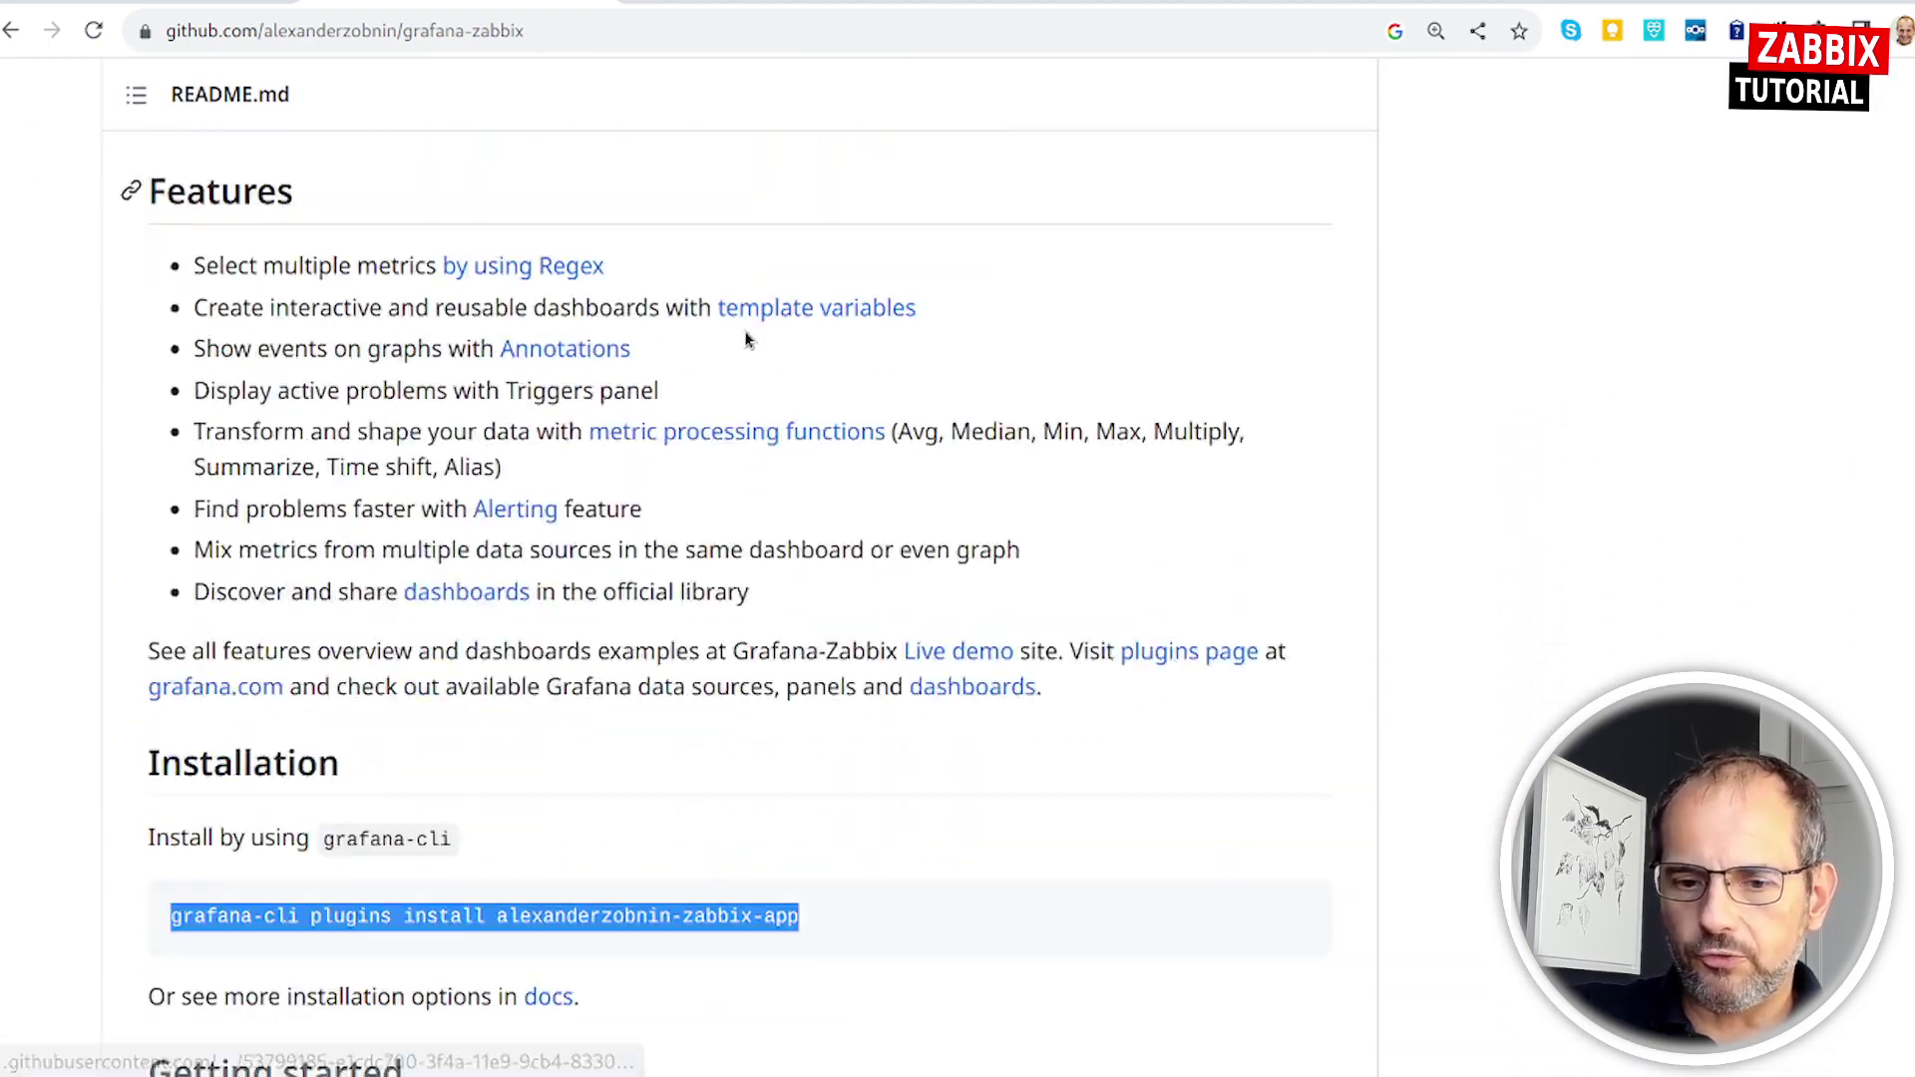
pyautogui.scroll(-3, 748, 342)
pyautogui.click(153, 556)
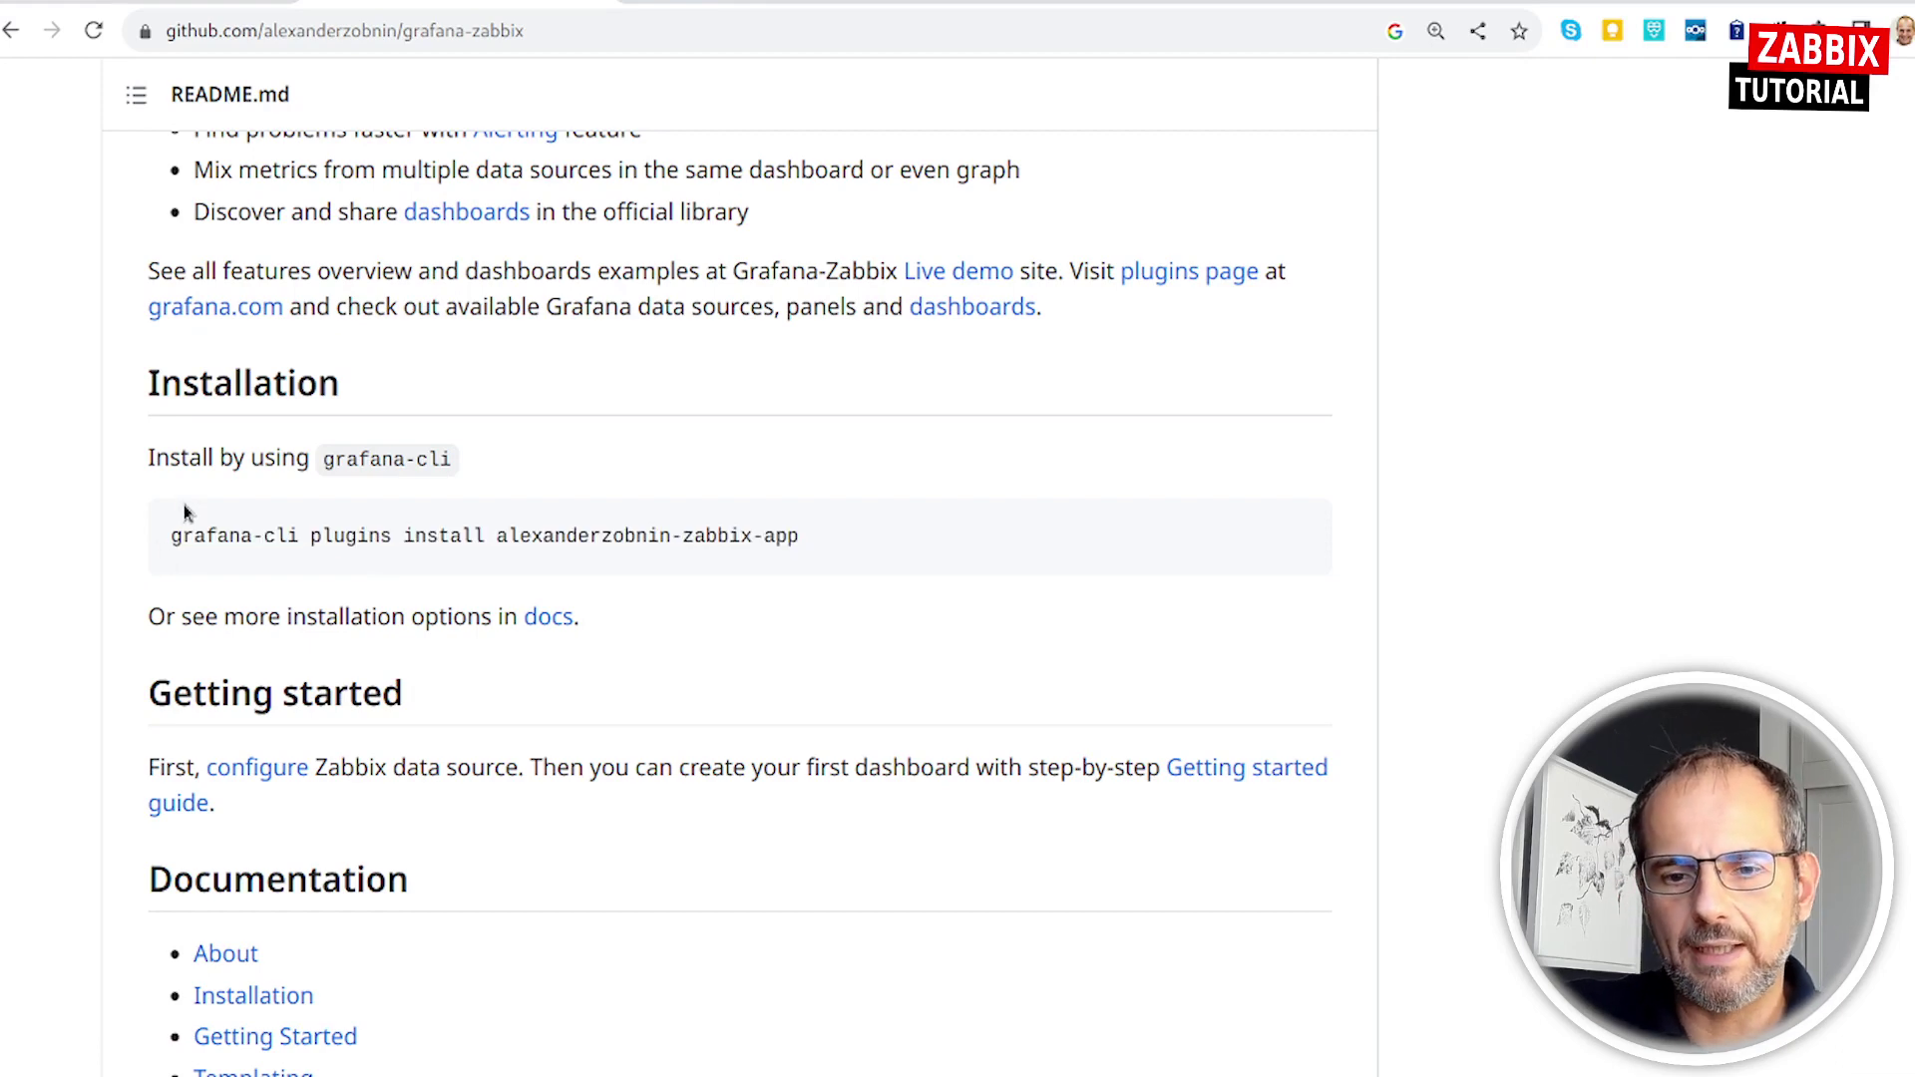
pyautogui.moveTo(172, 543); pyautogui.dragTo(765, 578)
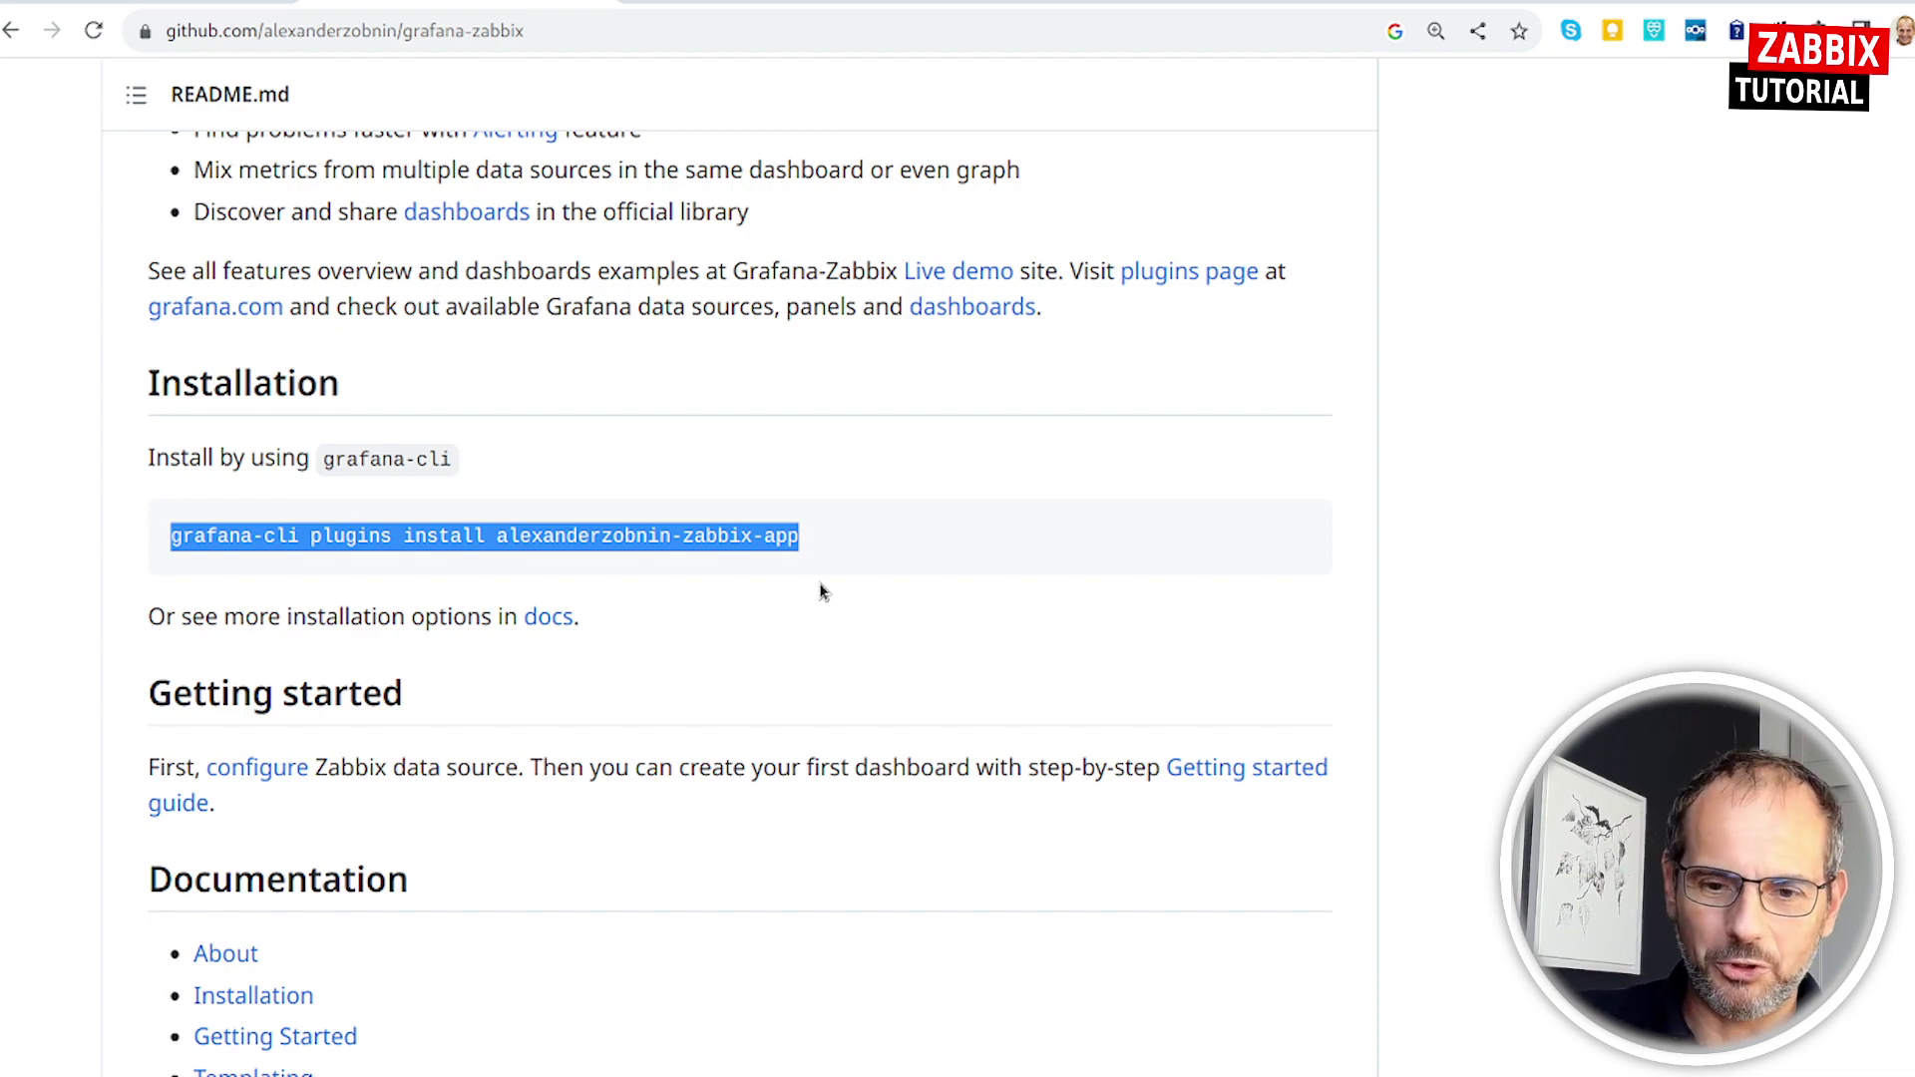
pyautogui.scroll(10, 610, 589)
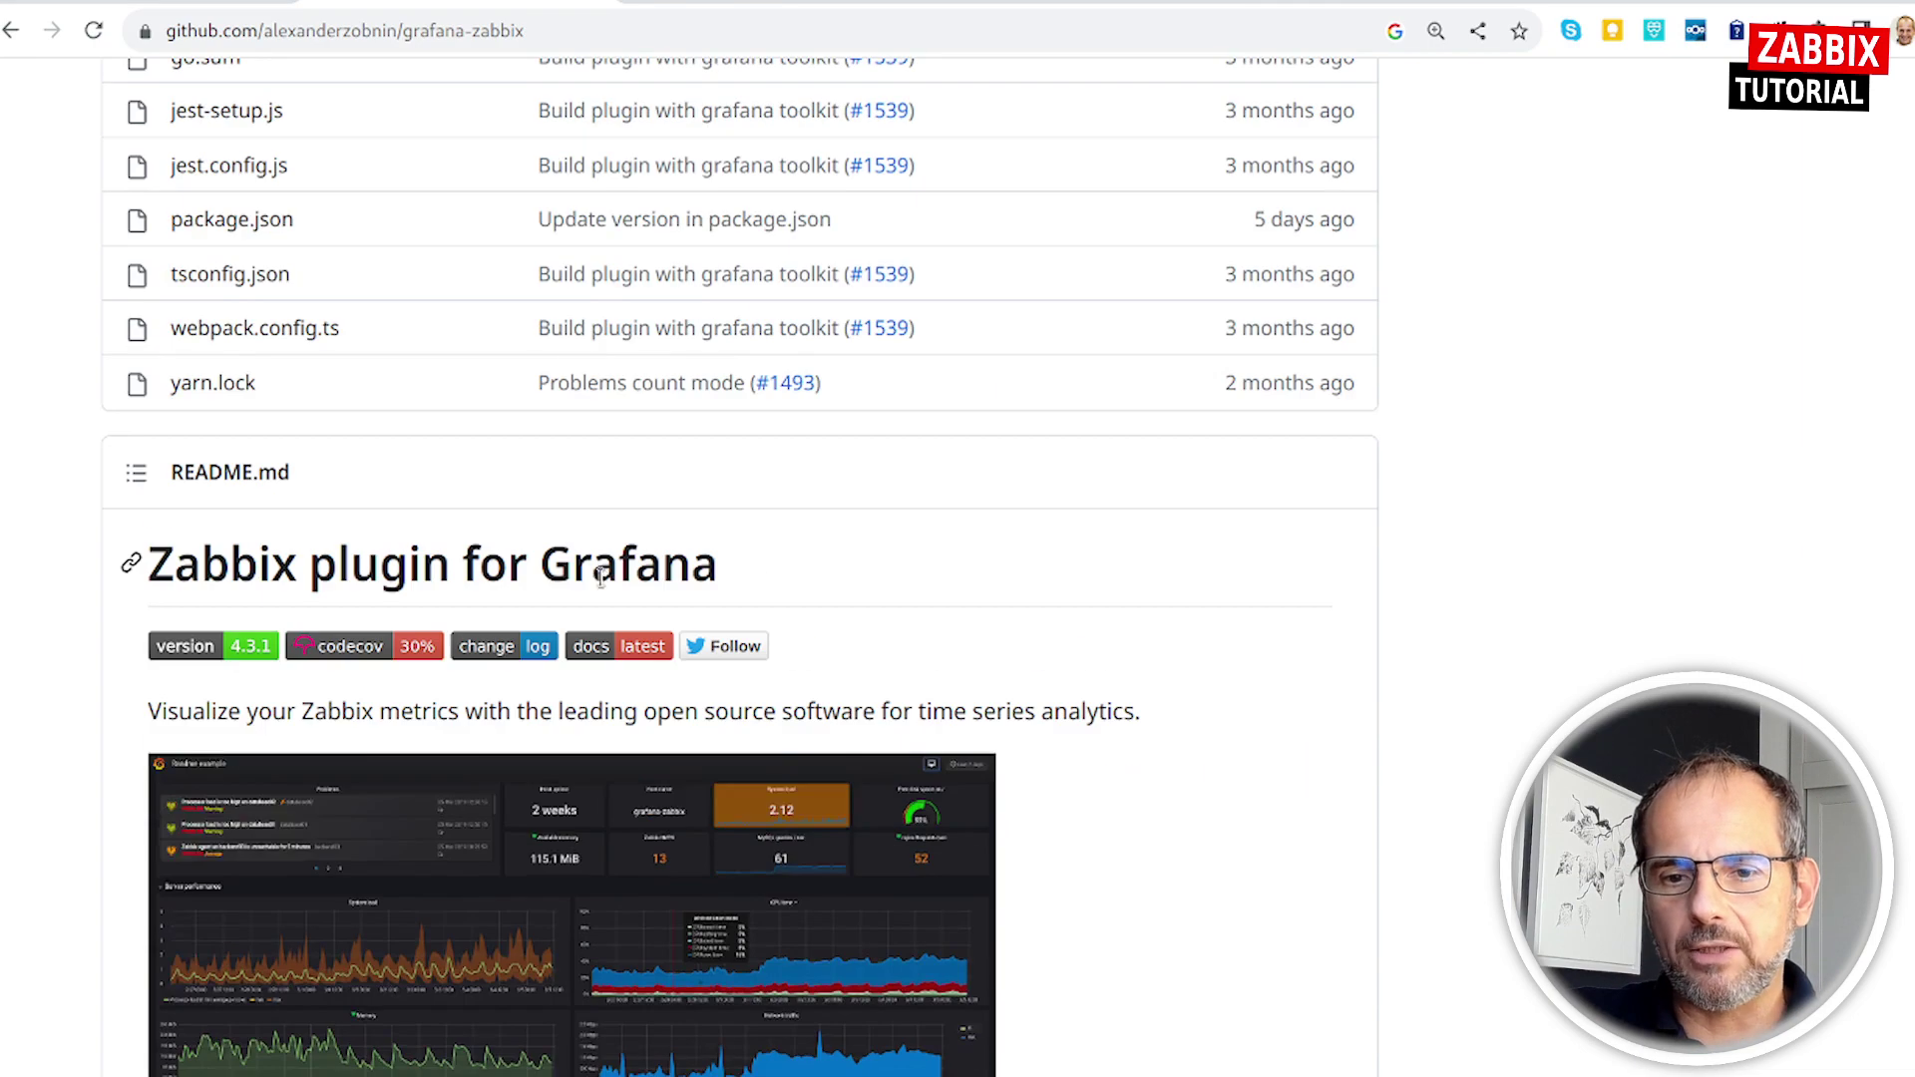
pyautogui.scroll(10, 578, 558)
pyautogui.scroll(5, 598, 549)
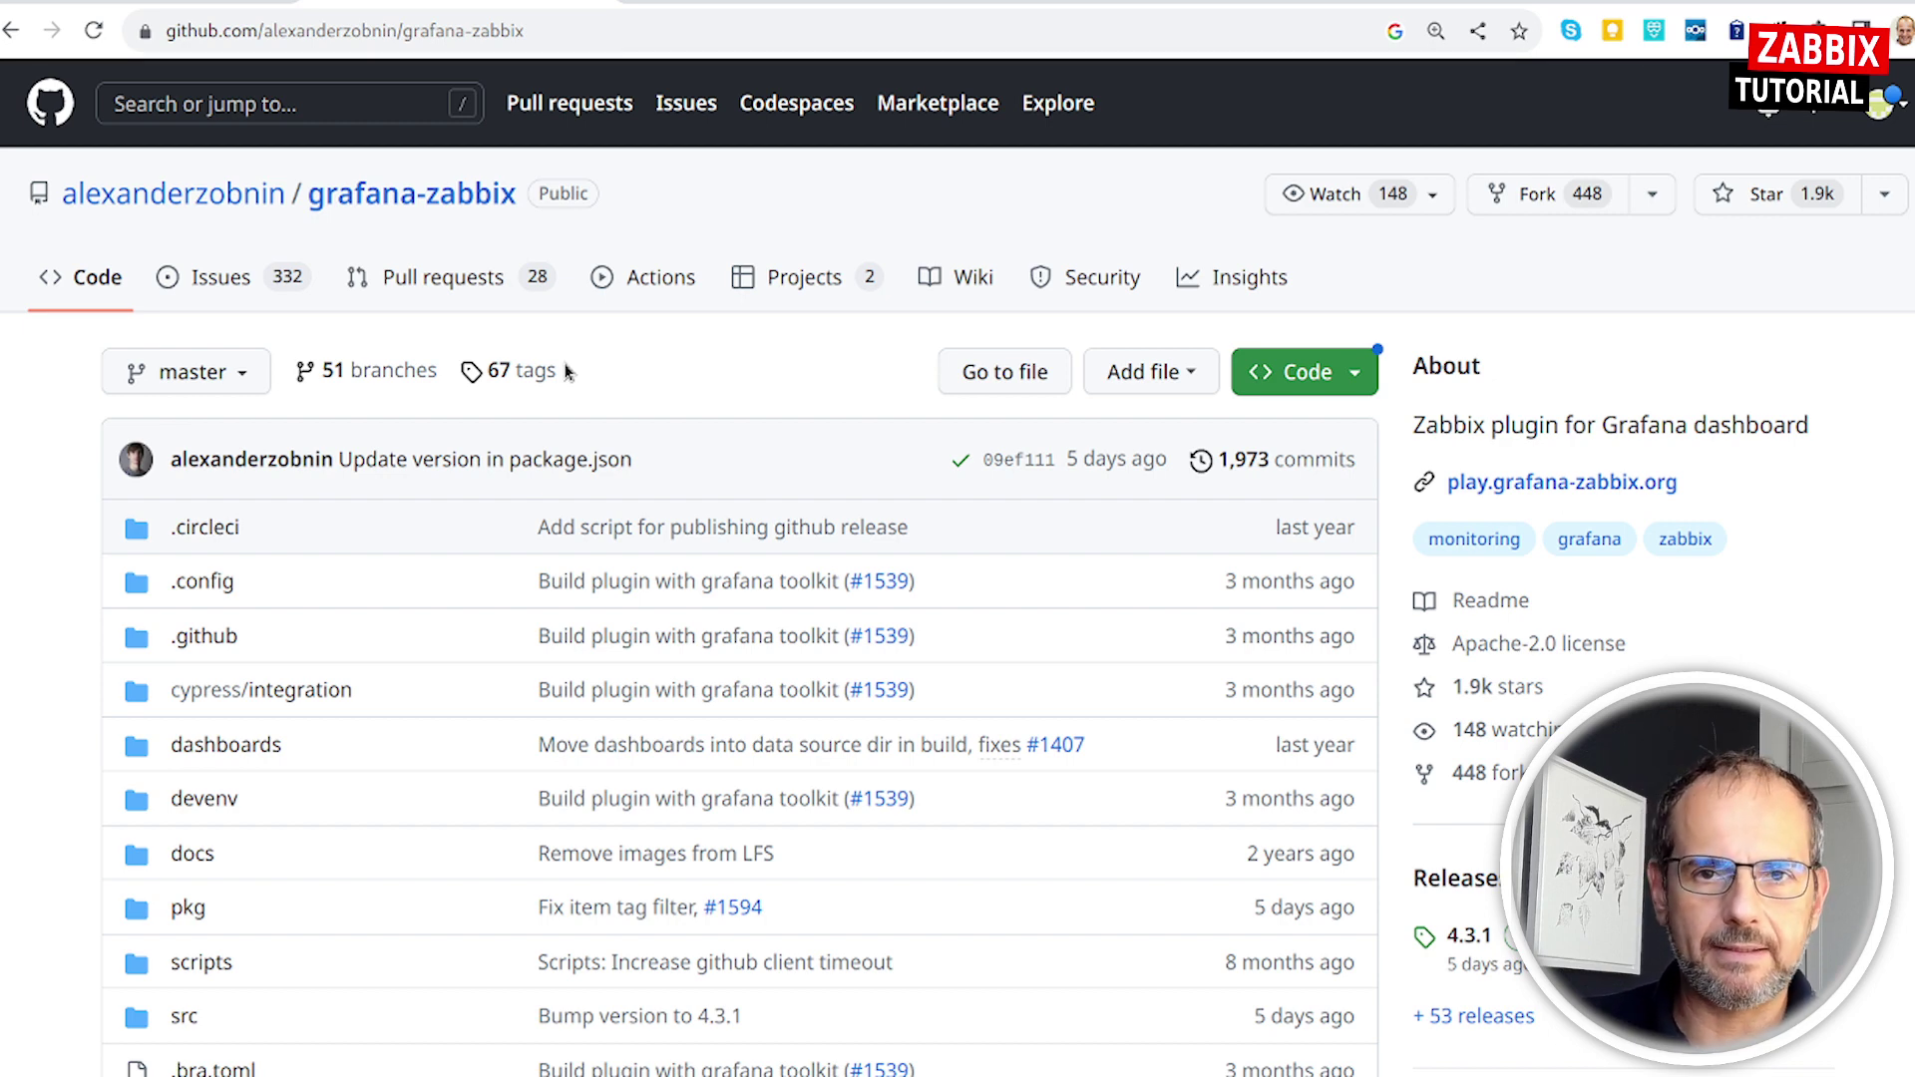
# Go from the repository's tags to the Releases list and read the 4.3.1 notes into 4.3.0.
pyautogui.click(546, 373)
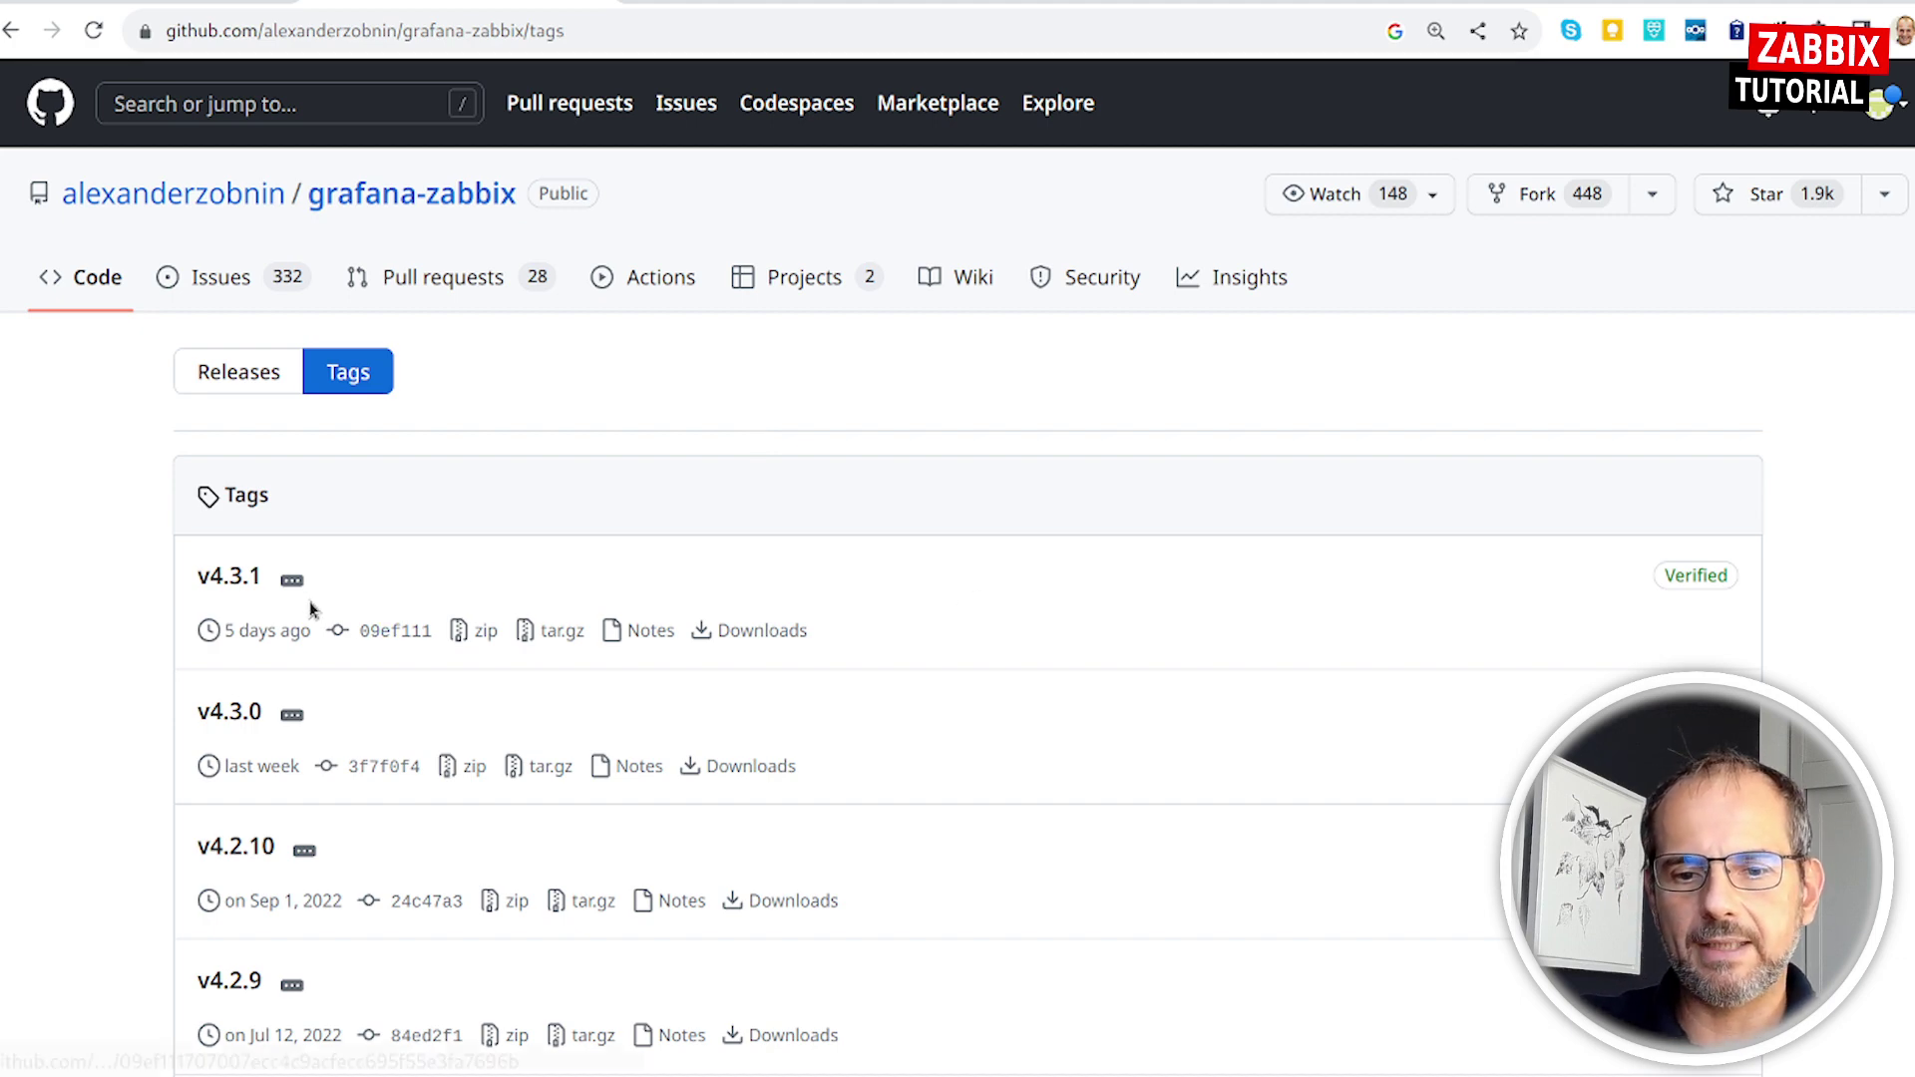
pyautogui.click(266, 376)
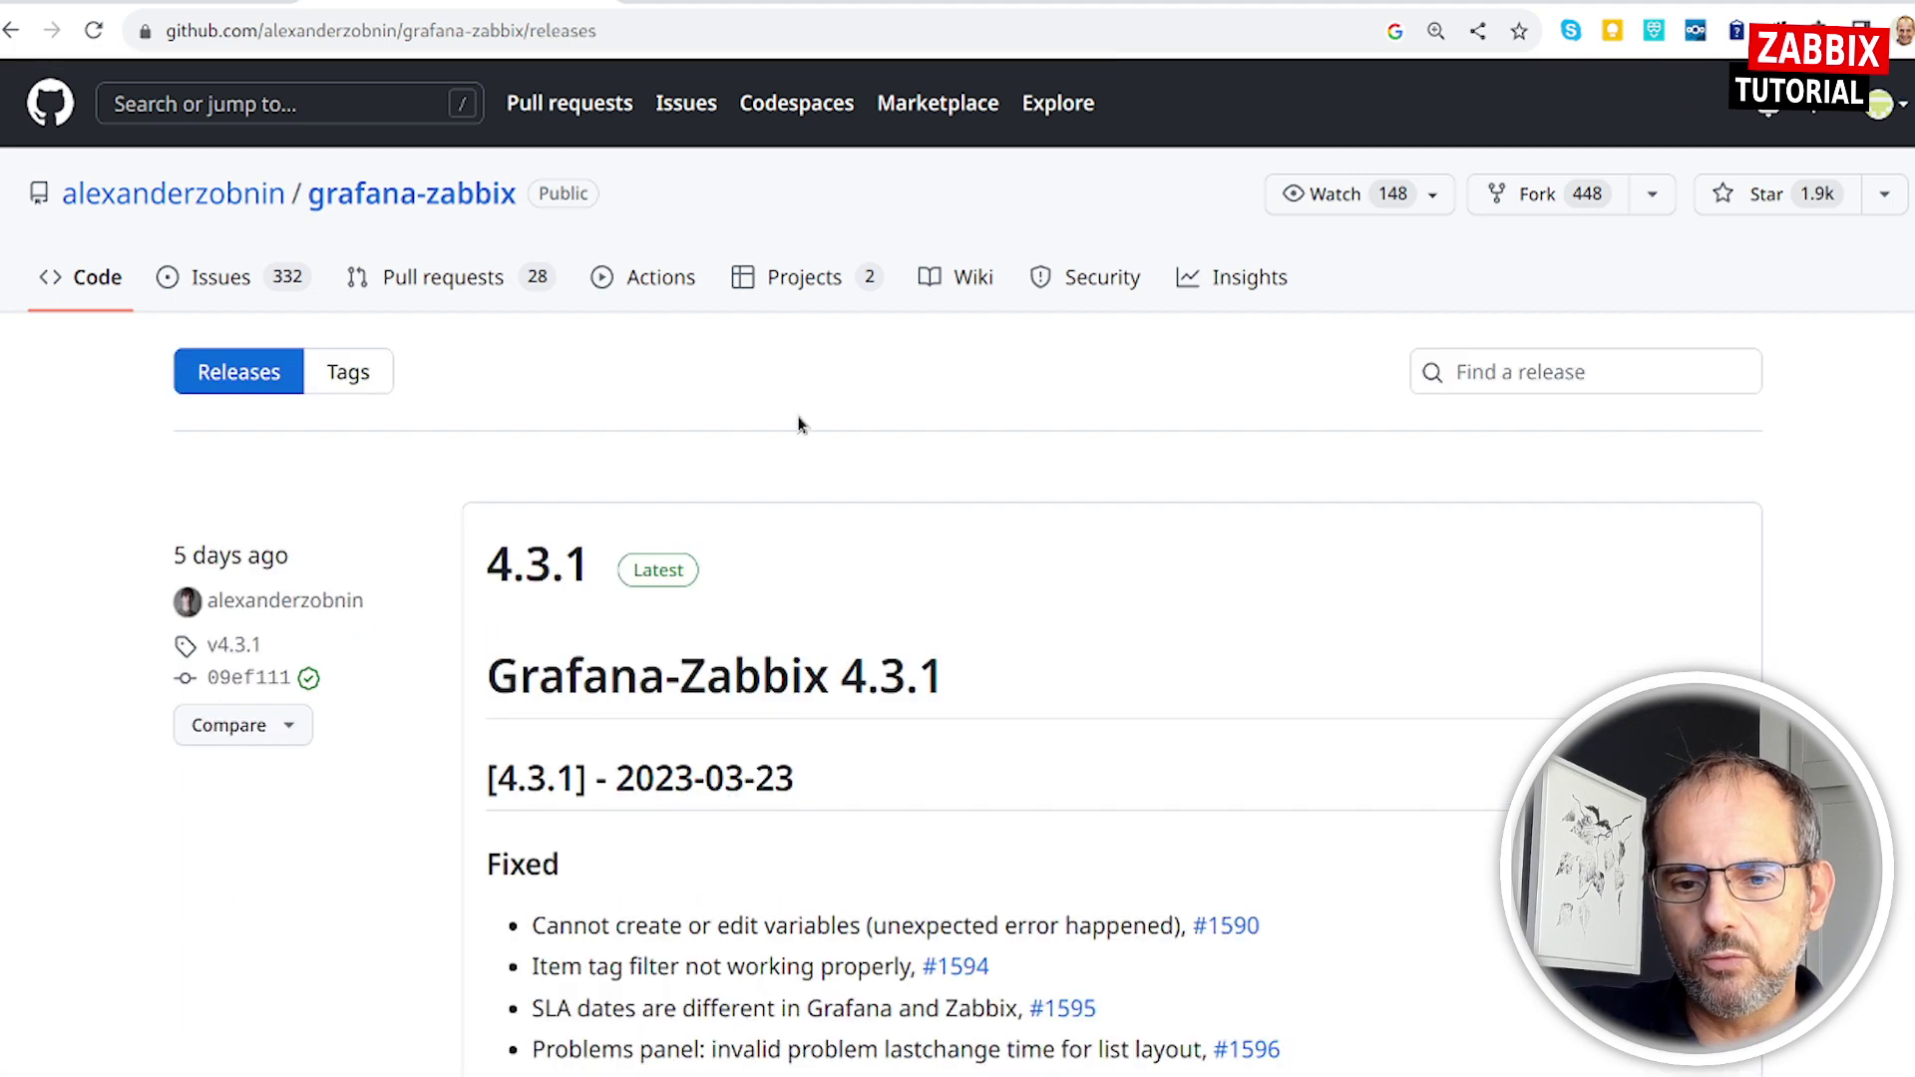
pyautogui.scroll(-10, 1197, 649)
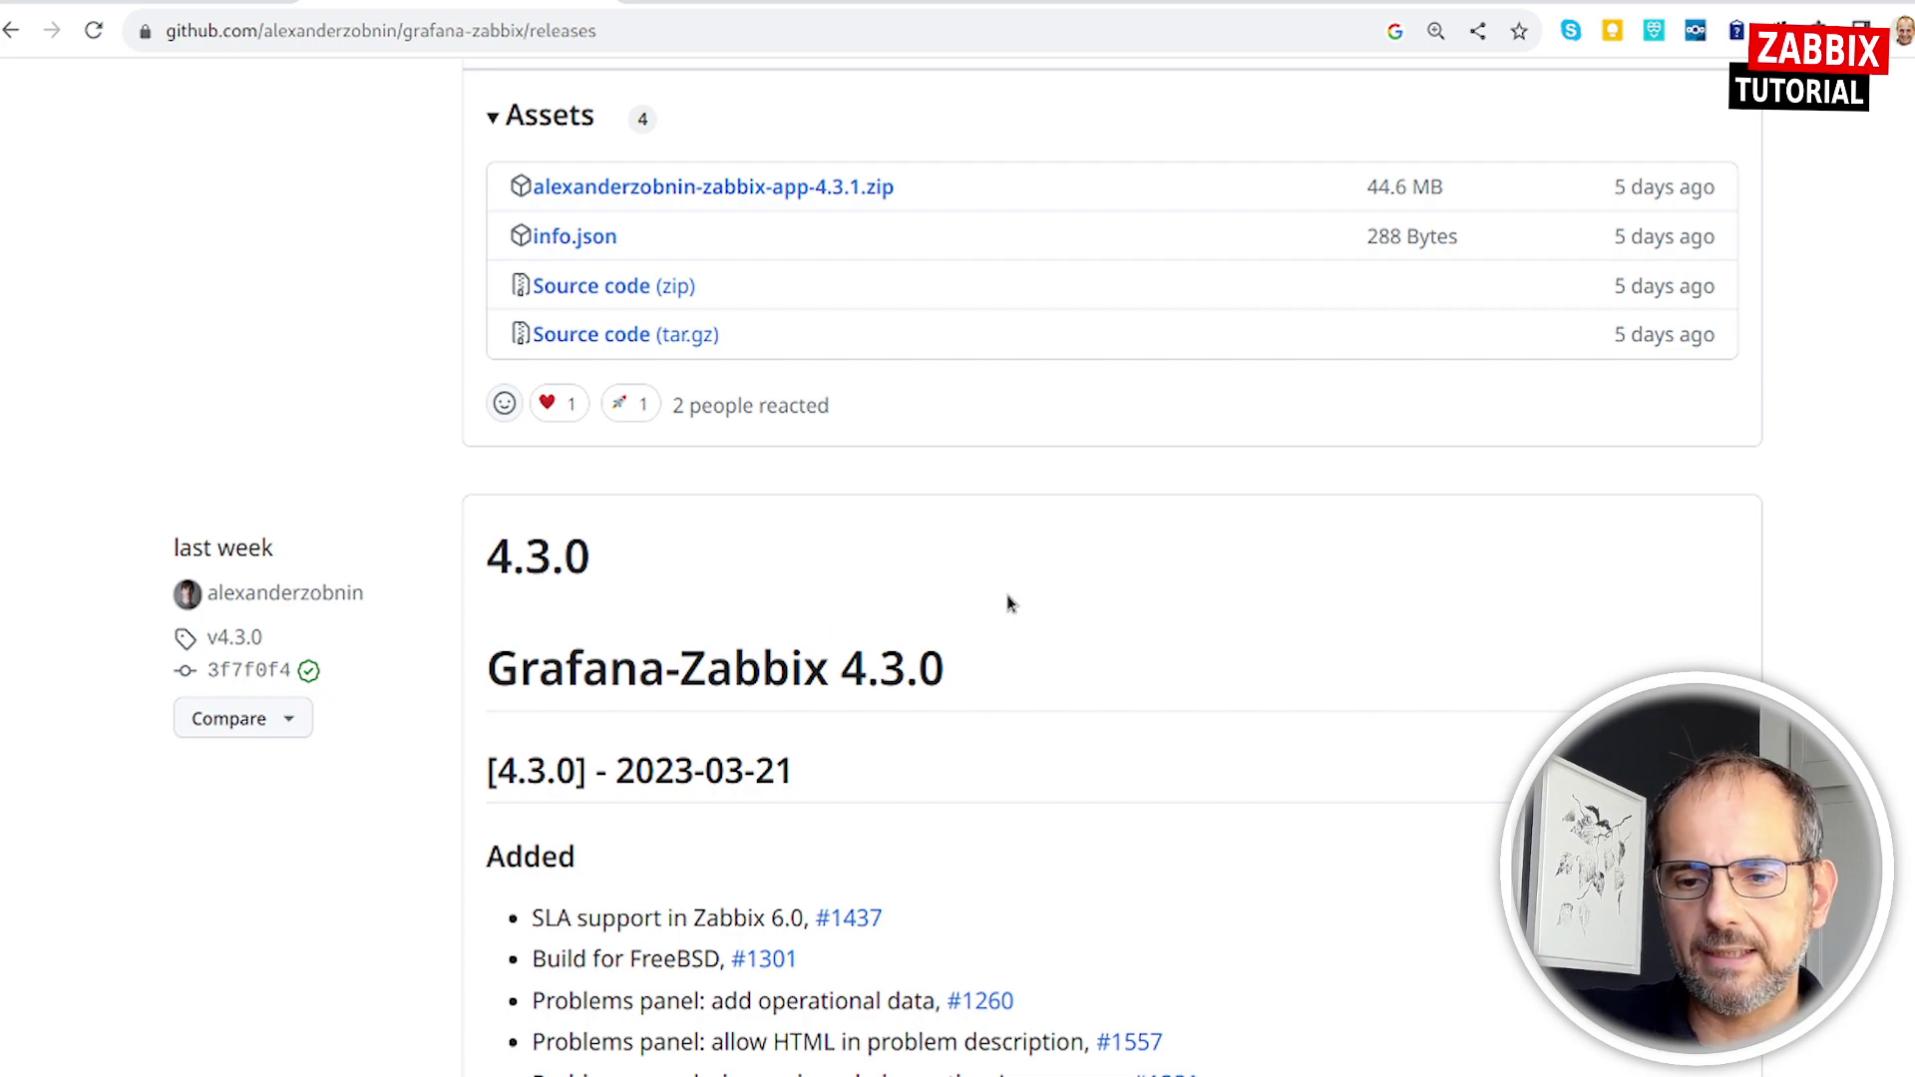
pyautogui.scroll(10, 1008, 599)
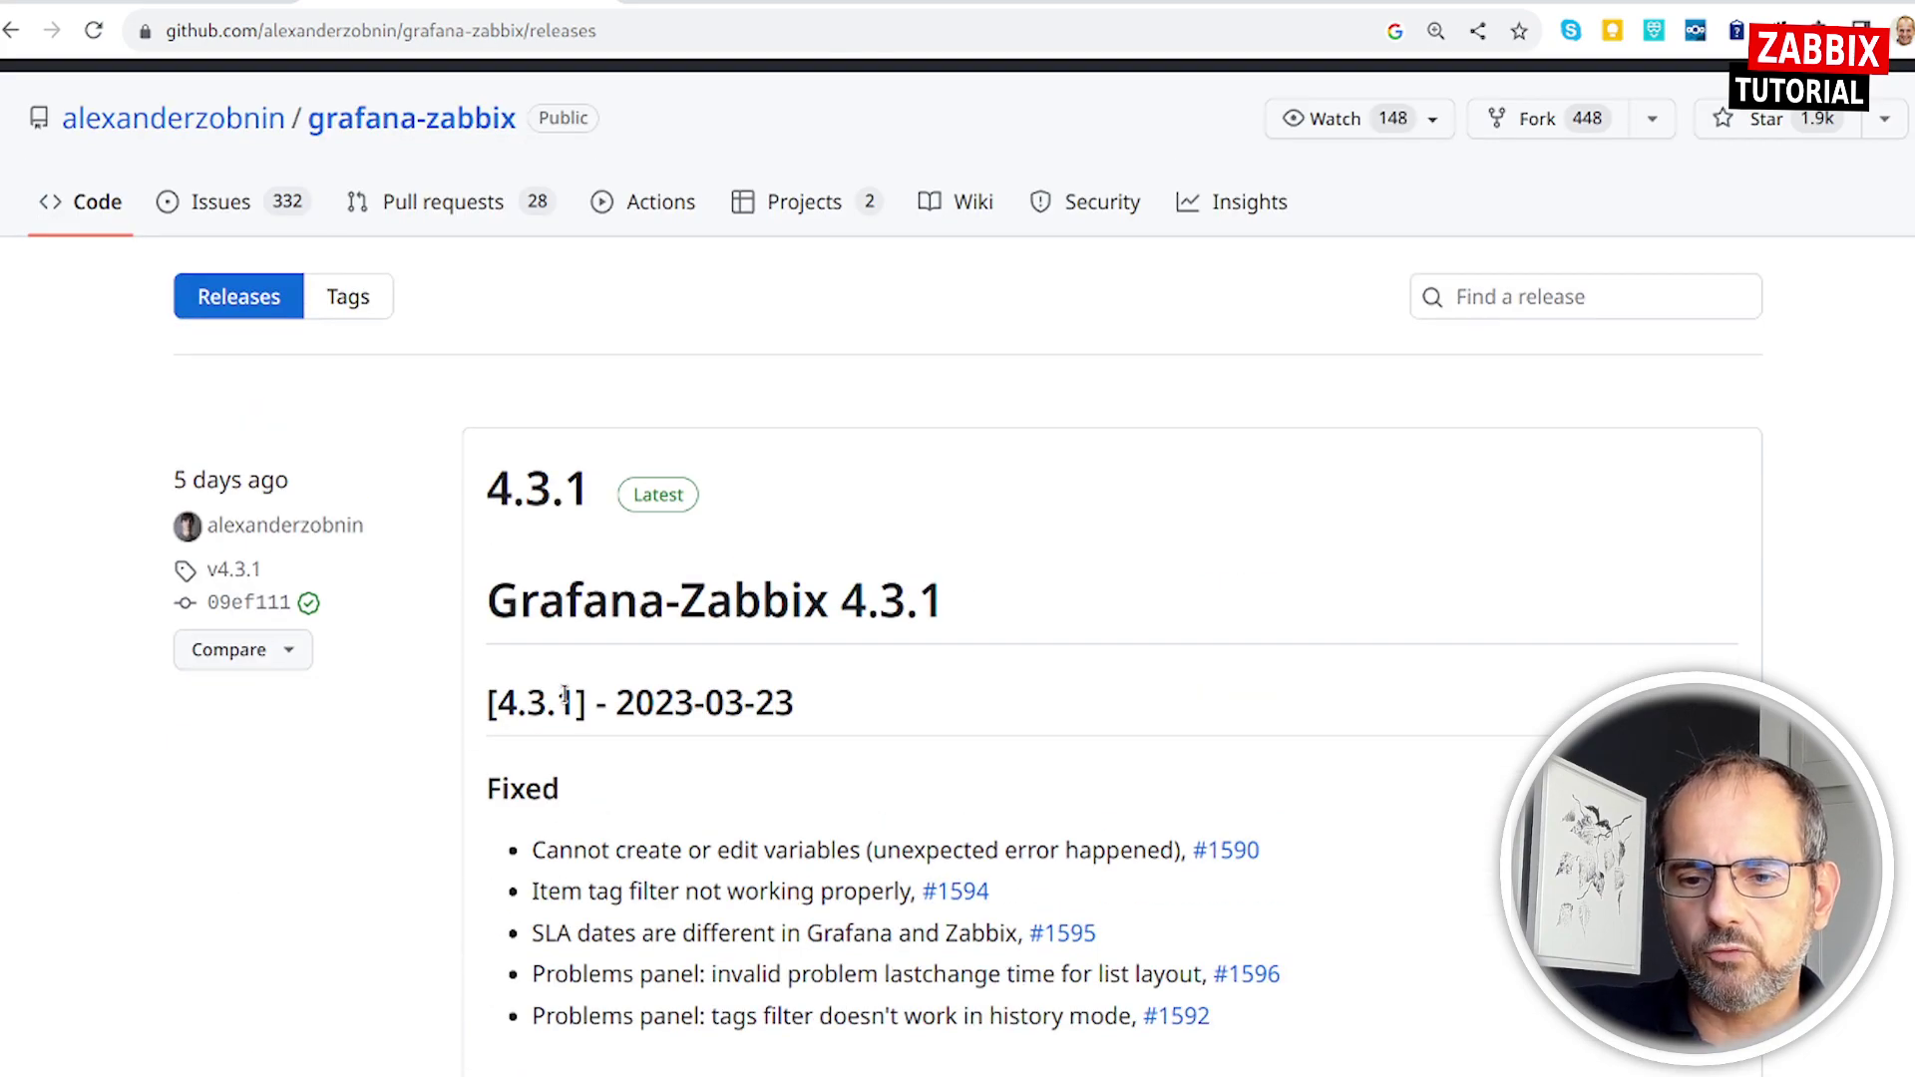
pyautogui.scroll(-4, 1062, 610)
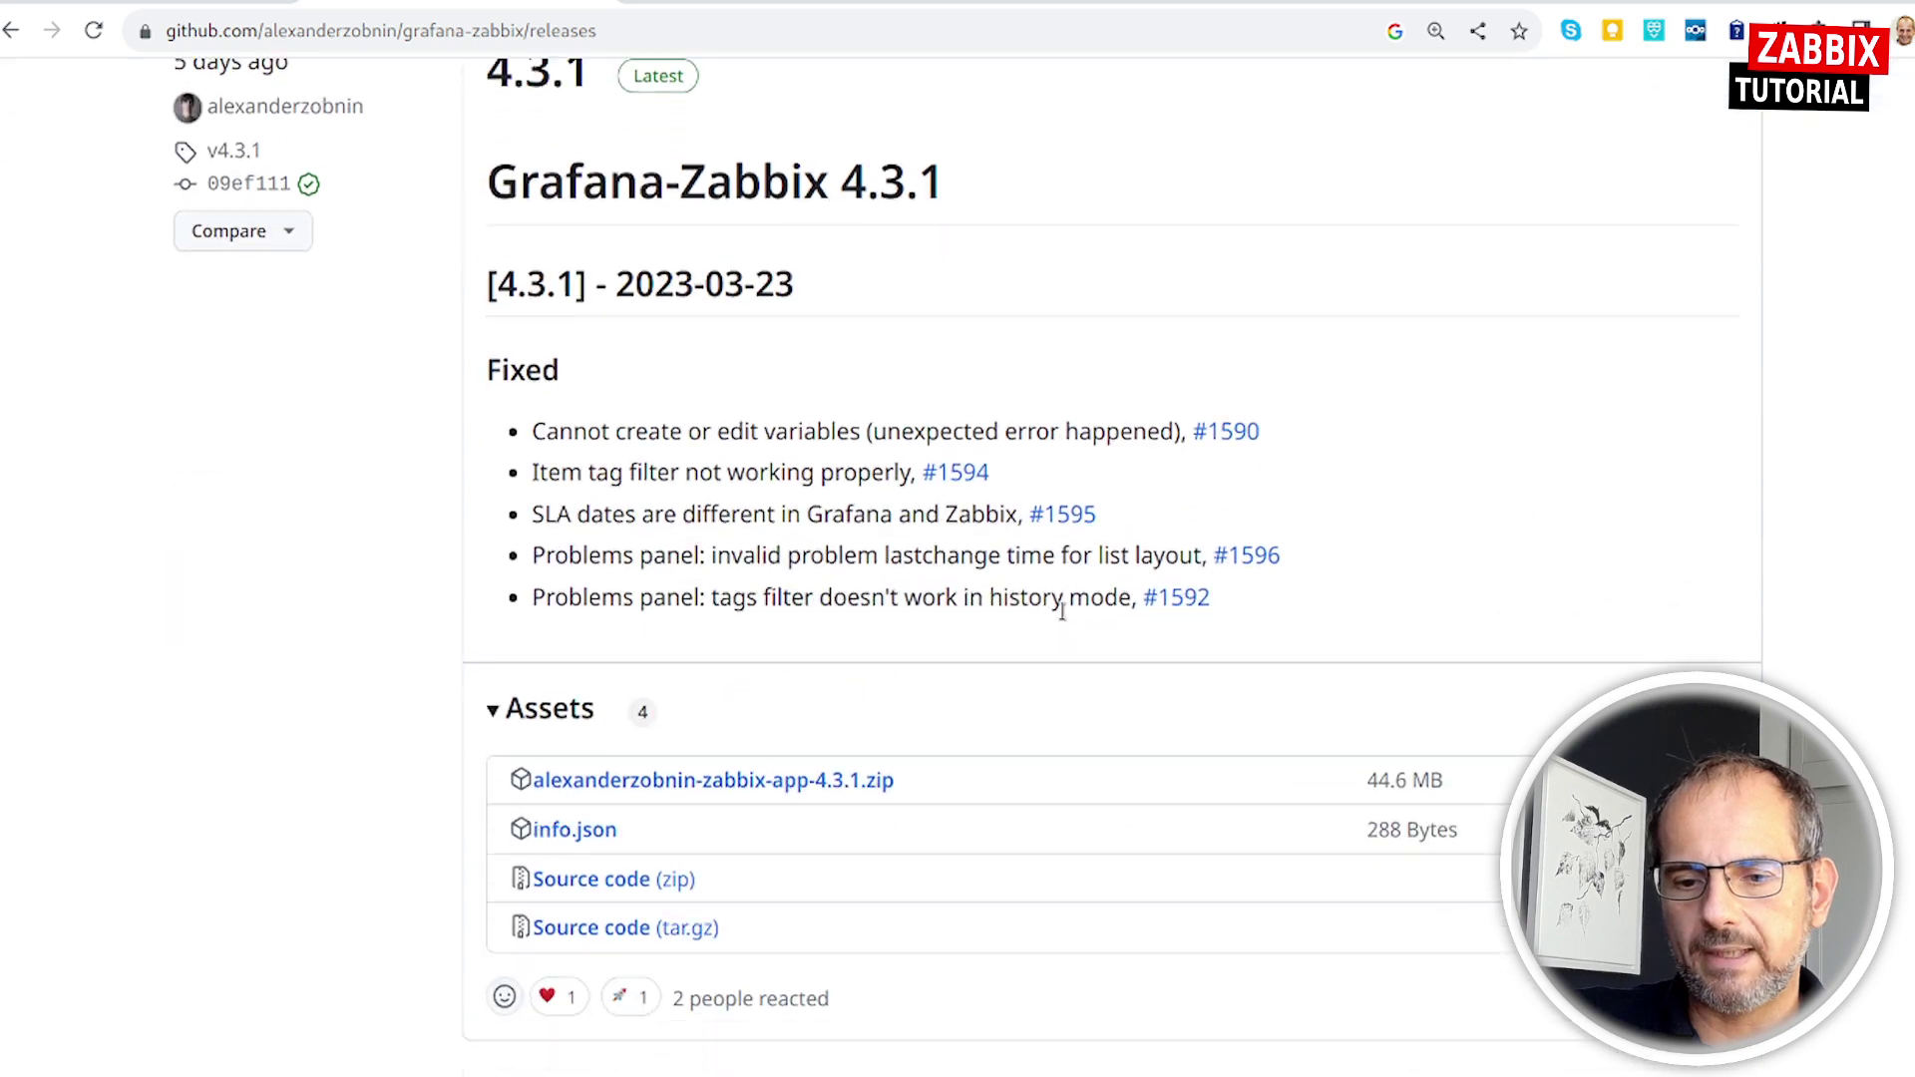
pyautogui.scroll(-1, 1062, 610)
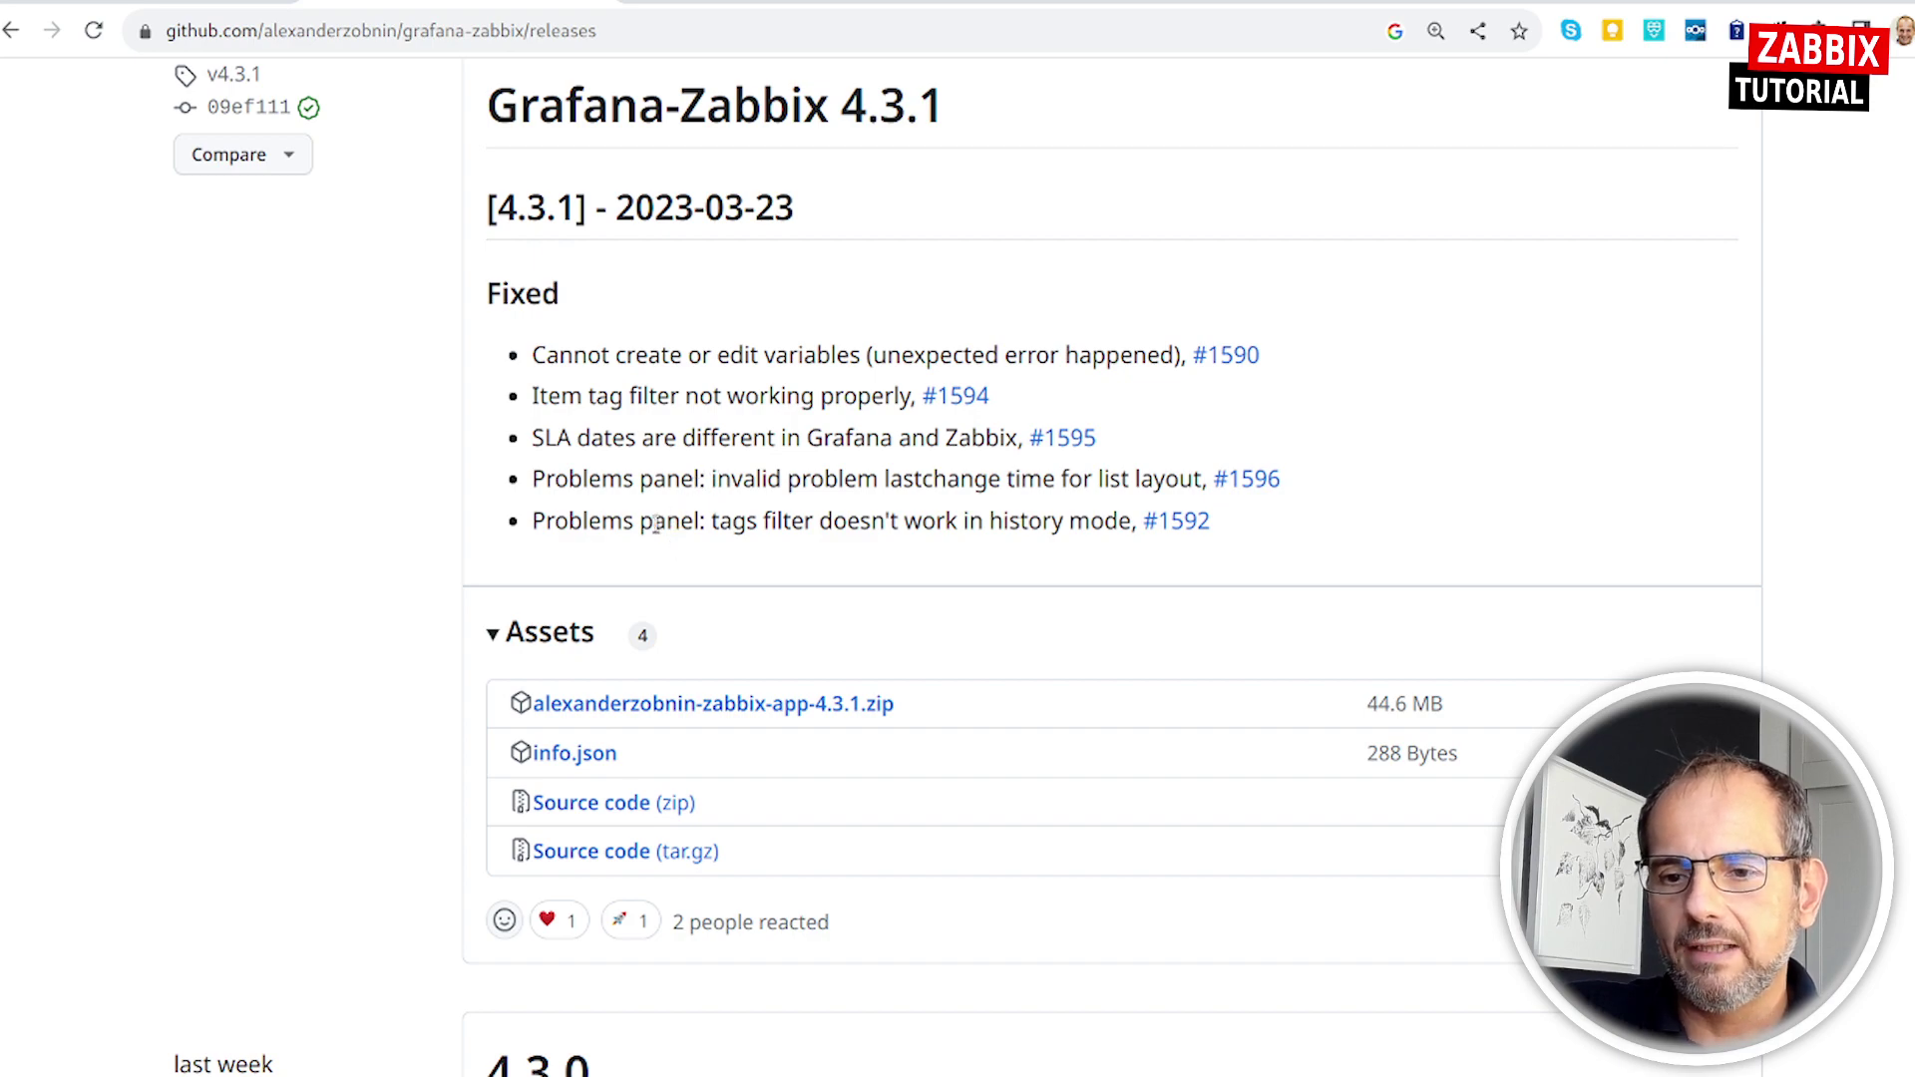
pyautogui.scroll(-4, 953, 509)
pyautogui.scroll(-5, 954, 508)
pyautogui.scroll(-2, 953, 509)
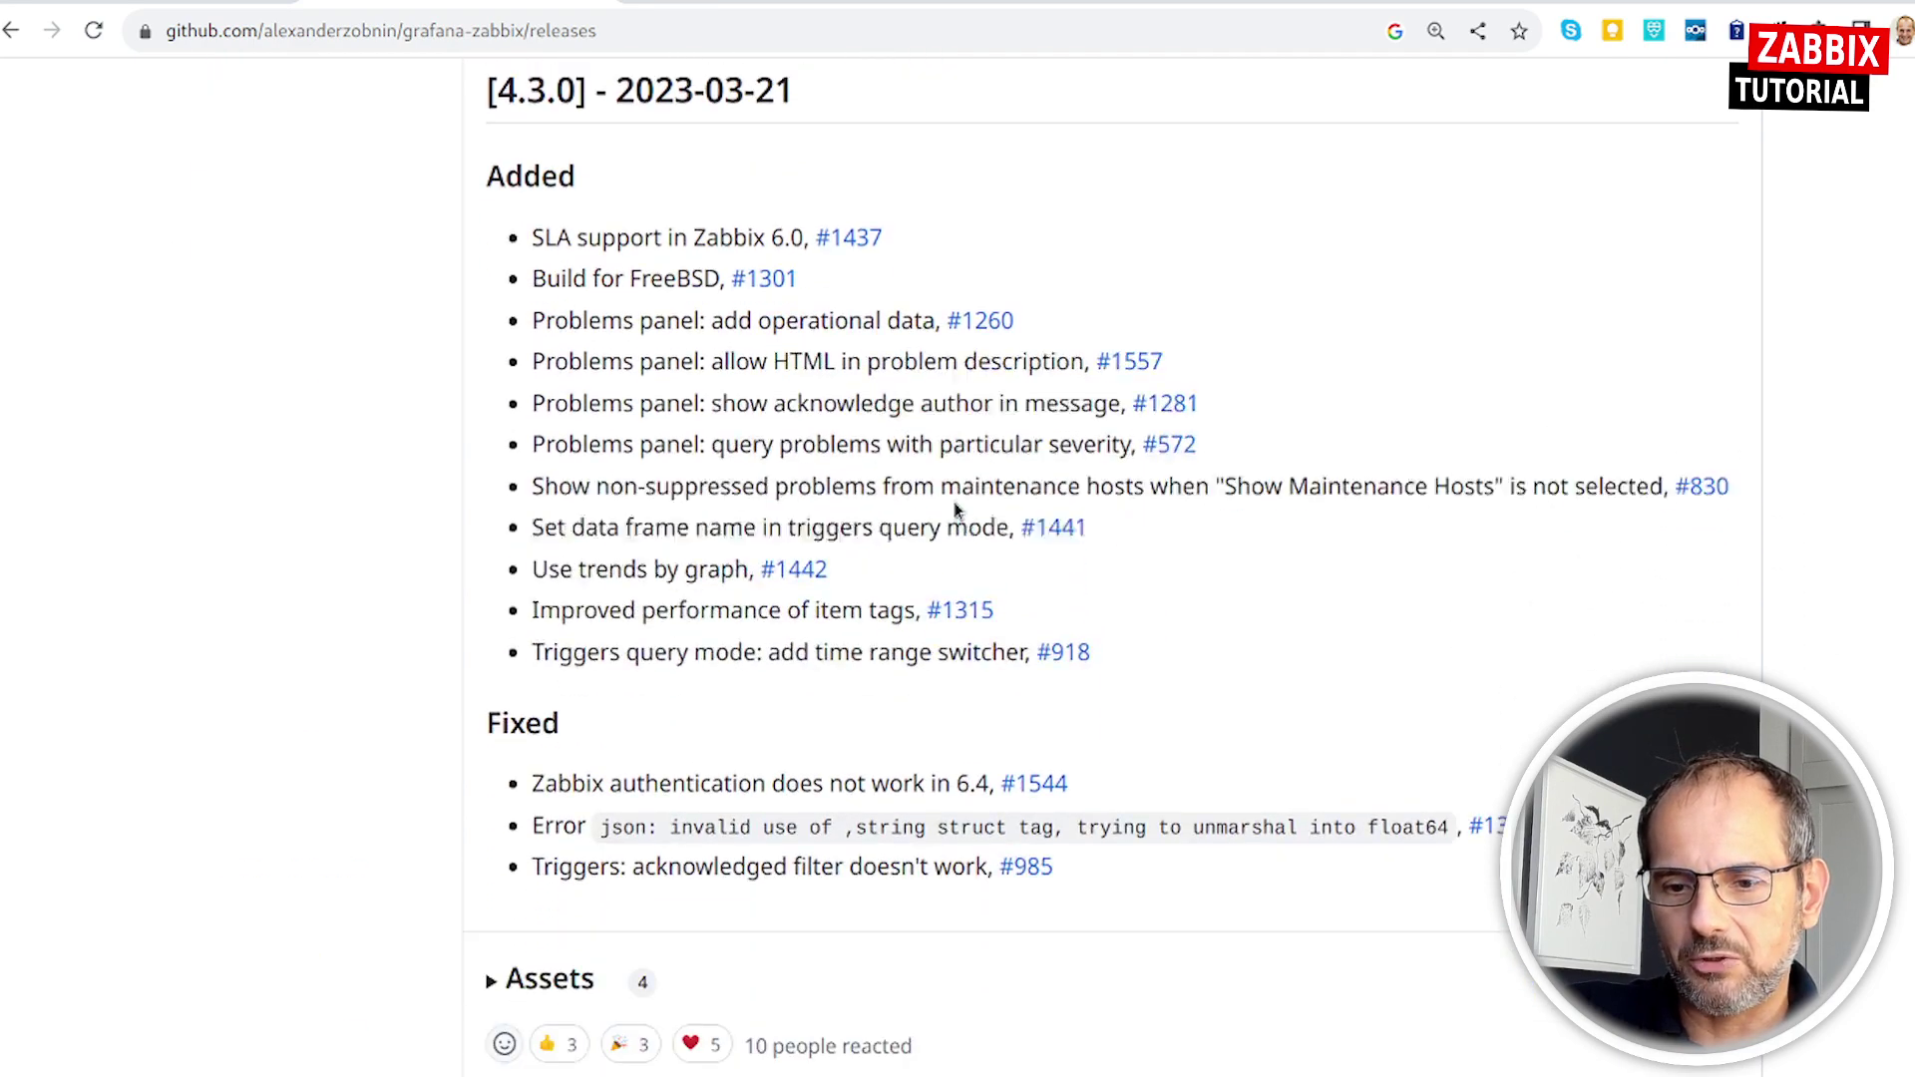
pyautogui.scroll(-2, 953, 508)
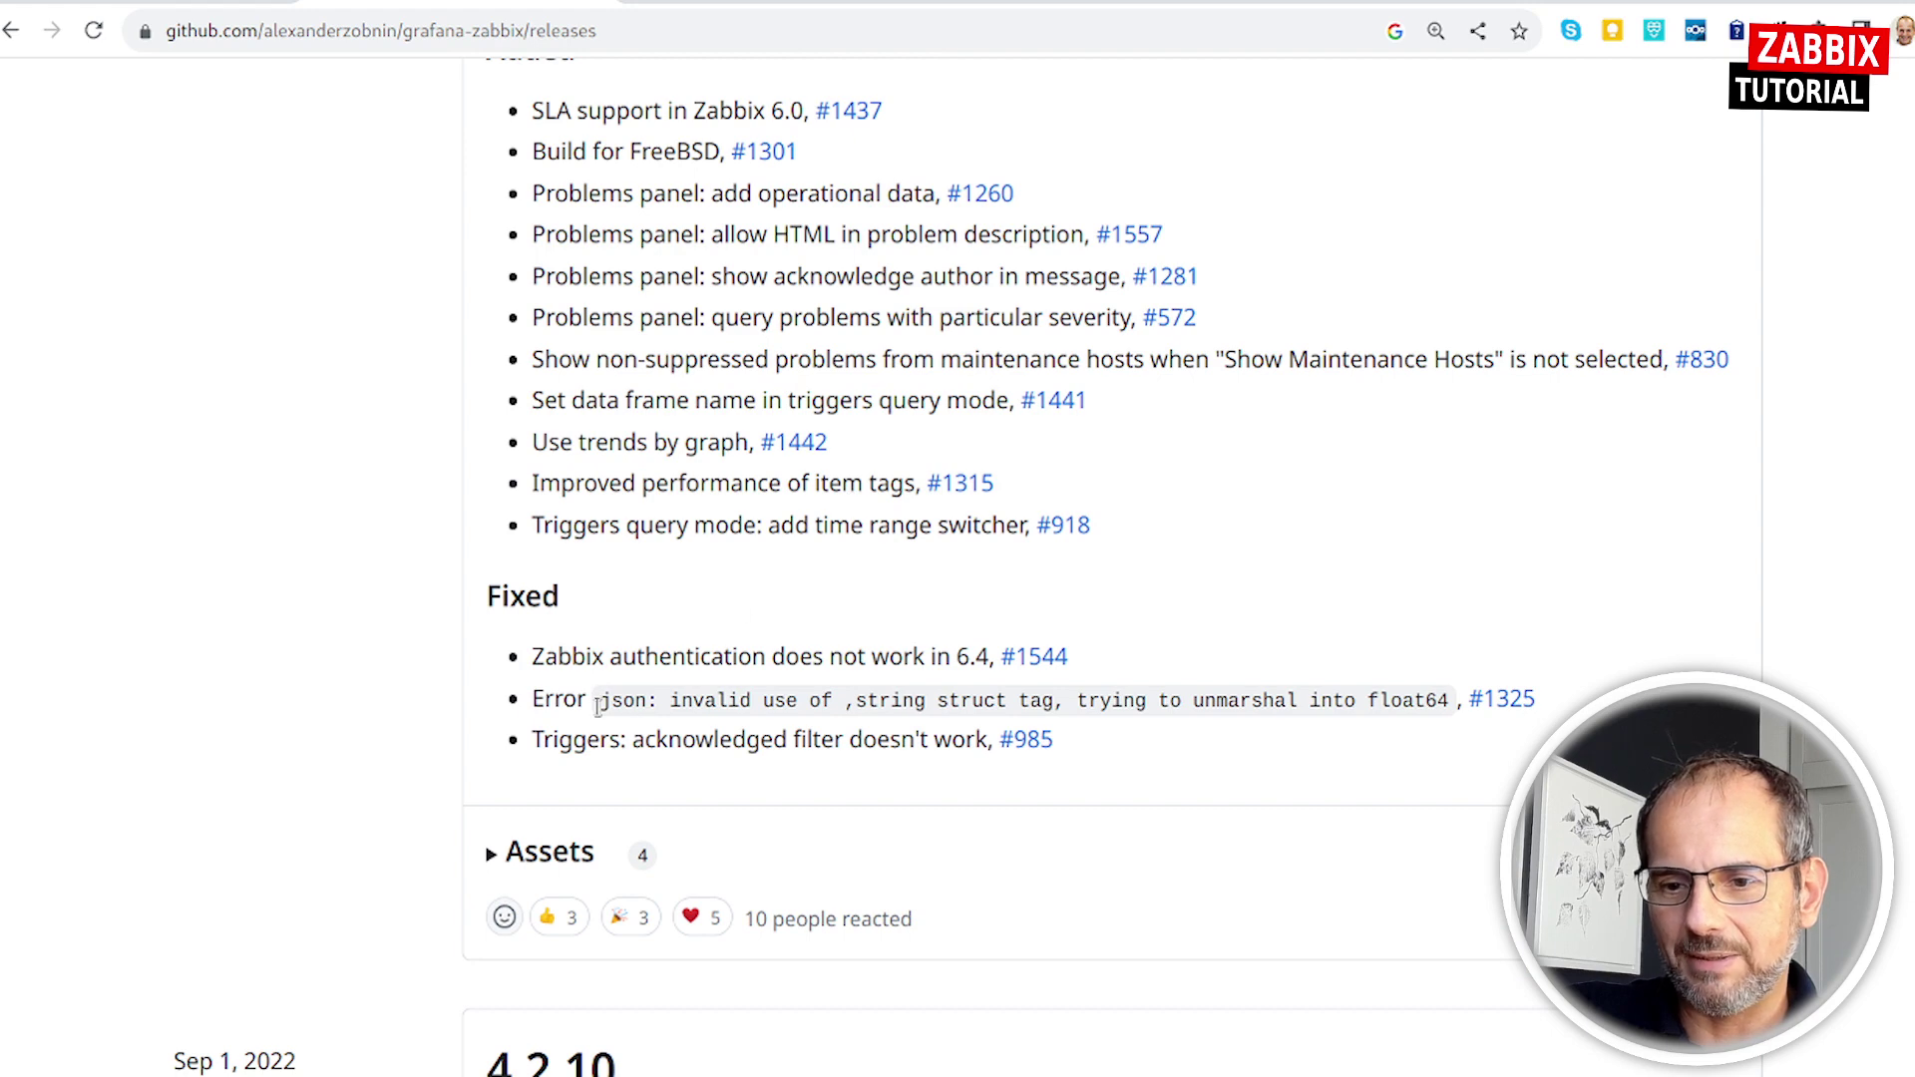
# Highlight the 'Zabbix authentication does not work in 6.4' fix, then switch to the Grafana dashboard.
pyautogui.moveTo(706, 648); pyautogui.dragTo(957, 641)
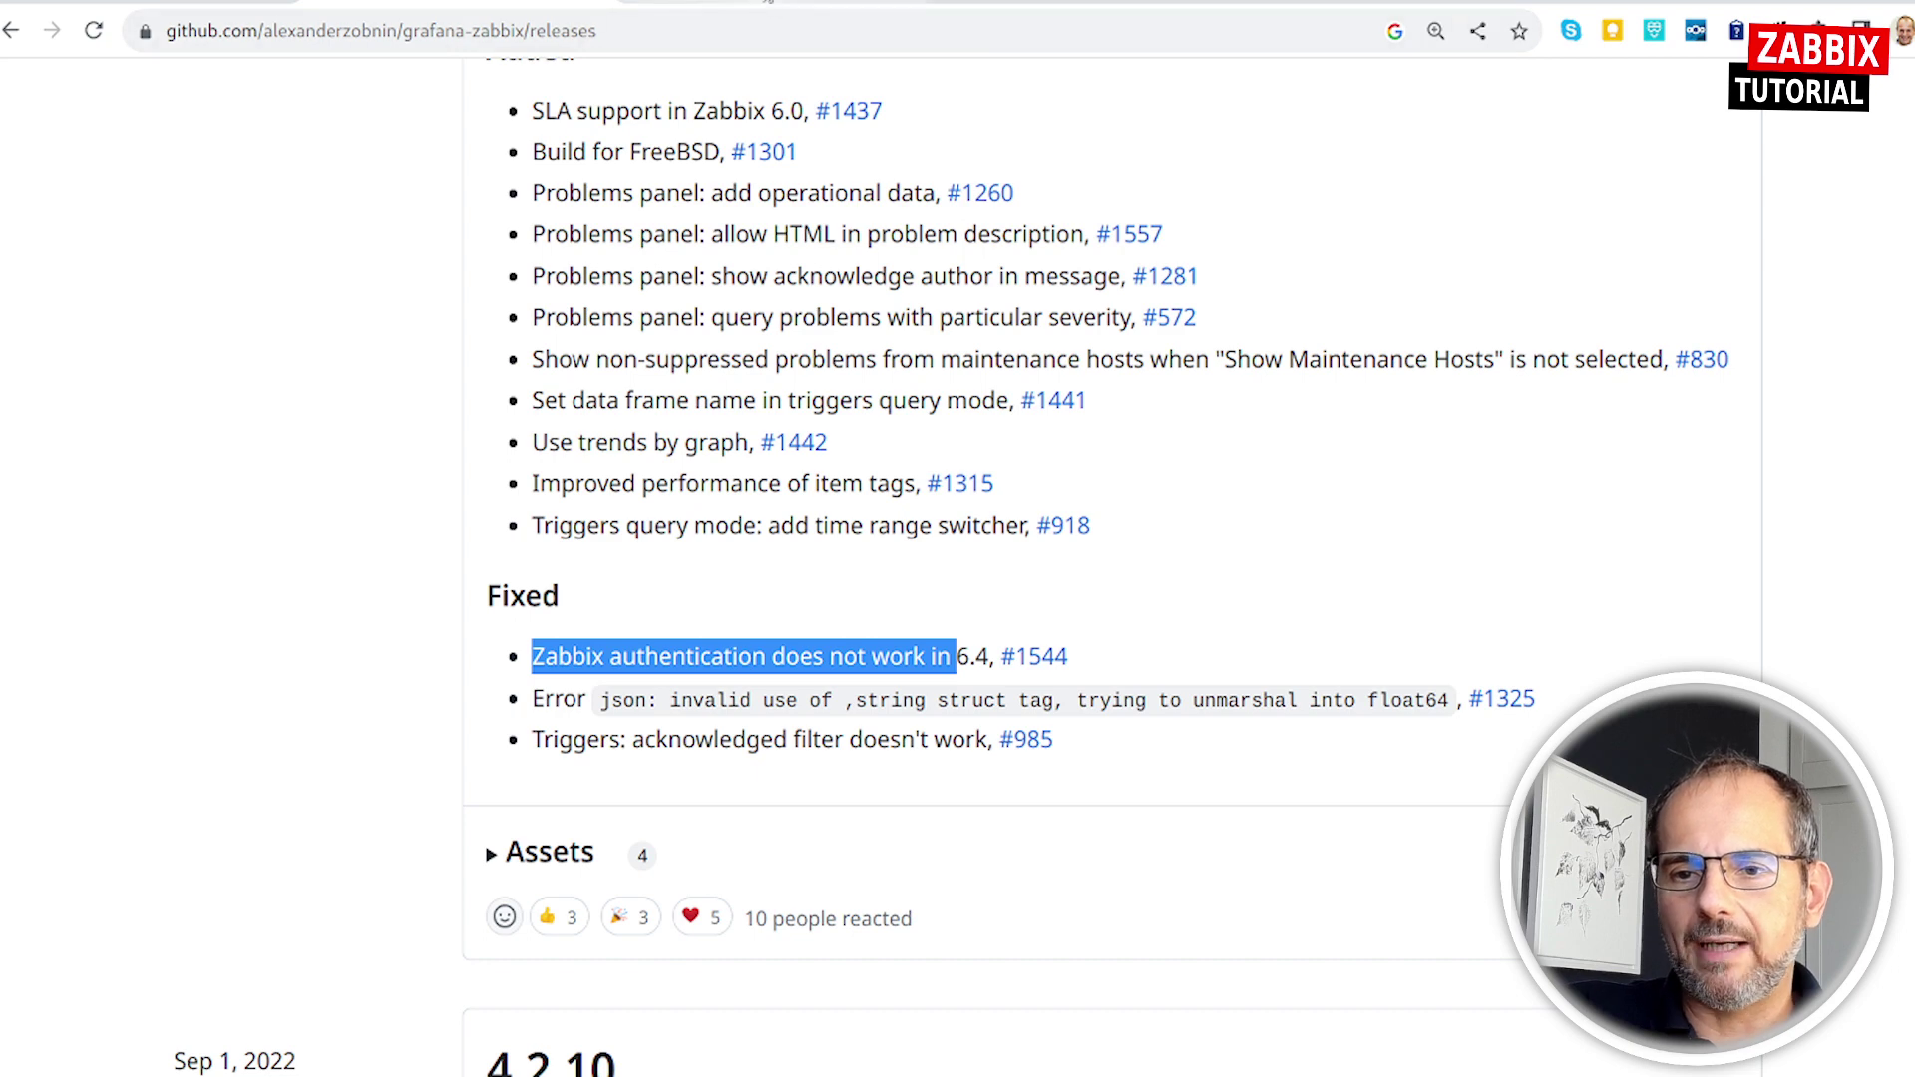
pyautogui.click(558, 3)
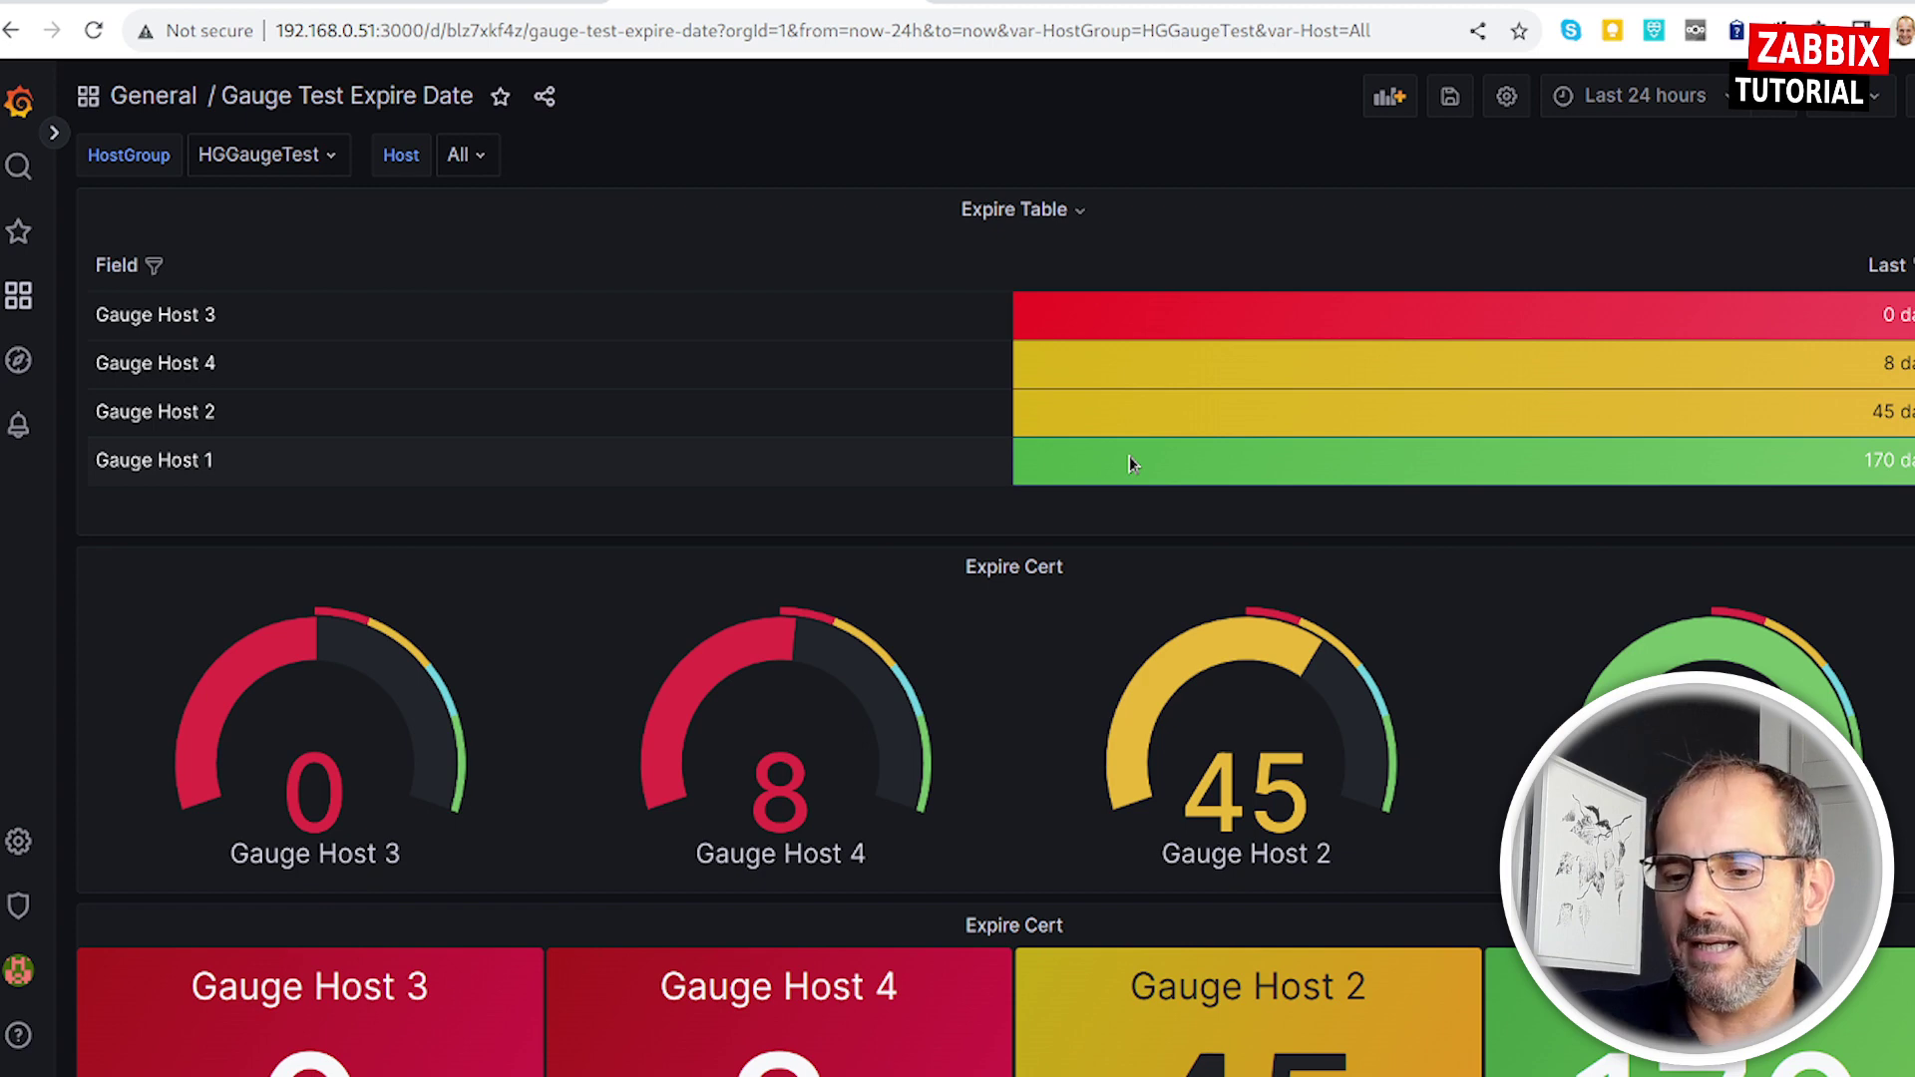
pyautogui.scroll(-1, 496, 539)
pyautogui.scroll(-4, 500, 788)
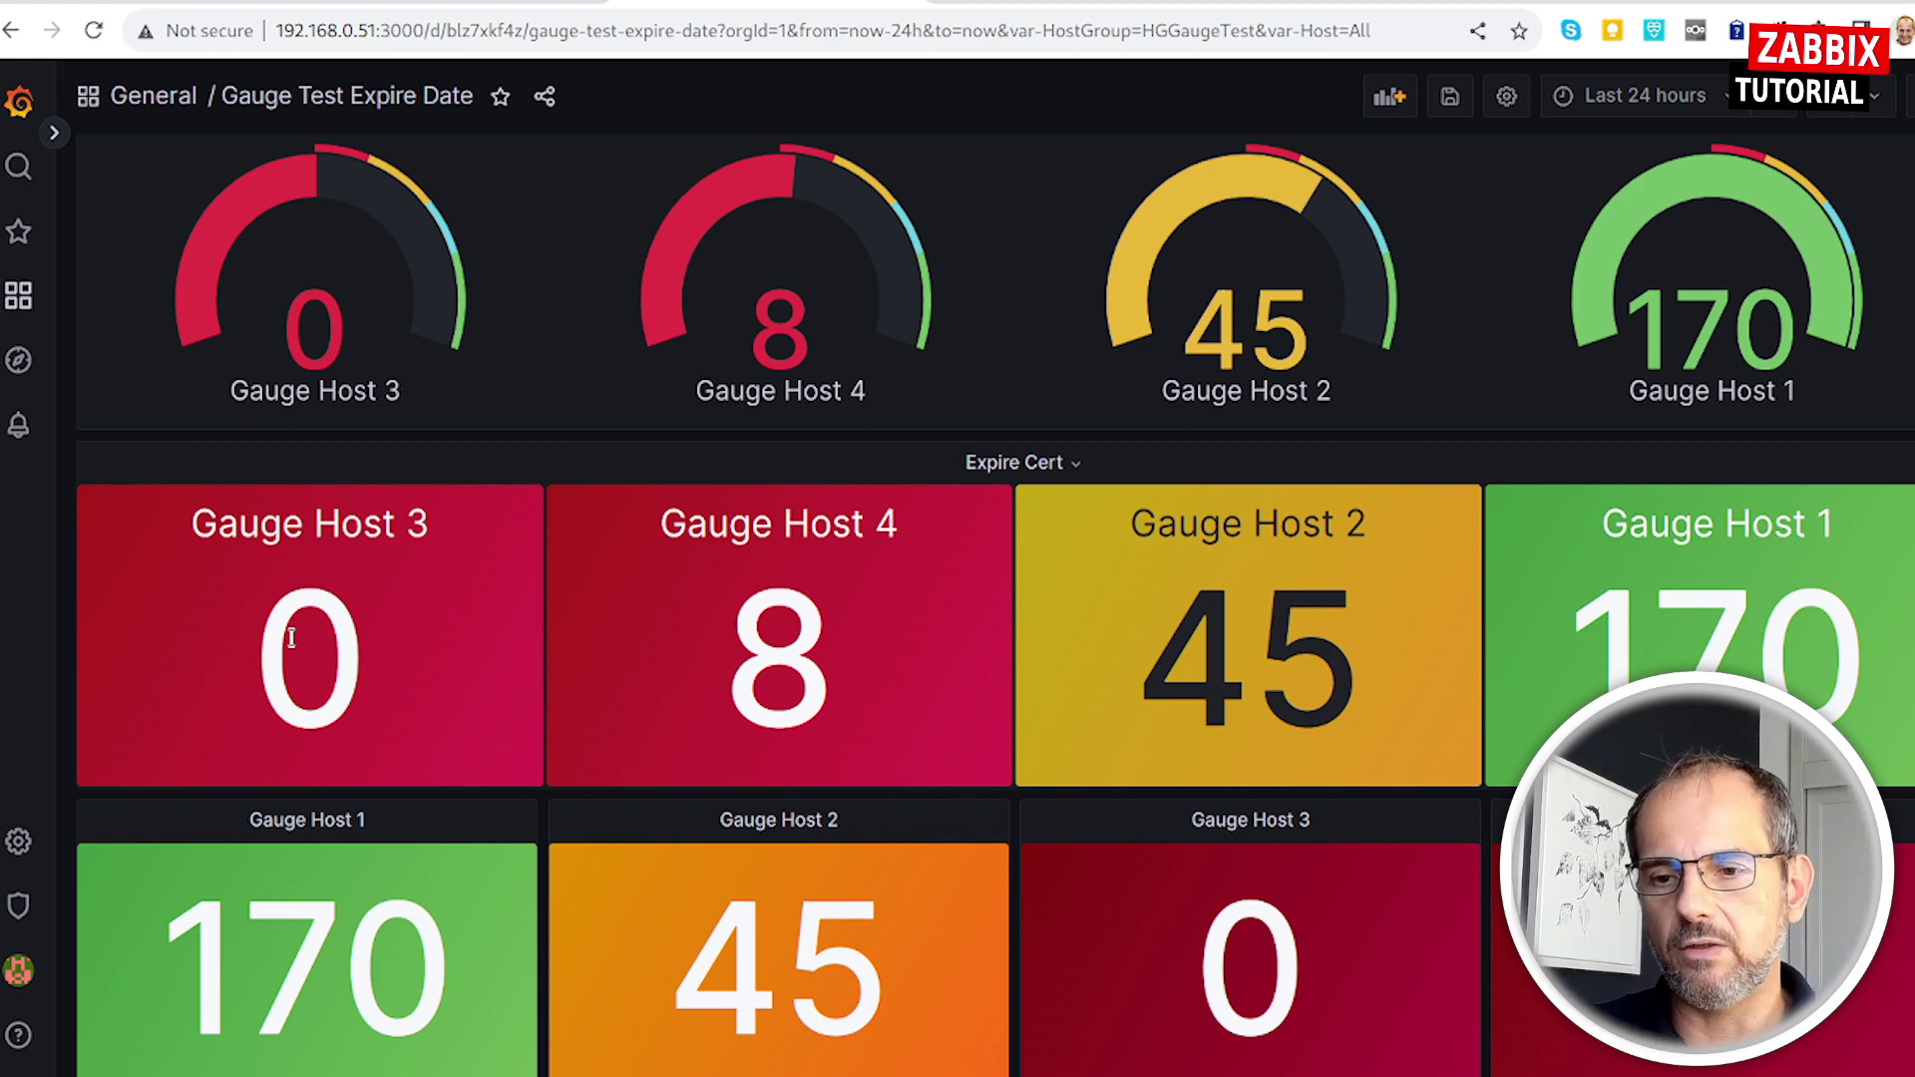
pyautogui.scroll(2, 500, 654)
pyautogui.scroll(2, 628, 684)
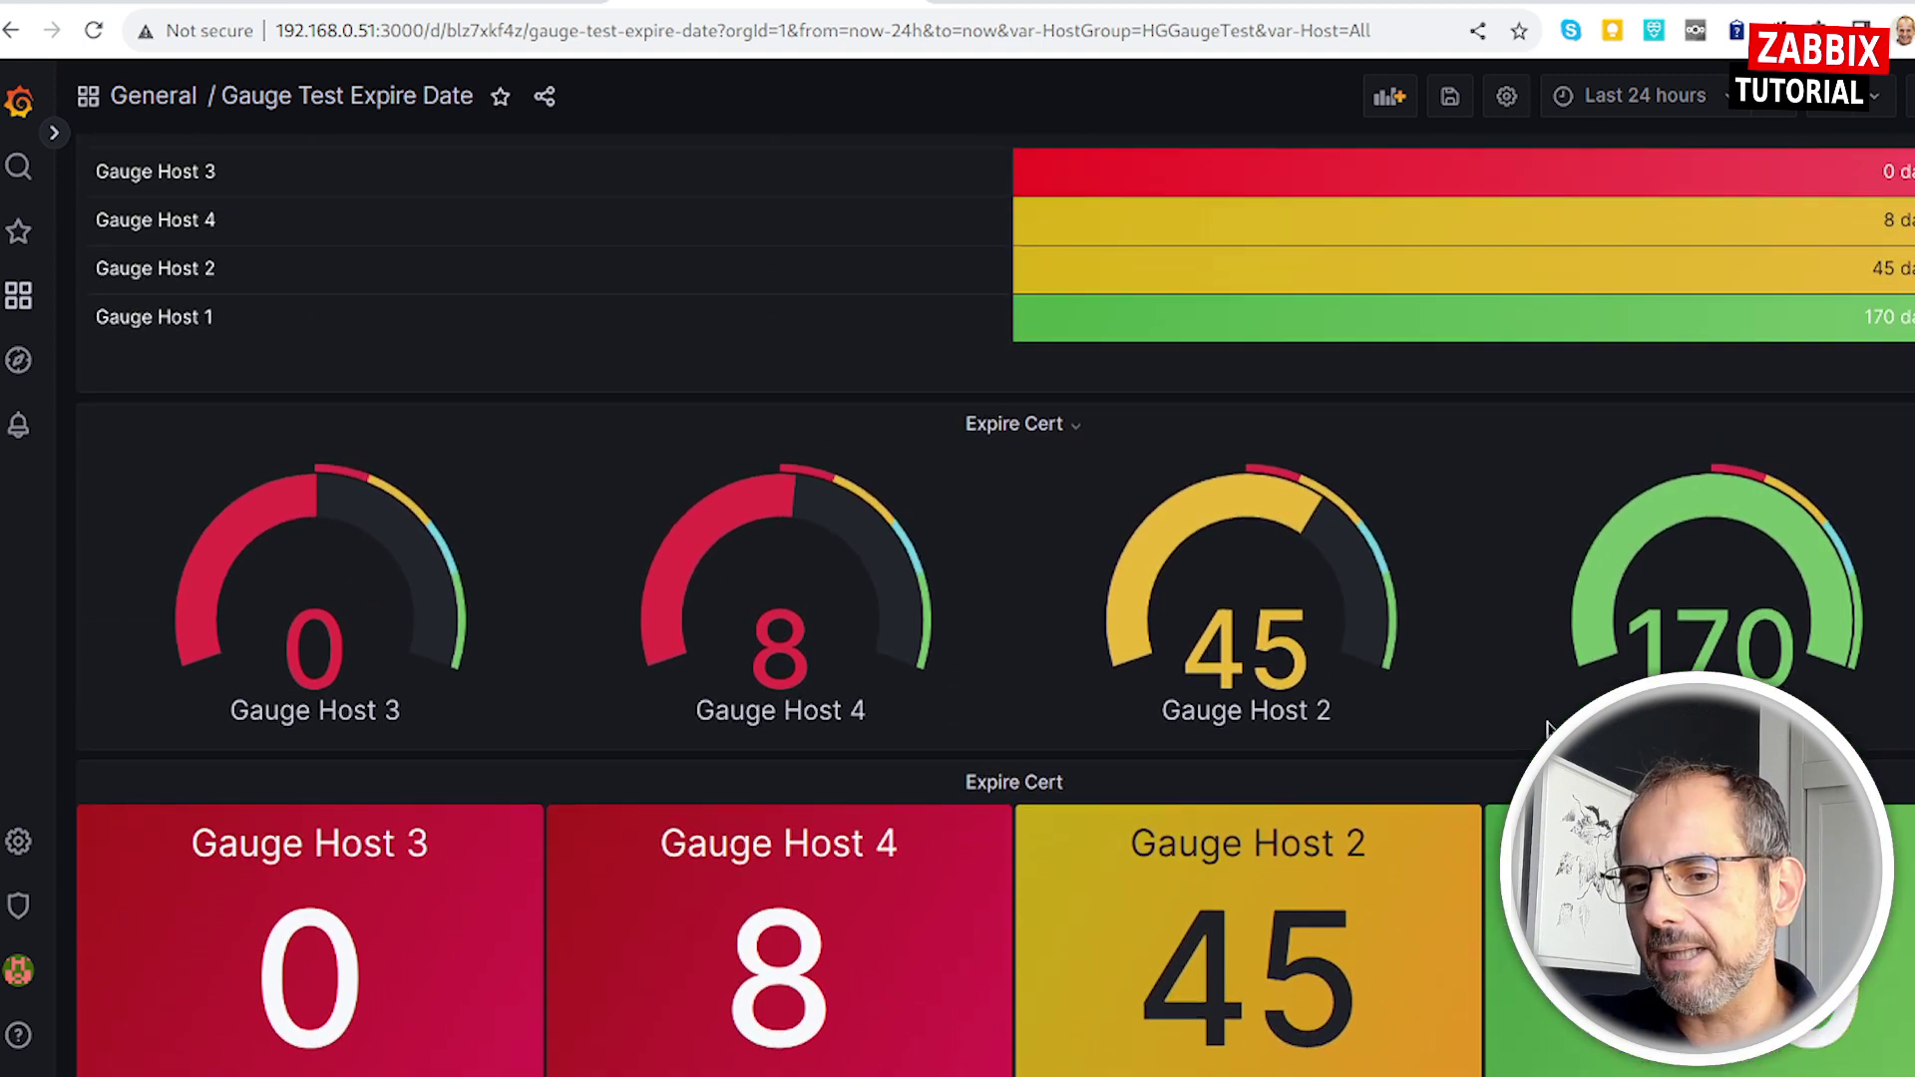
pyautogui.scroll(2, 1523, 725)
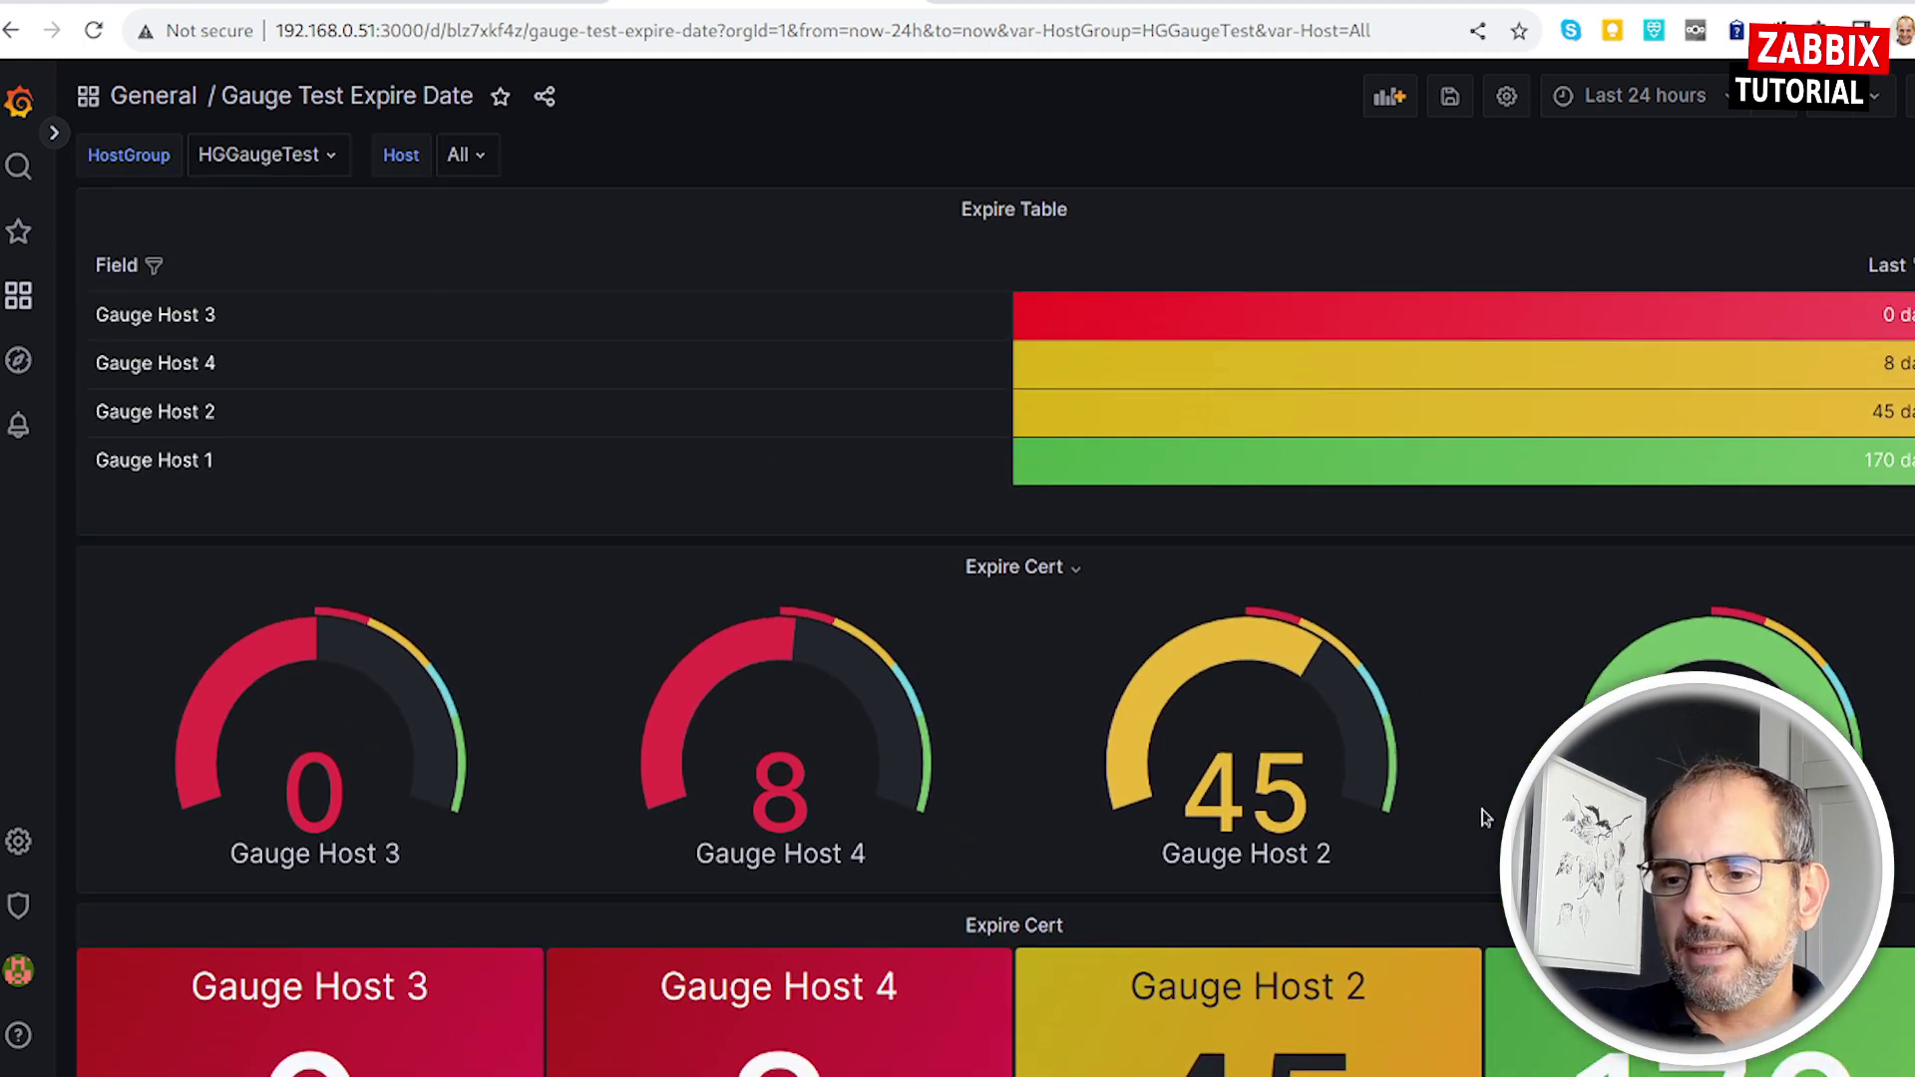
pyautogui.scroll(-2, 1483, 818)
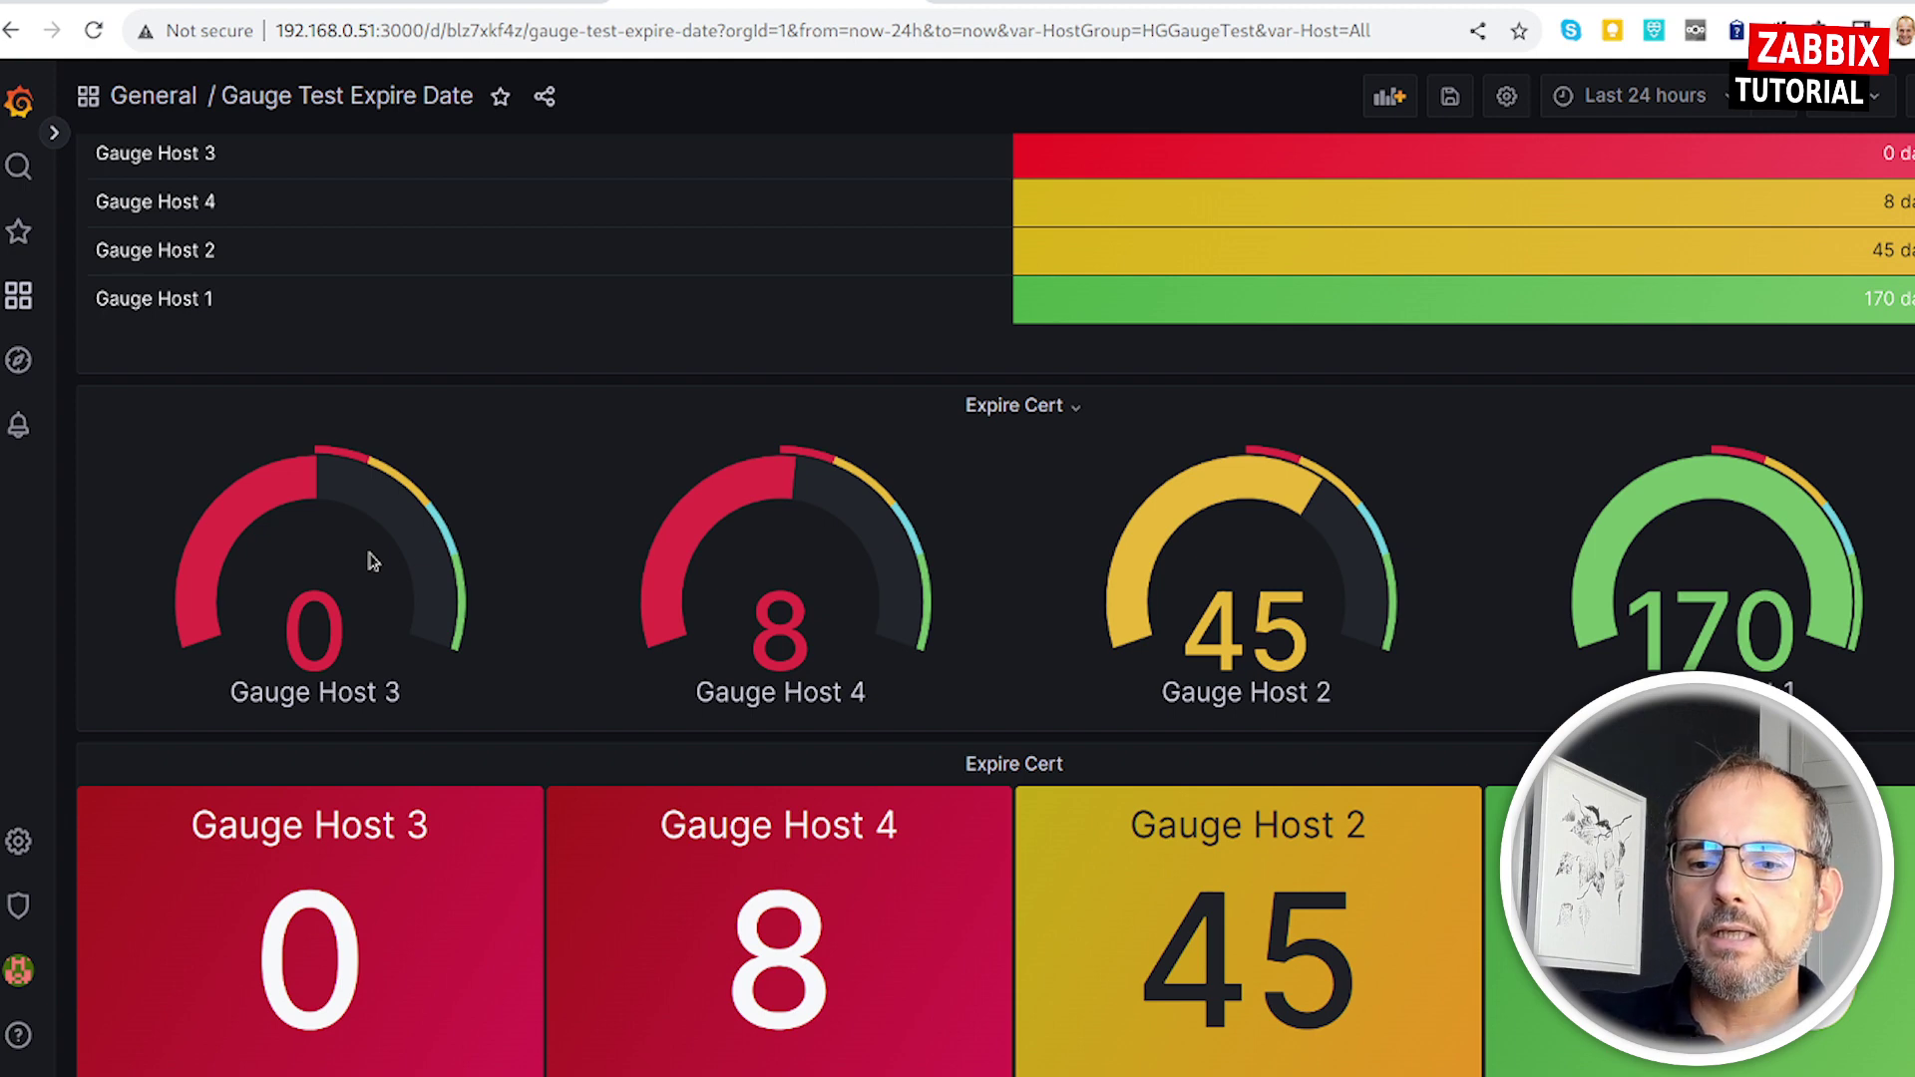
pyautogui.click(1014, 406)
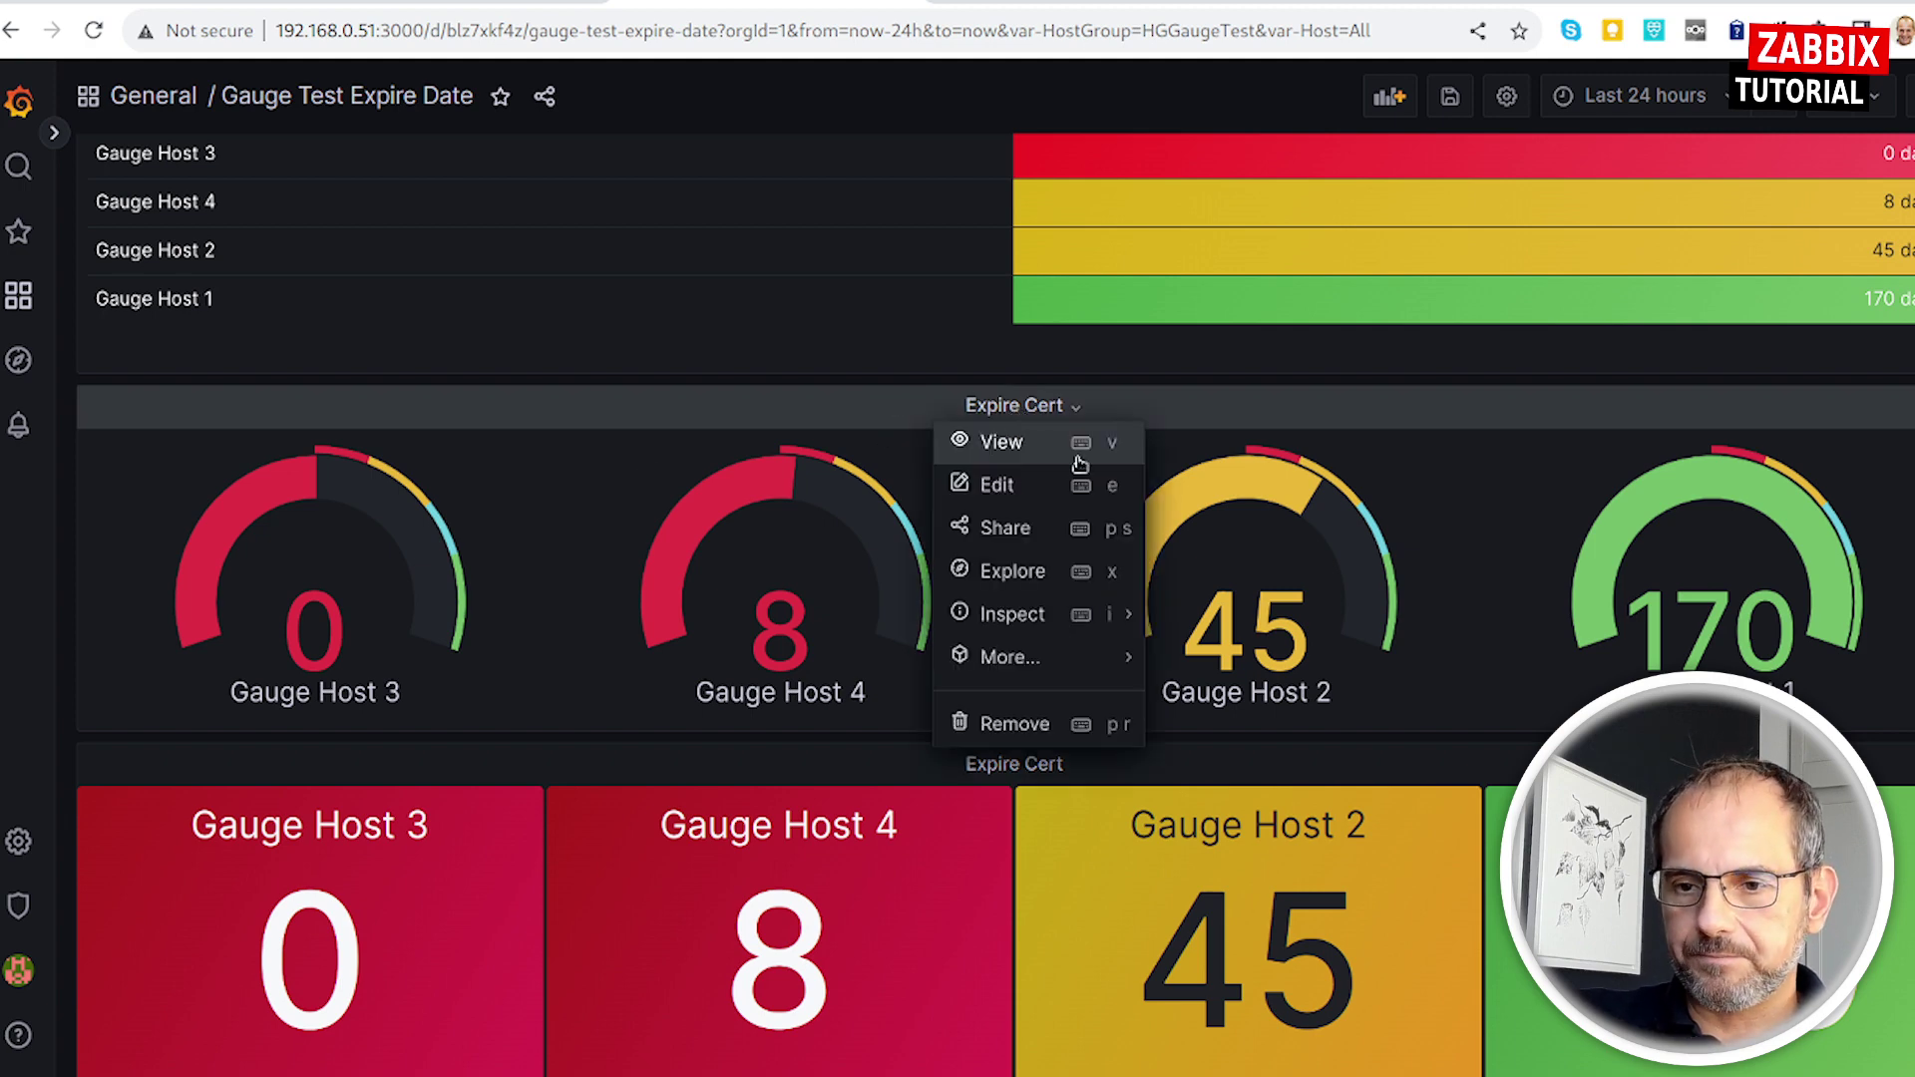
# Edit the Expire Cert gauge panel and review its Min/Max range and Thresholds settings.
pyautogui.click(1026, 485)
pyautogui.scroll(-5, 1882, 740)
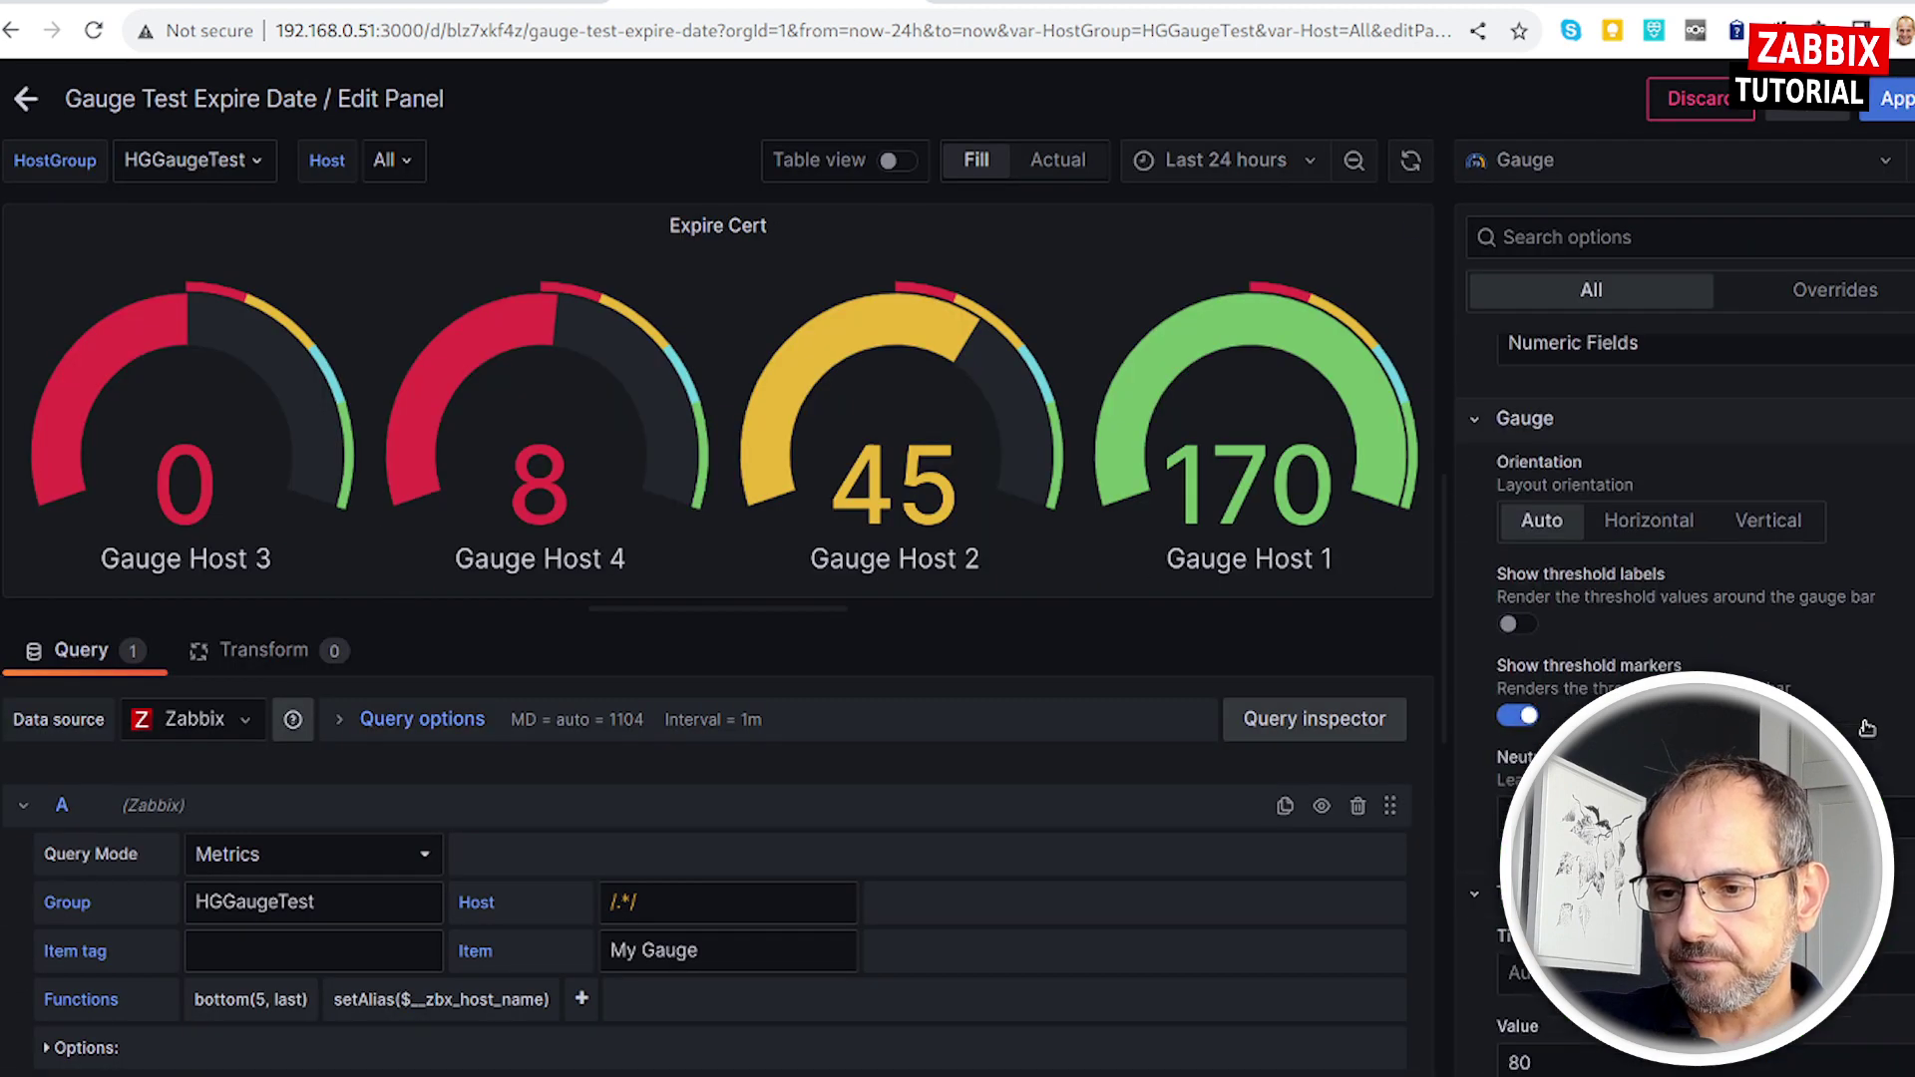
pyautogui.scroll(-3, 1686, 638)
pyautogui.scroll(-2, 1686, 638)
pyautogui.scroll(-2, 1685, 638)
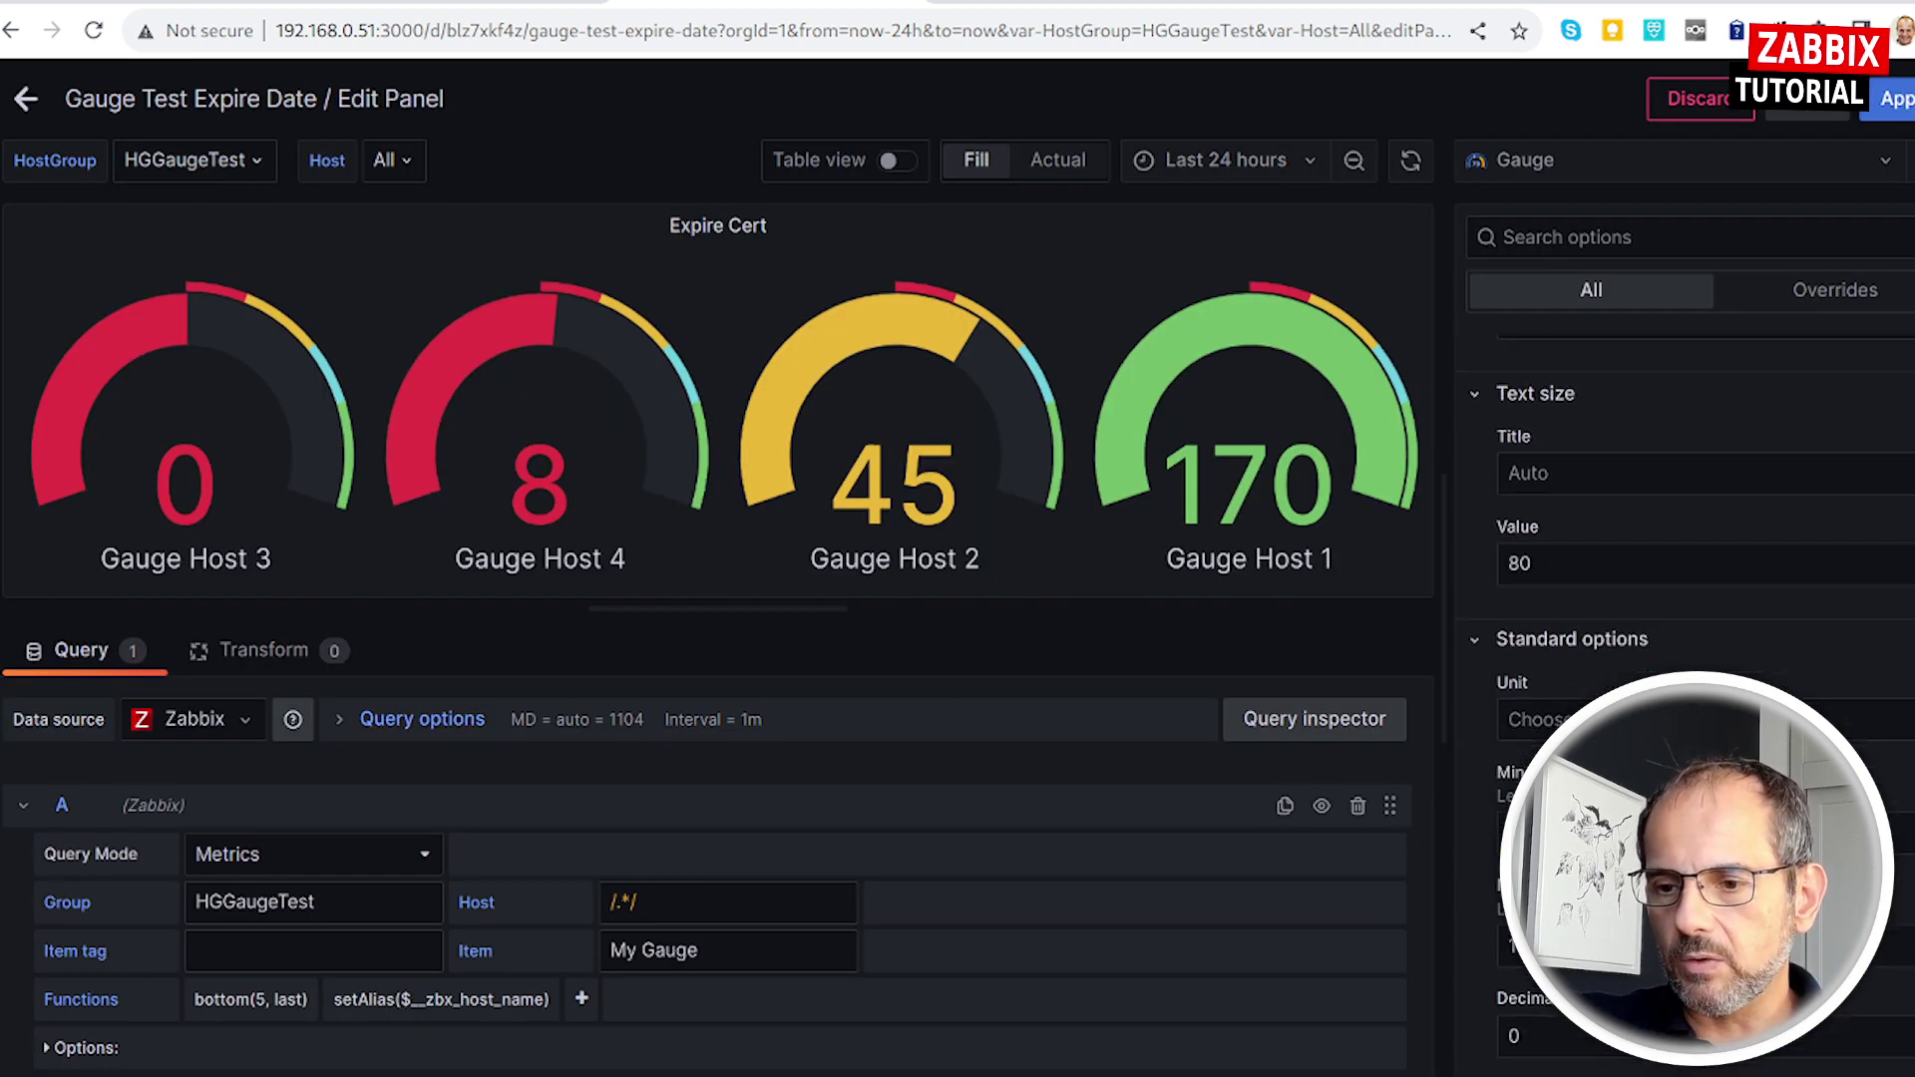
pyautogui.scroll(-1, 1686, 638)
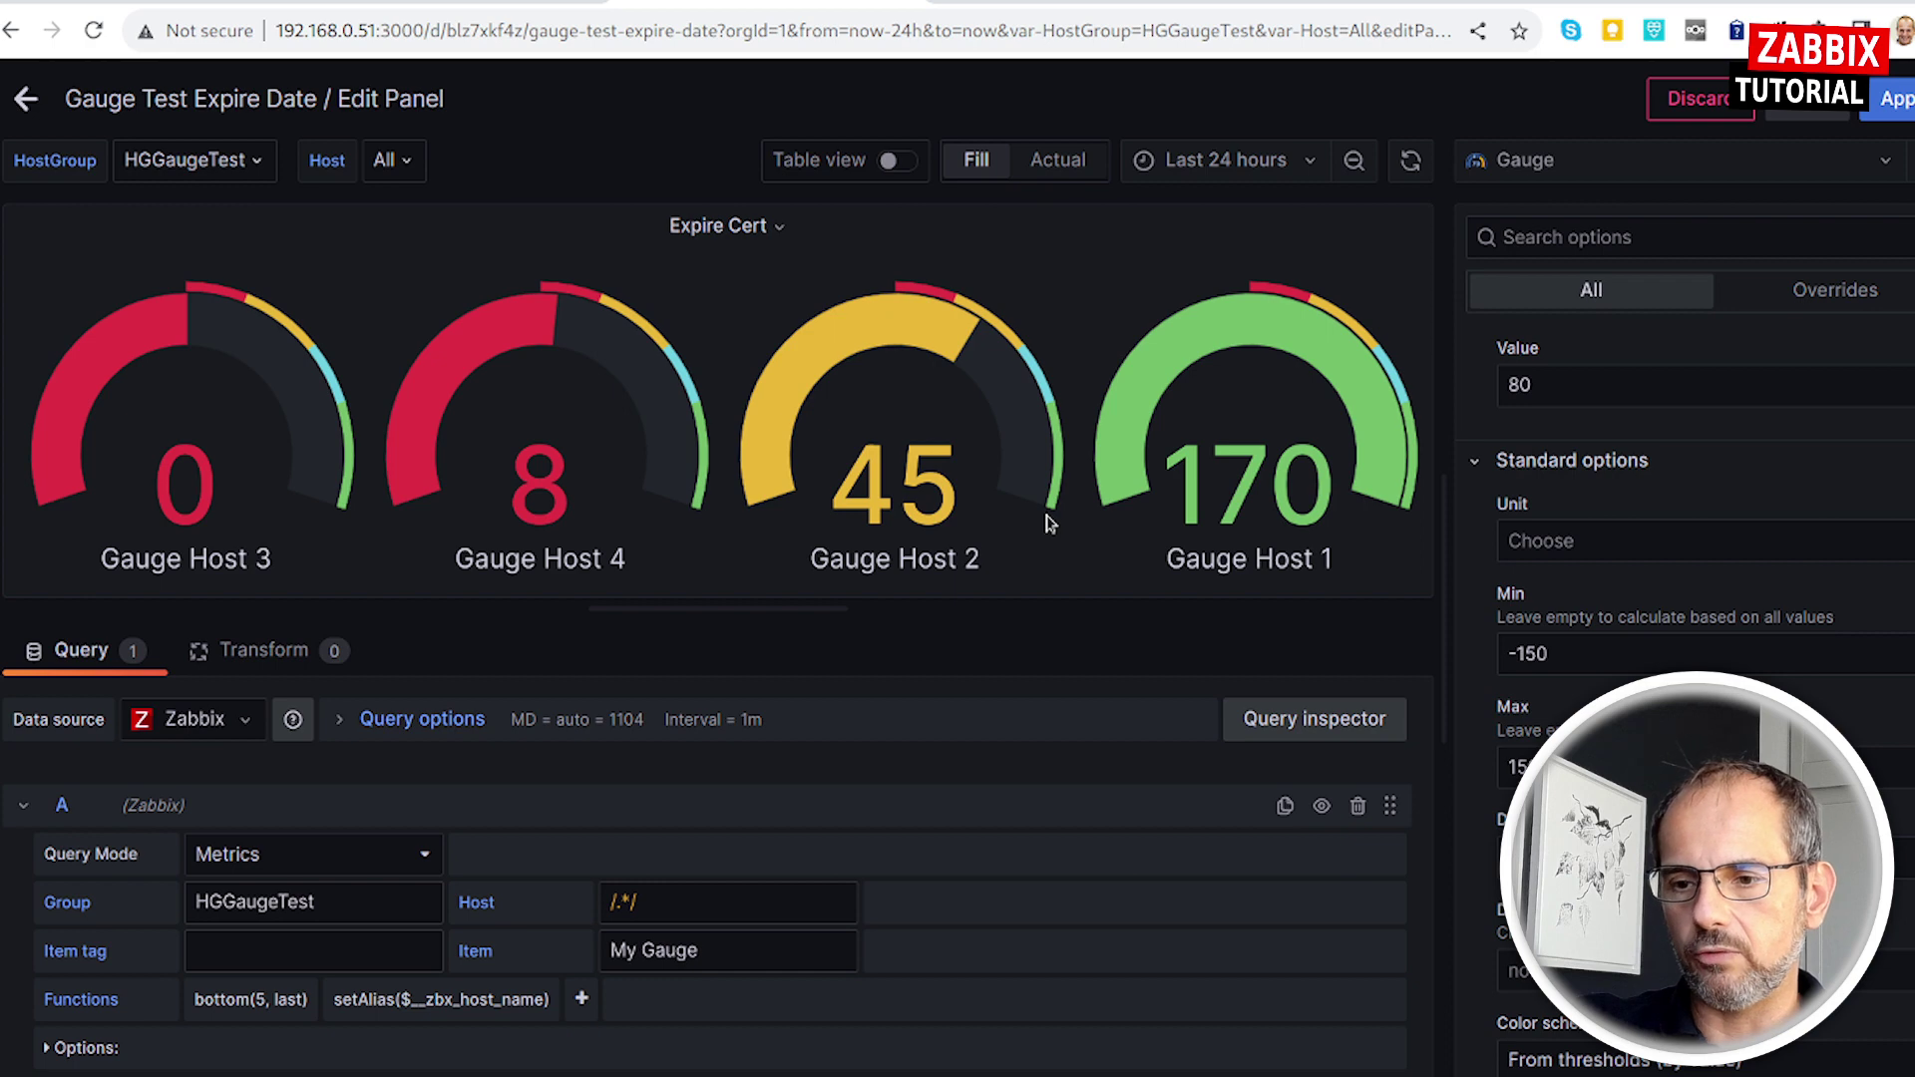
pyautogui.click(1556, 653)
pyautogui.press('Tab')
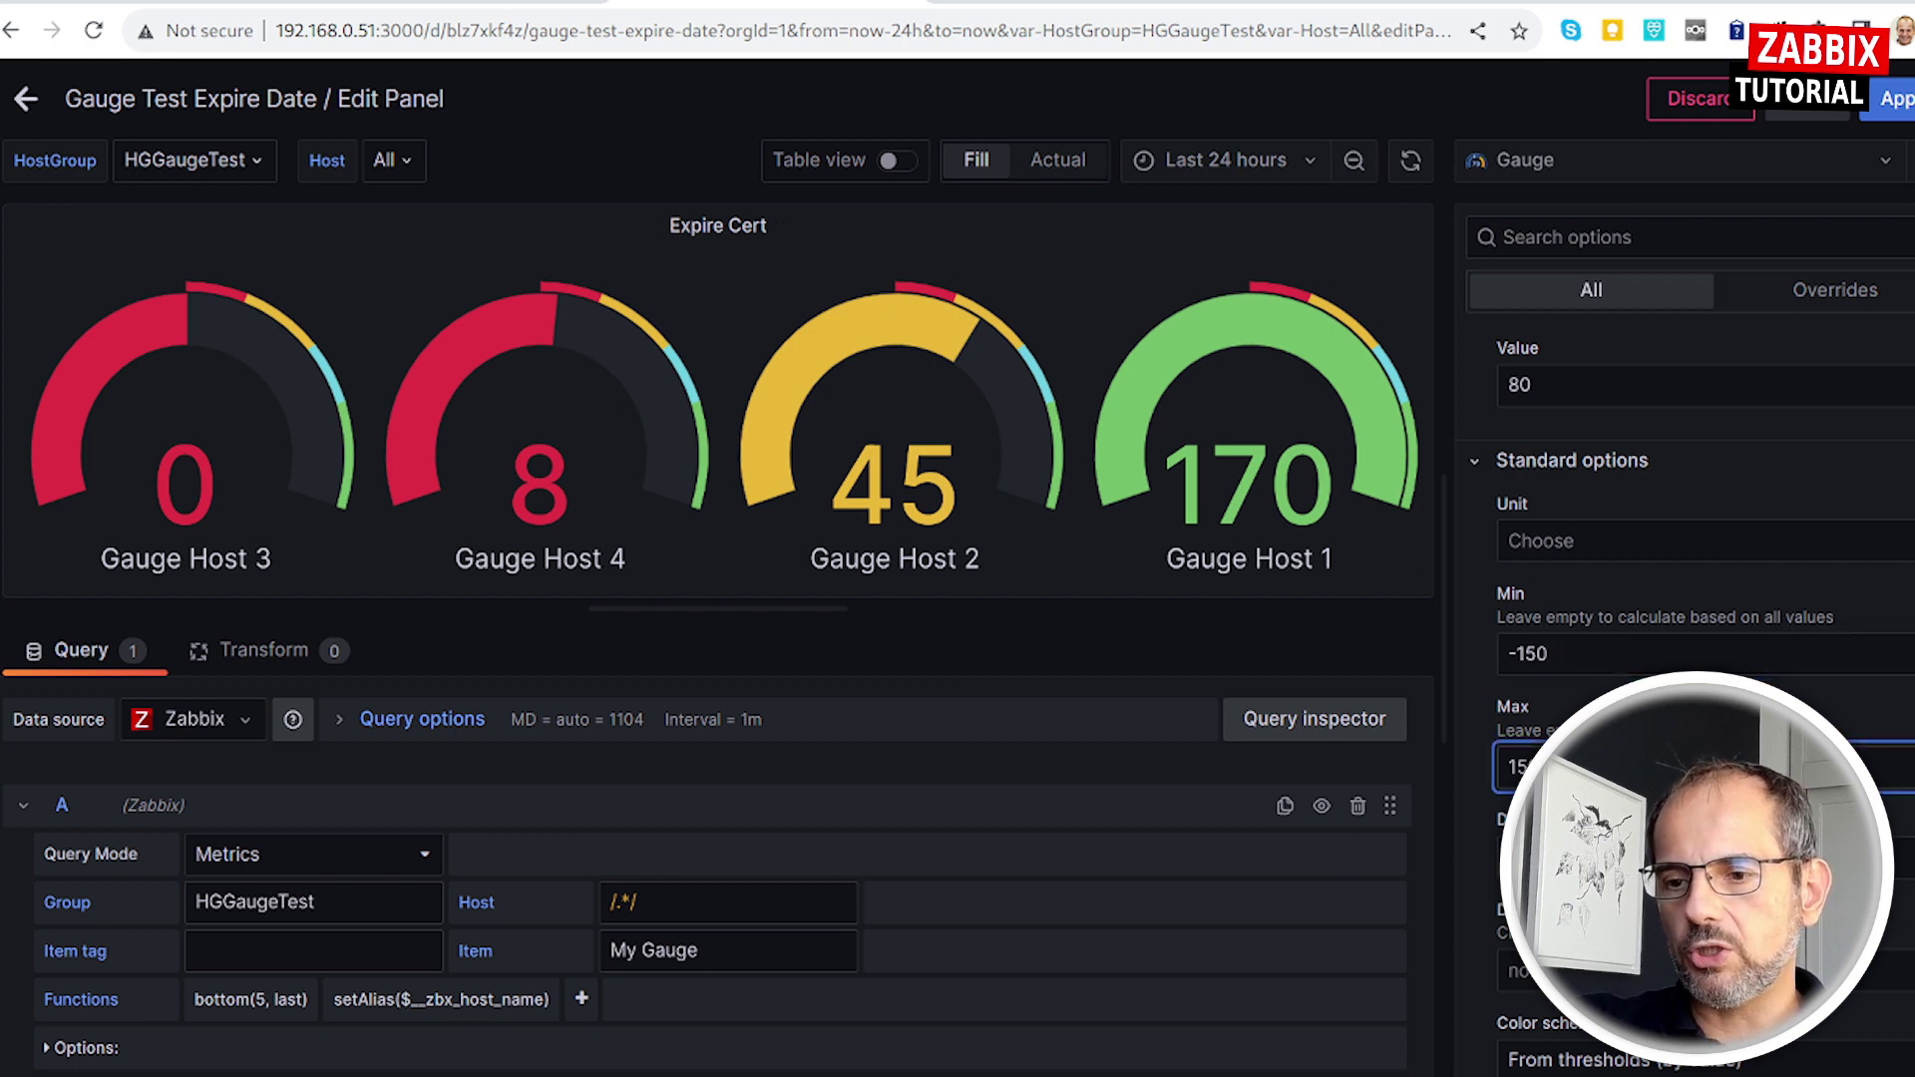
pyautogui.scroll(-3, 1696, 598)
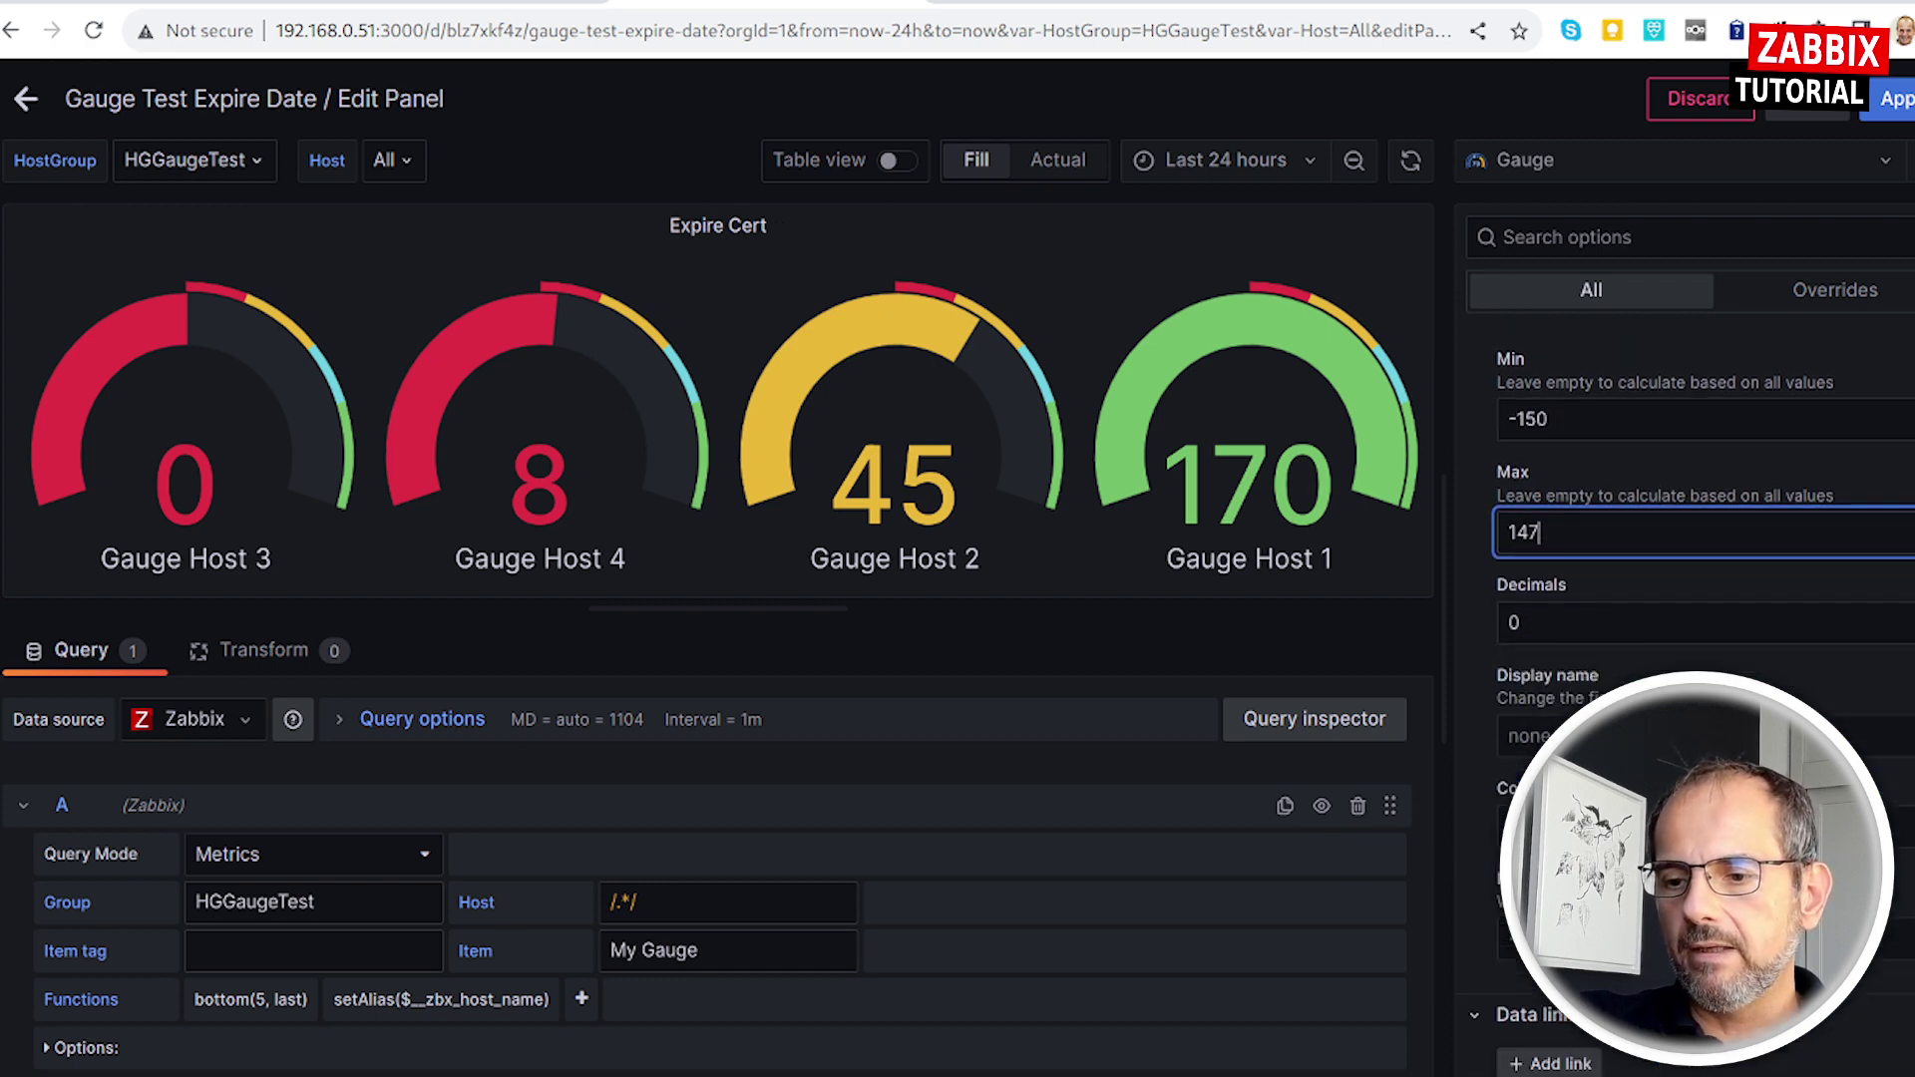
pyautogui.scroll(-1, 1695, 599)
pyautogui.scroll(-2, 1696, 599)
pyautogui.scroll(-4, 1696, 598)
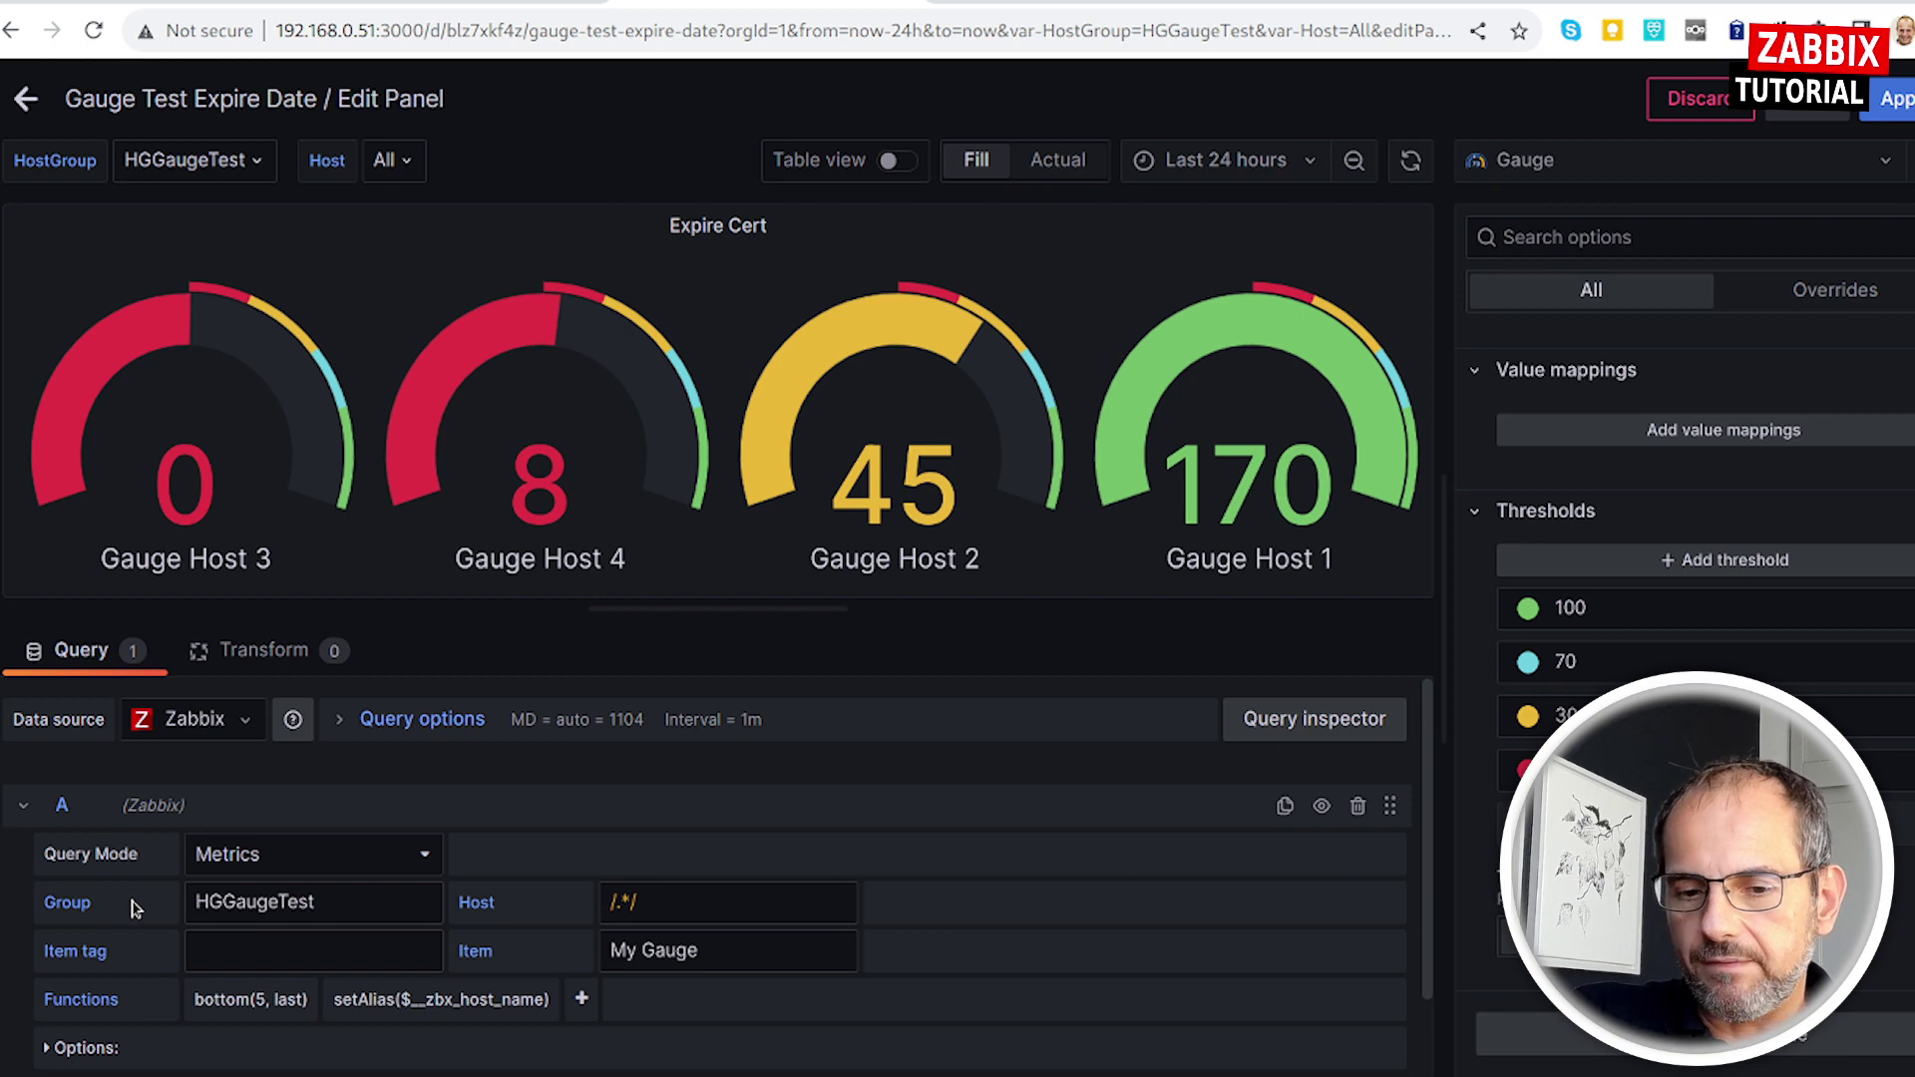
# Check the query's group, /.*/ host pattern and My Gauge item, then delete bottom(5, last).
pyautogui.click(345, 905)
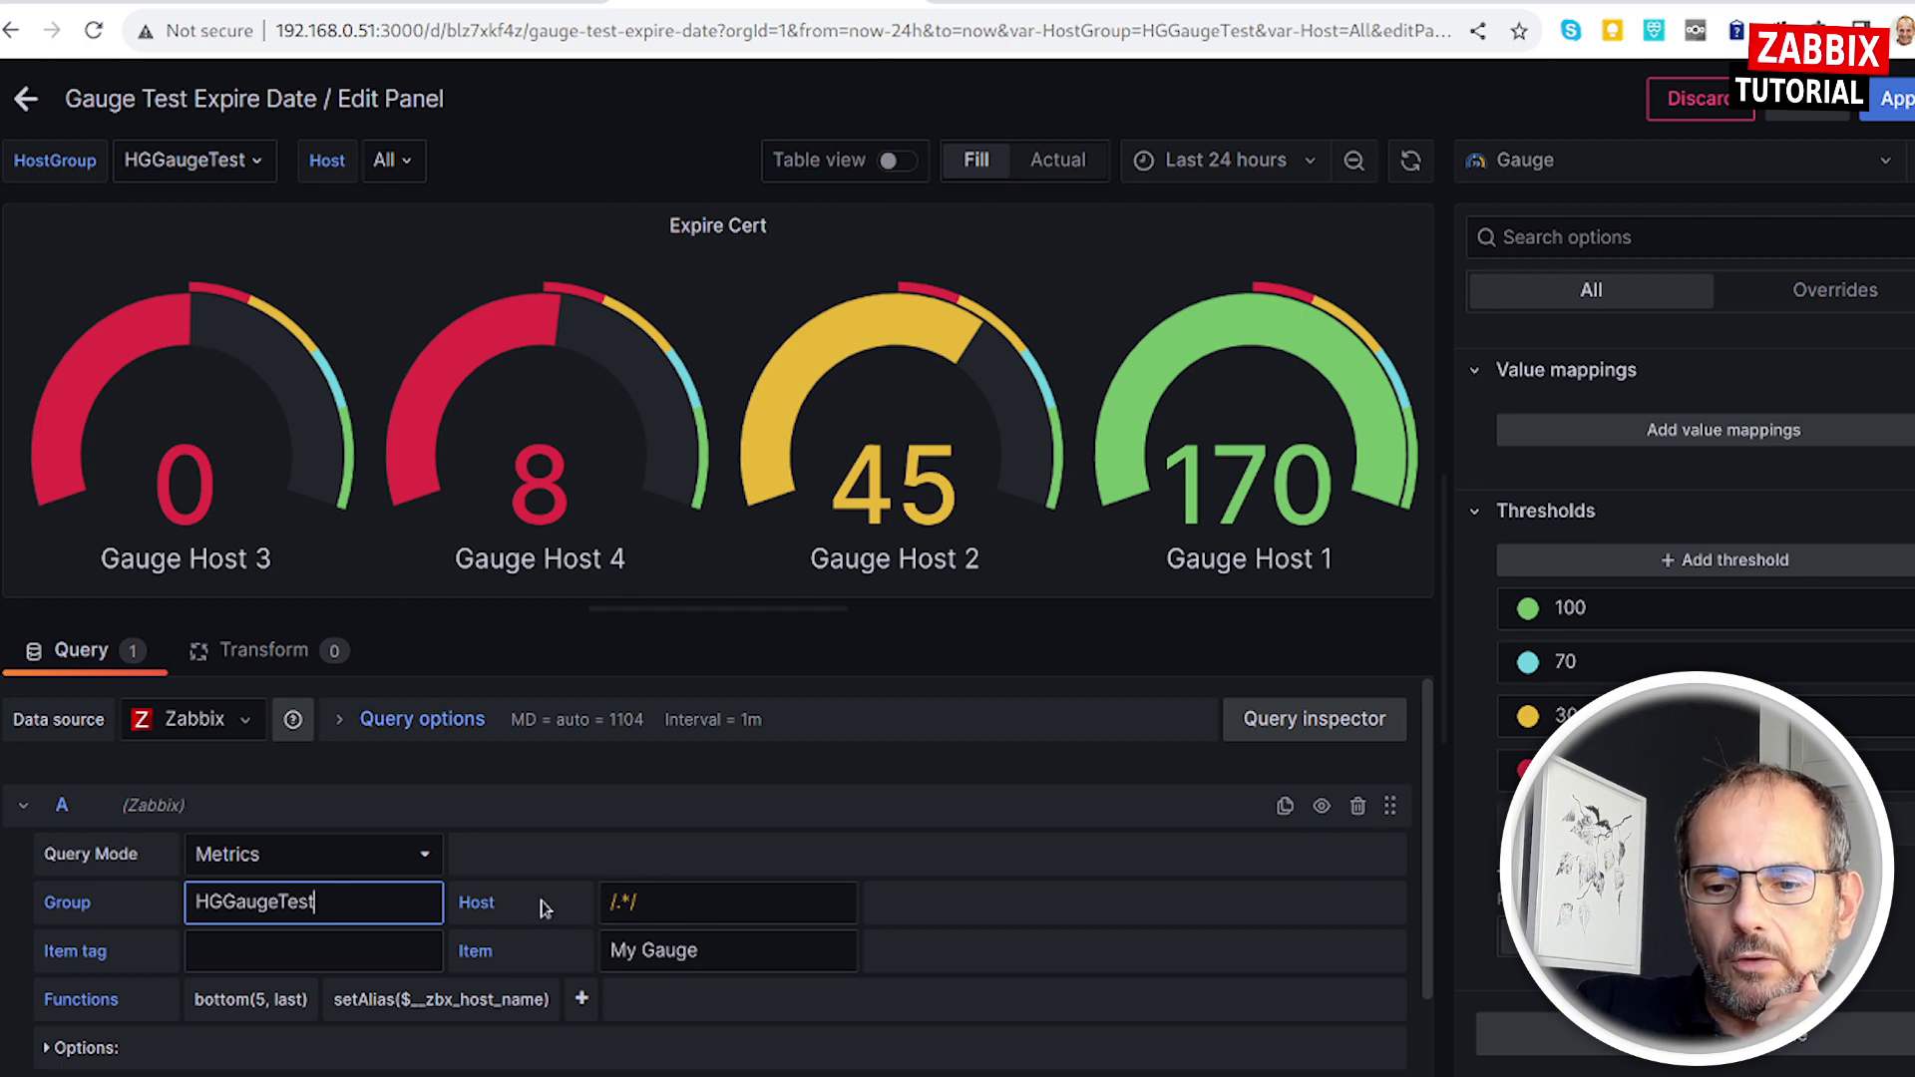
pyautogui.click(710, 908)
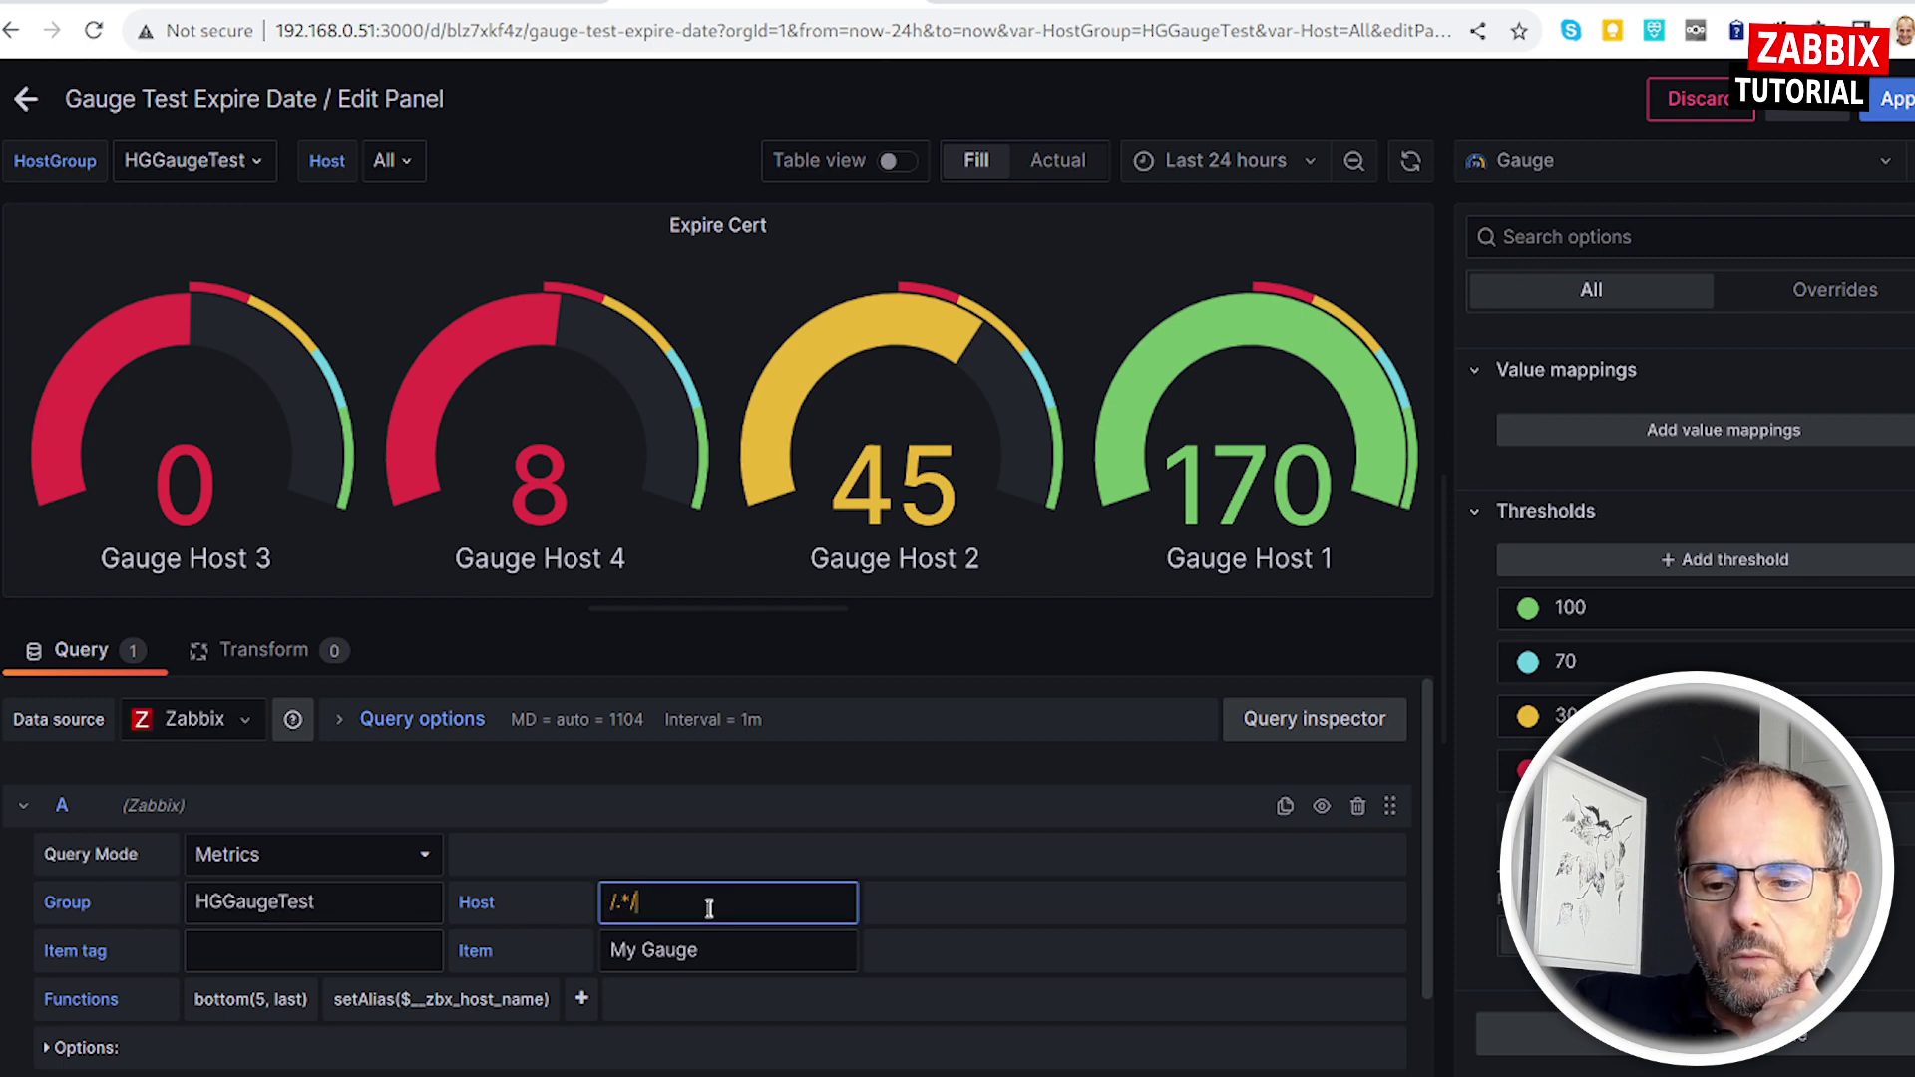
pyautogui.moveTo(709, 908); pyautogui.dragTo(512, 917)
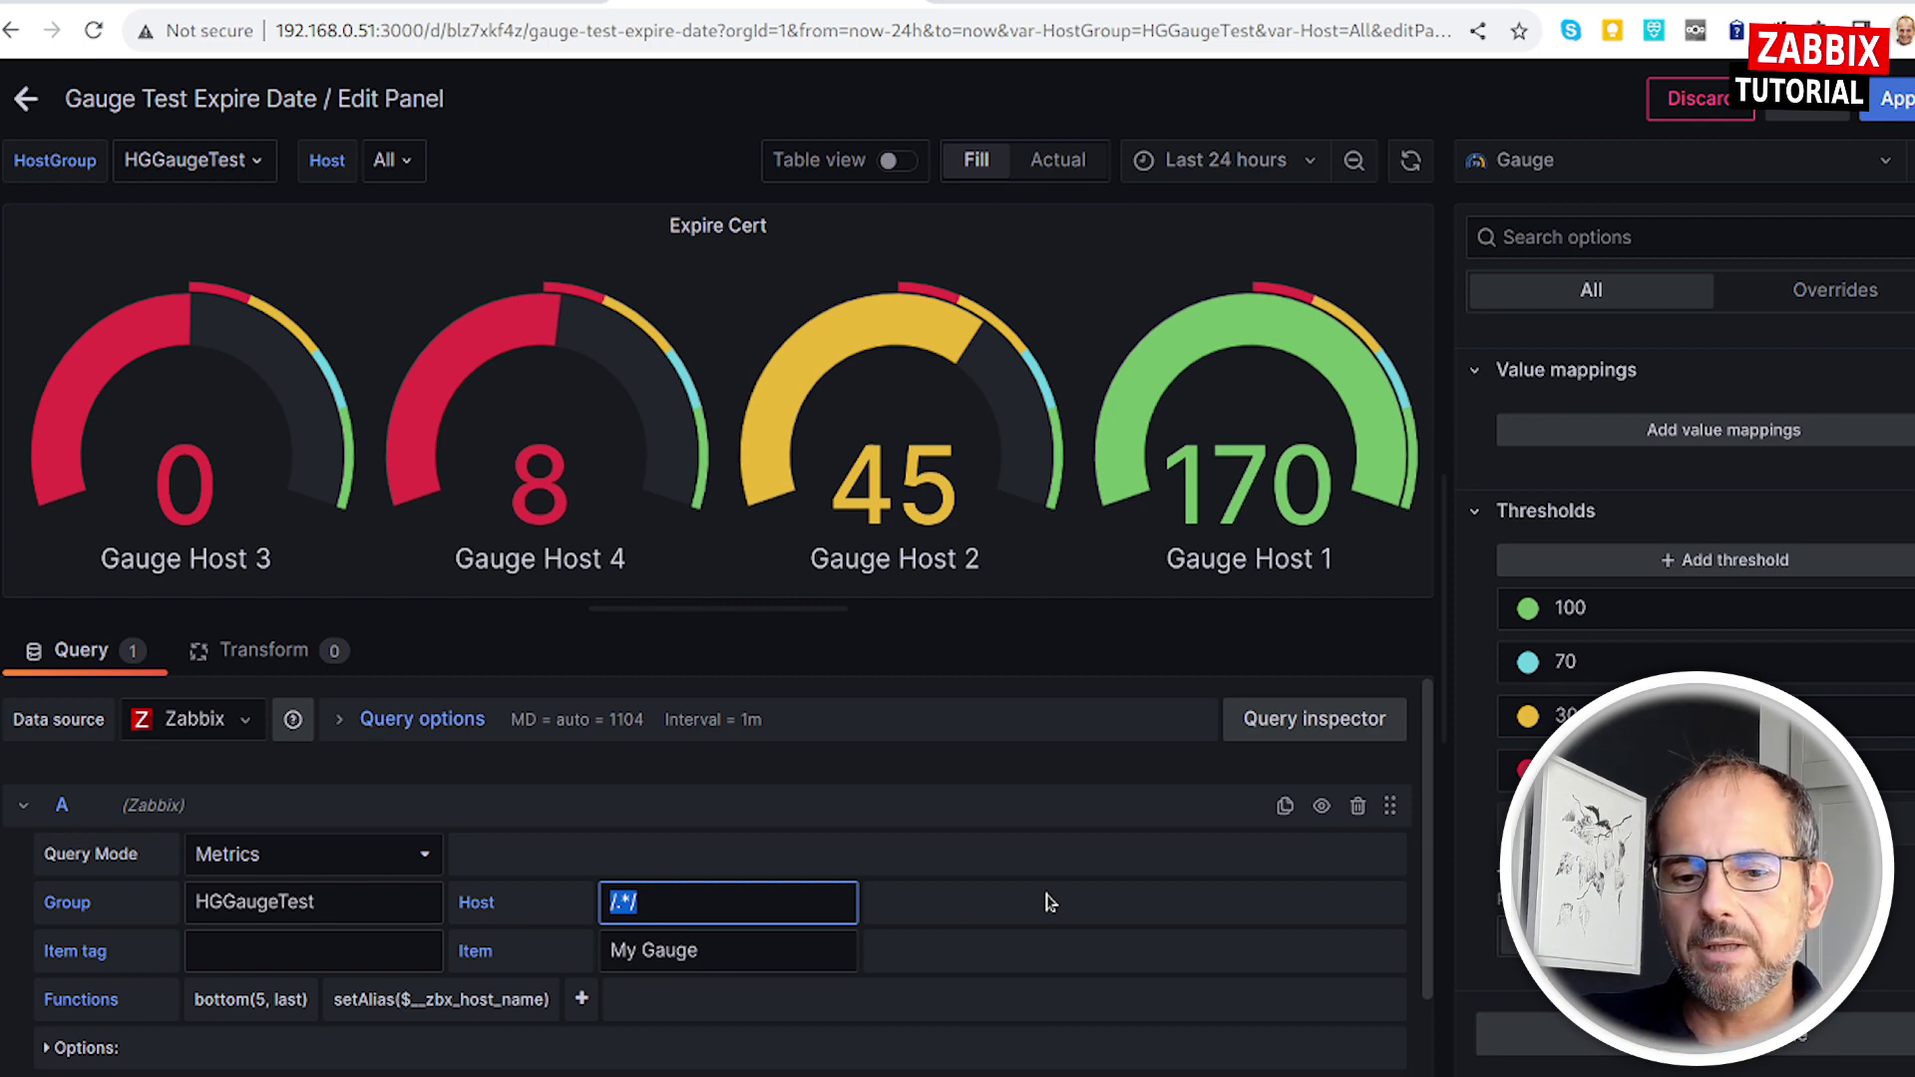
pyautogui.click(737, 964)
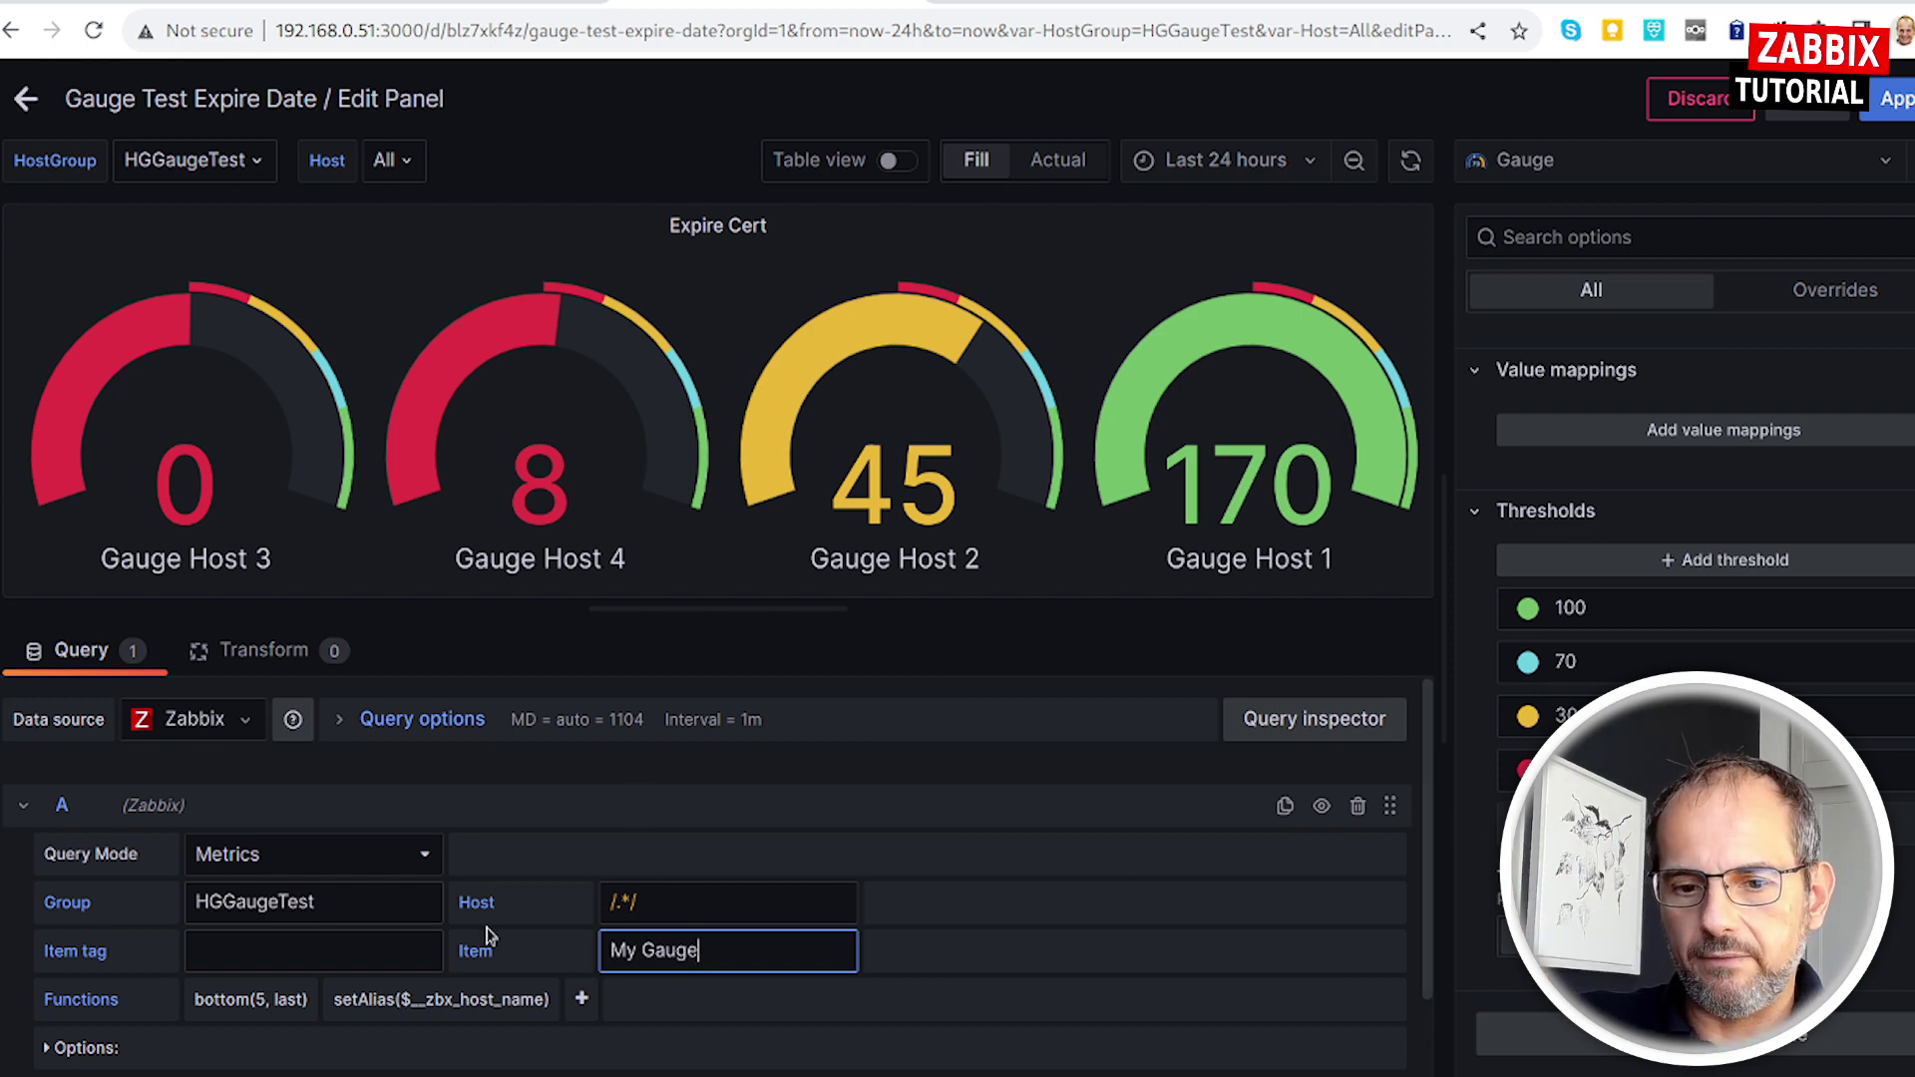
pyautogui.click(246, 992)
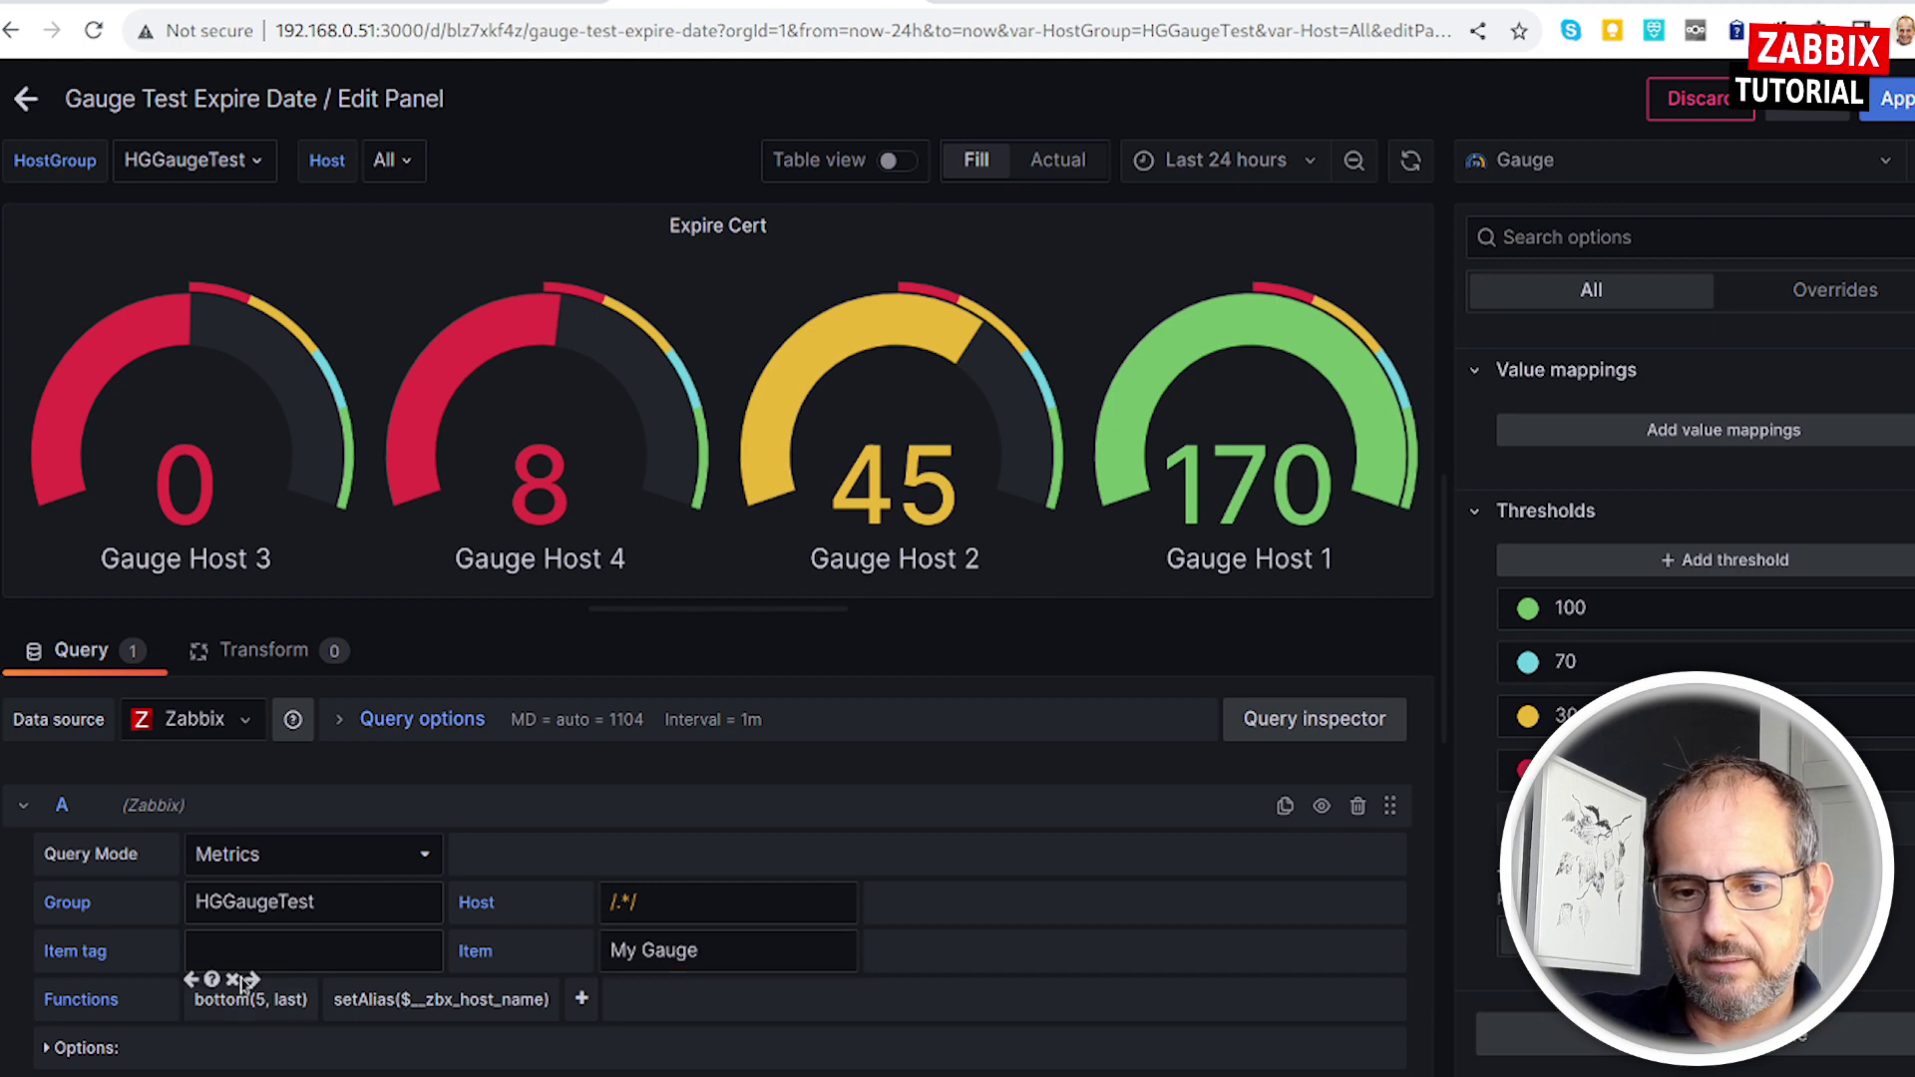
pyautogui.click(233, 980)
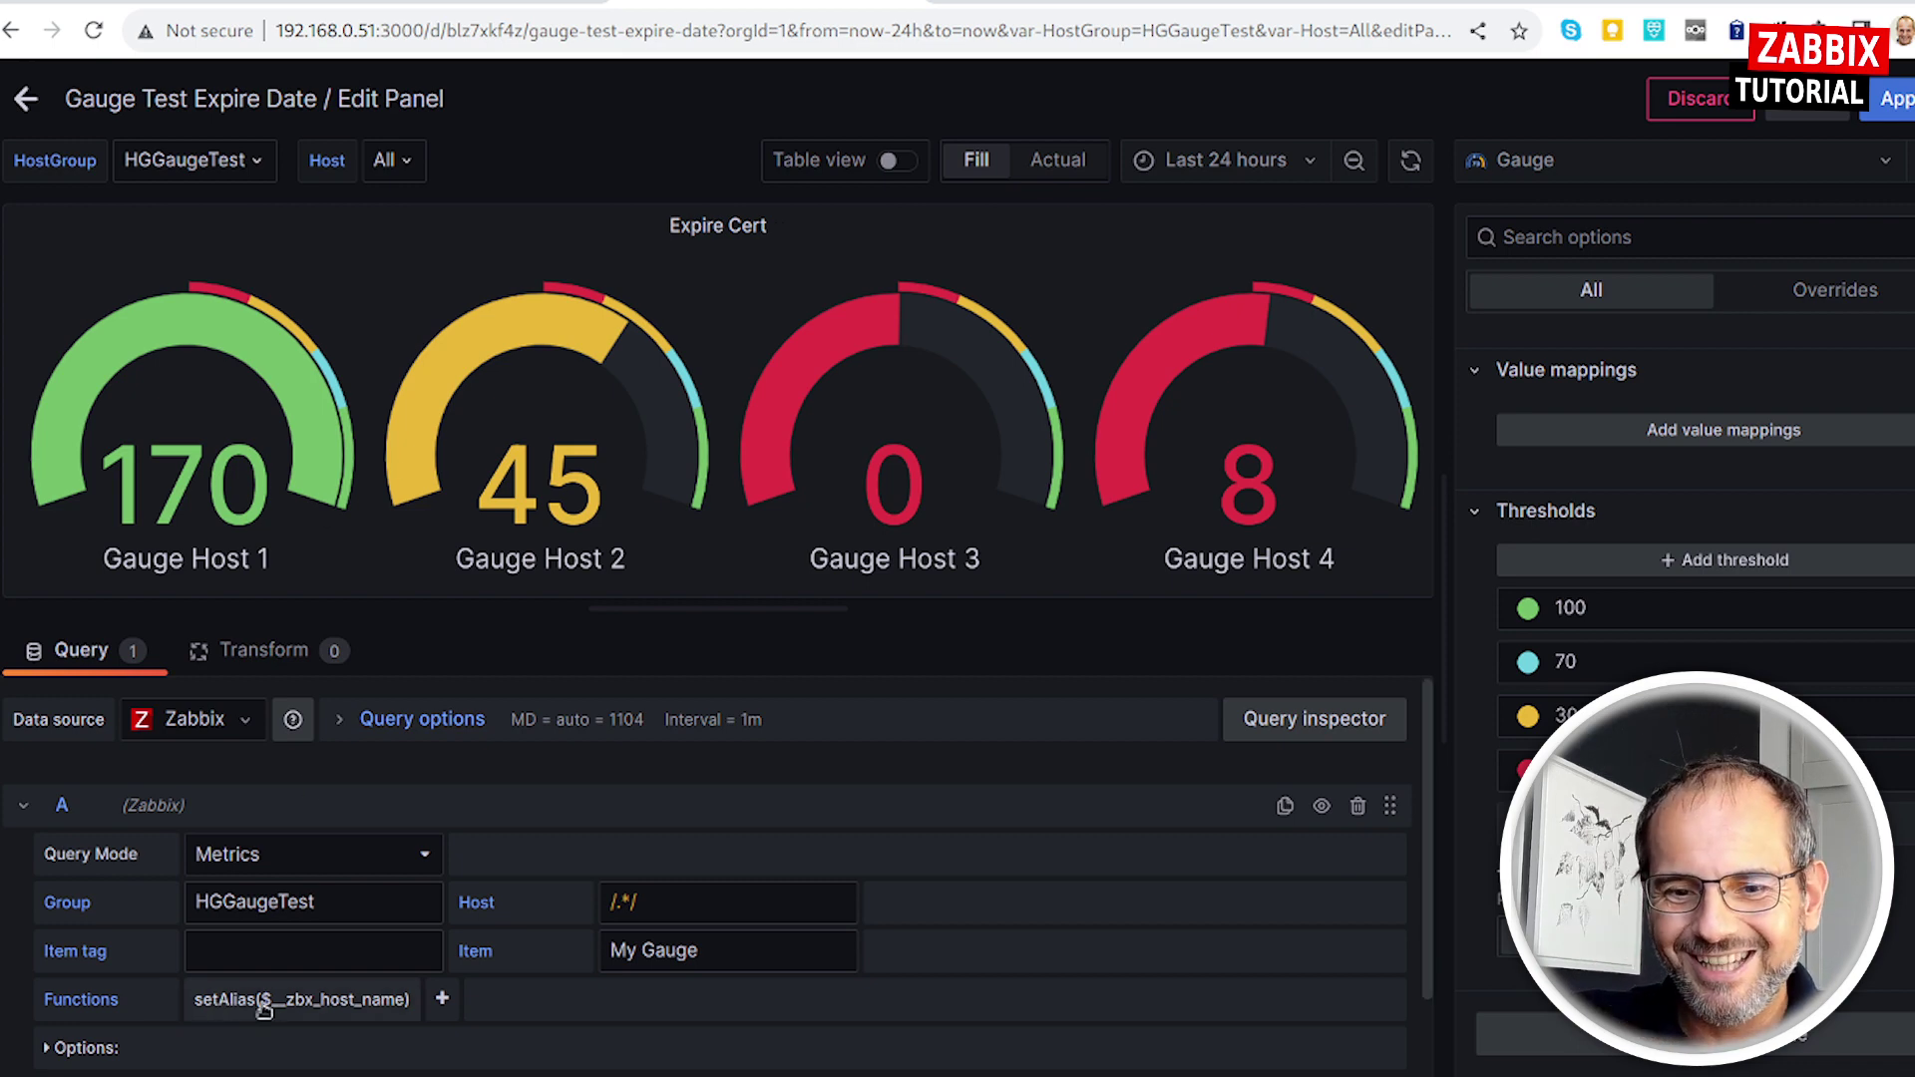
# Add a bottom filter to the Expire Cert query keeping 2 series ranked by last value.
pyautogui.click(445, 1004)
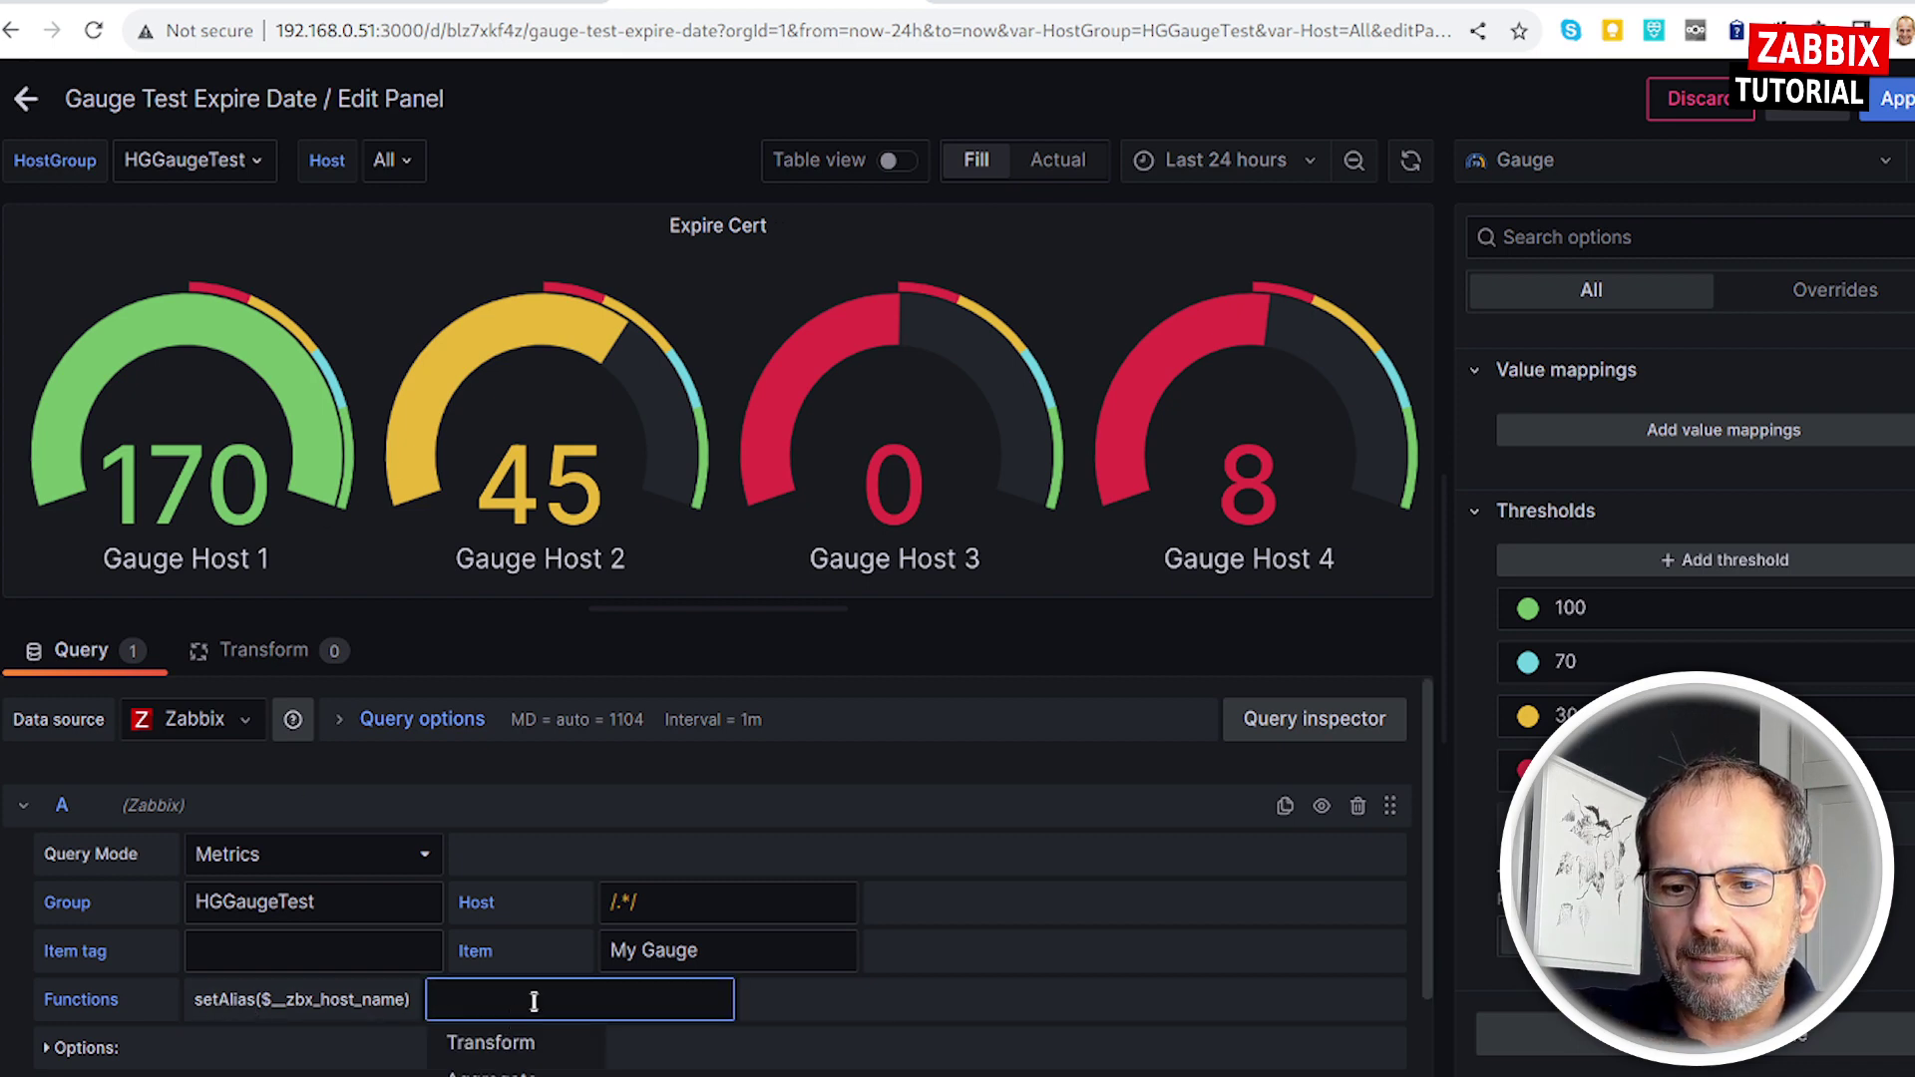
pyautogui.scroll(-2, 578, 1008)
pyautogui.moveTo(469, 905)
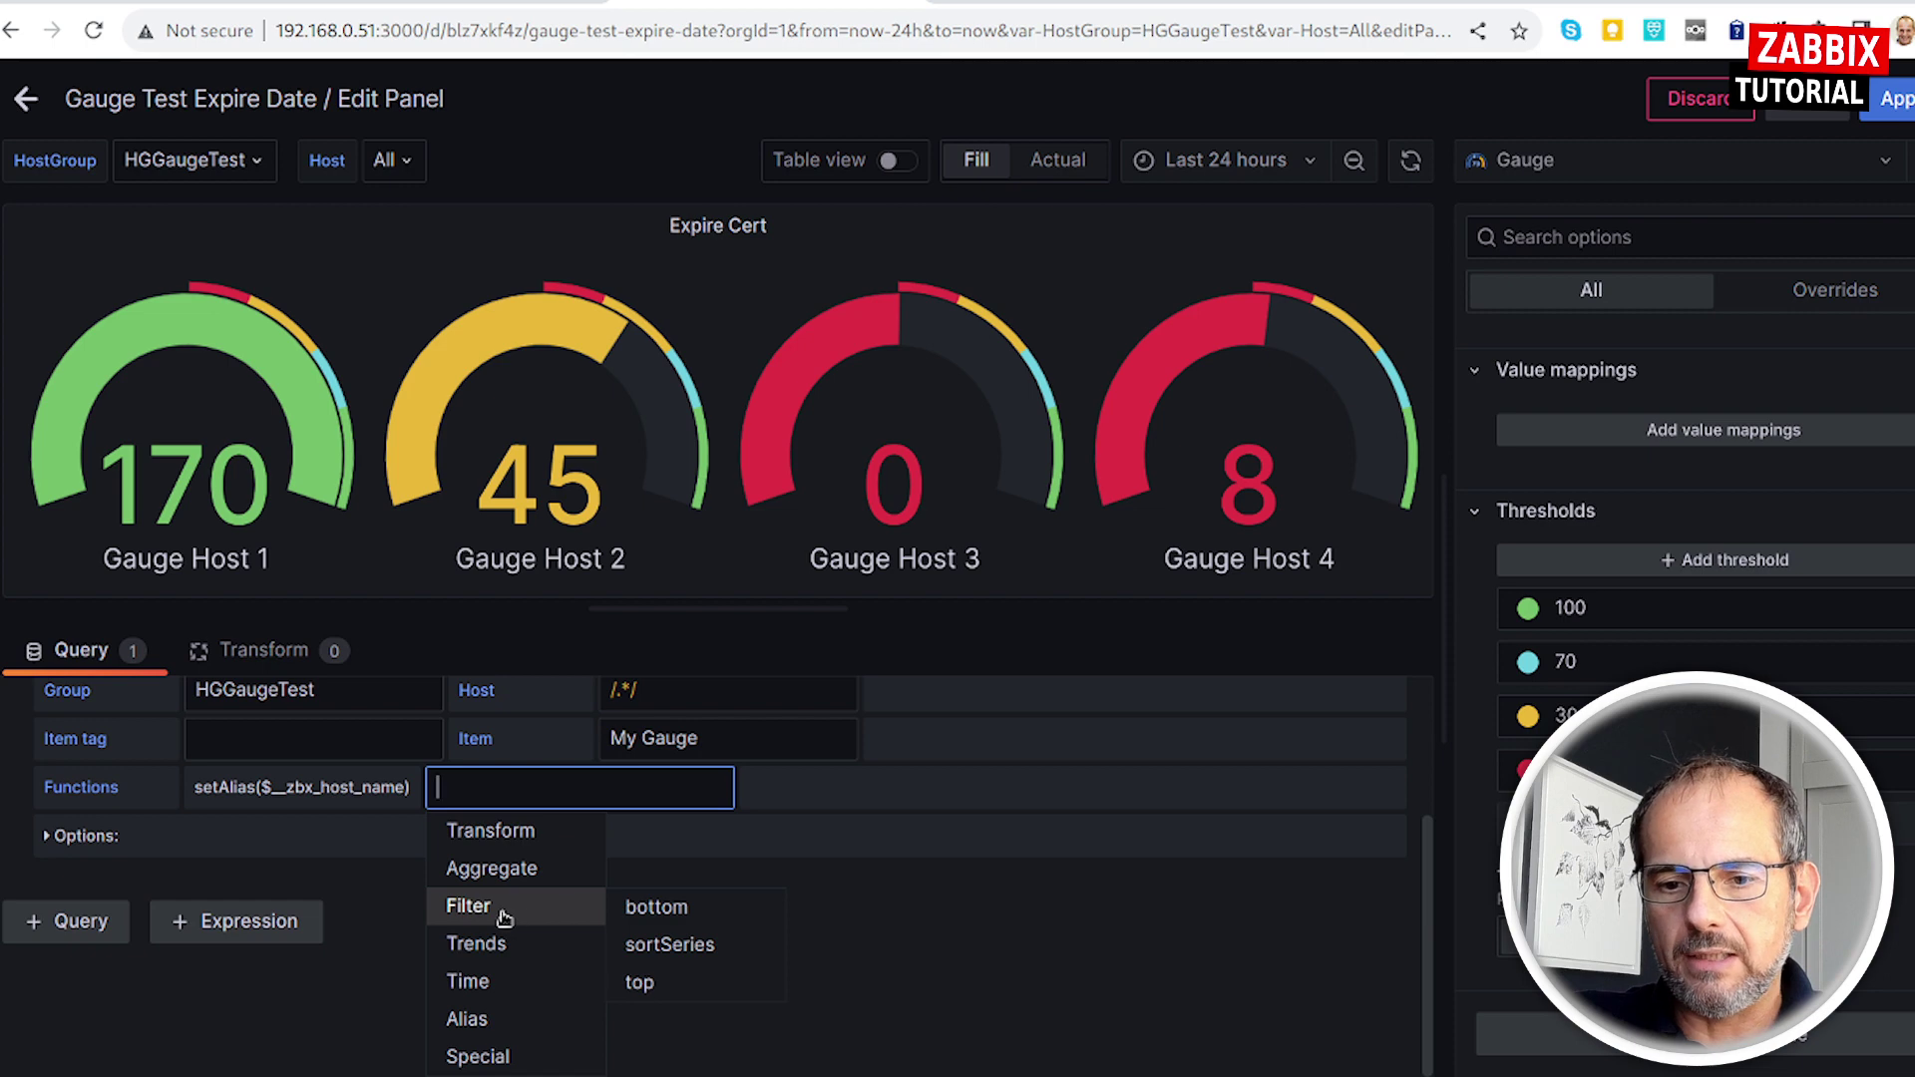
pyautogui.click(648, 908)
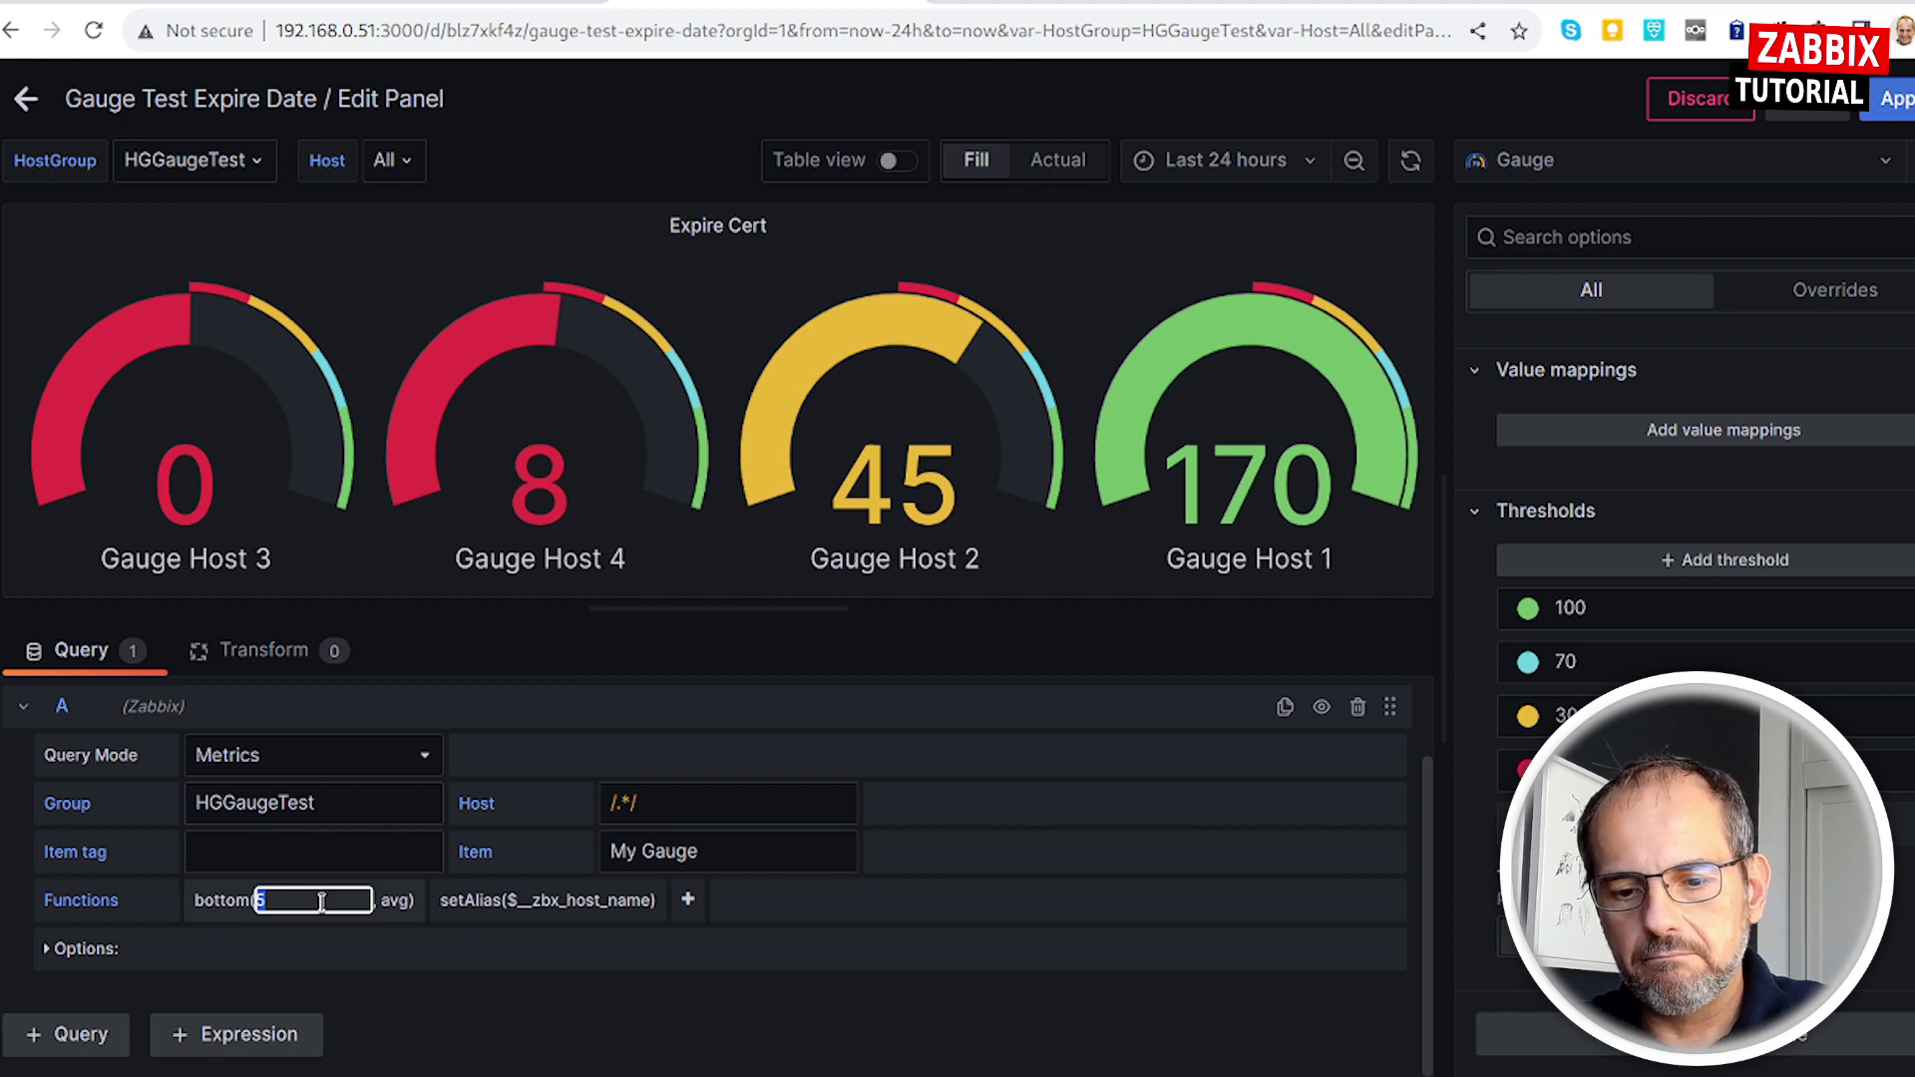
pyautogui.write('2')
pyautogui.press('Return')
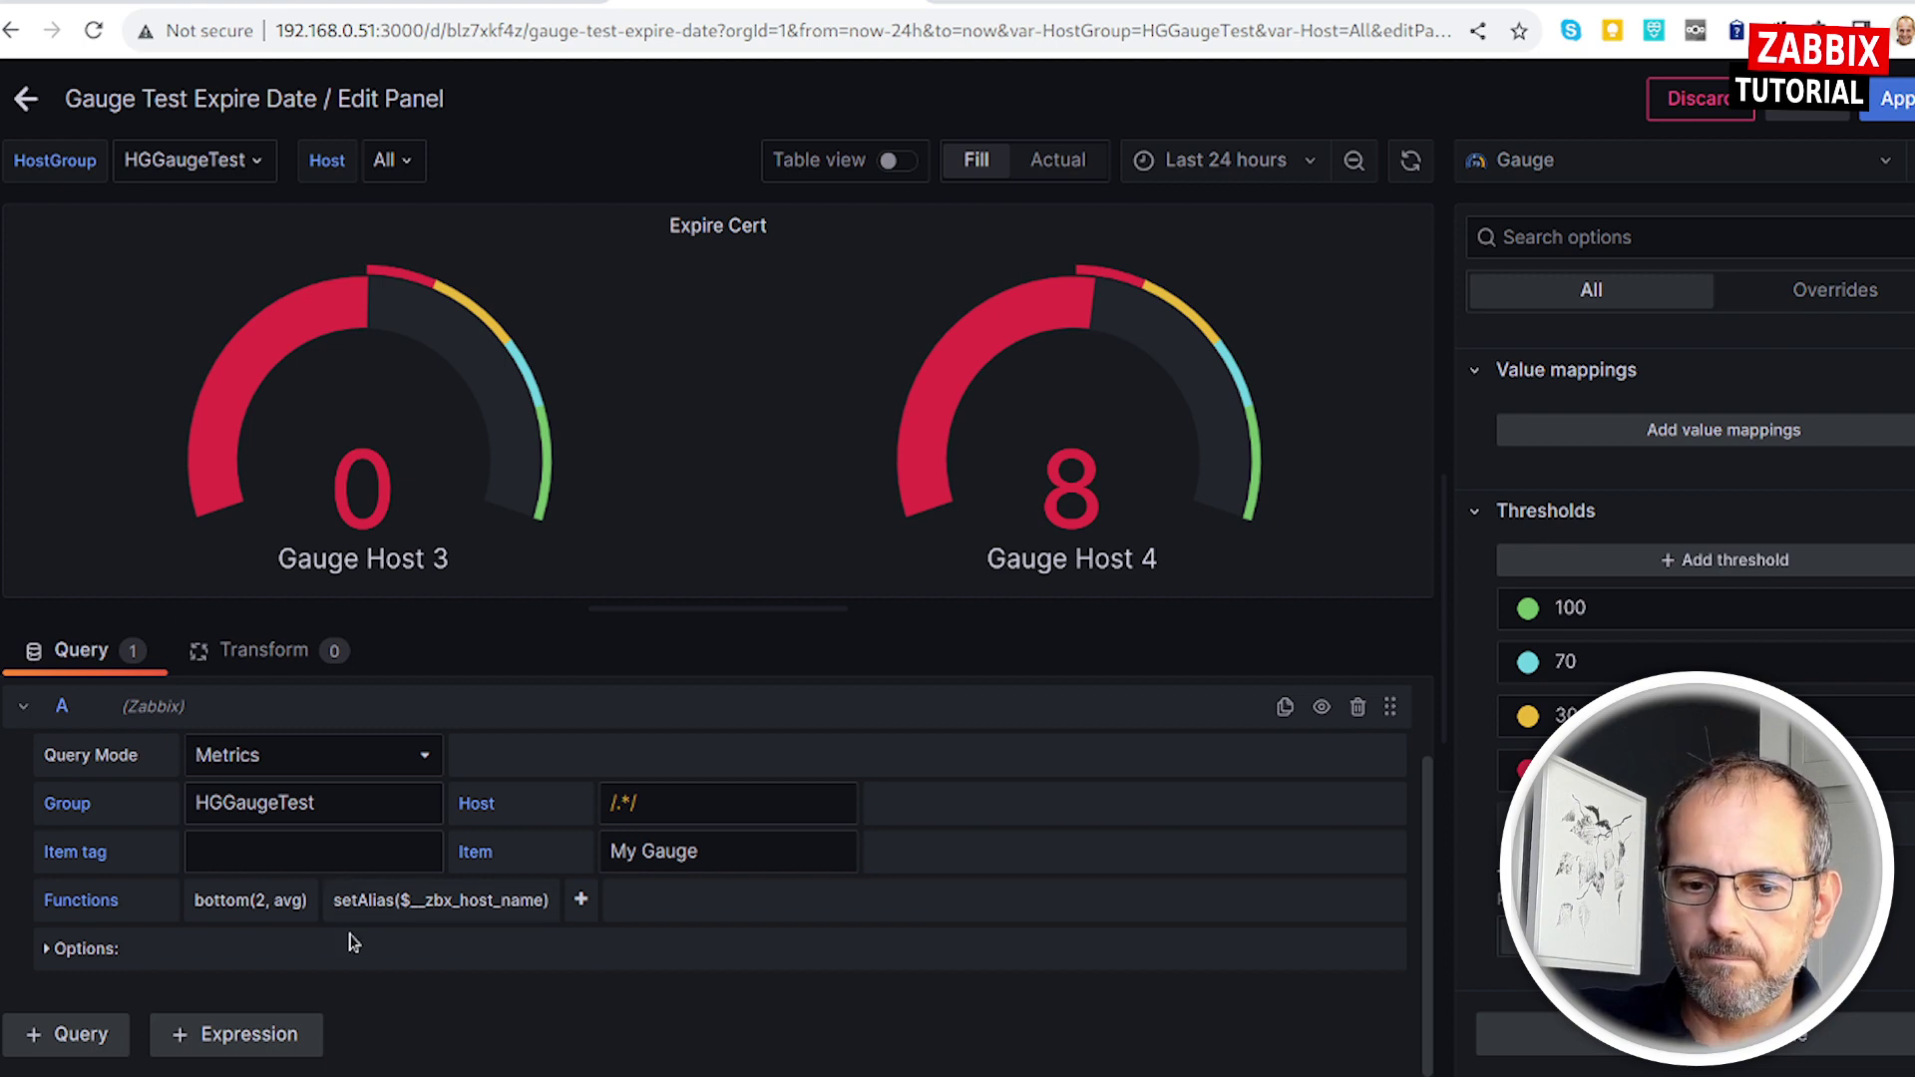
pyautogui.click(290, 904)
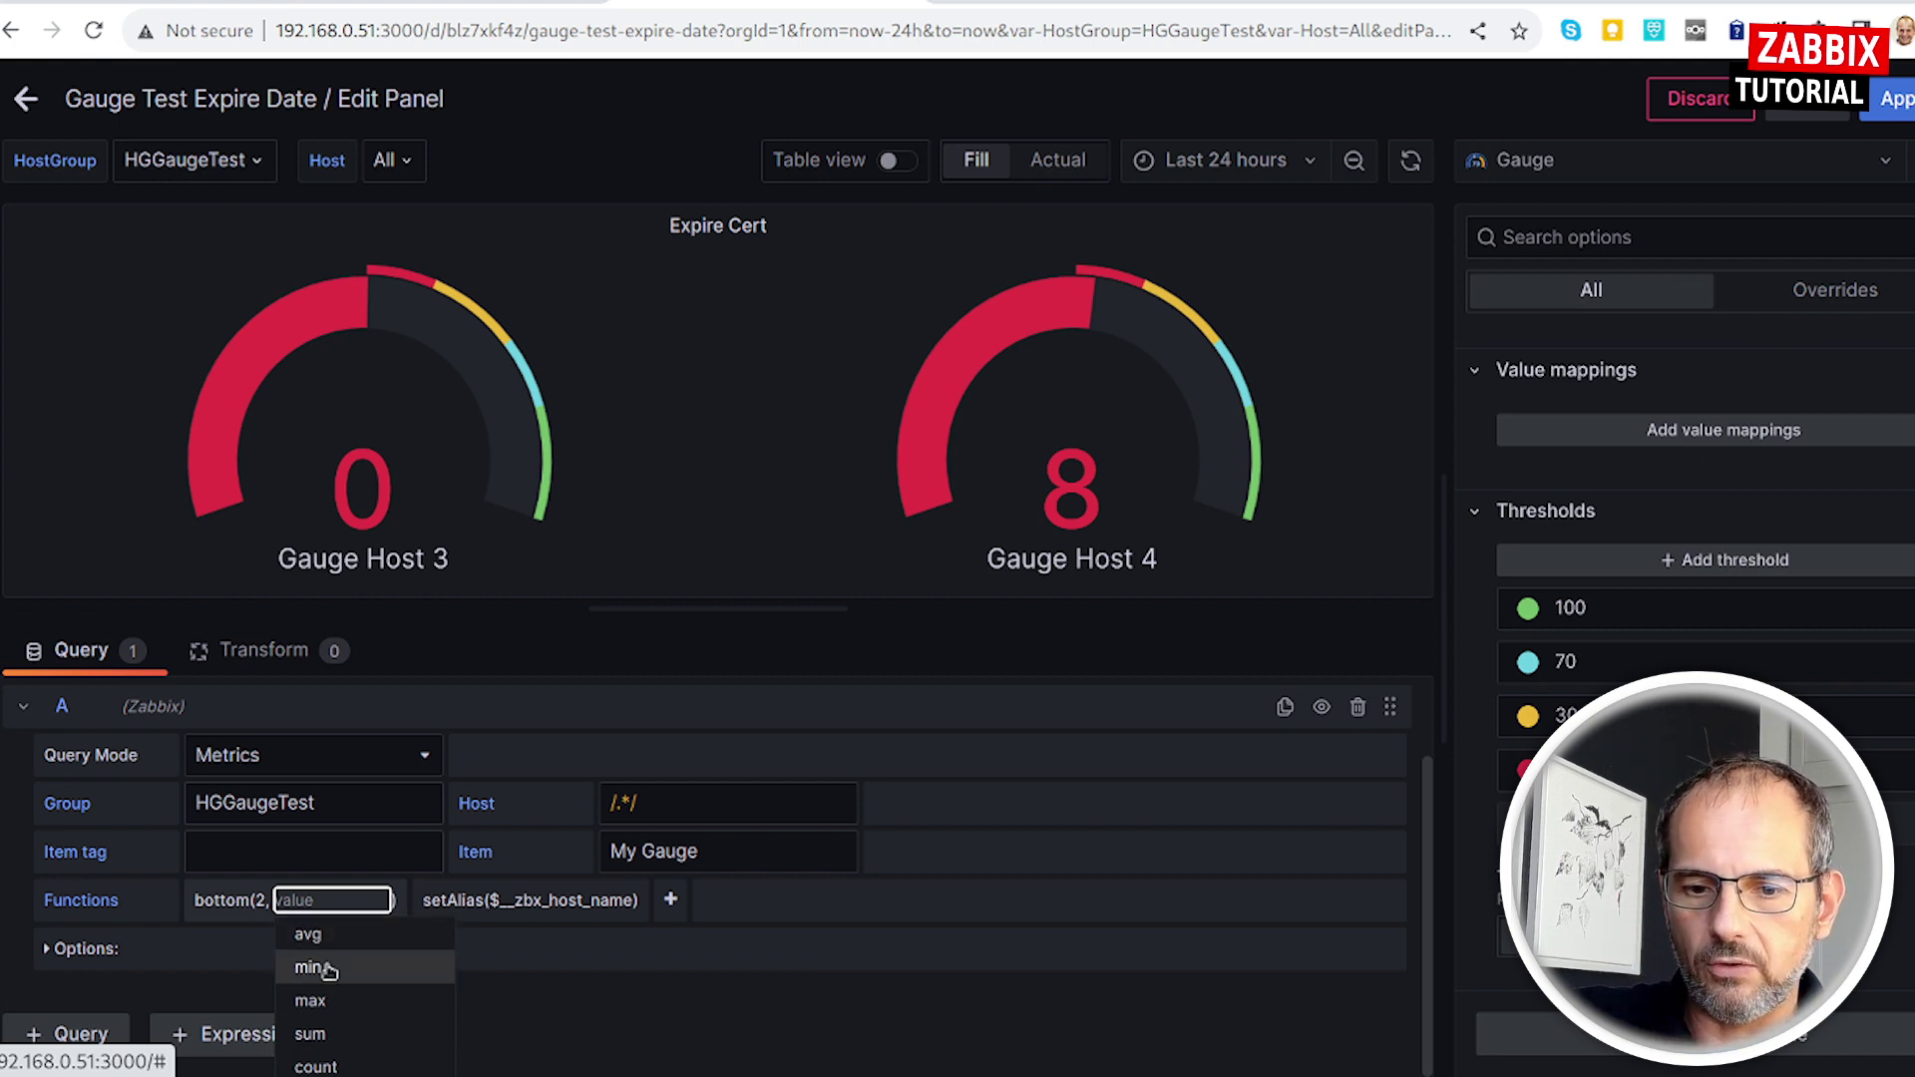
pyautogui.scroll(-1, 377, 973)
pyautogui.click(335, 1057)
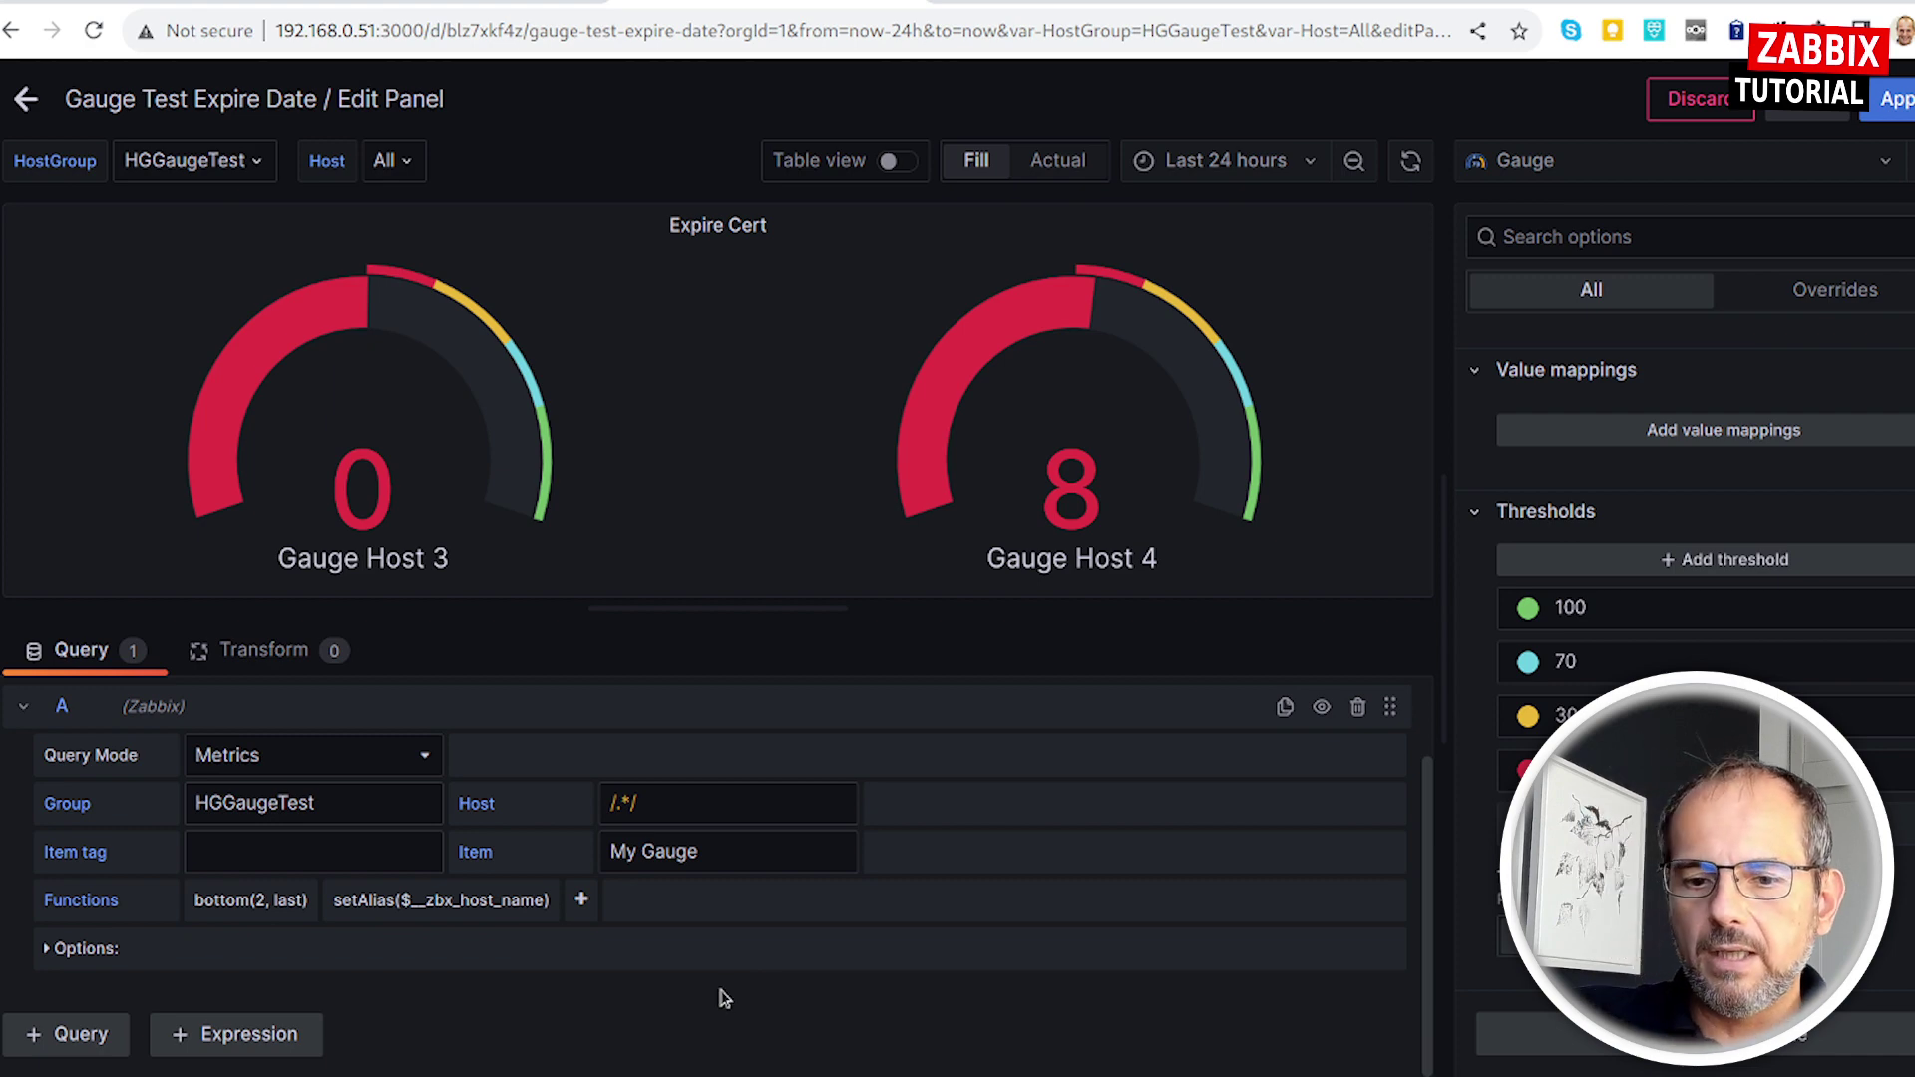
# Remove the setAlias function from the Expire Cert query.
pyautogui.doubleClick(439, 903)
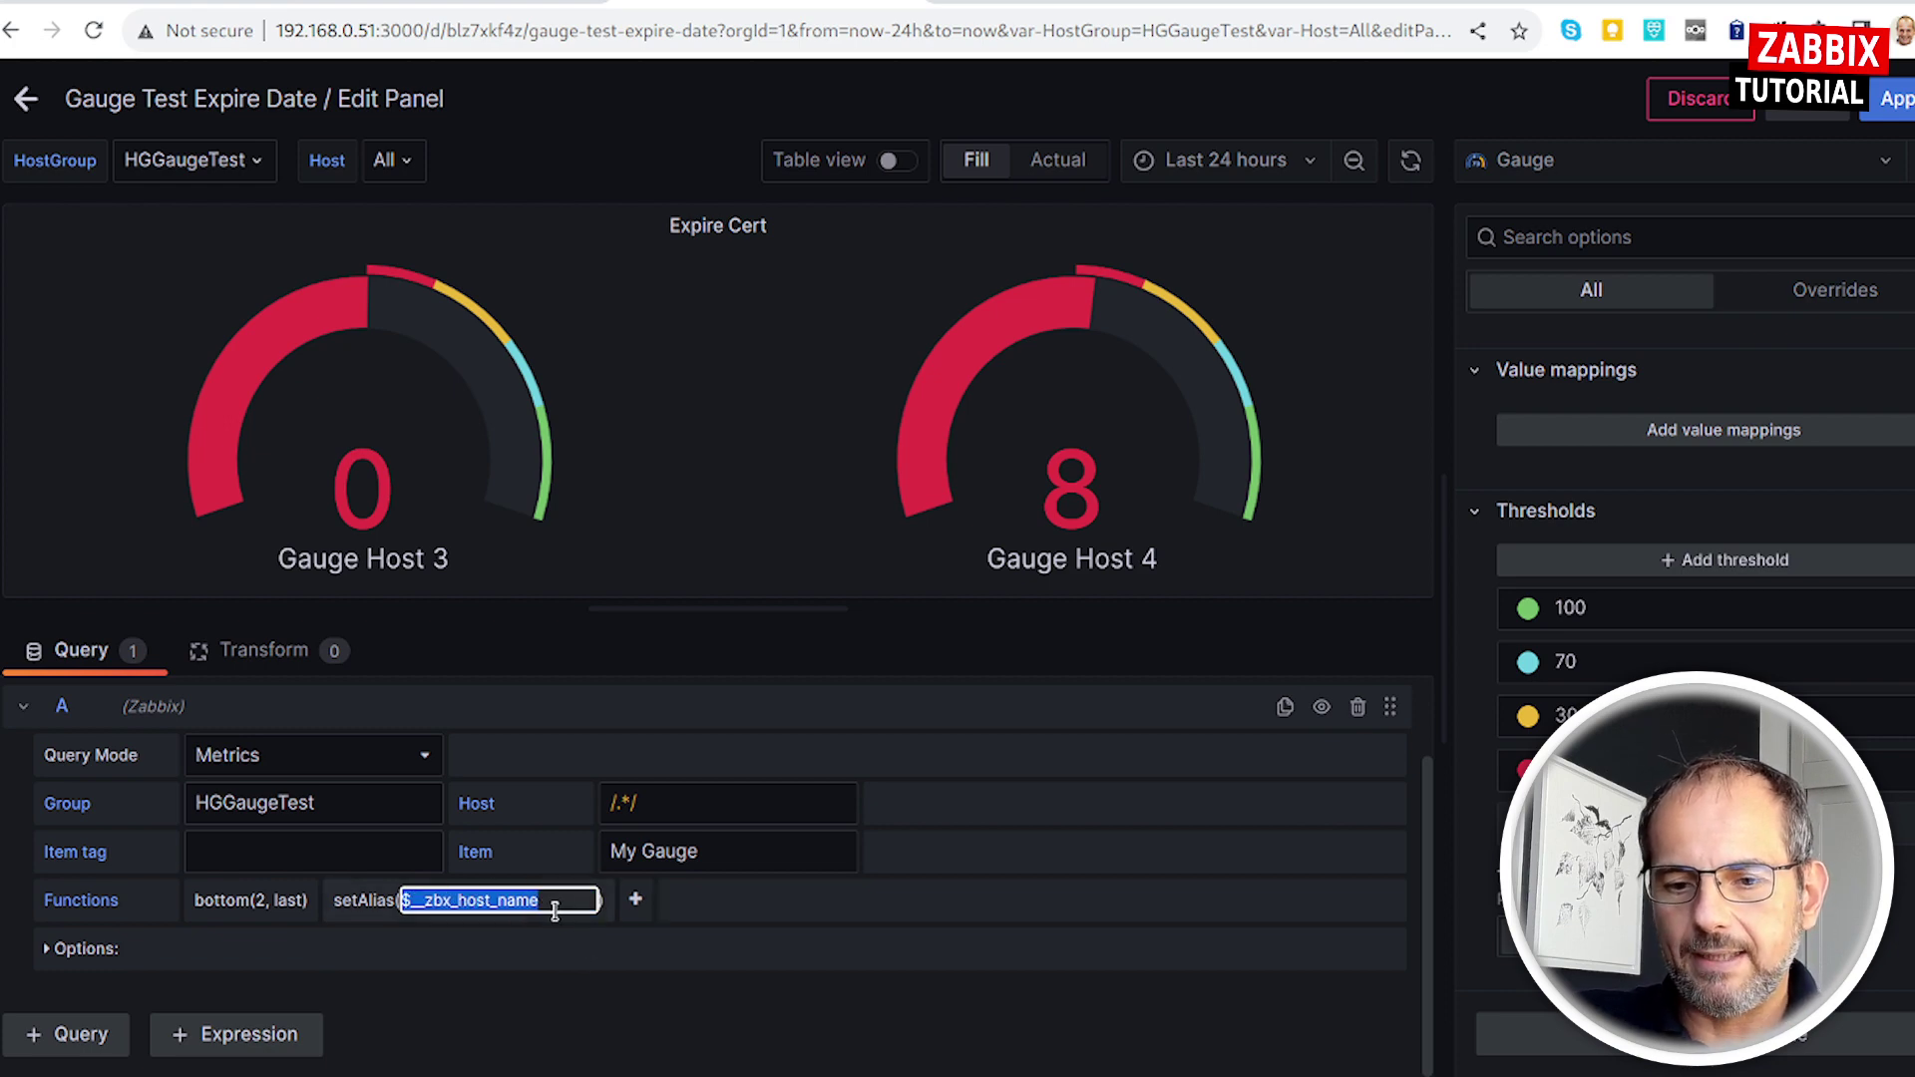
pyautogui.press('Return')
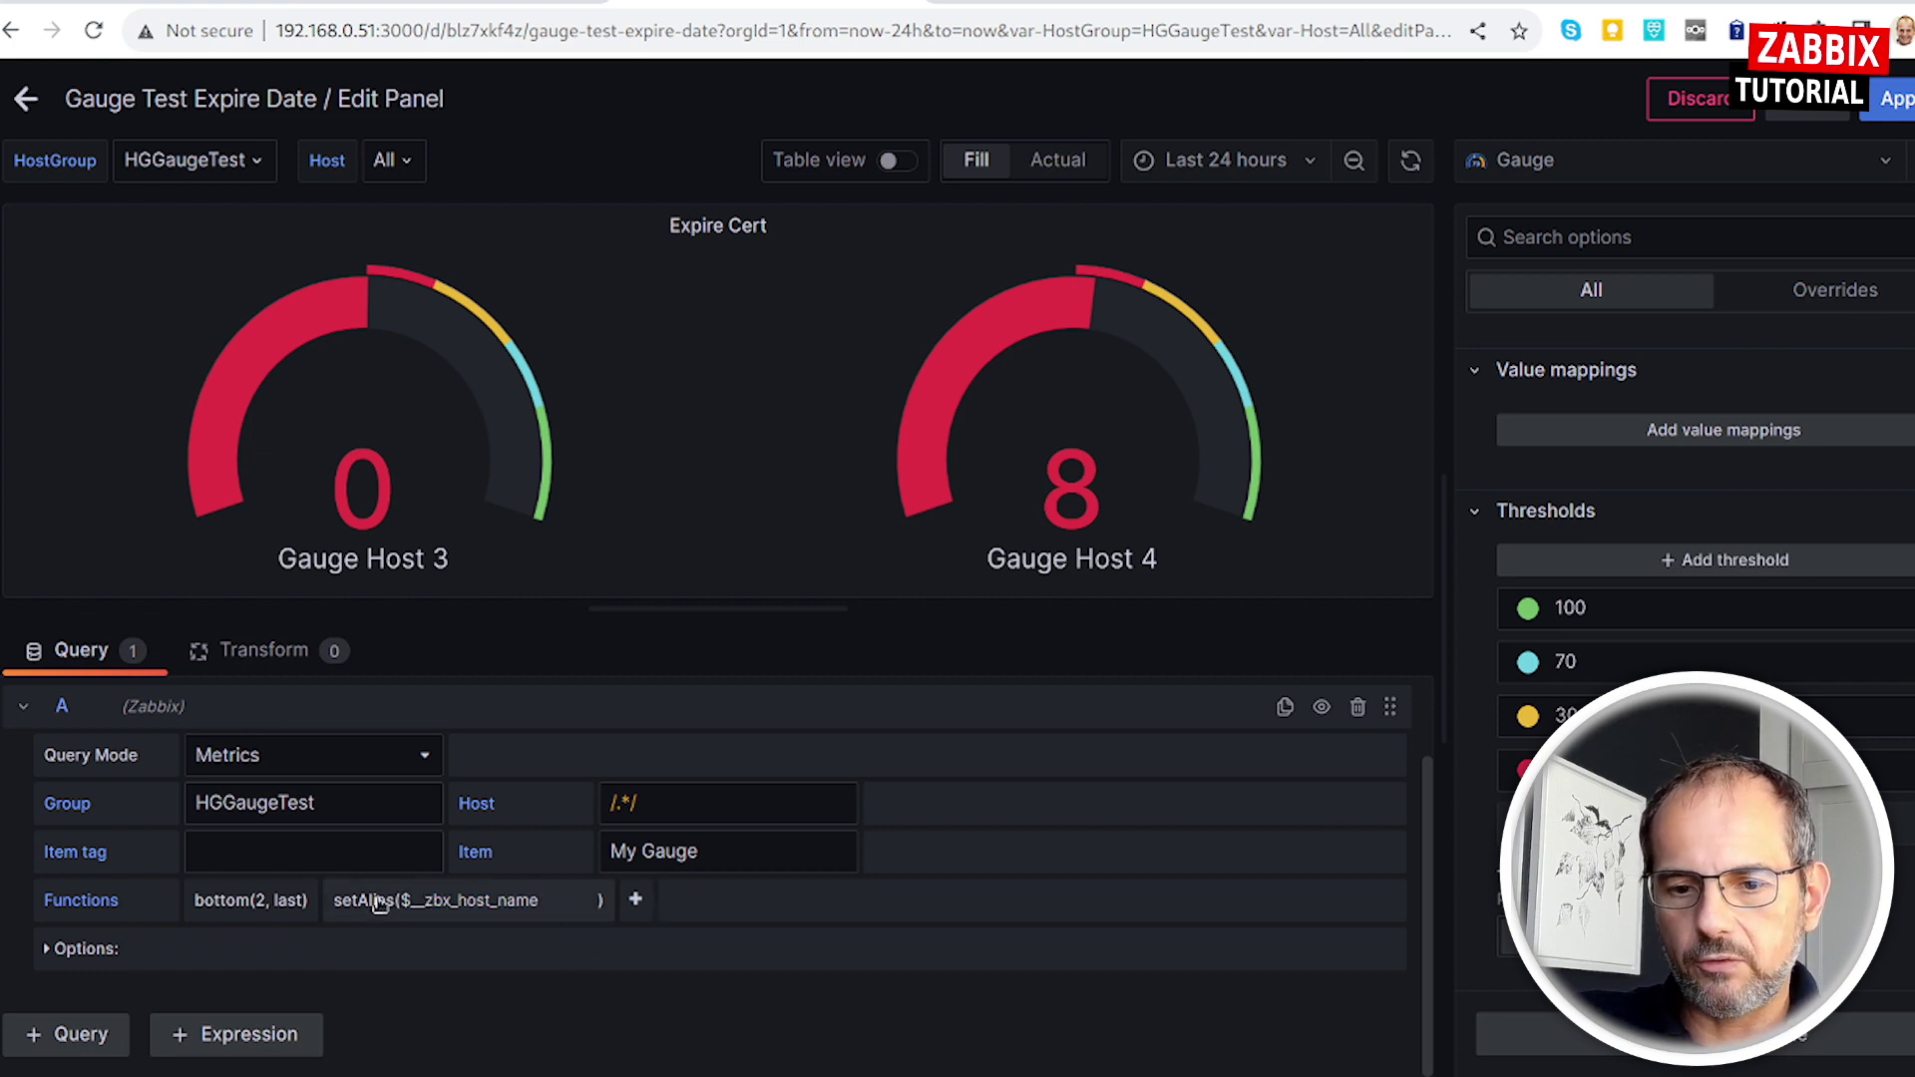
pyautogui.click(423, 899)
pyautogui.click(382, 884)
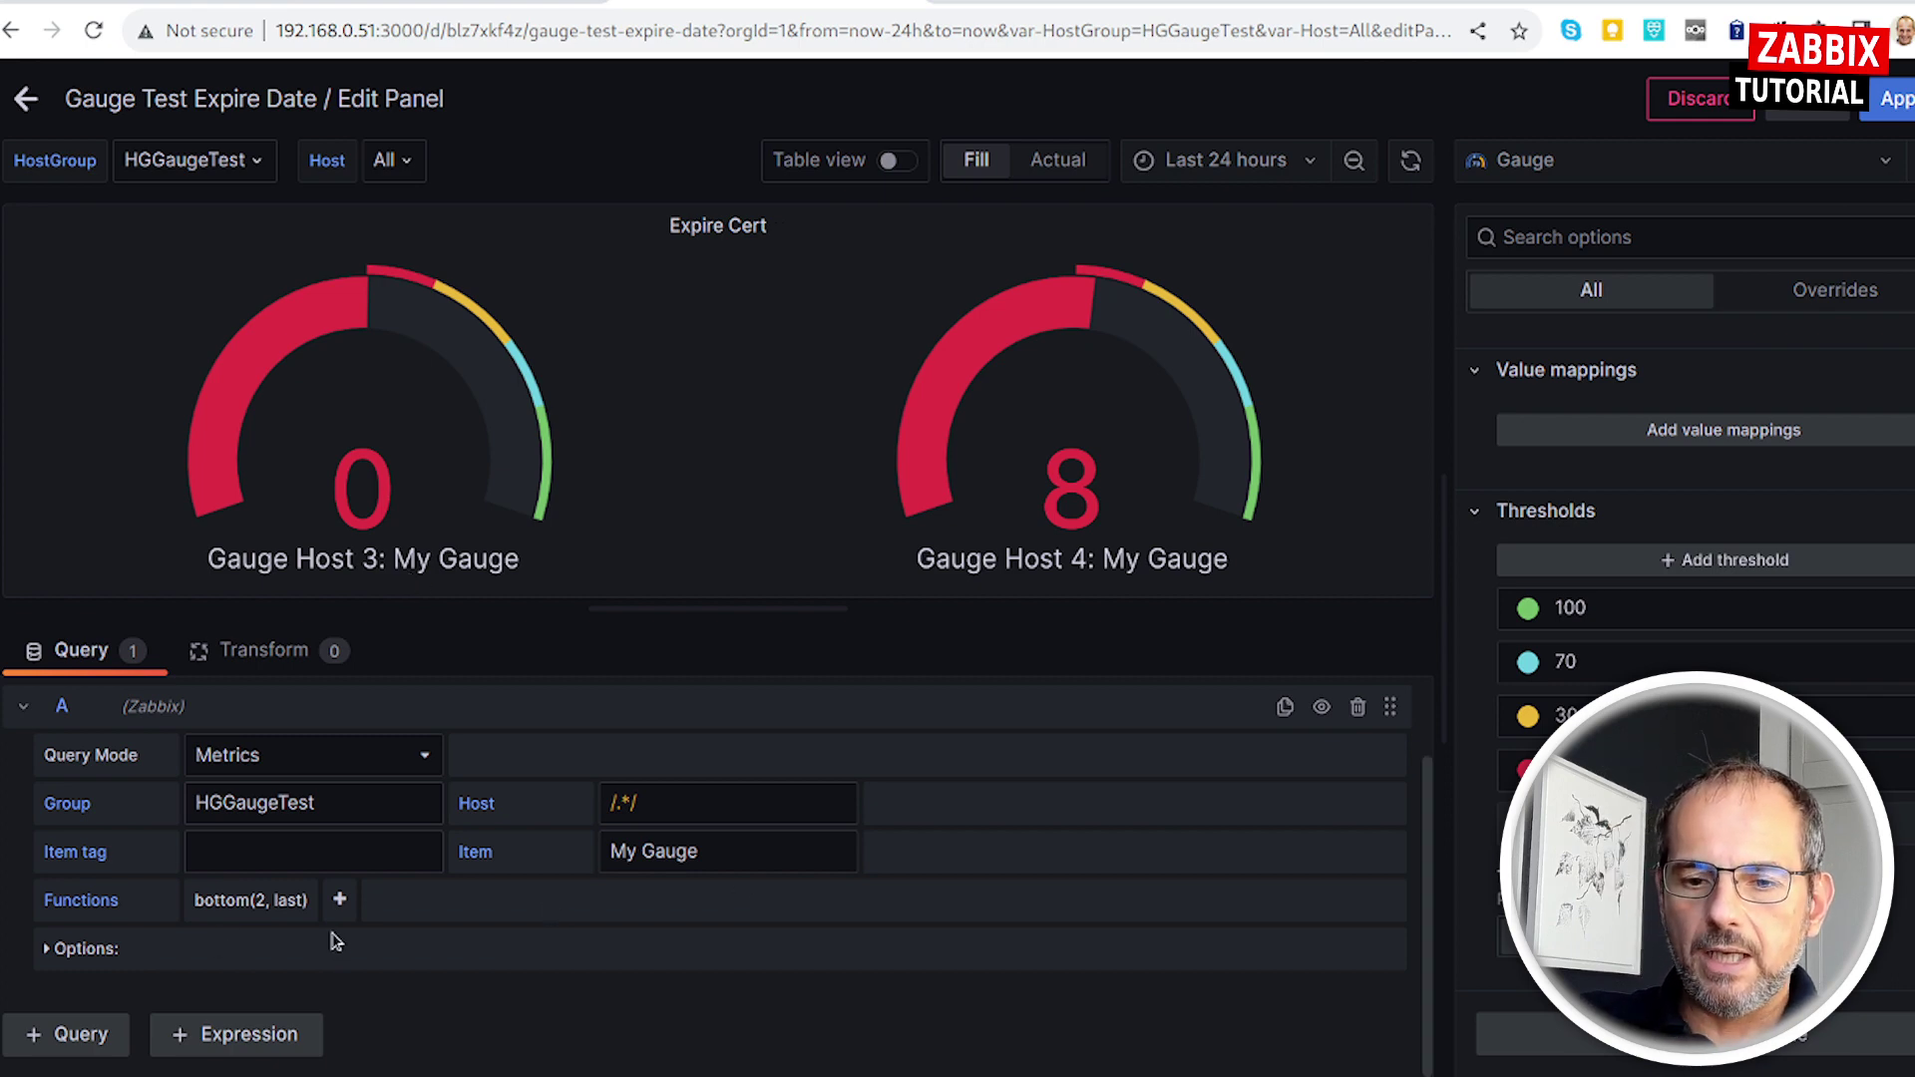
# Add setAlias($__zbx_host_name) after bottom(2, last) so the gauges are labelled Gauge Host 3 and 4.
pyautogui.click(342, 902)
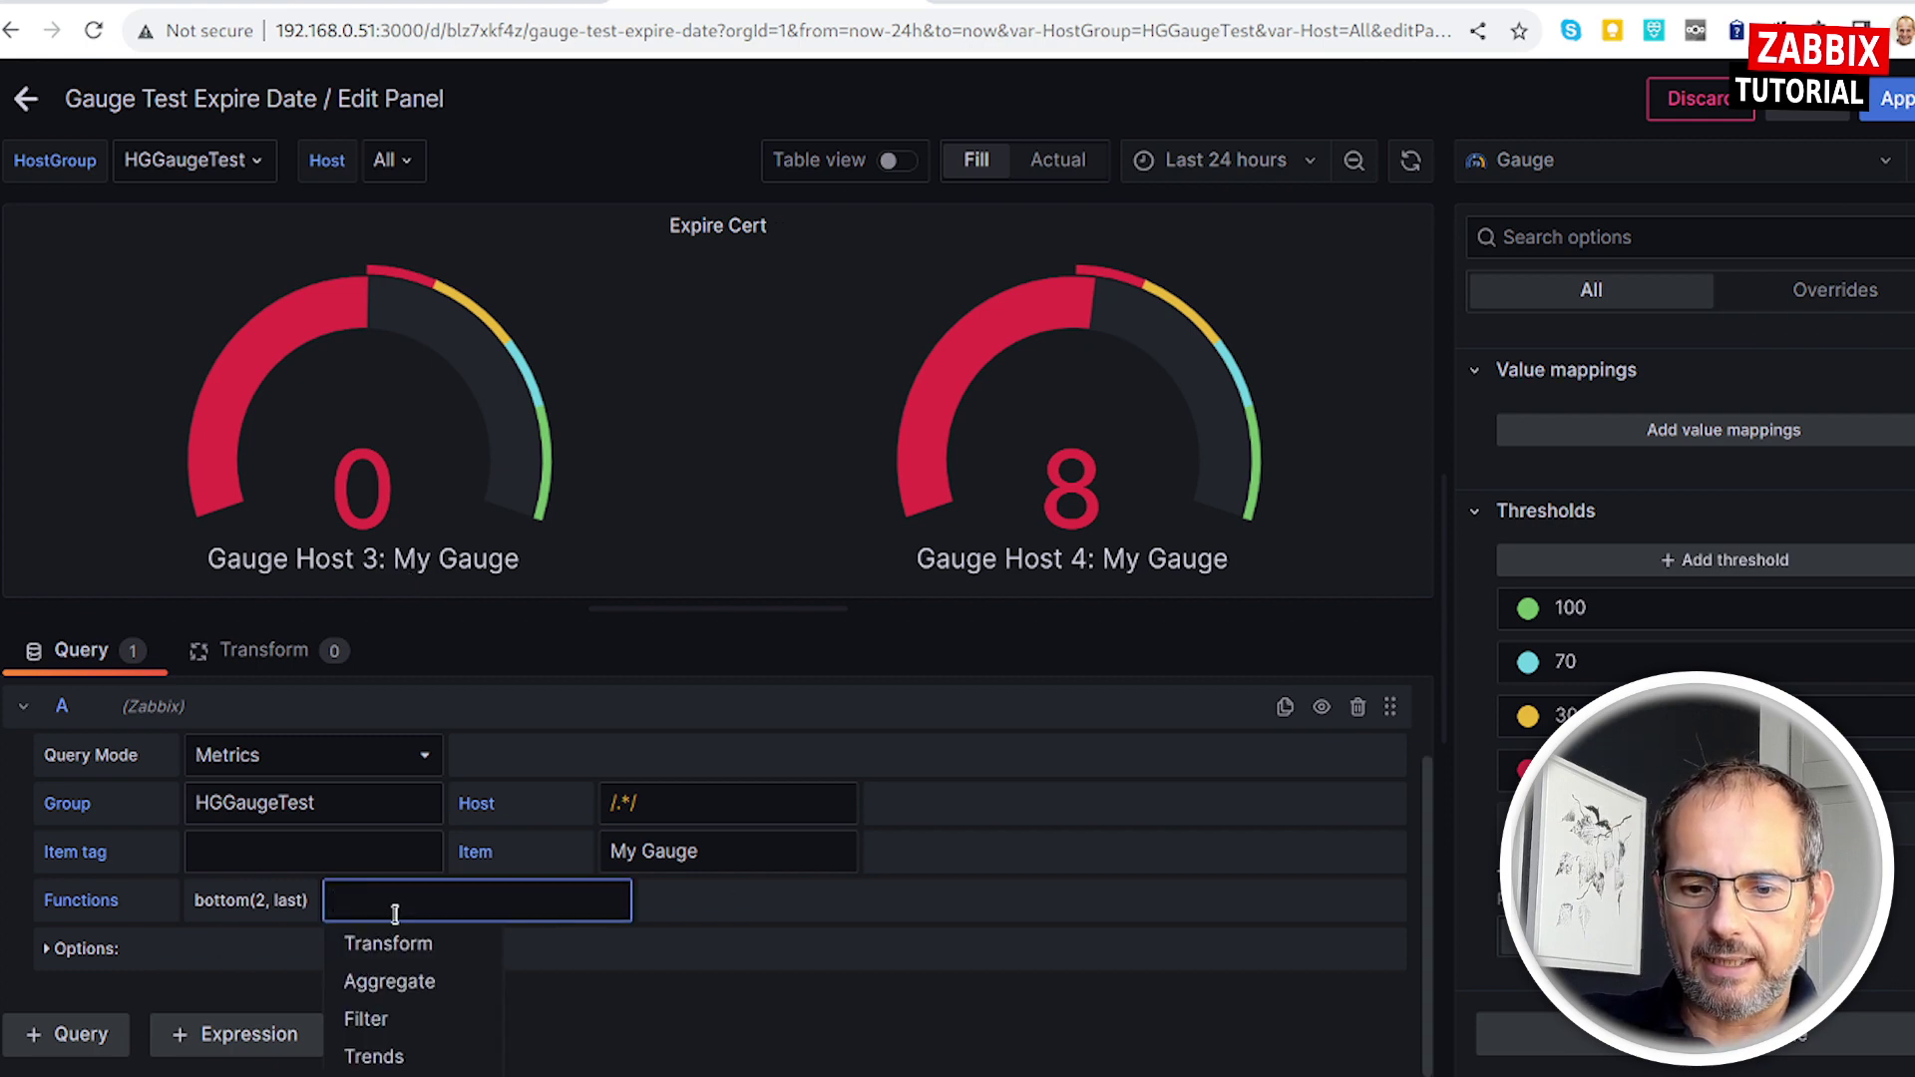
pyautogui.write('set')
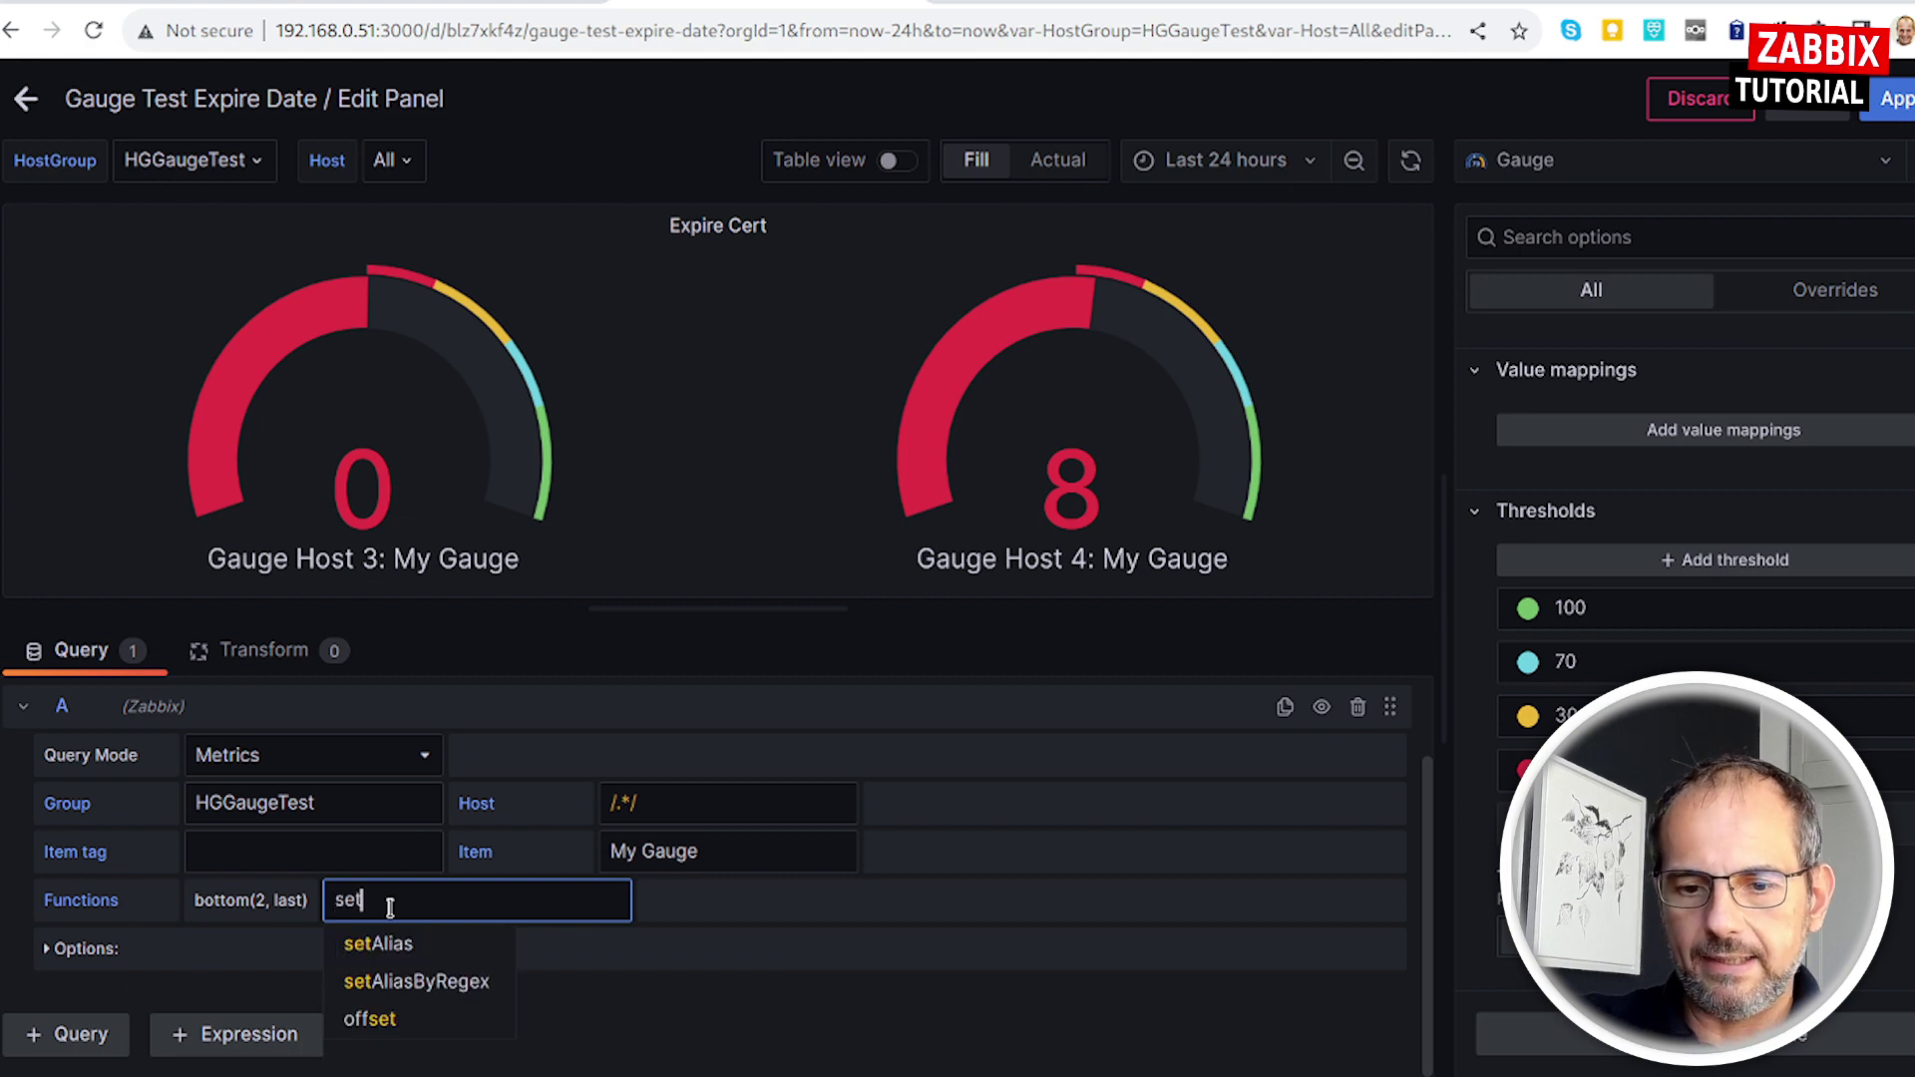
pyautogui.click(409, 943)
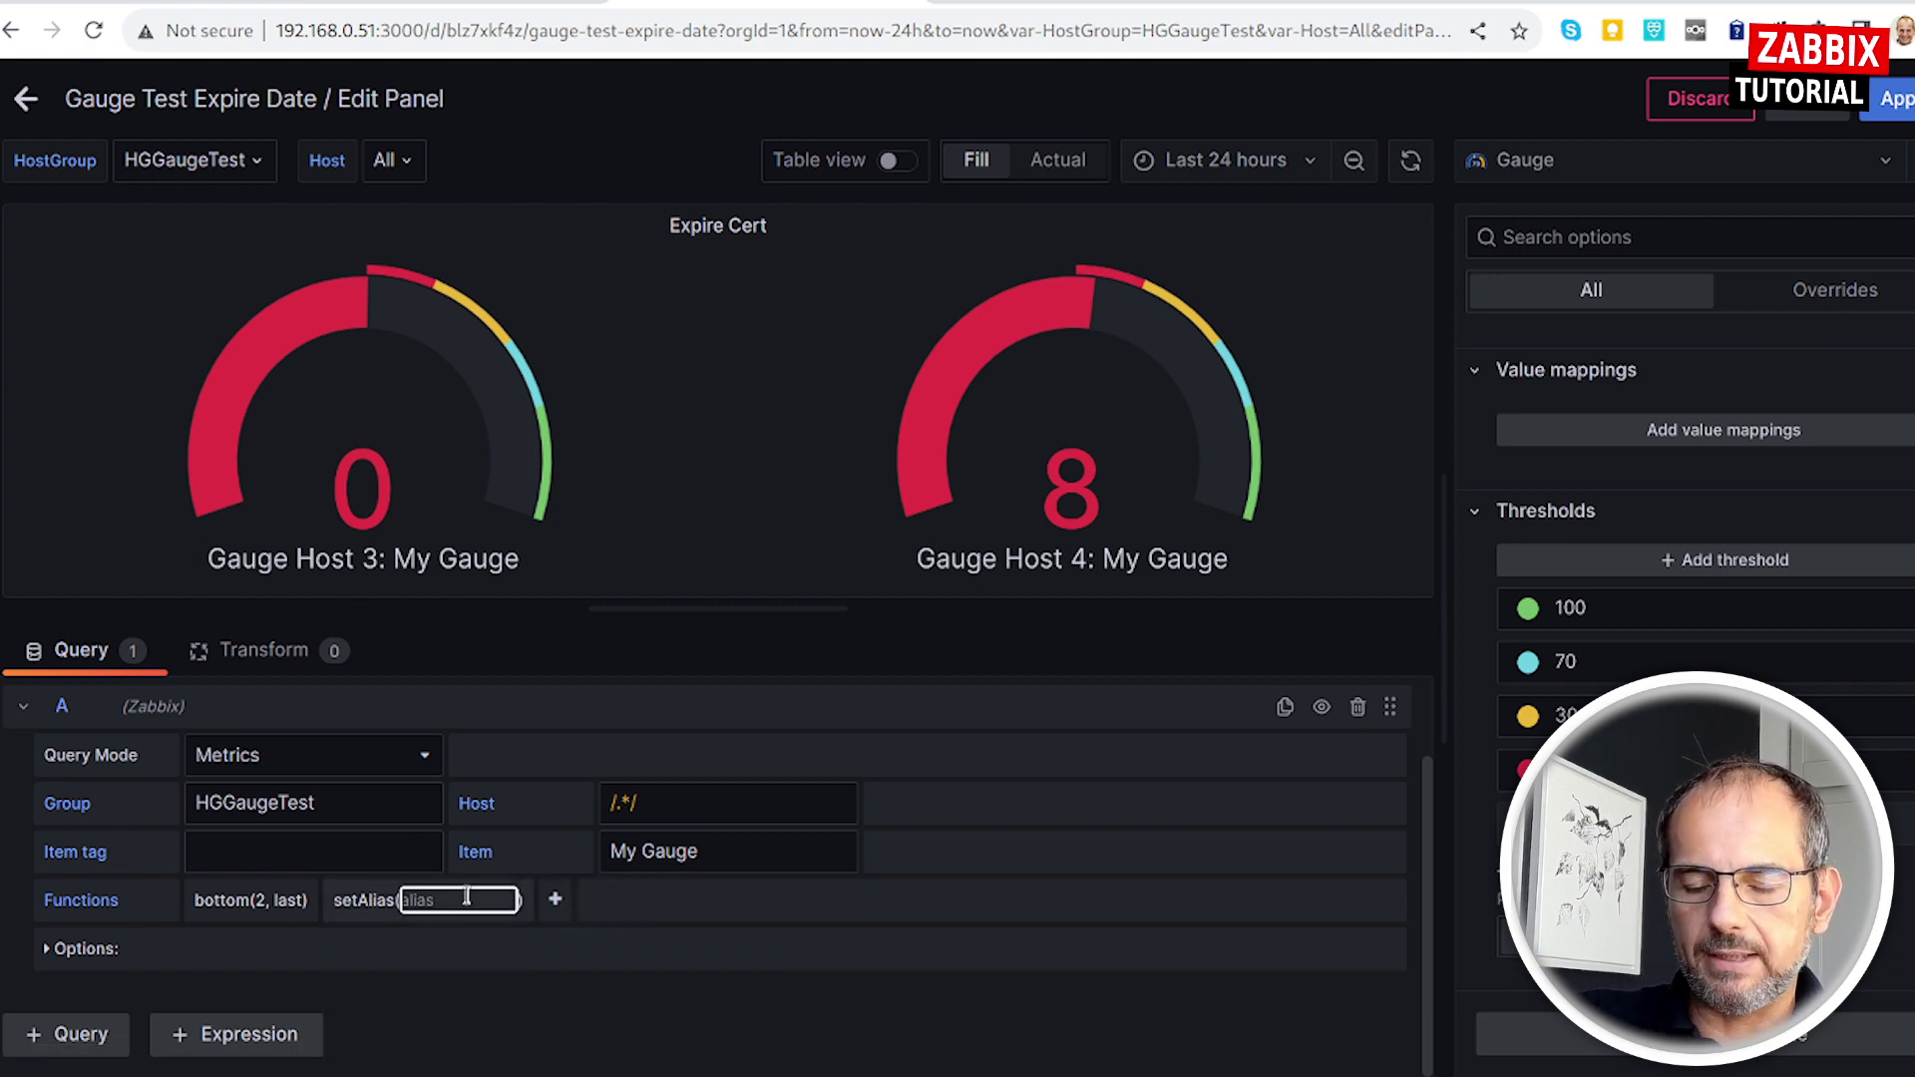
pyautogui.write('$__zbx_host_name')
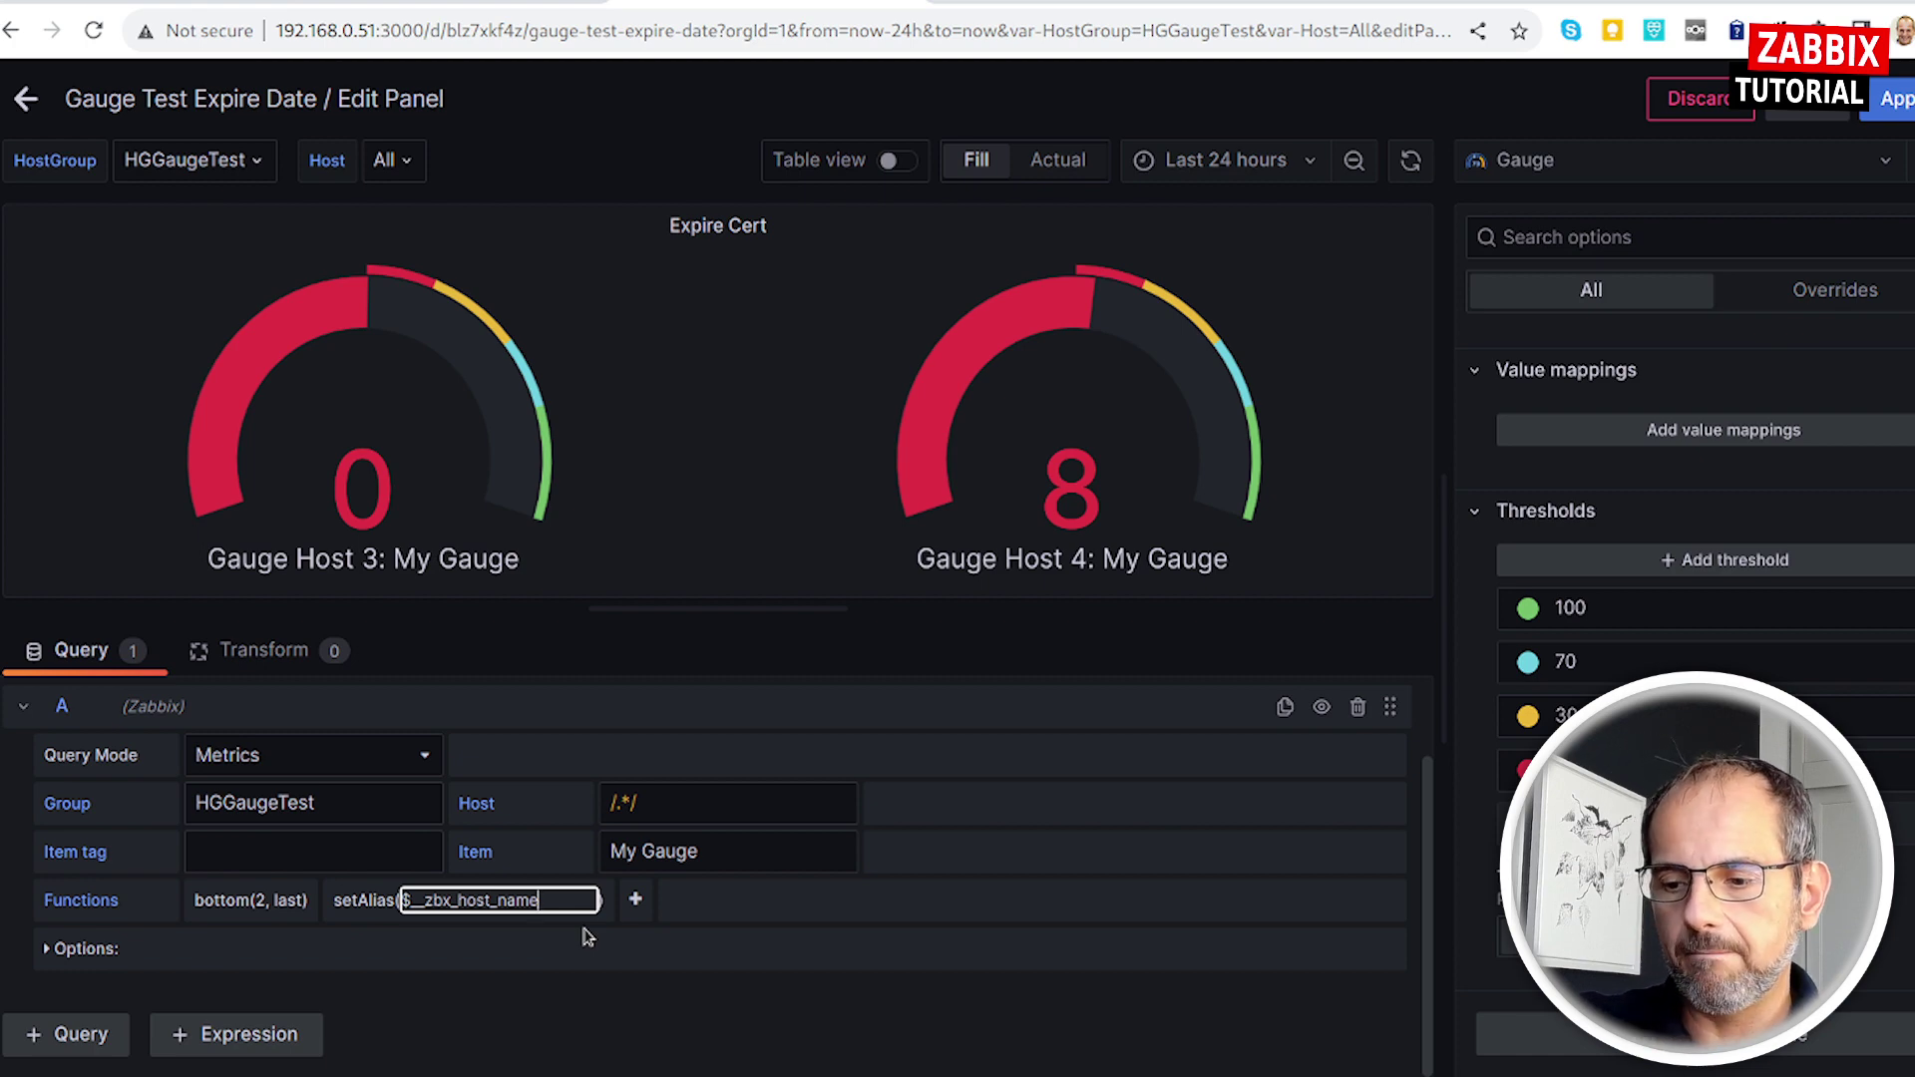
pyautogui.press('Return')
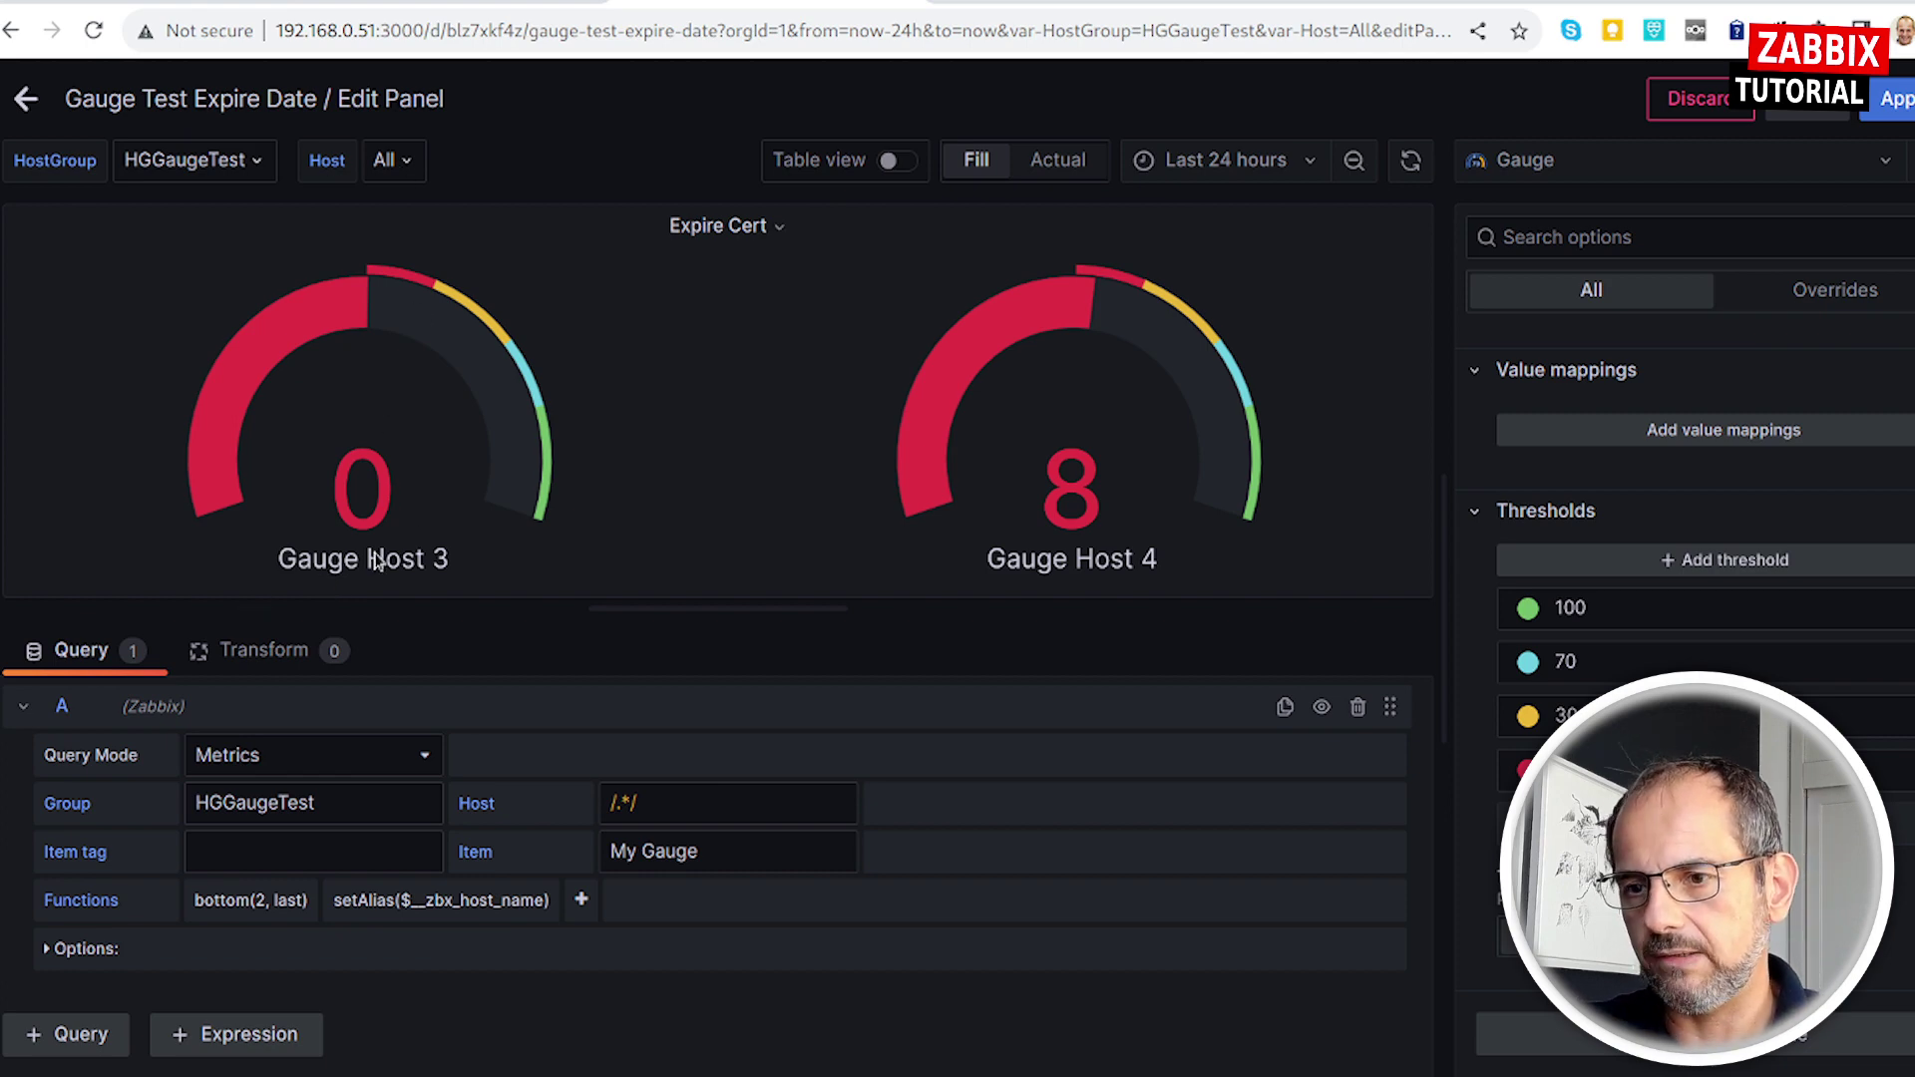
# Apply the Expire Cert panel edits and scroll to the top of the dashboard.
pyautogui.click(1895, 101)
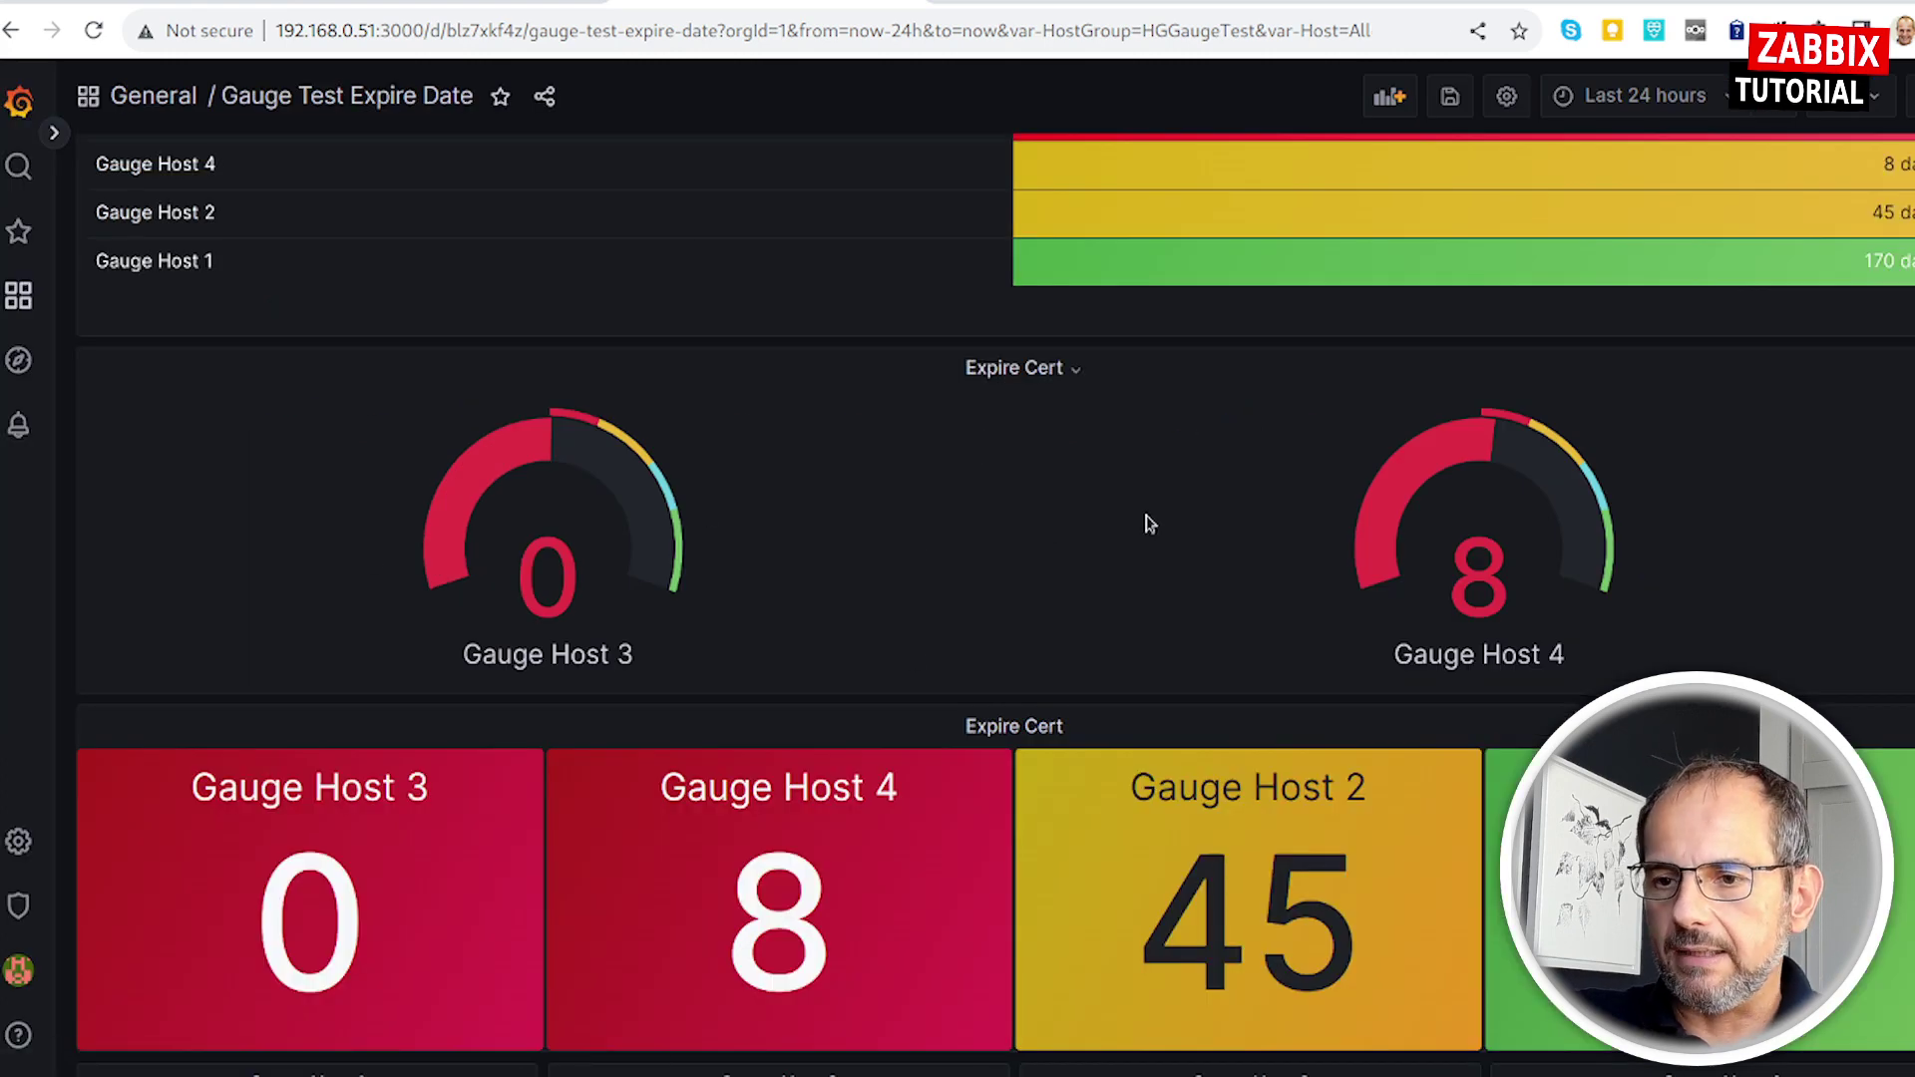
pyautogui.scroll(3, 1048, 513)
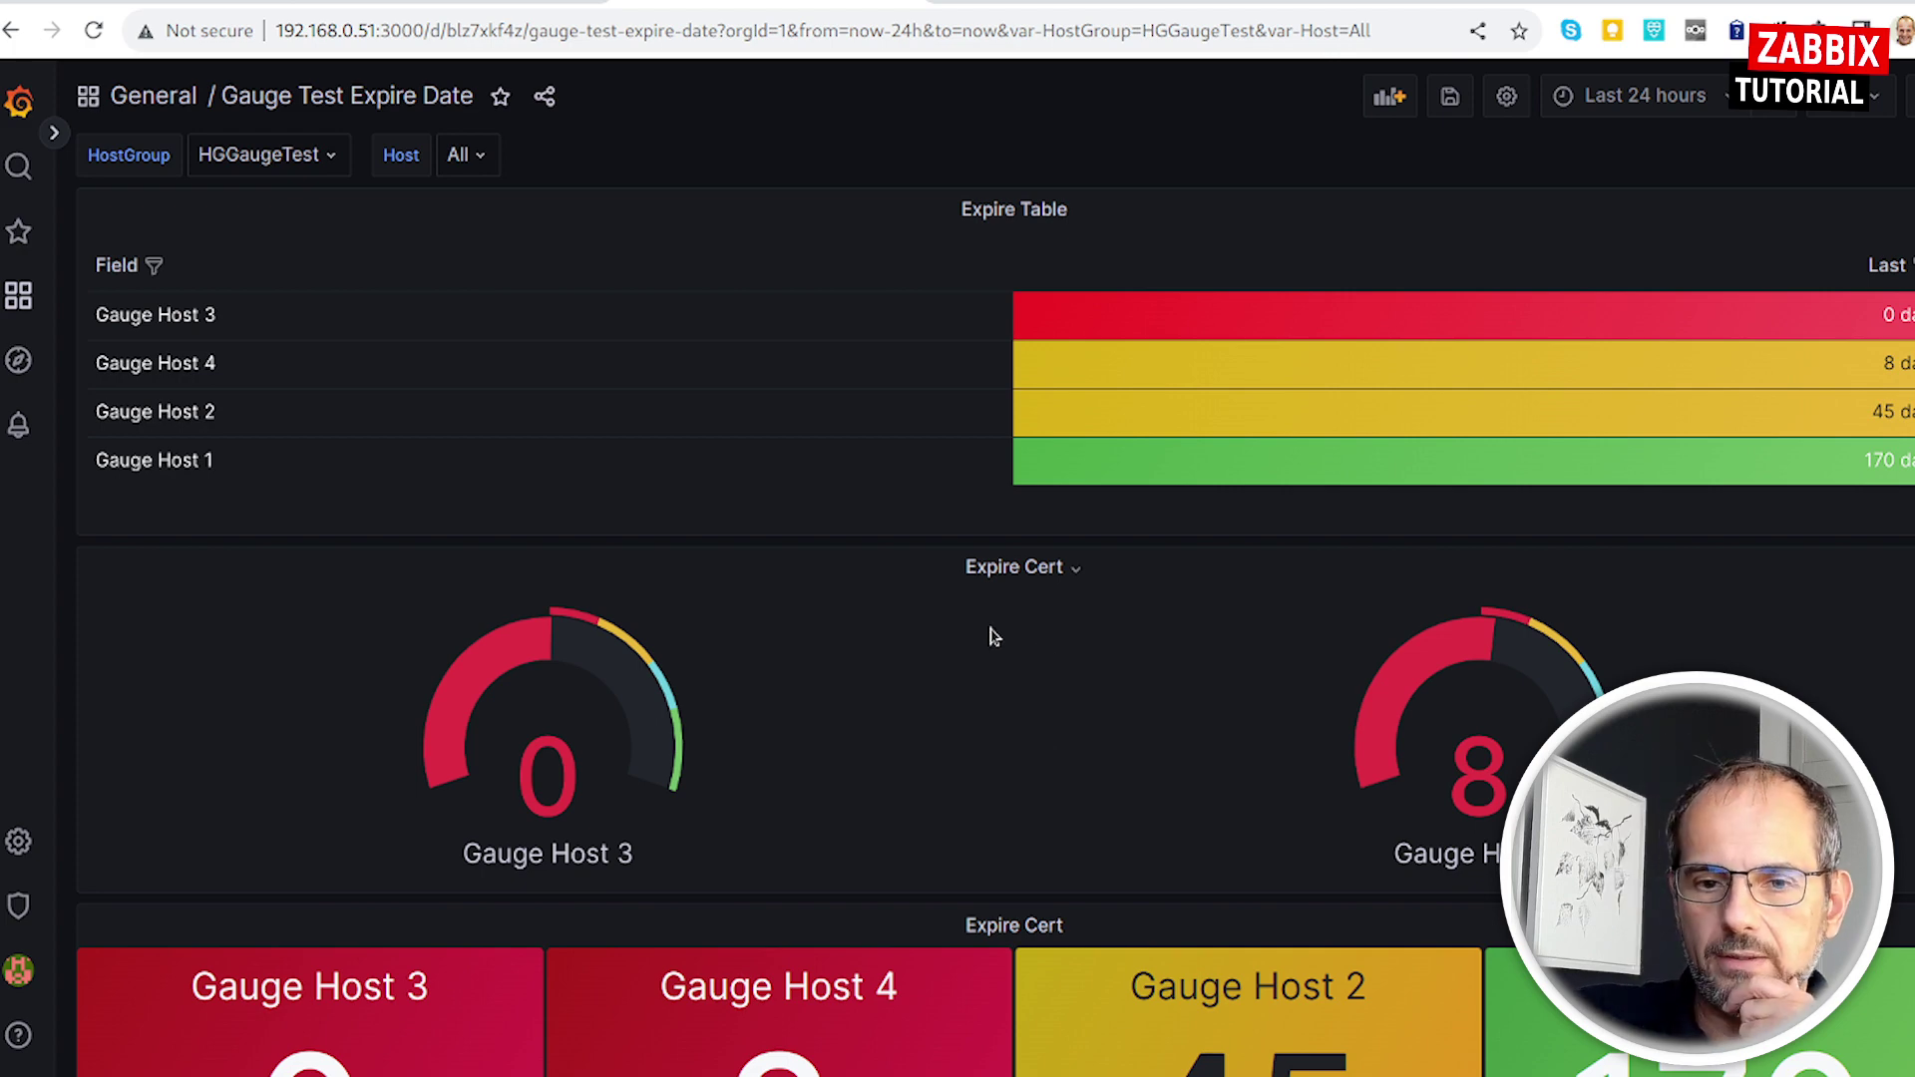
pyautogui.moveTo(1015, 209)
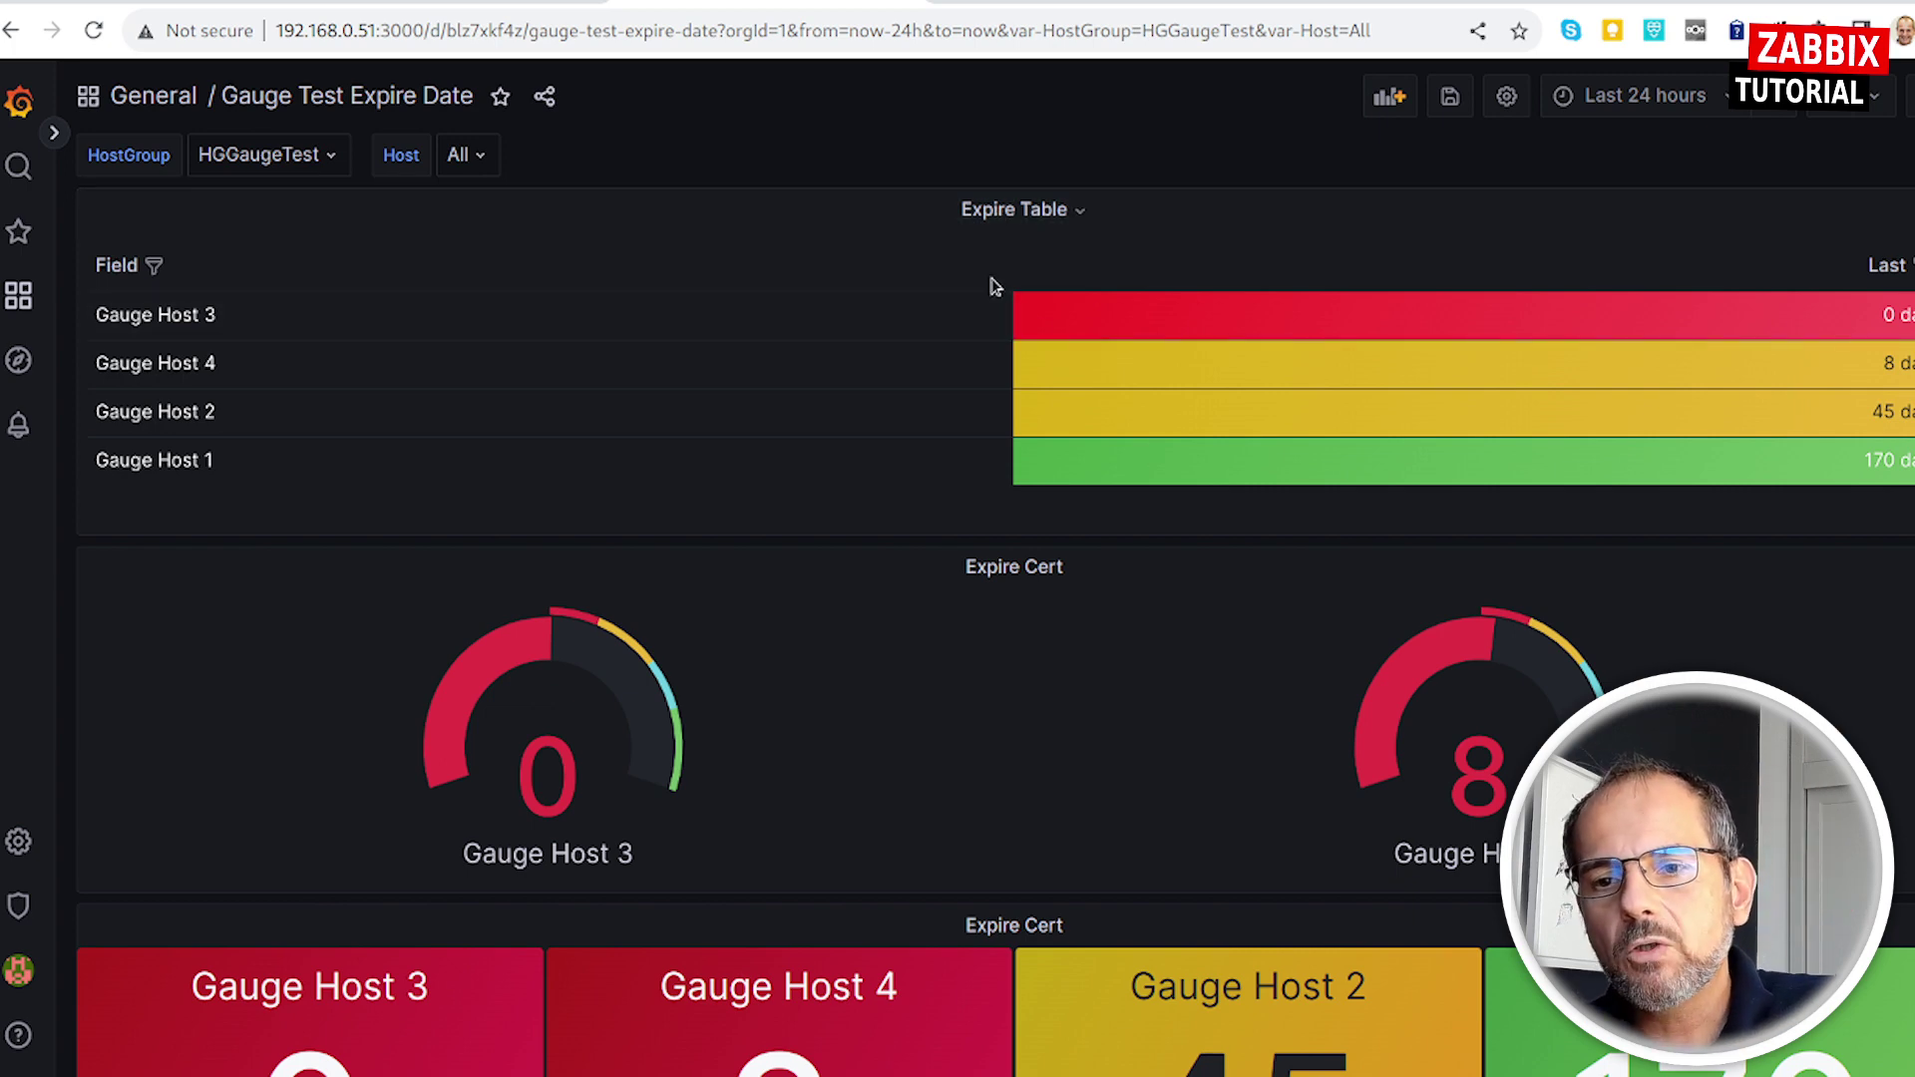
pyautogui.click(987, 218)
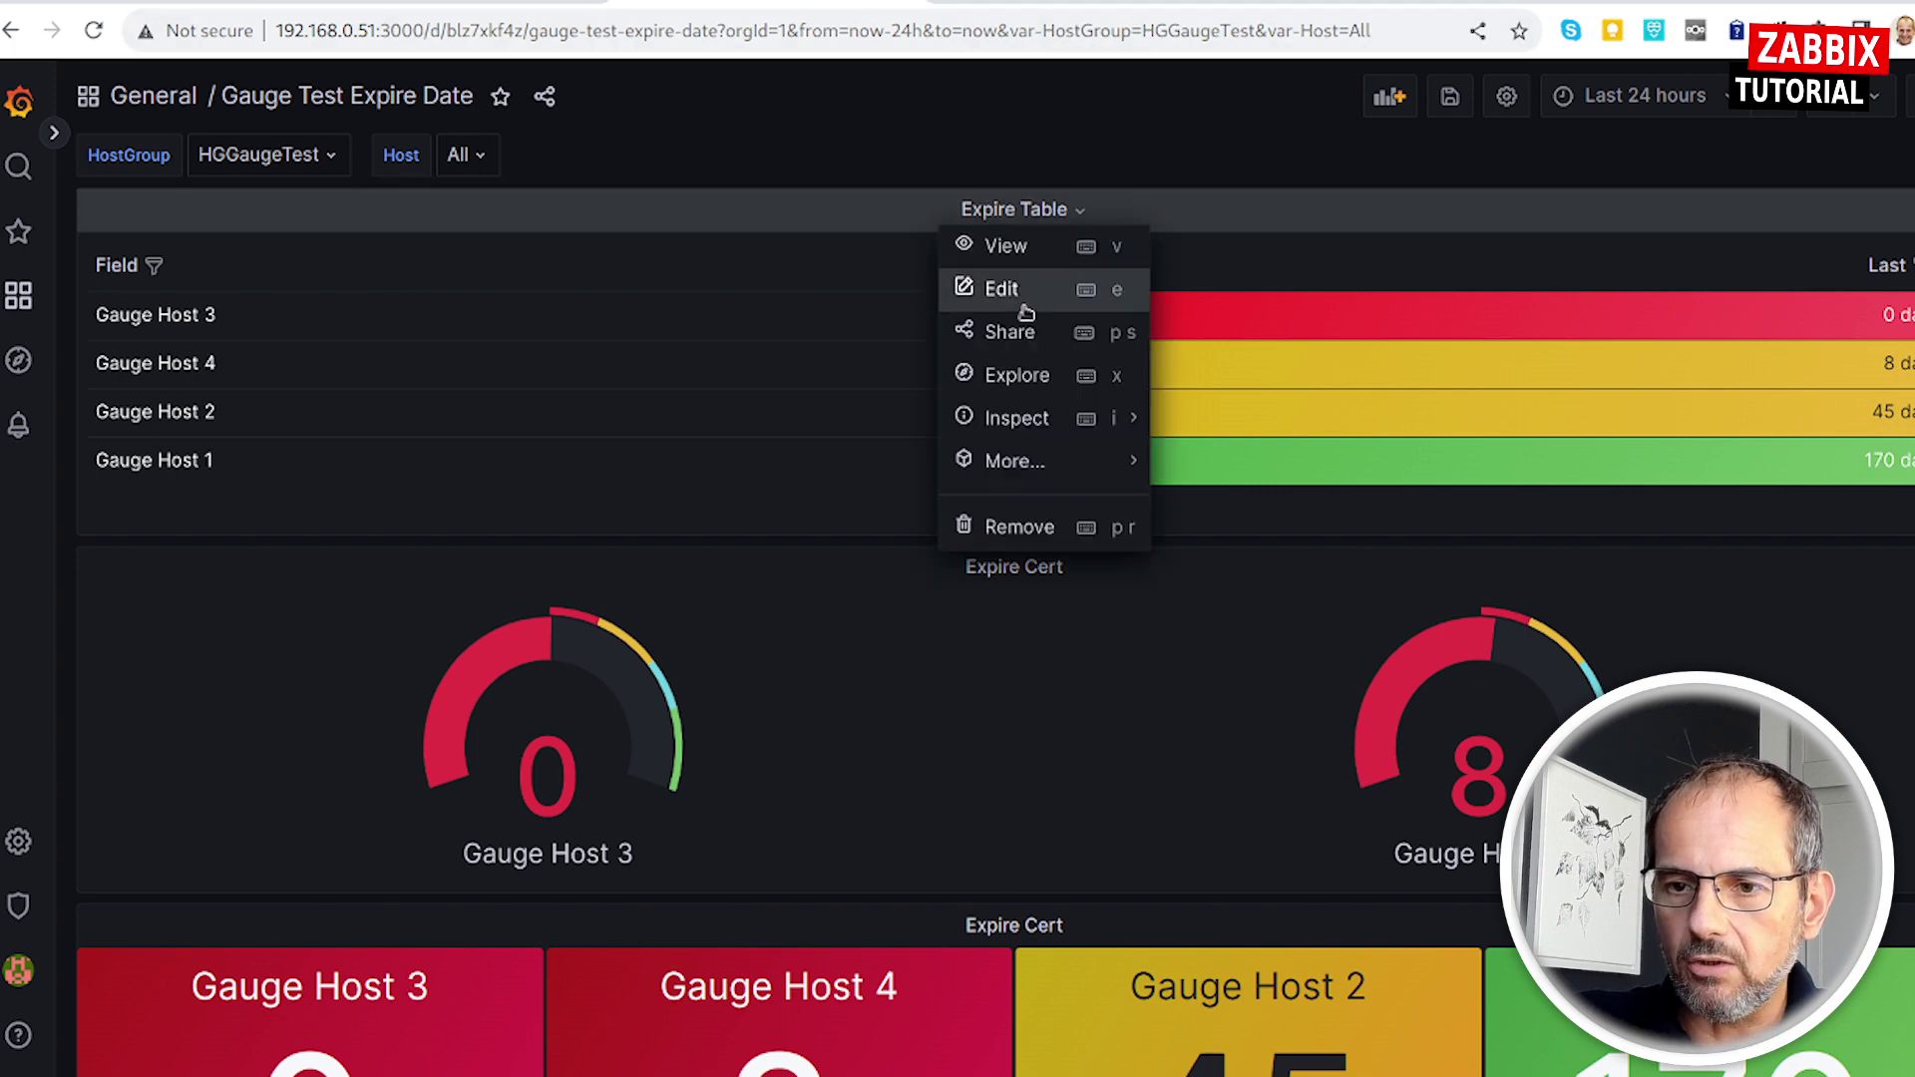
pyautogui.click(1013, 292)
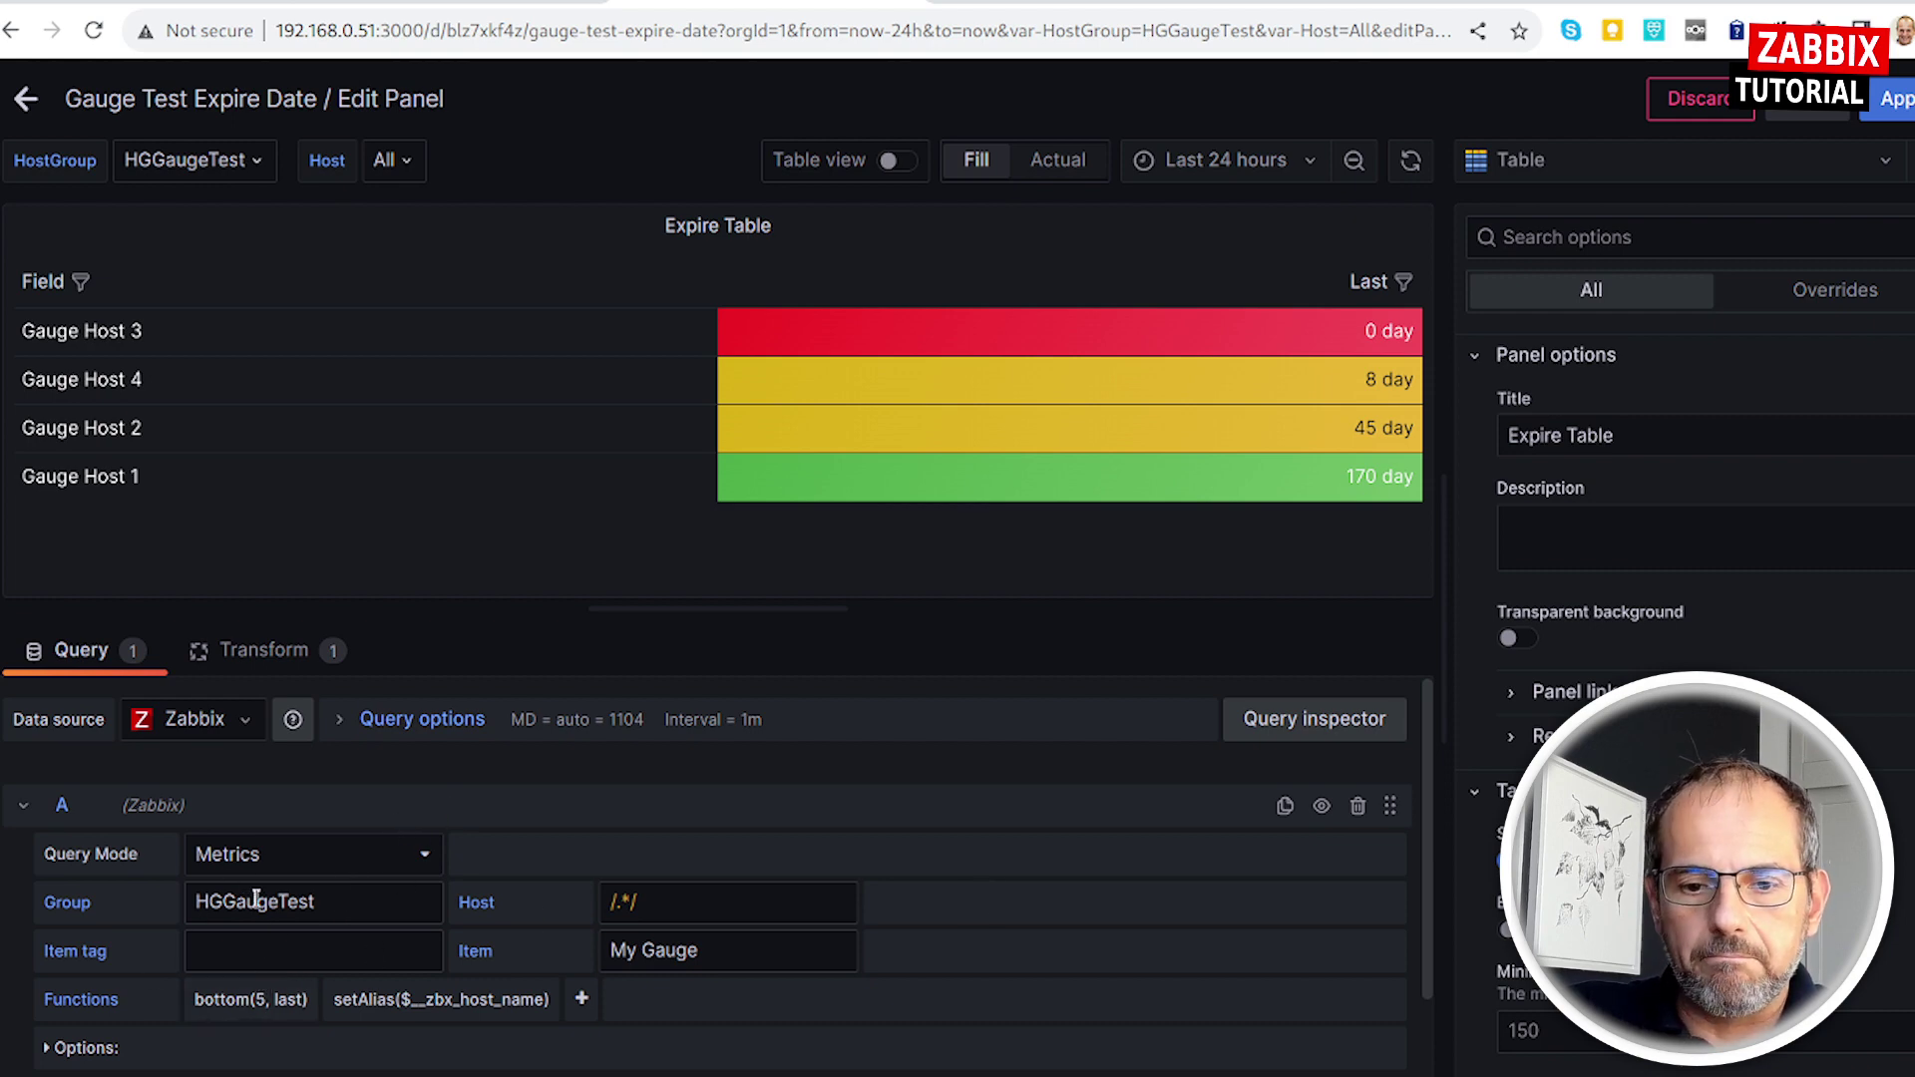
pyautogui.click(687, 909)
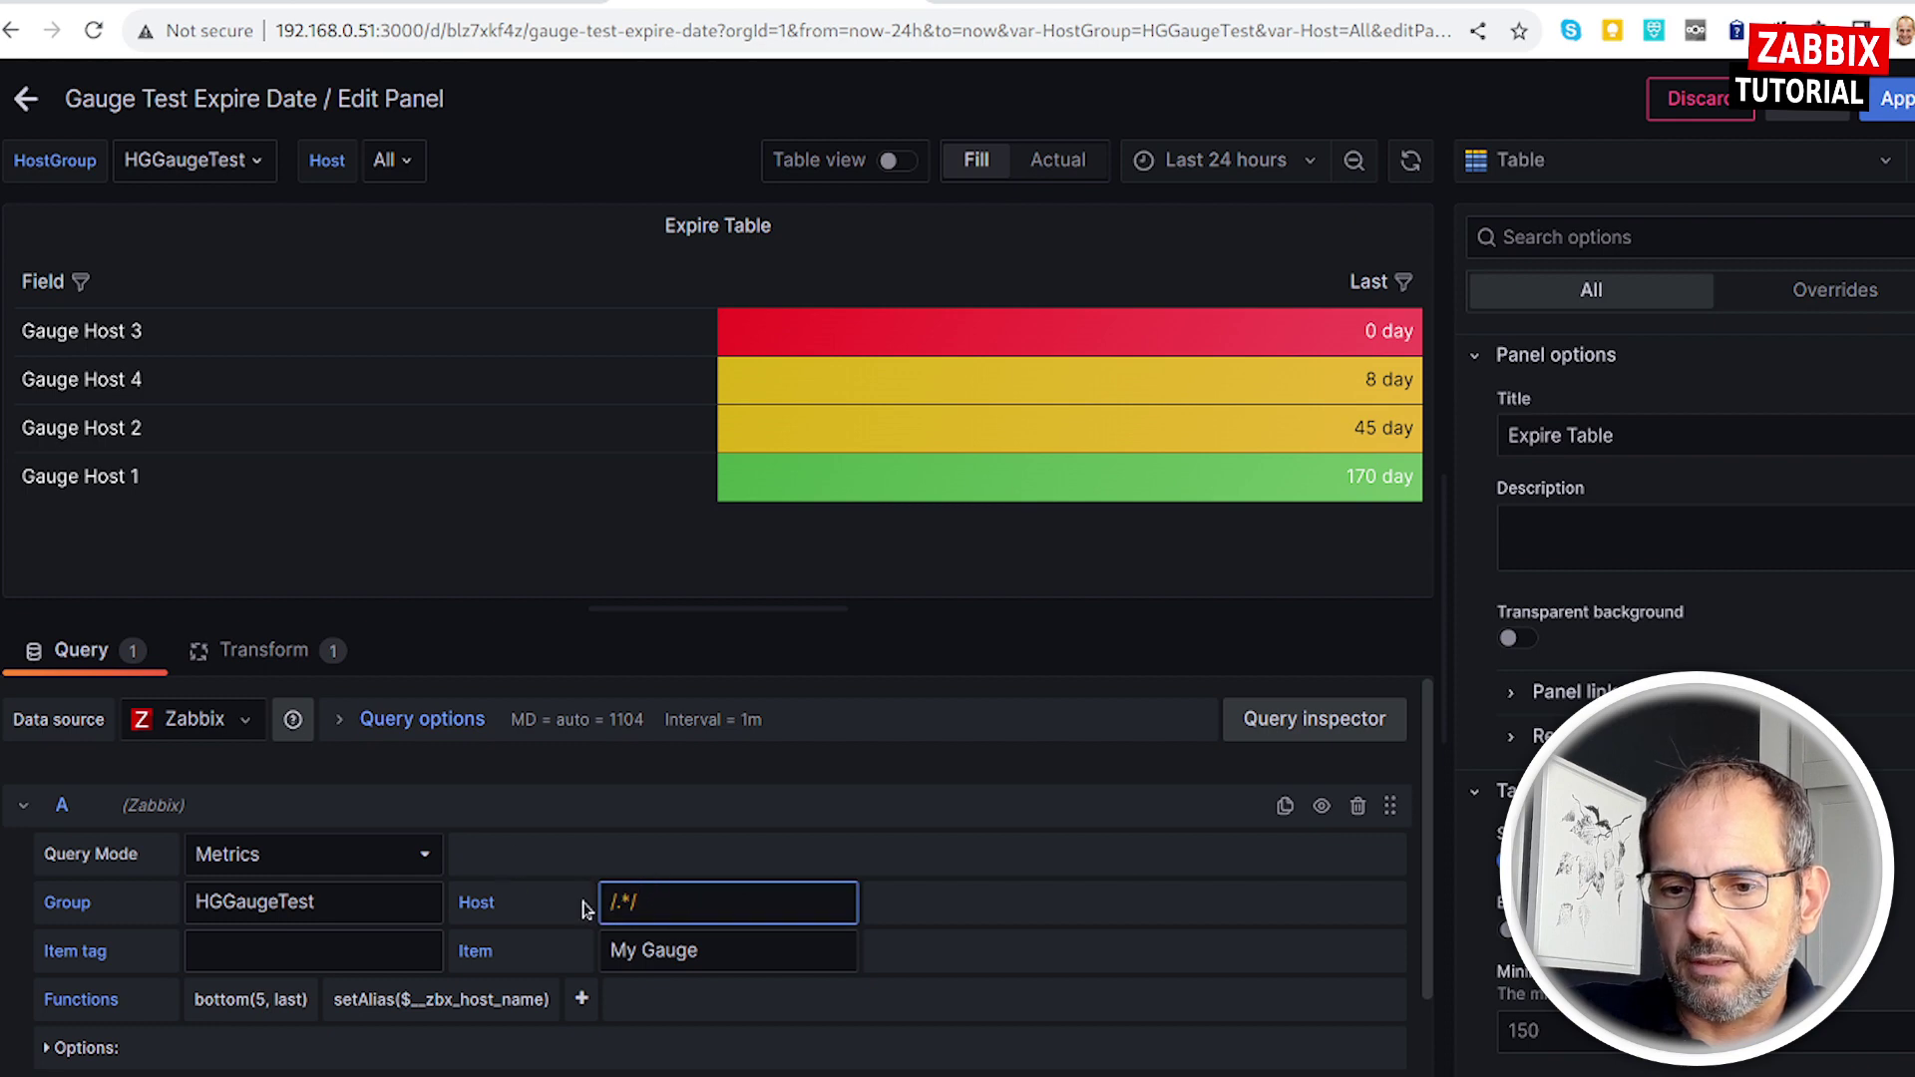
pyautogui.click(734, 961)
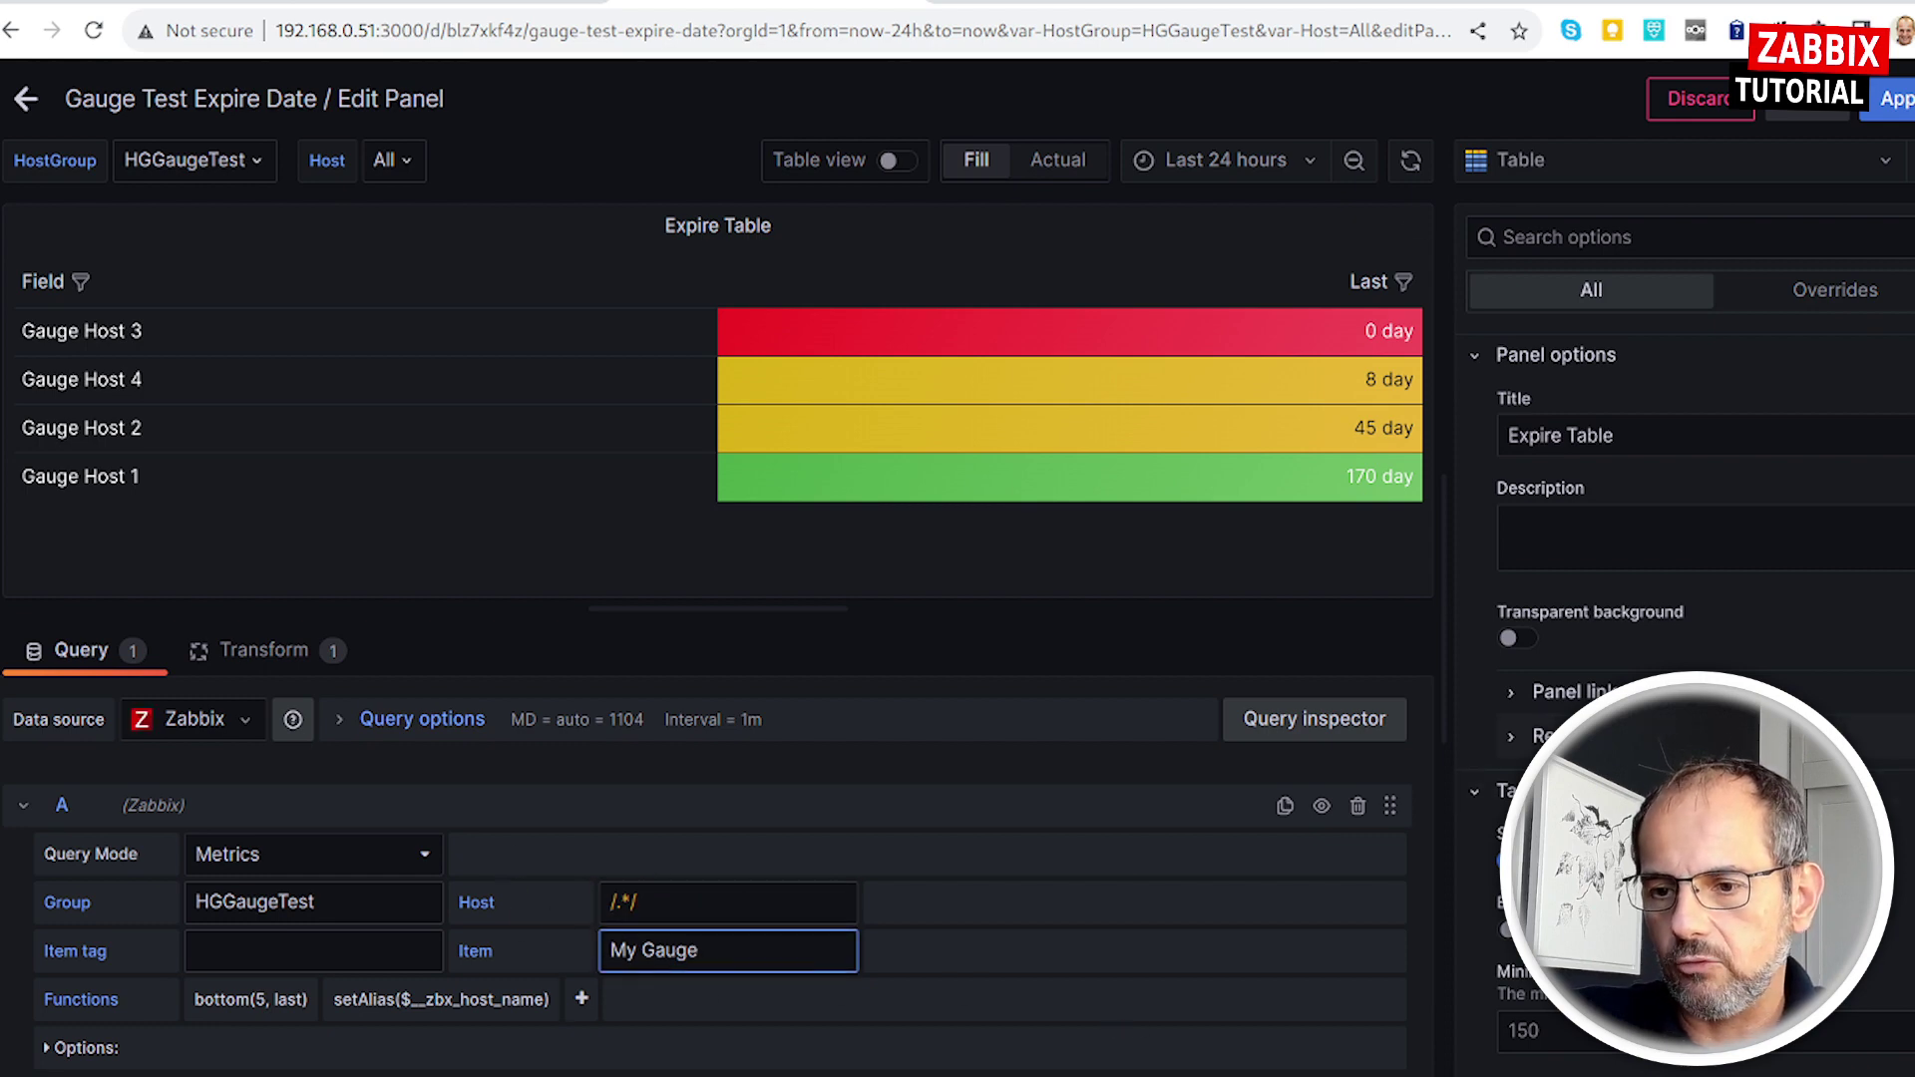
pyautogui.scroll(-3, 1696, 499)
pyautogui.scroll(-2, 1696, 499)
pyautogui.scroll(-2, 1696, 499)
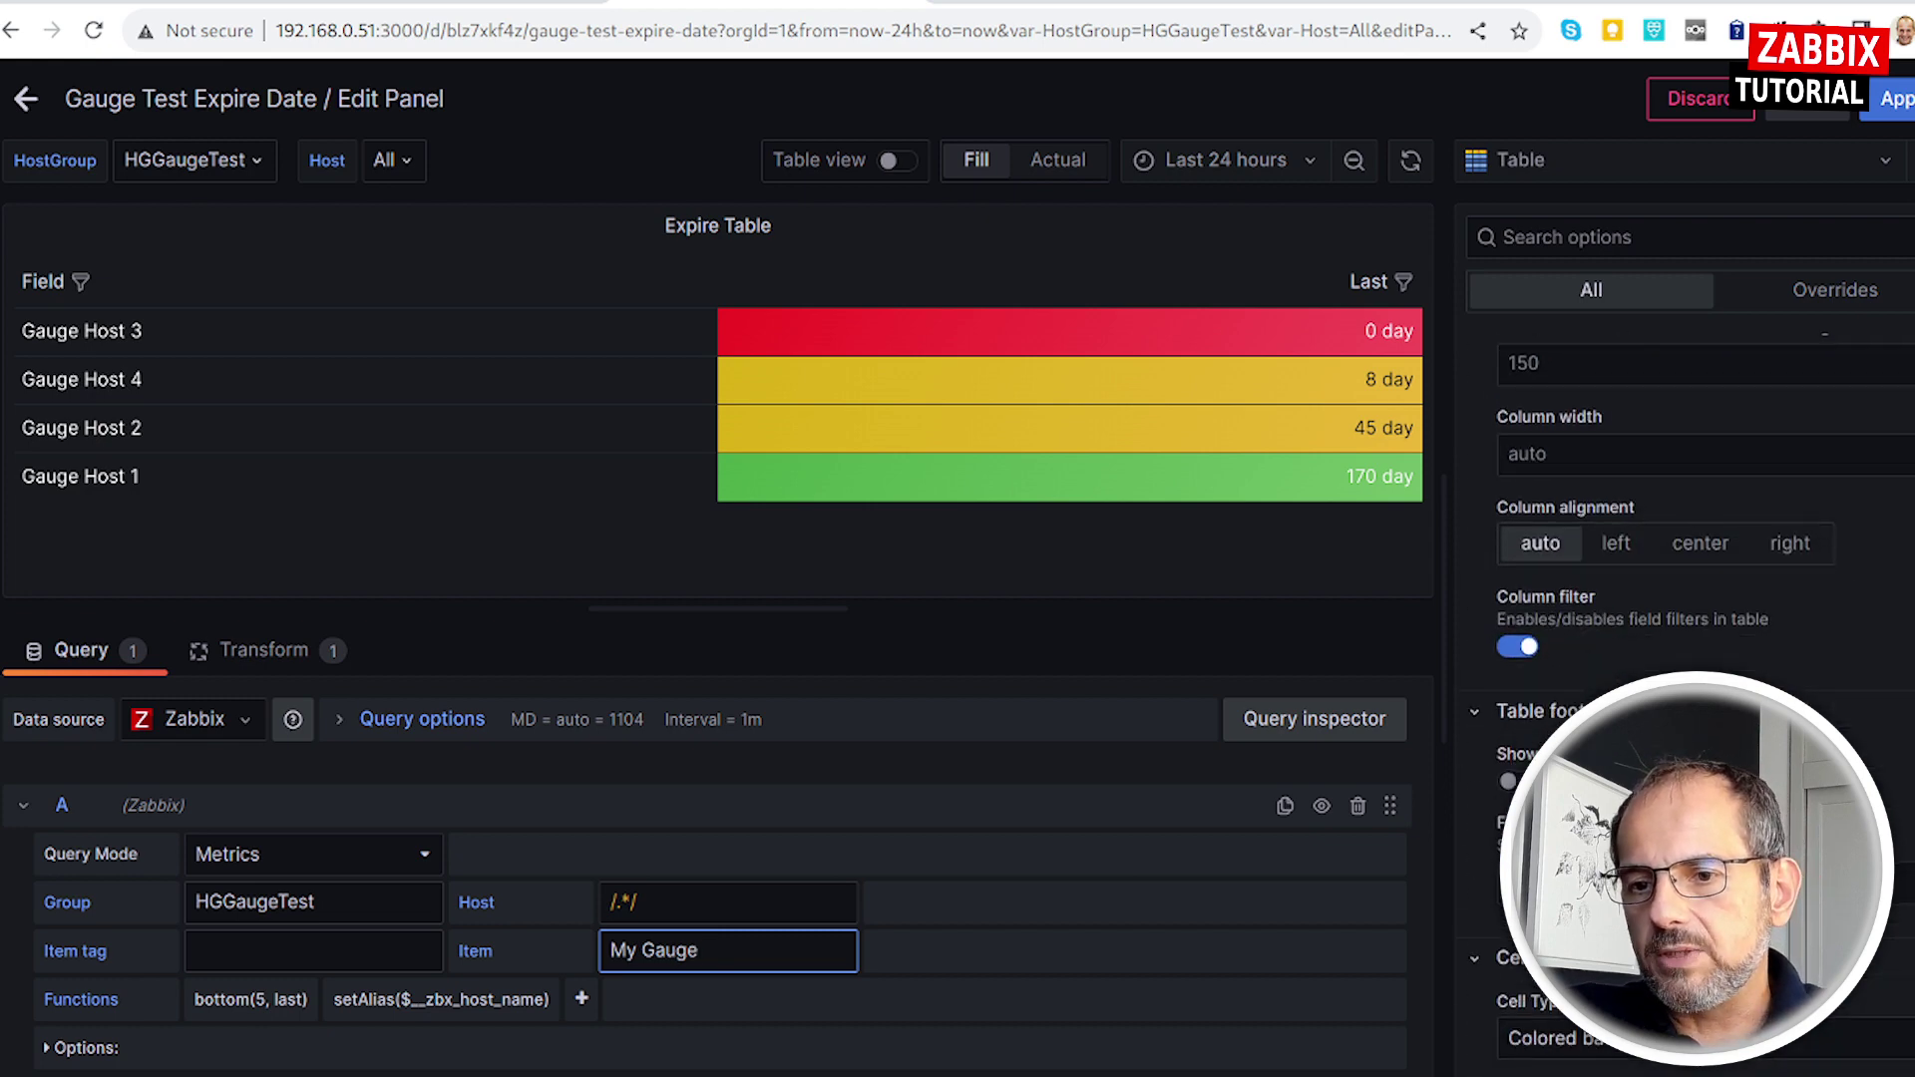
pyautogui.scroll(-3, 1695, 499)
pyautogui.scroll(-4, 1696, 499)
pyautogui.scroll(-3, 1552, 686)
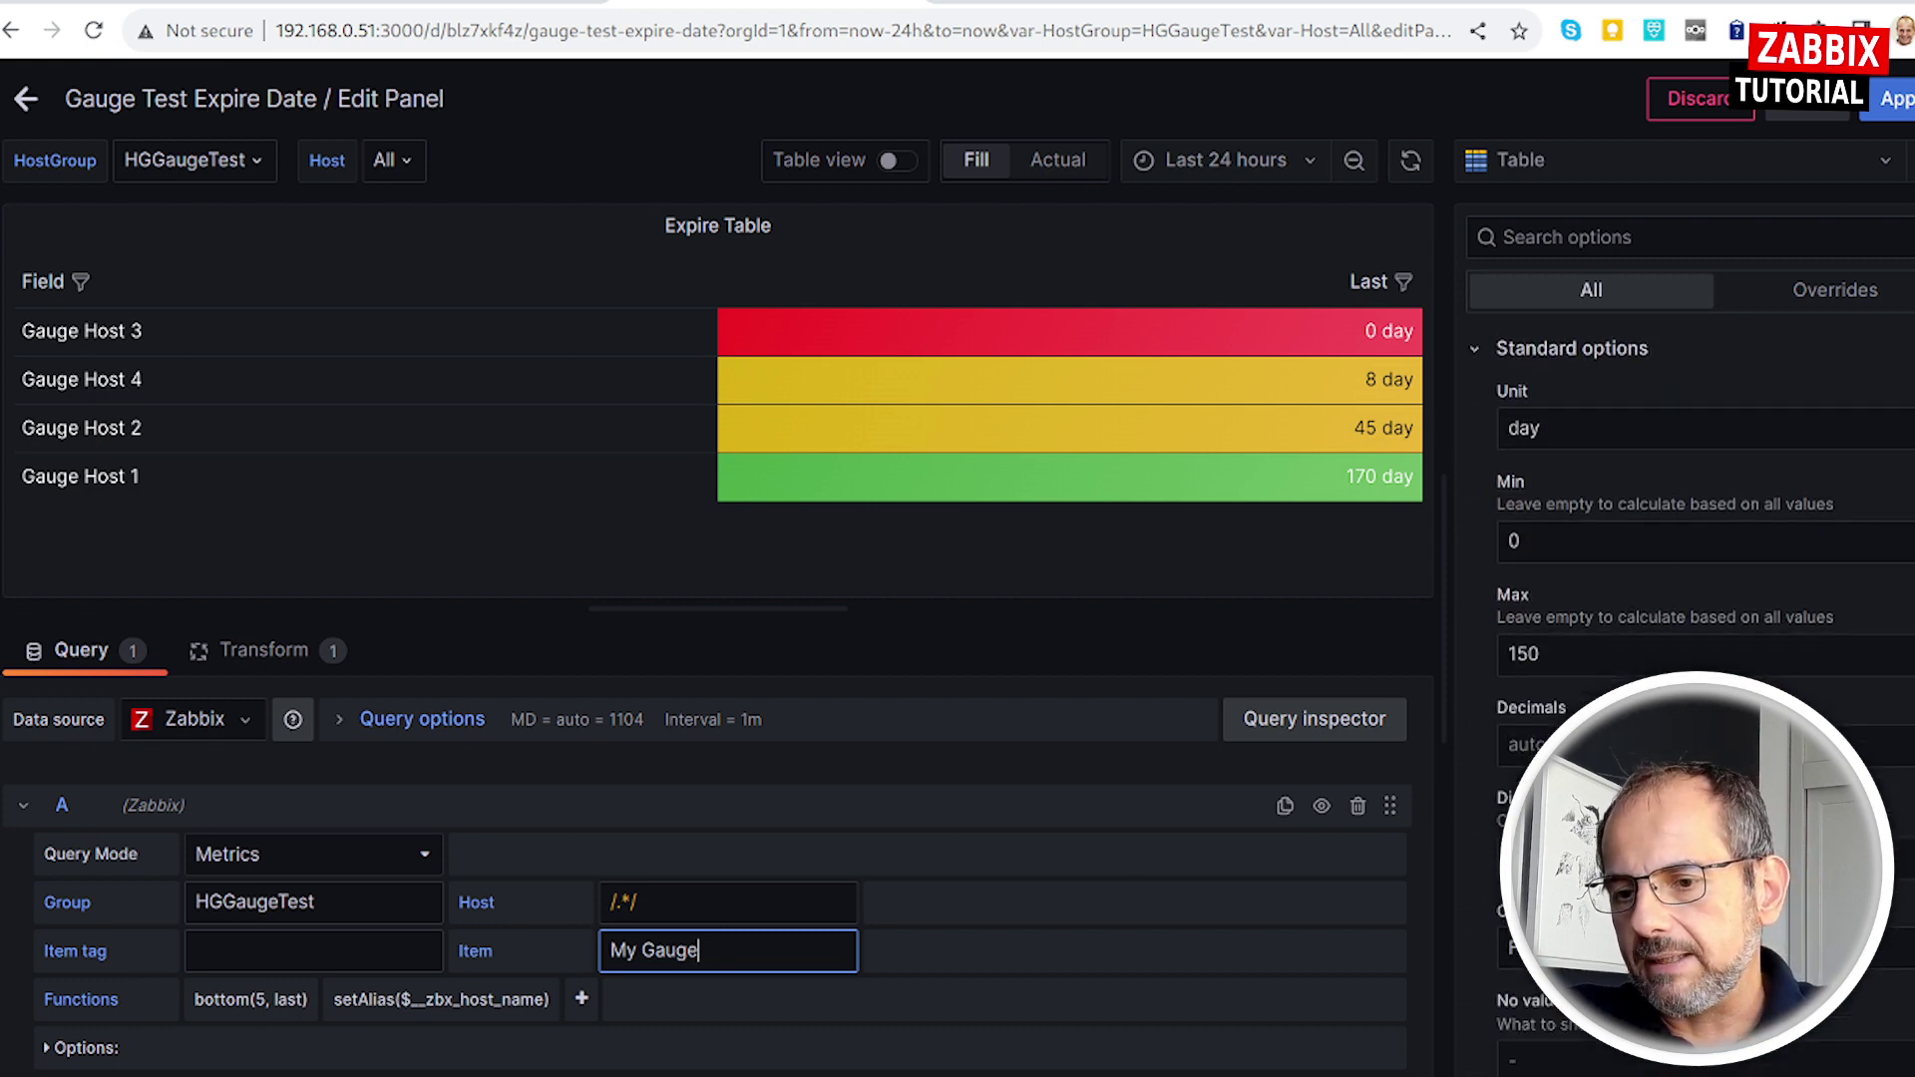
pyautogui.scroll(-3, 1552, 686)
pyautogui.scroll(-3, 1551, 687)
pyautogui.scroll(-1, 1551, 686)
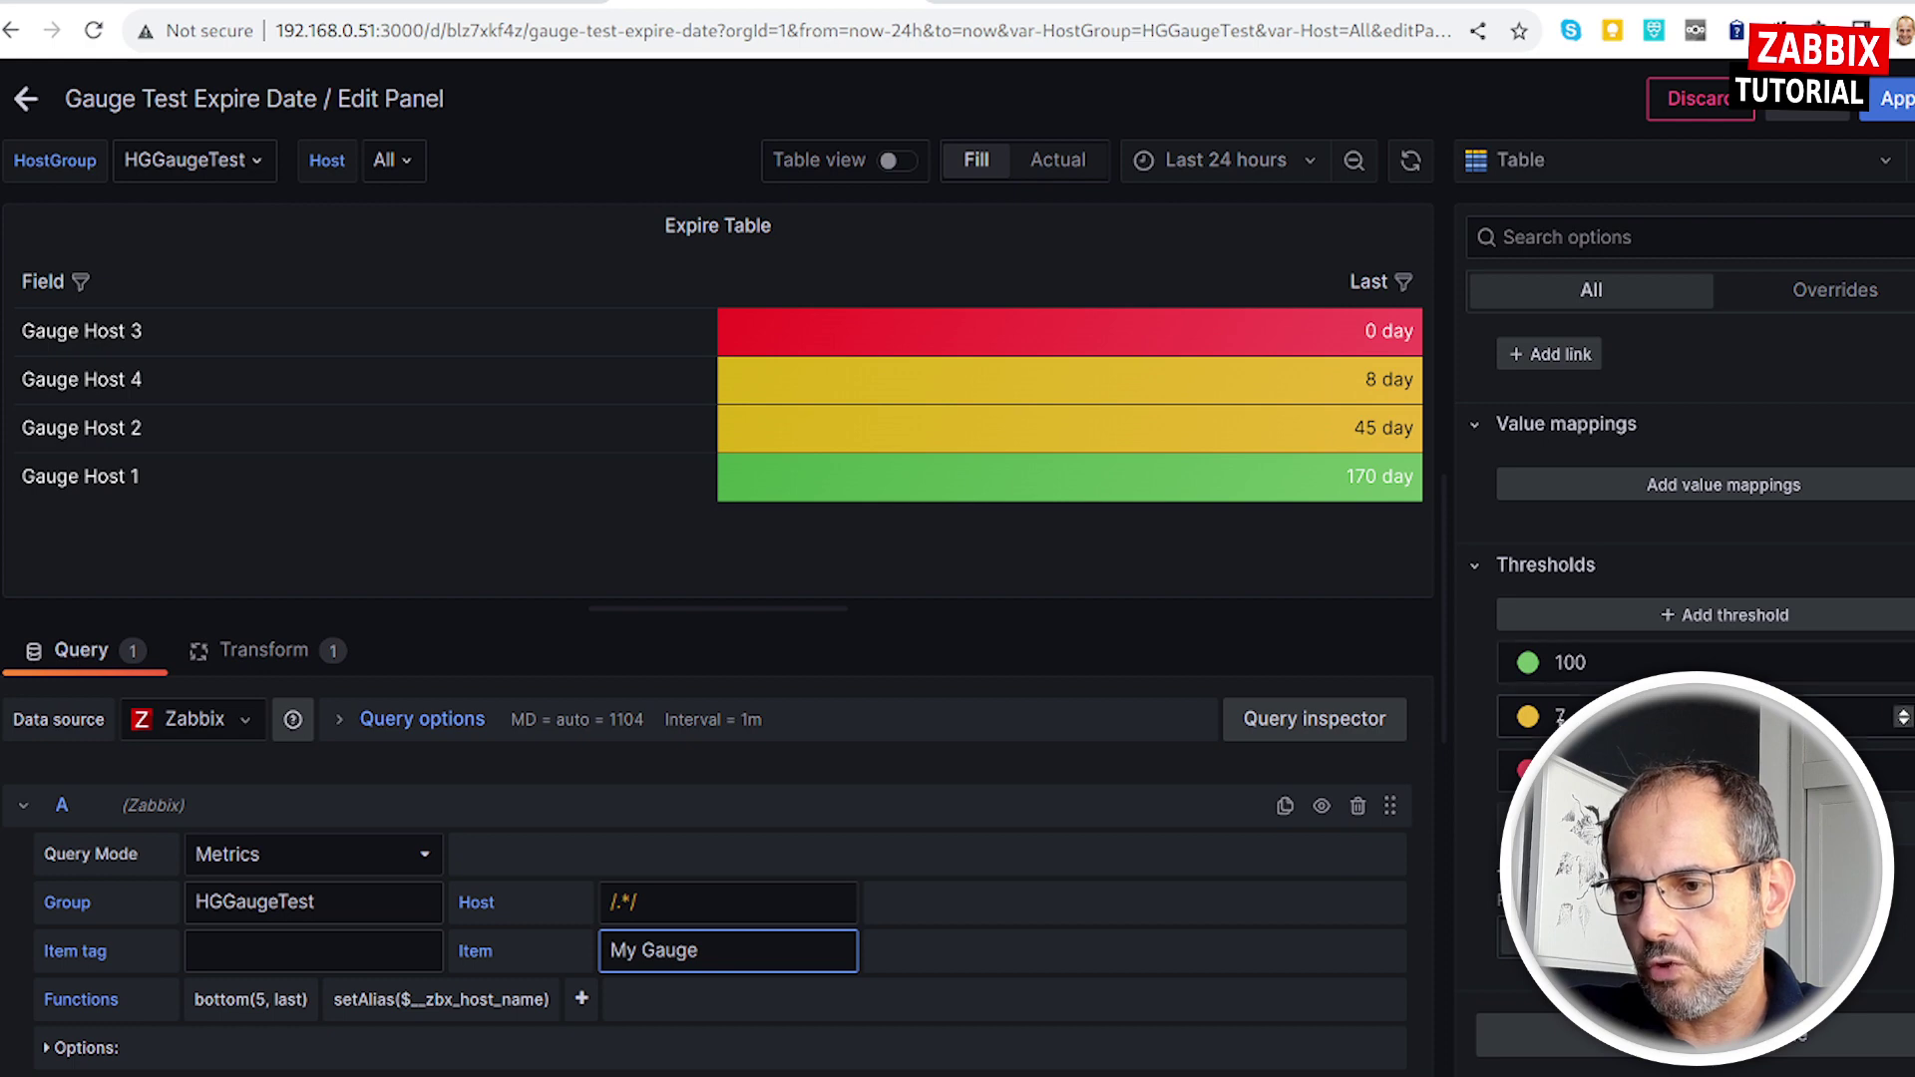
pyautogui.scroll(3, 1552, 687)
pyautogui.scroll(4, 1552, 686)
pyautogui.scroll(1, 1685, 599)
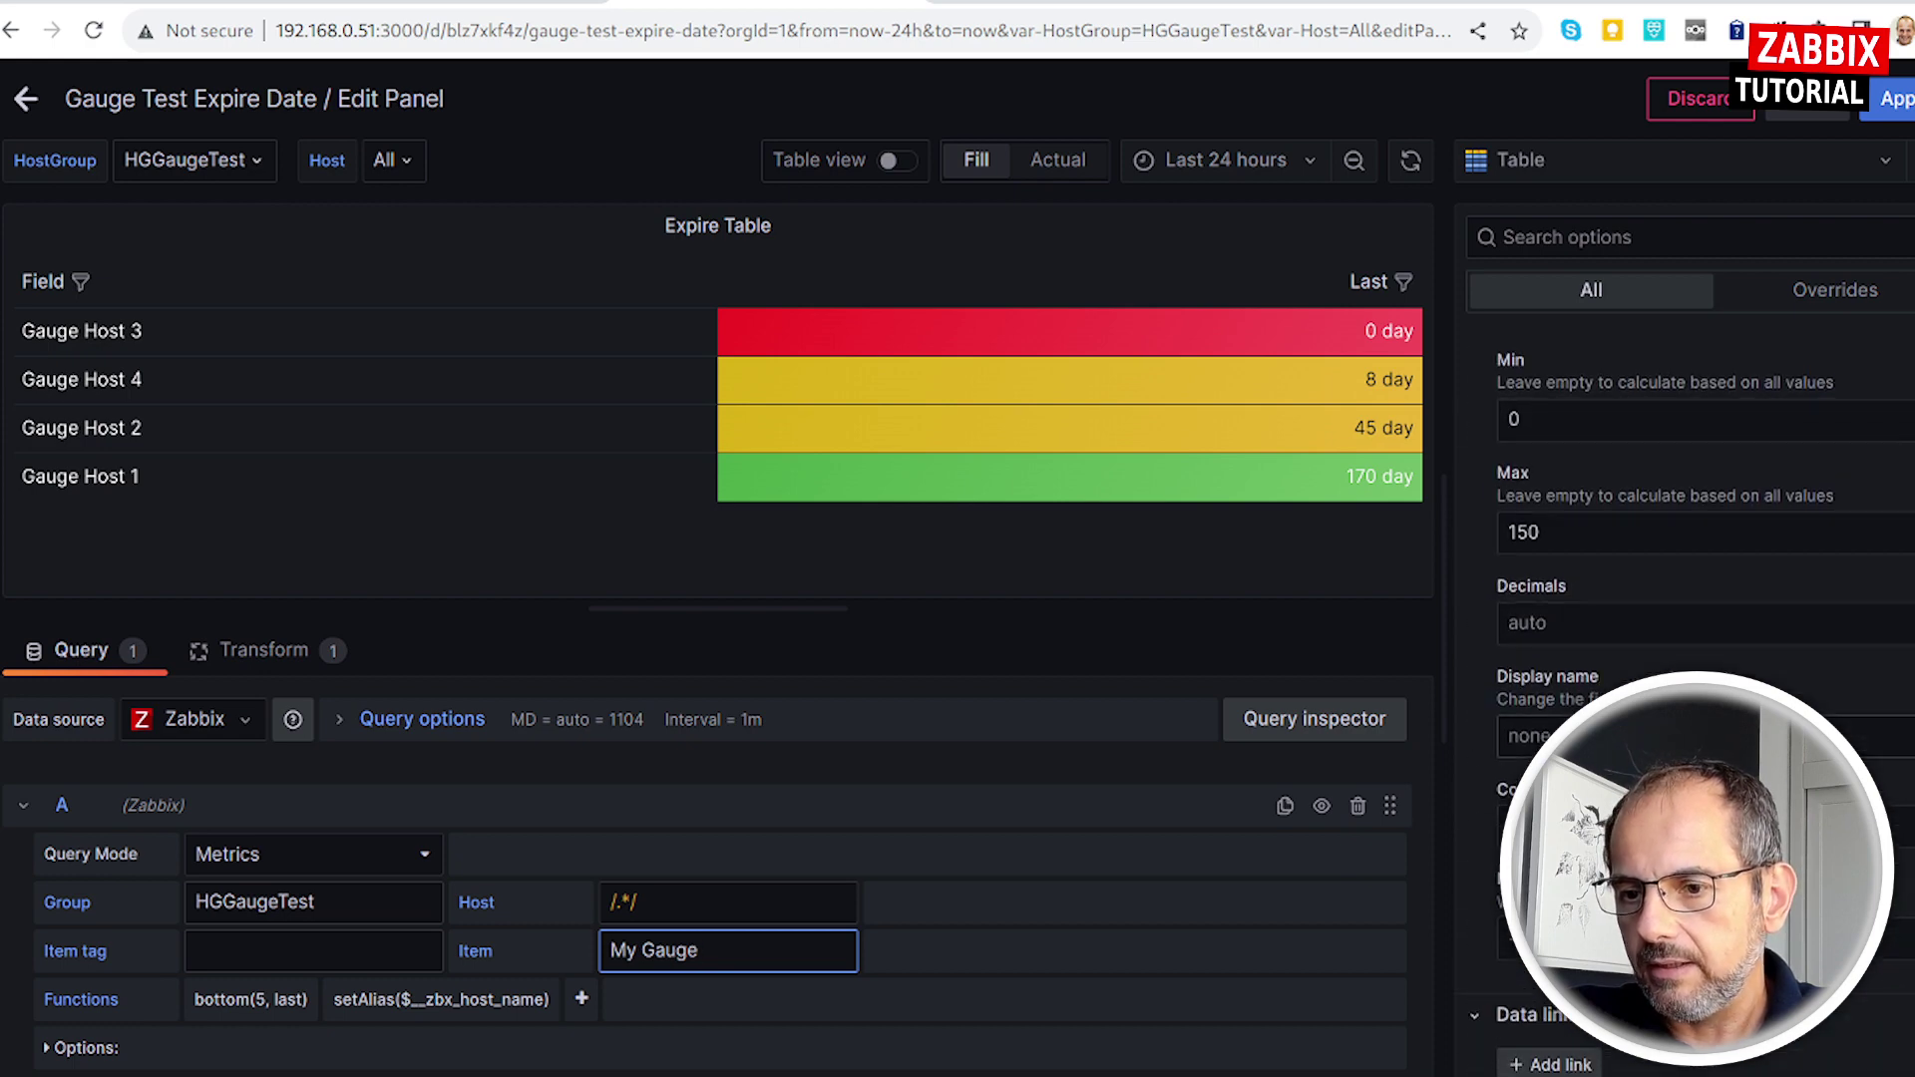
pyautogui.scroll(2, 1685, 598)
pyautogui.scroll(2, 1686, 598)
pyautogui.scroll(2, 1685, 599)
pyautogui.scroll(2, 1606, 797)
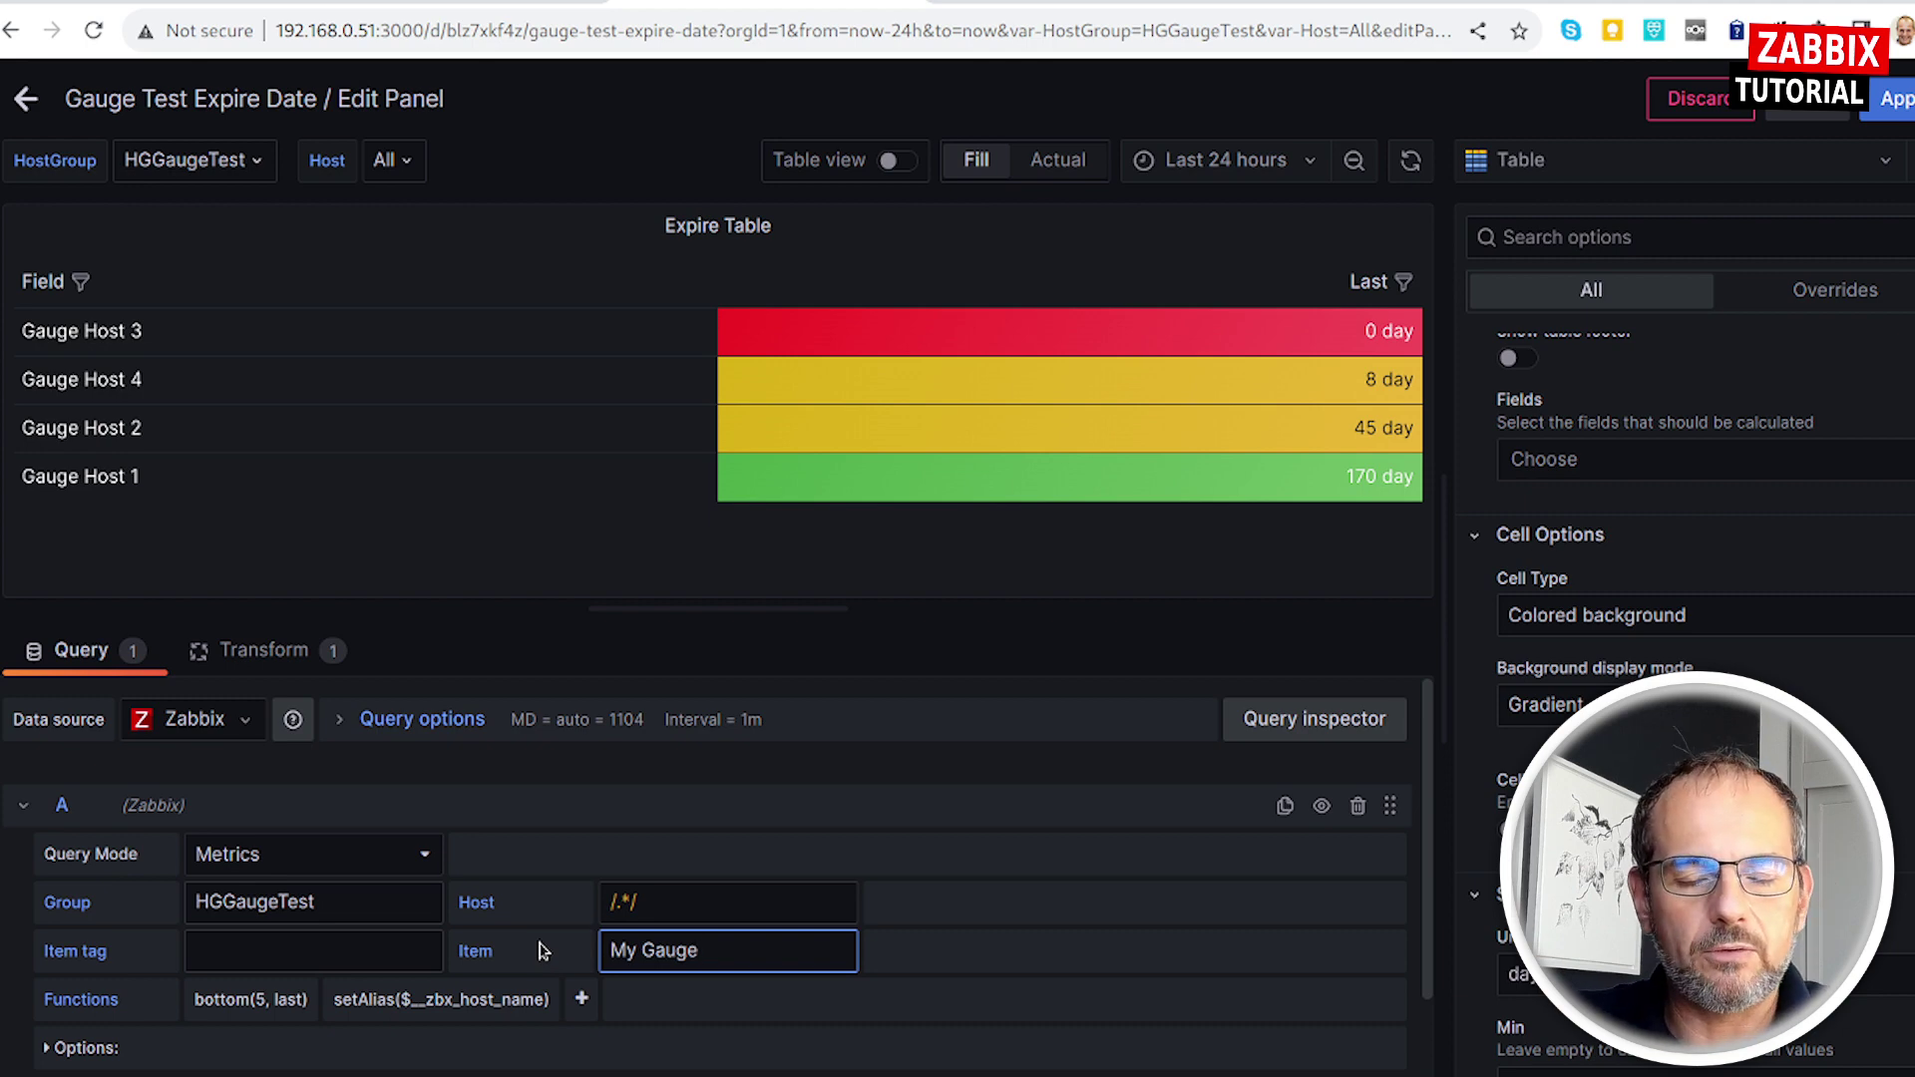
# Delete the Expire Table's Reduce transformation to preview raw data, then exit to the dashboard.
pyautogui.click(263, 650)
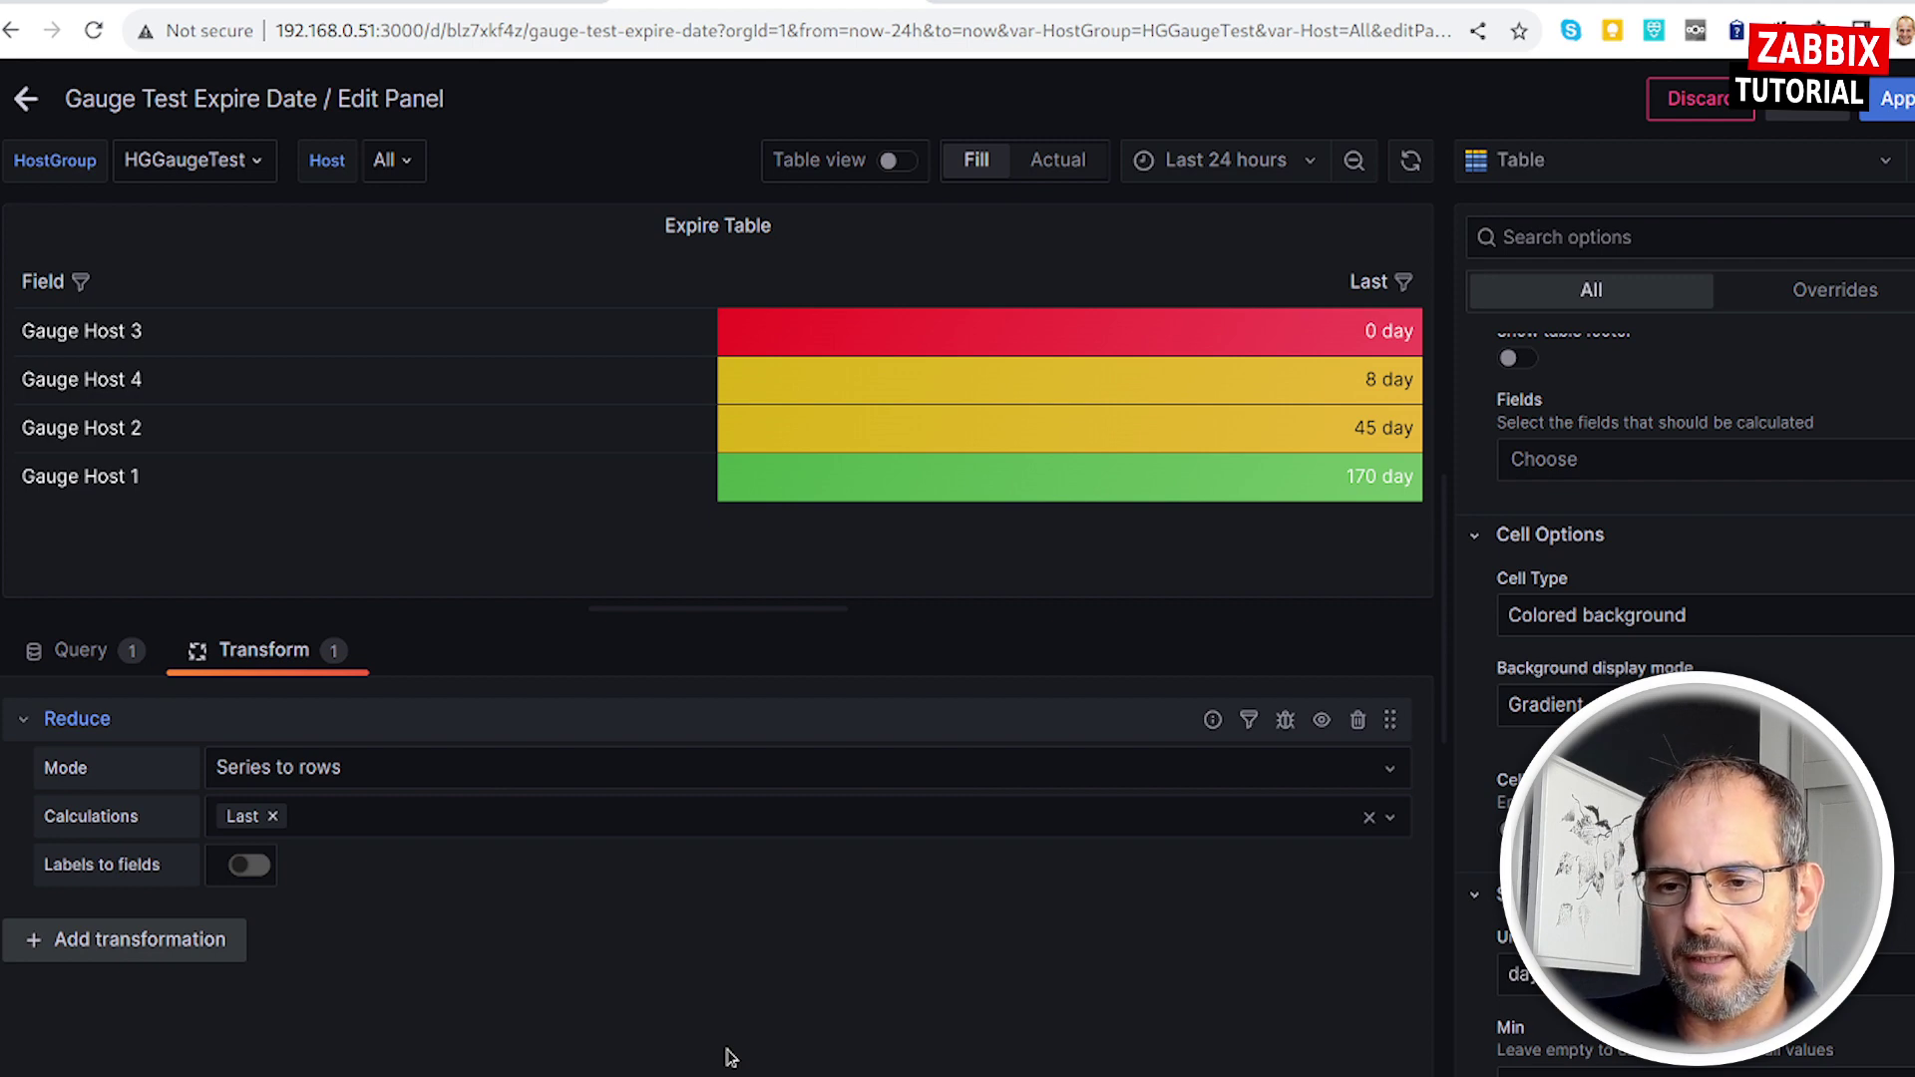
pyautogui.click(1357, 719)
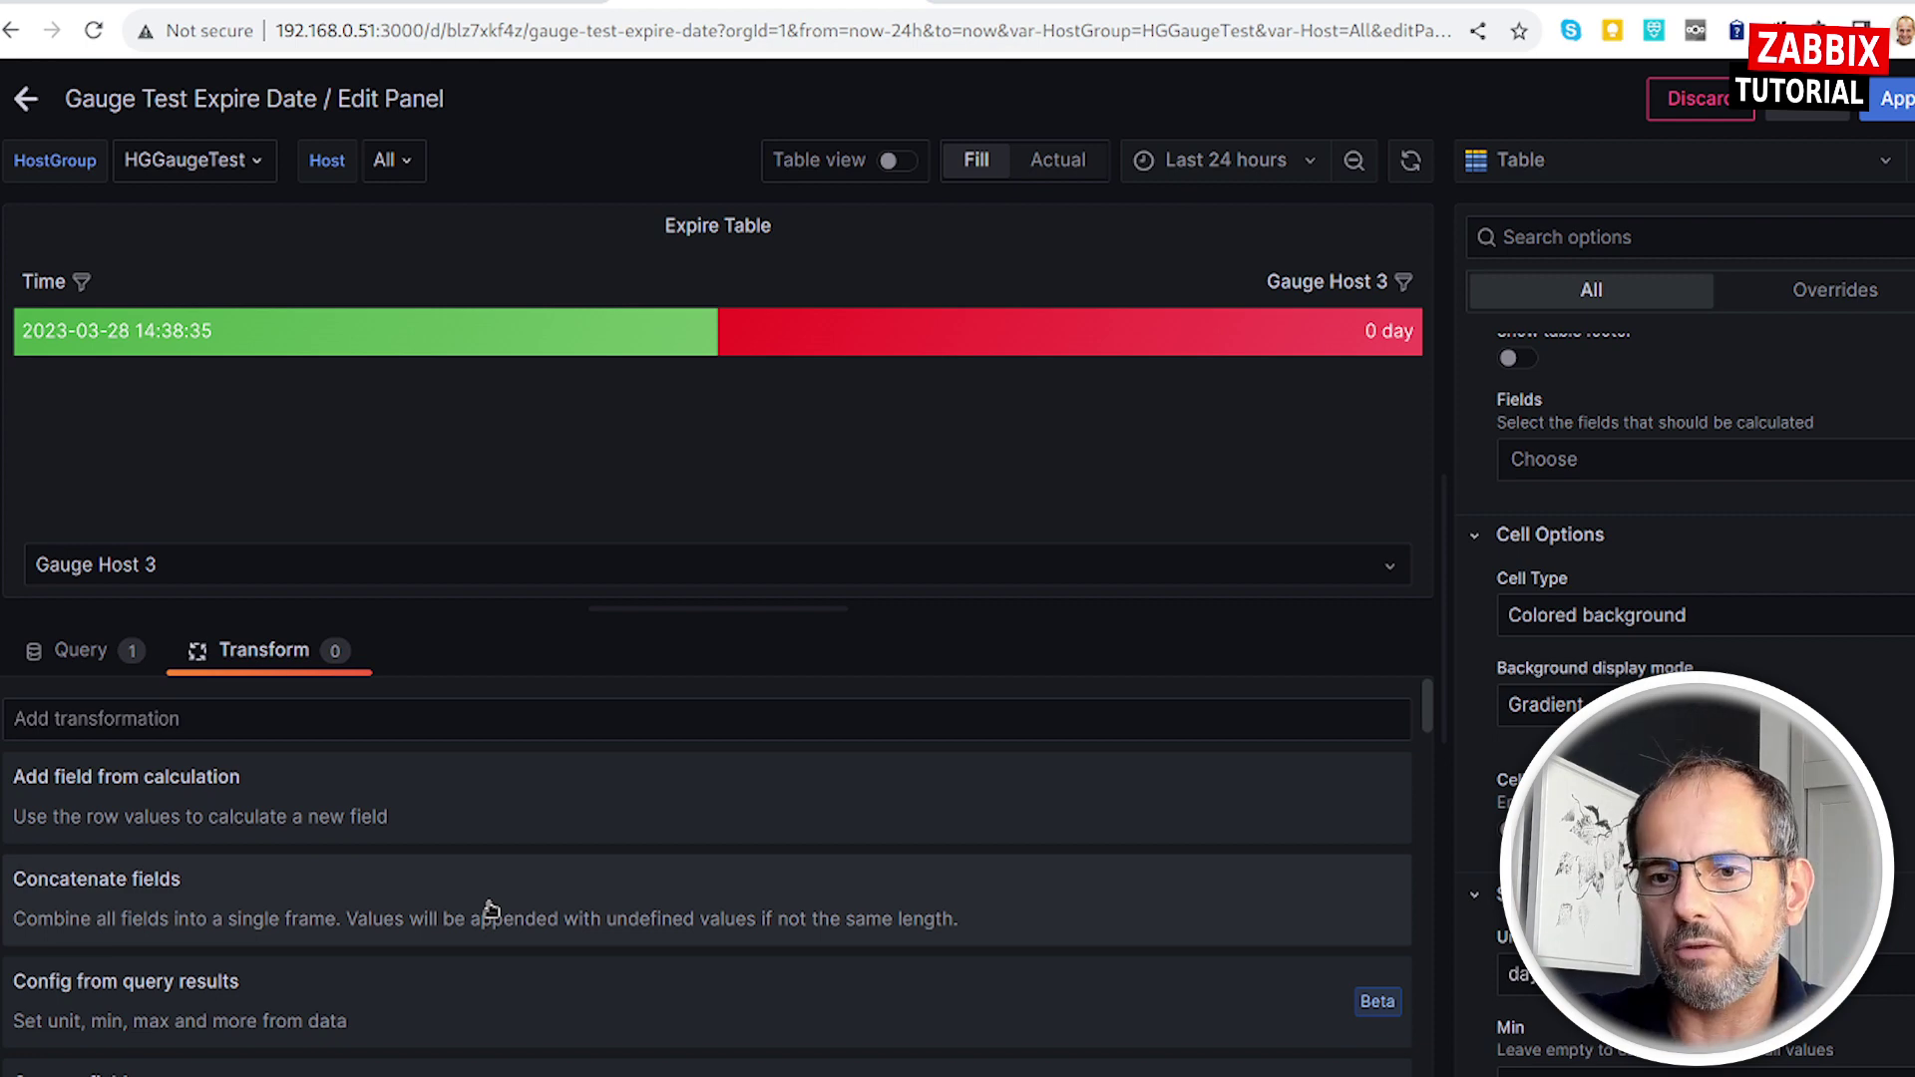
pyautogui.click(157, 720)
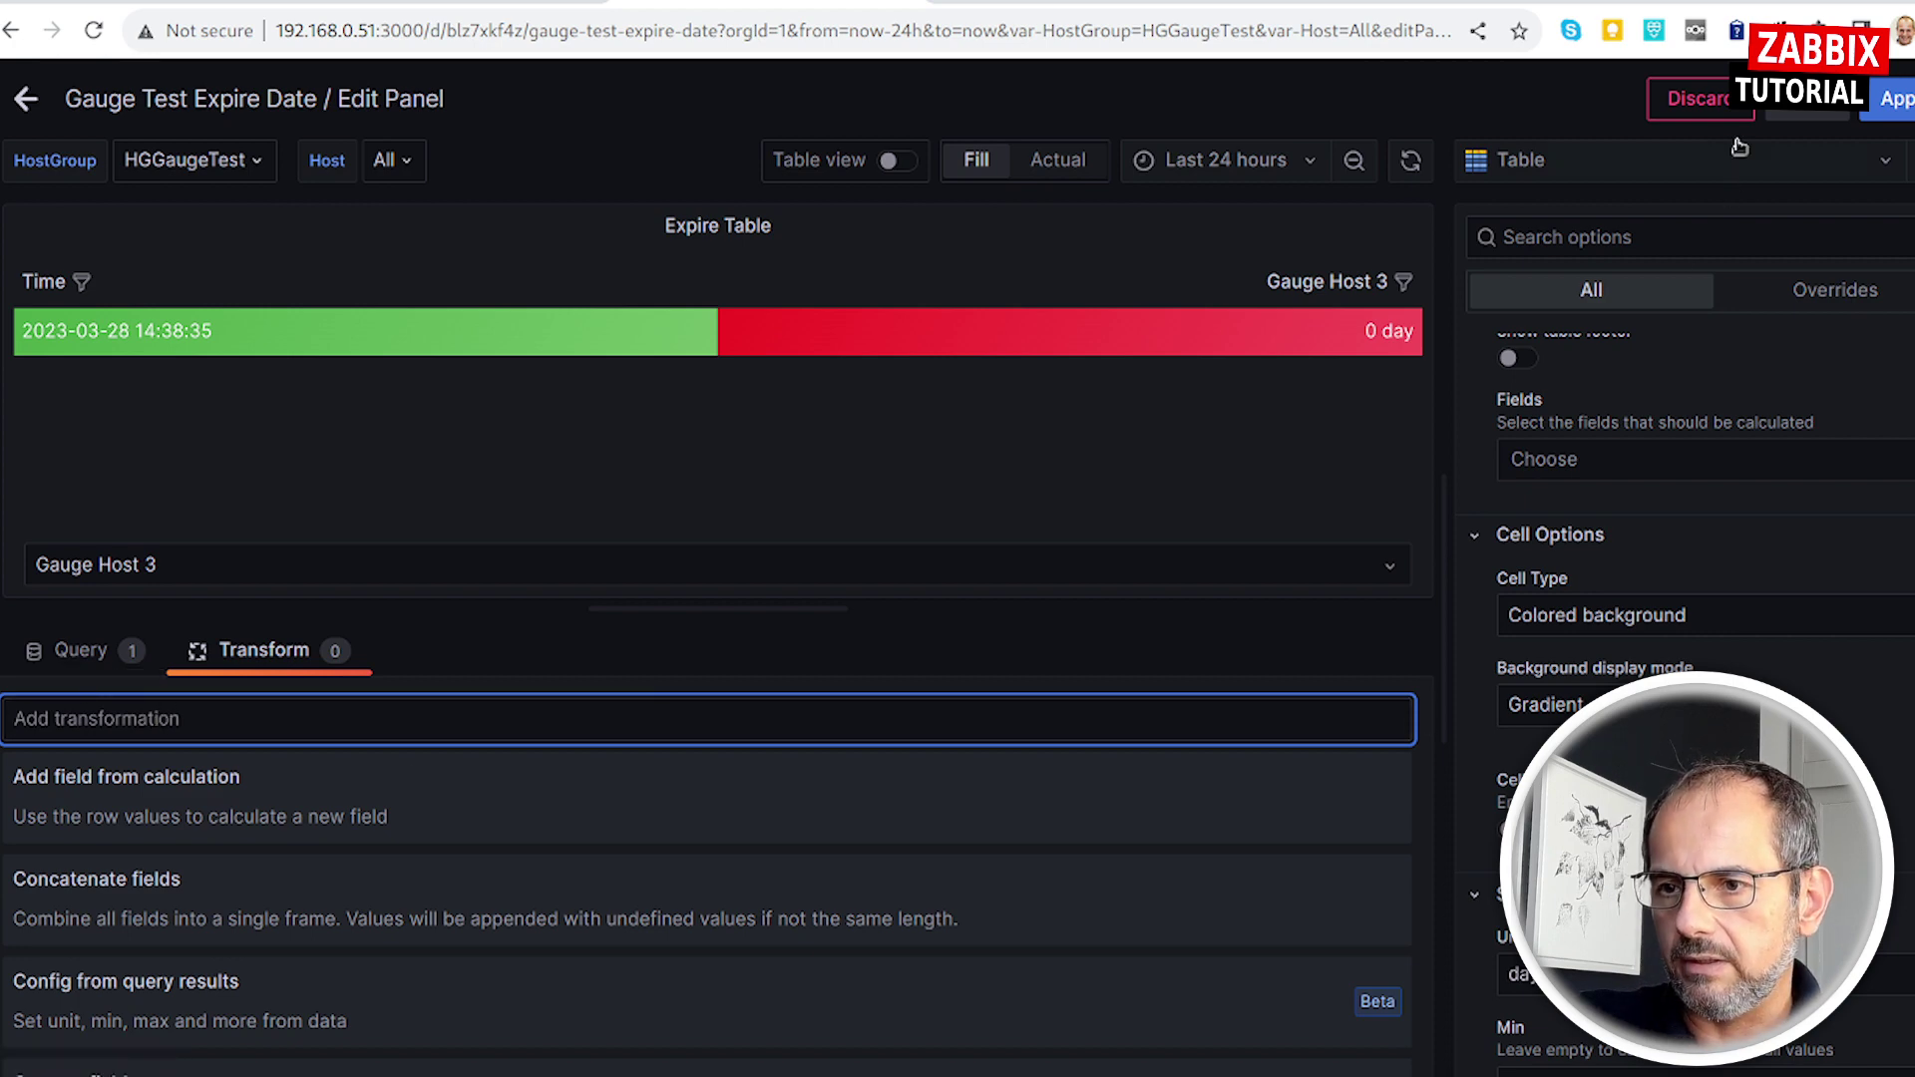
pyautogui.press('Escape')
# Reopen the Expire Table editor to show its Reduce transformation using Series to rows with Last.
pyautogui.click(1014, 209)
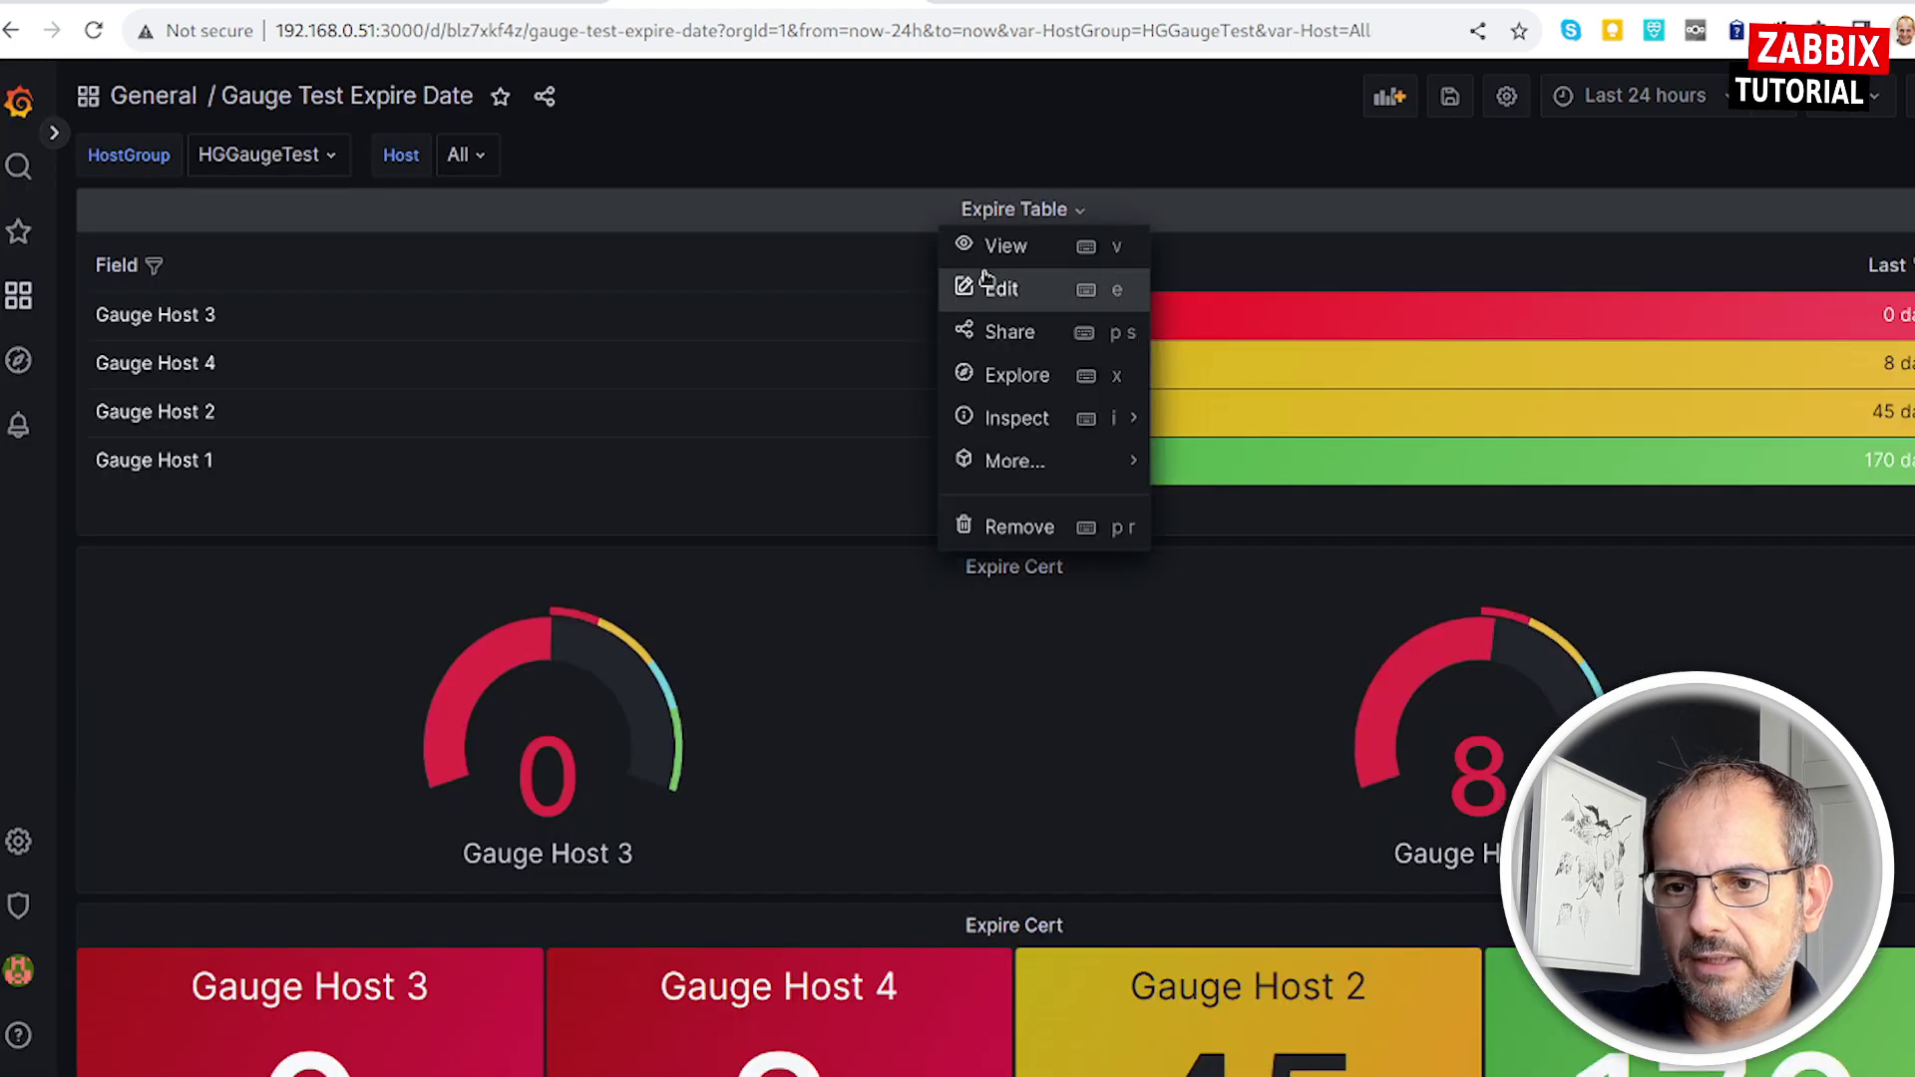
pyautogui.click(988, 286)
pyautogui.click(264, 649)
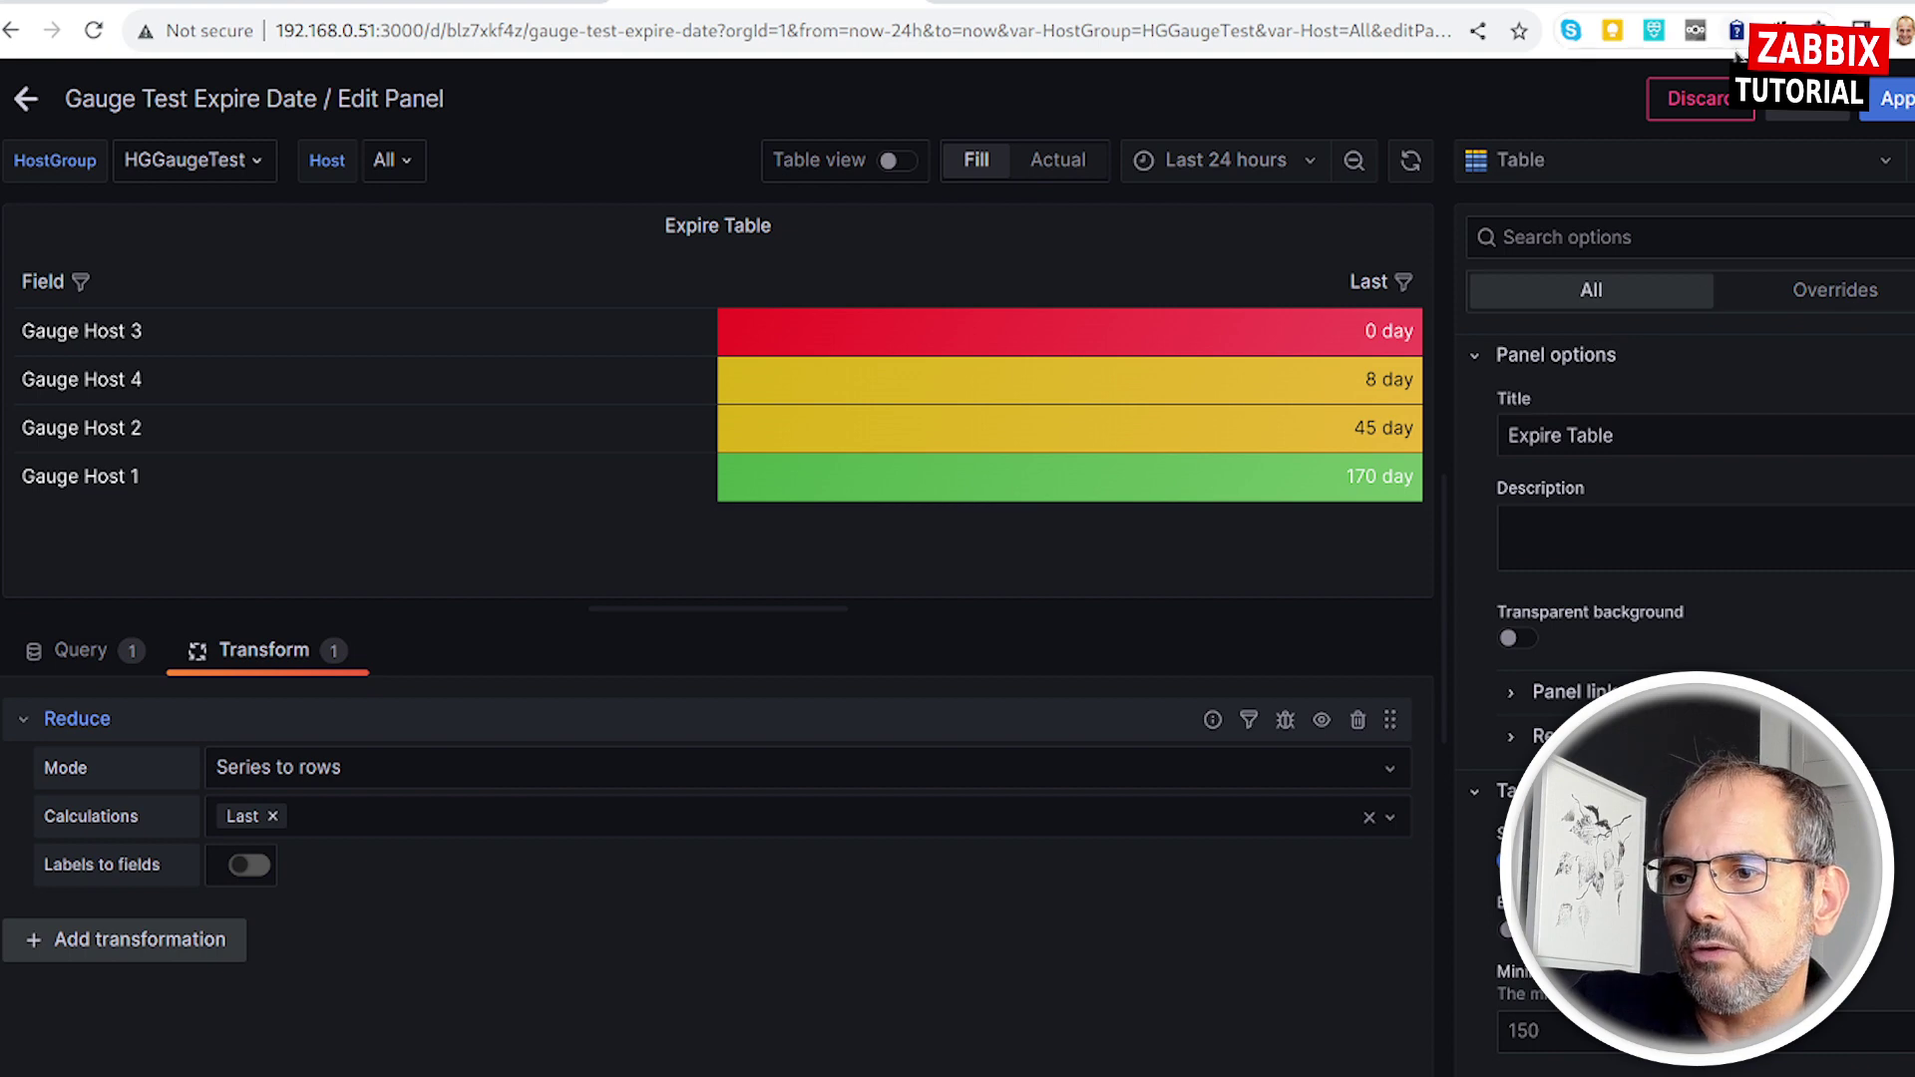
# Discard the table editor changes and scroll over the dashboard.
pyautogui.click(1664, 117)
pyautogui.scroll(-2, 765, 369)
pyautogui.scroll(-3, 765, 369)
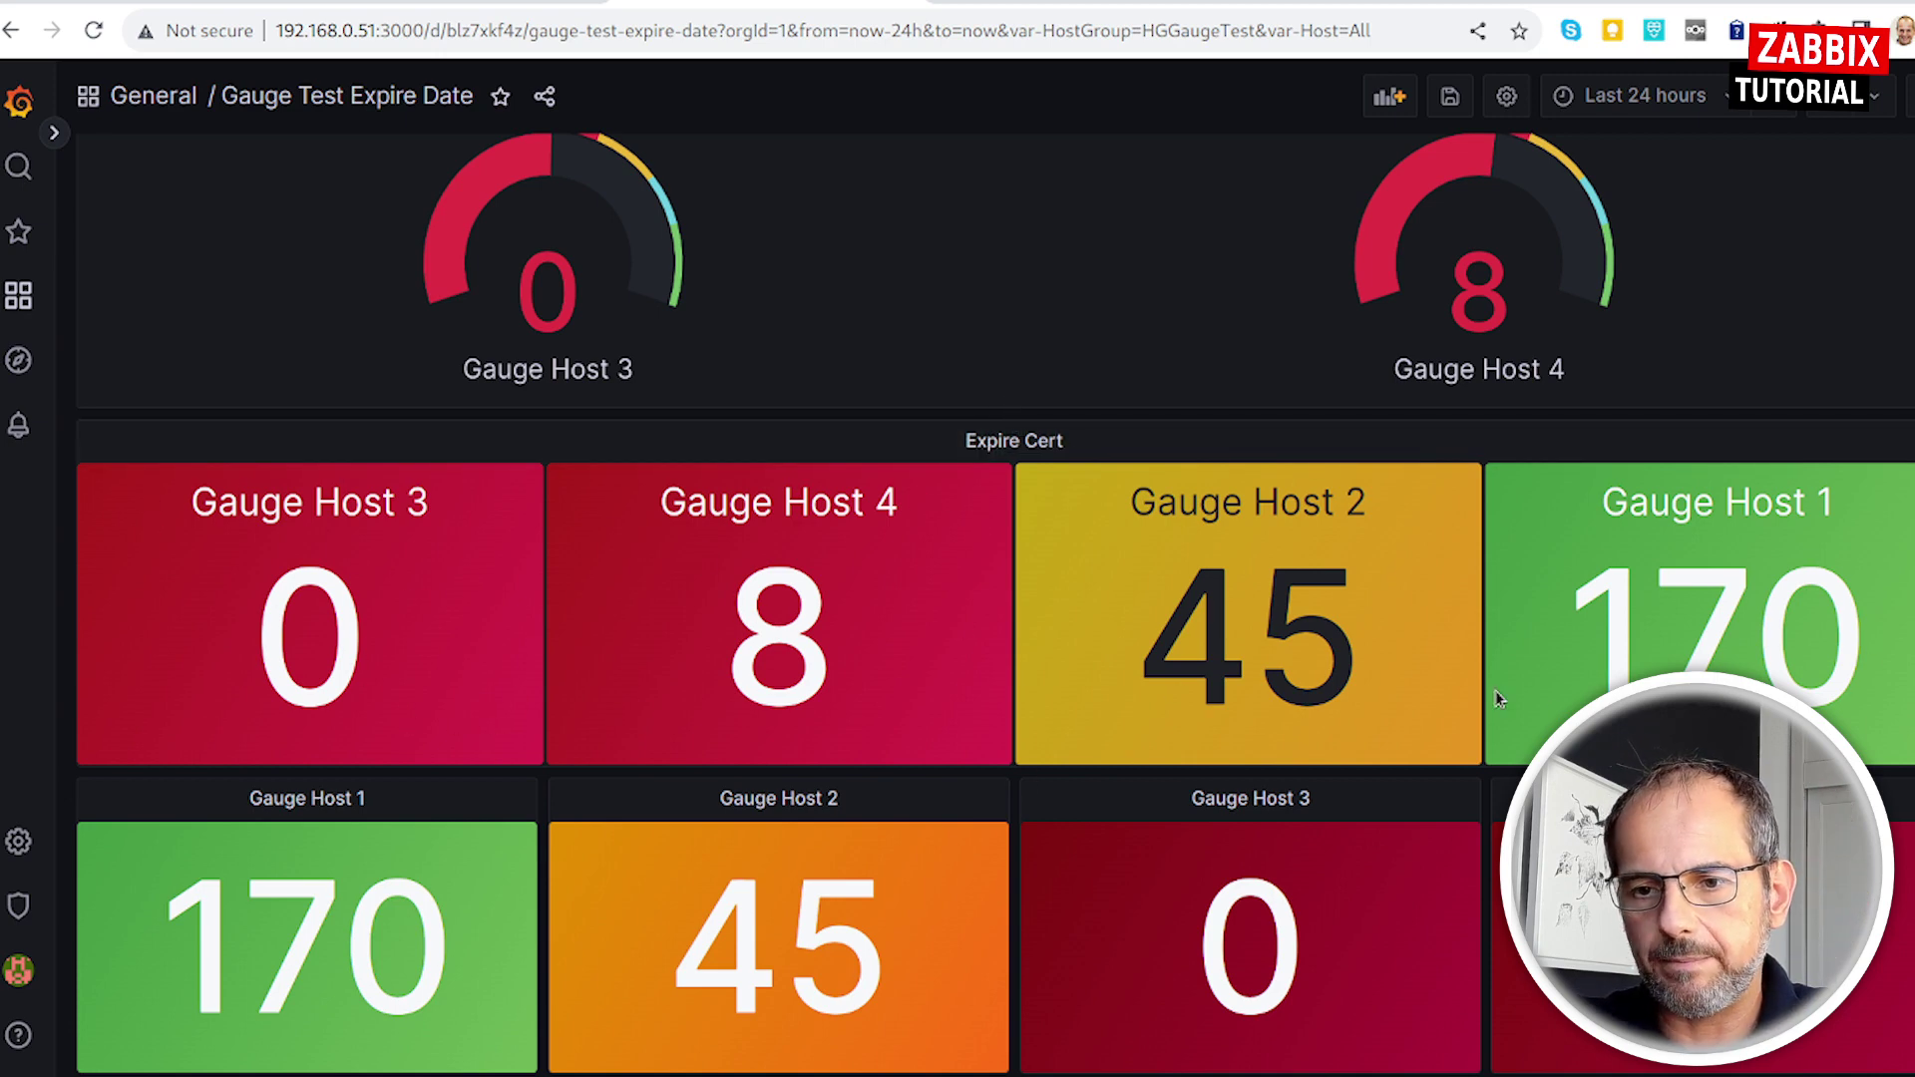
pyautogui.scroll(3, 1024, 704)
pyautogui.scroll(2, 1017, 748)
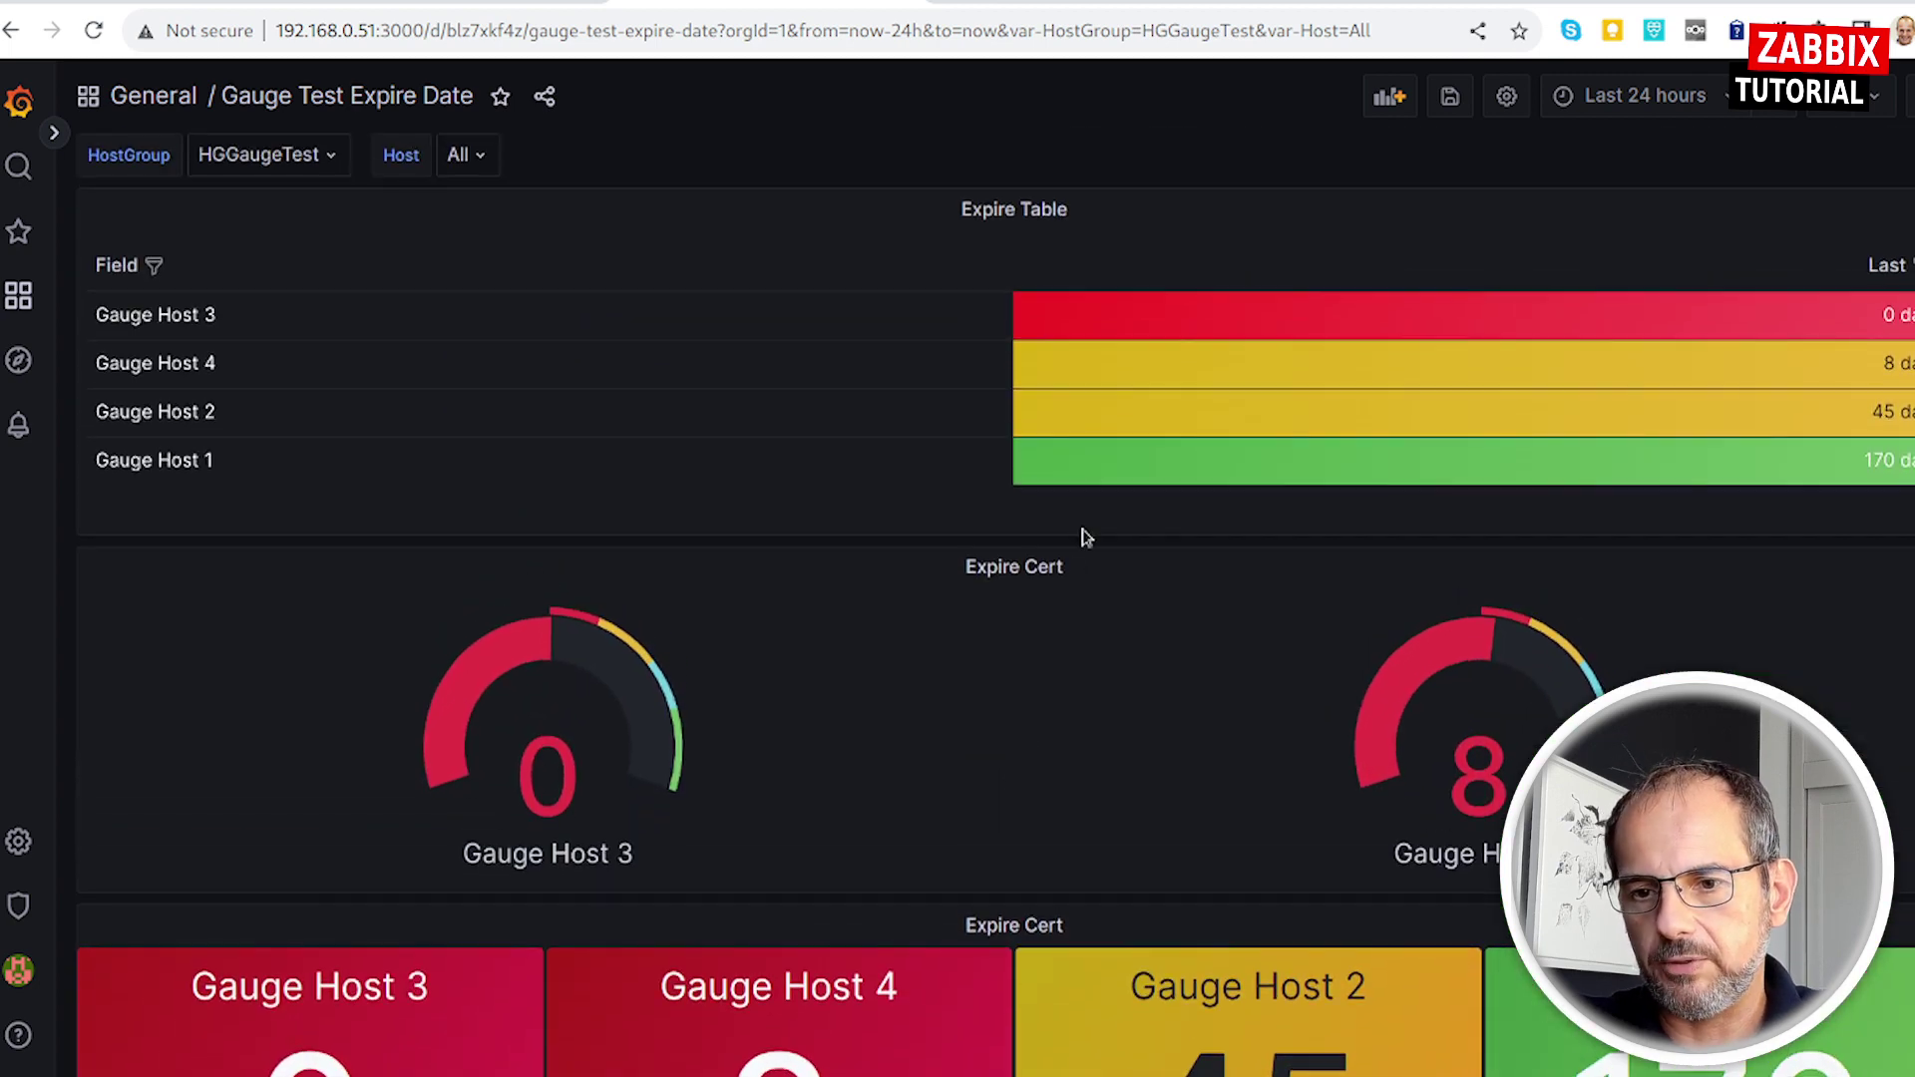
pyautogui.moveTo(1017, 567)
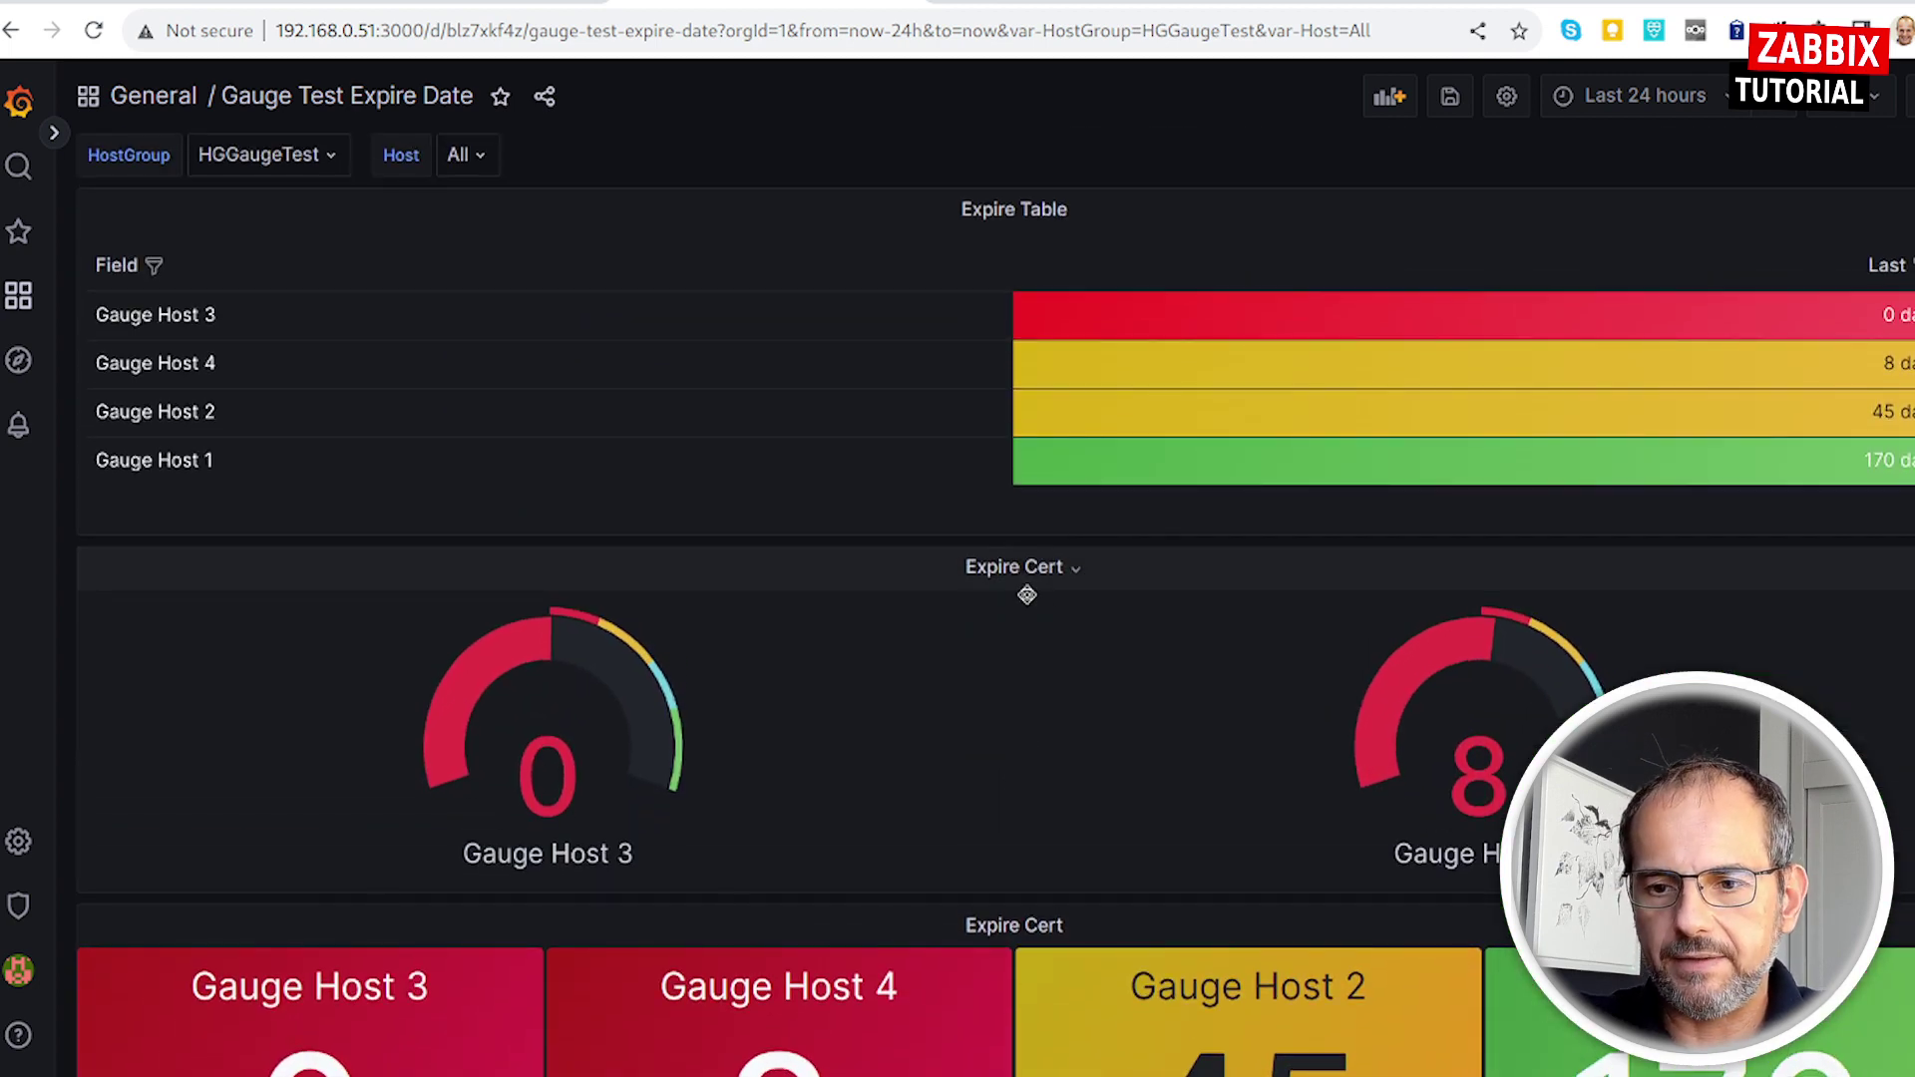
# Open the Expire Cert stat panel in the editor and look through its options.
pyautogui.click(1047, 568)
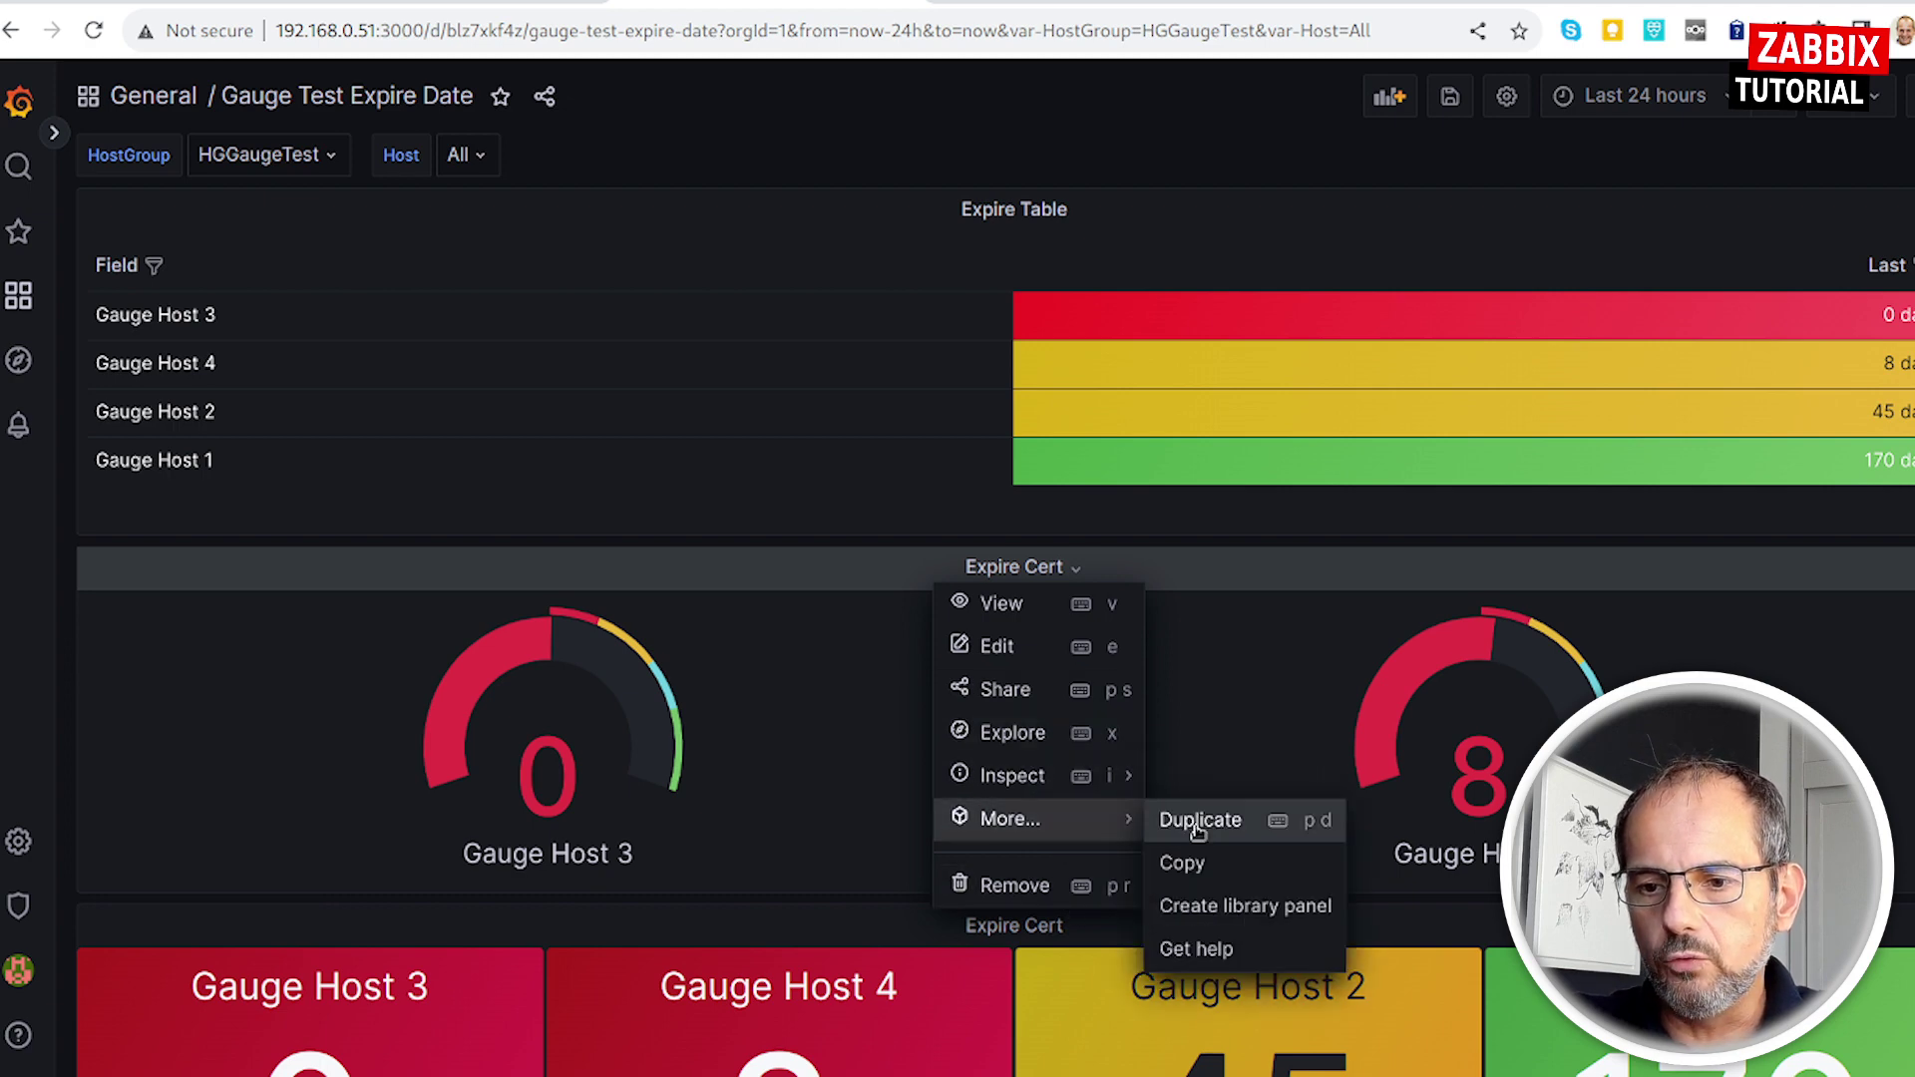
pyautogui.click(995, 930)
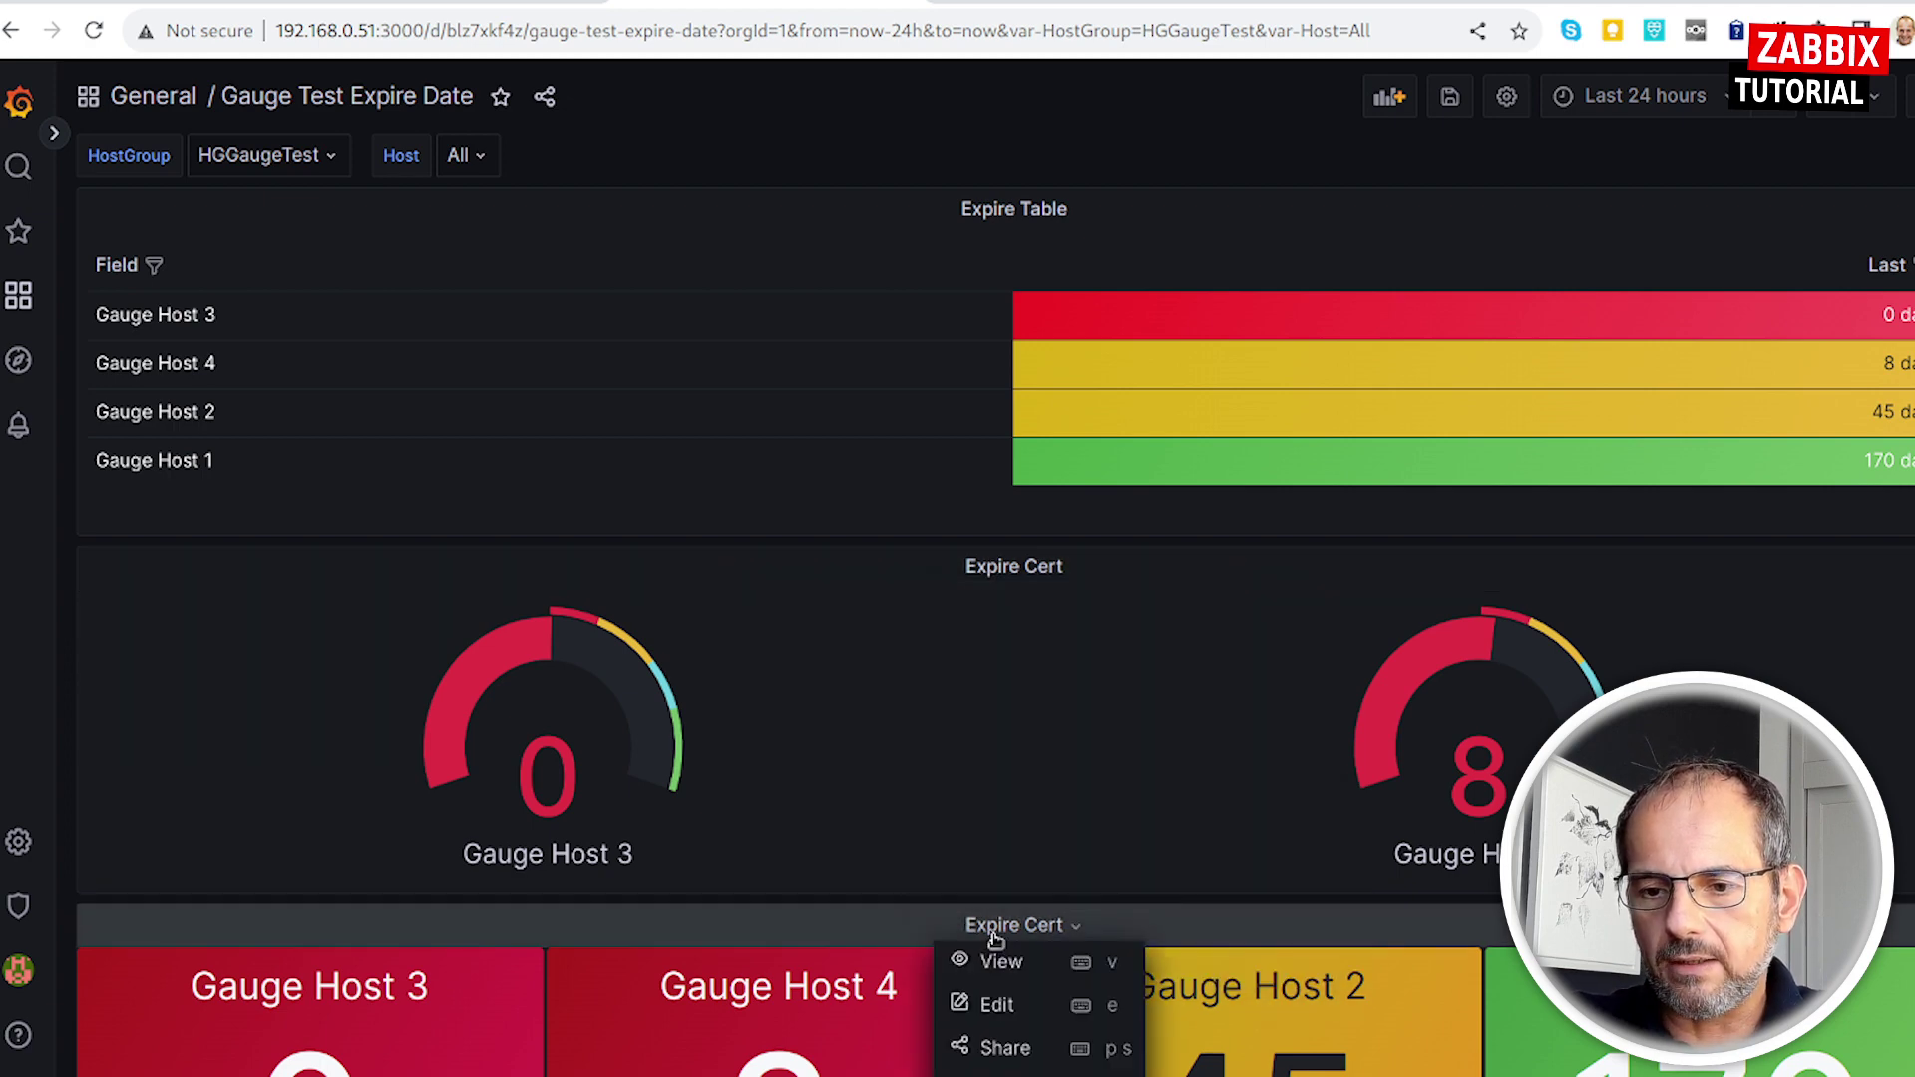
pyautogui.click(993, 1002)
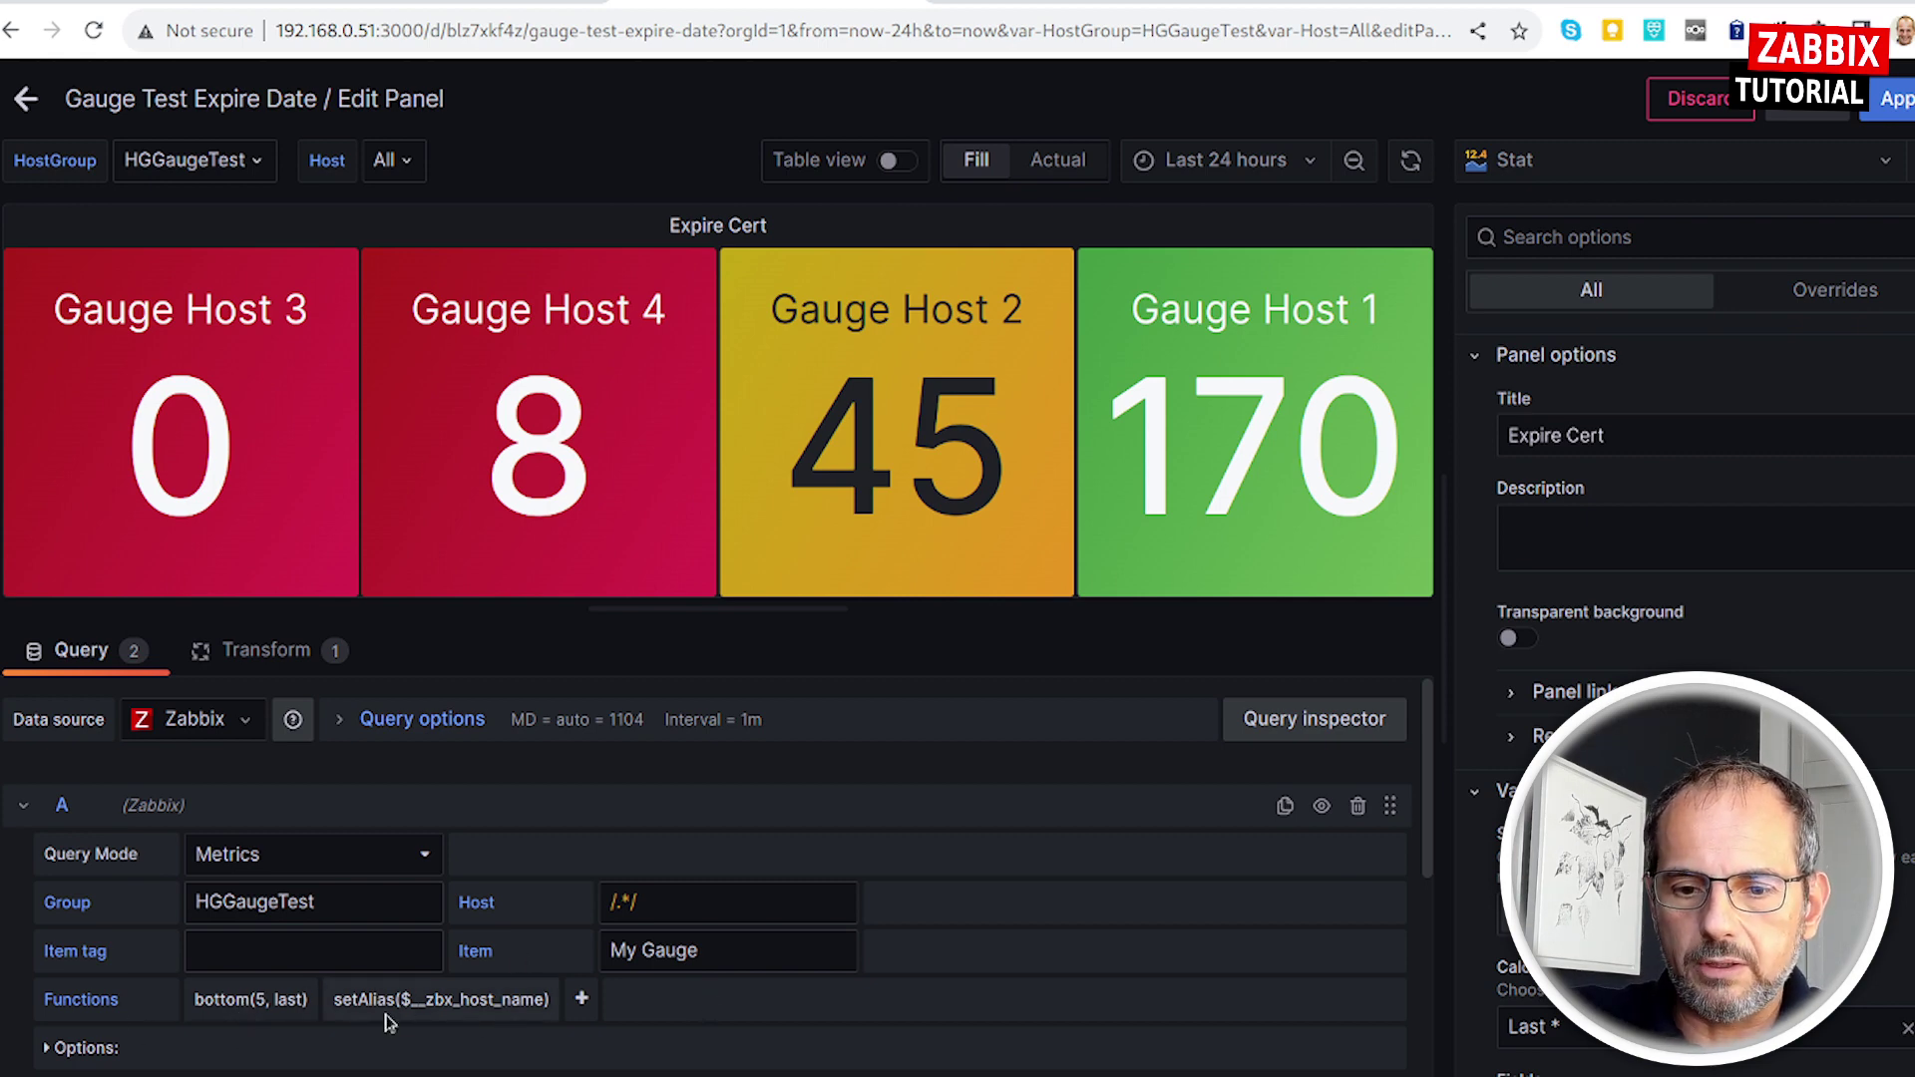
pyautogui.scroll(-3, 1691, 1072)
pyautogui.scroll(-5, 1690, 1072)
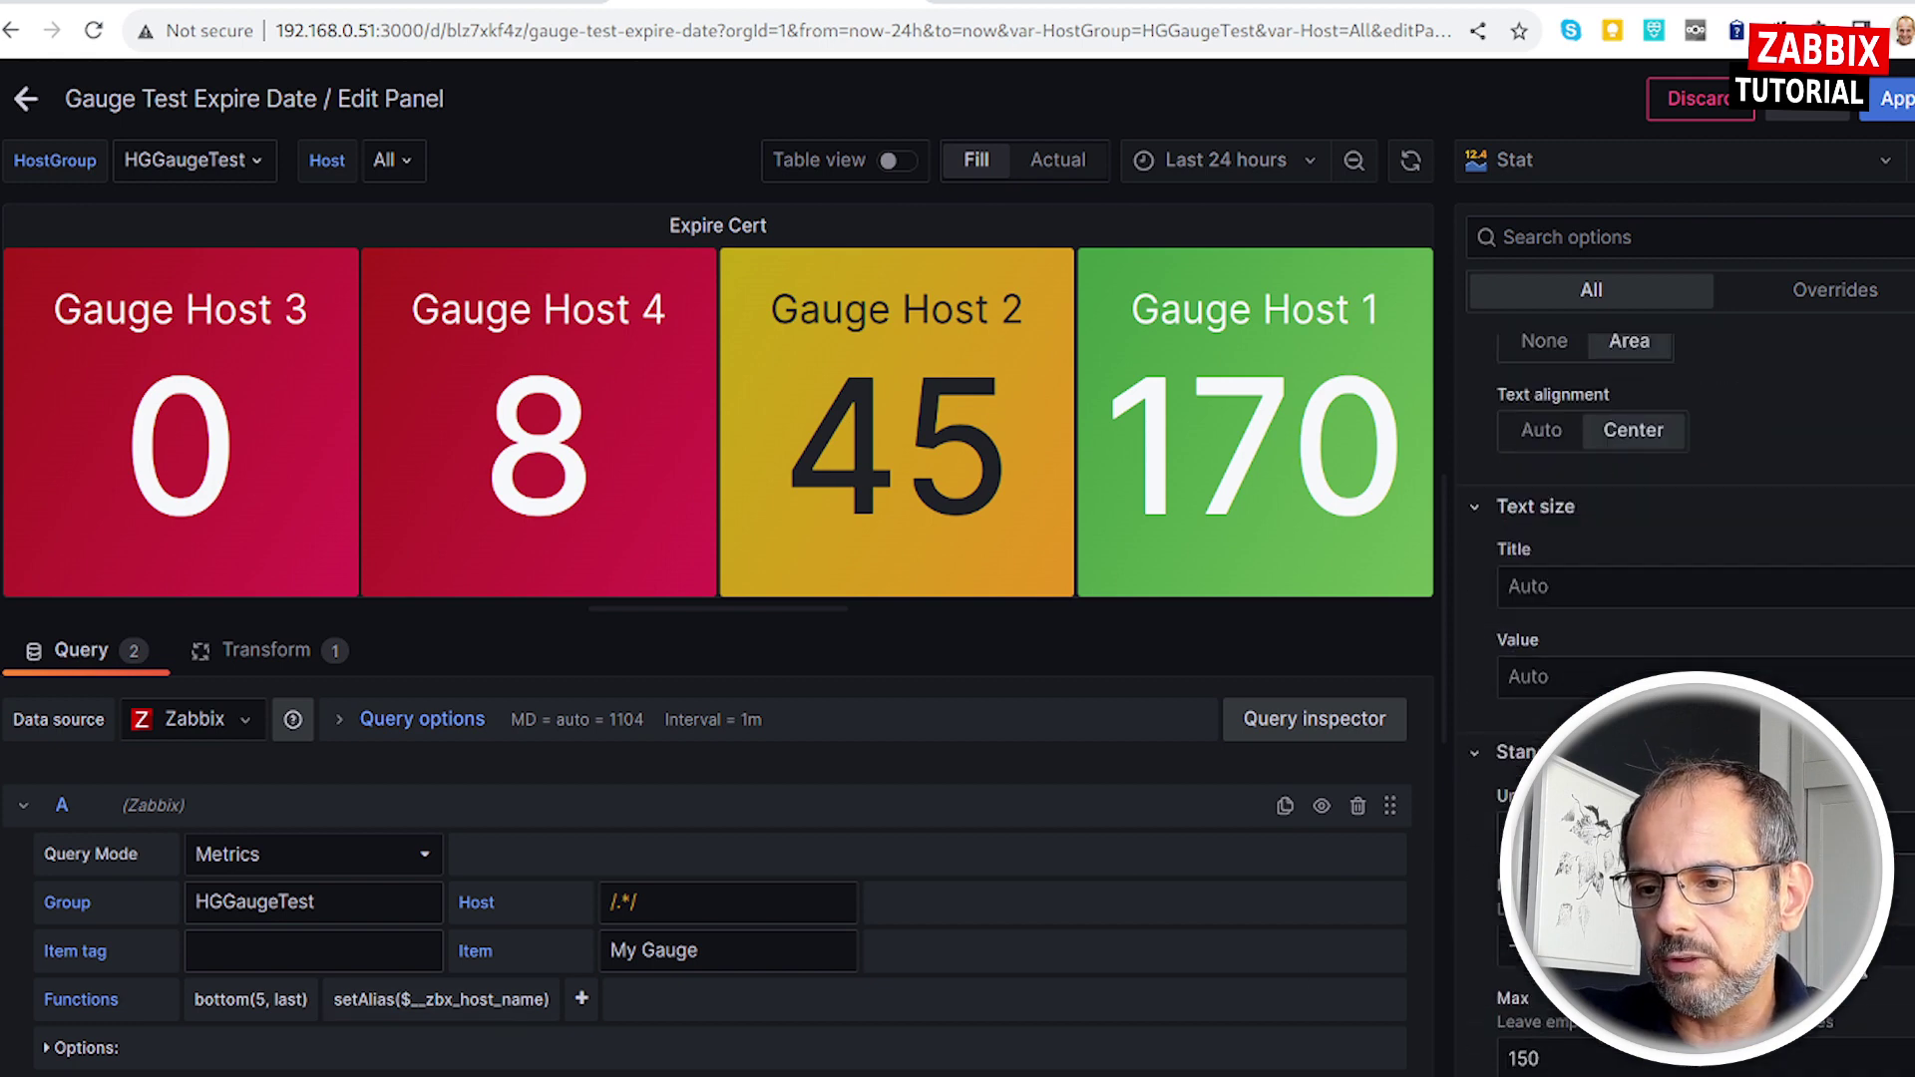
pyautogui.scroll(-5, 1690, 1073)
pyautogui.scroll(-5, 1690, 1072)
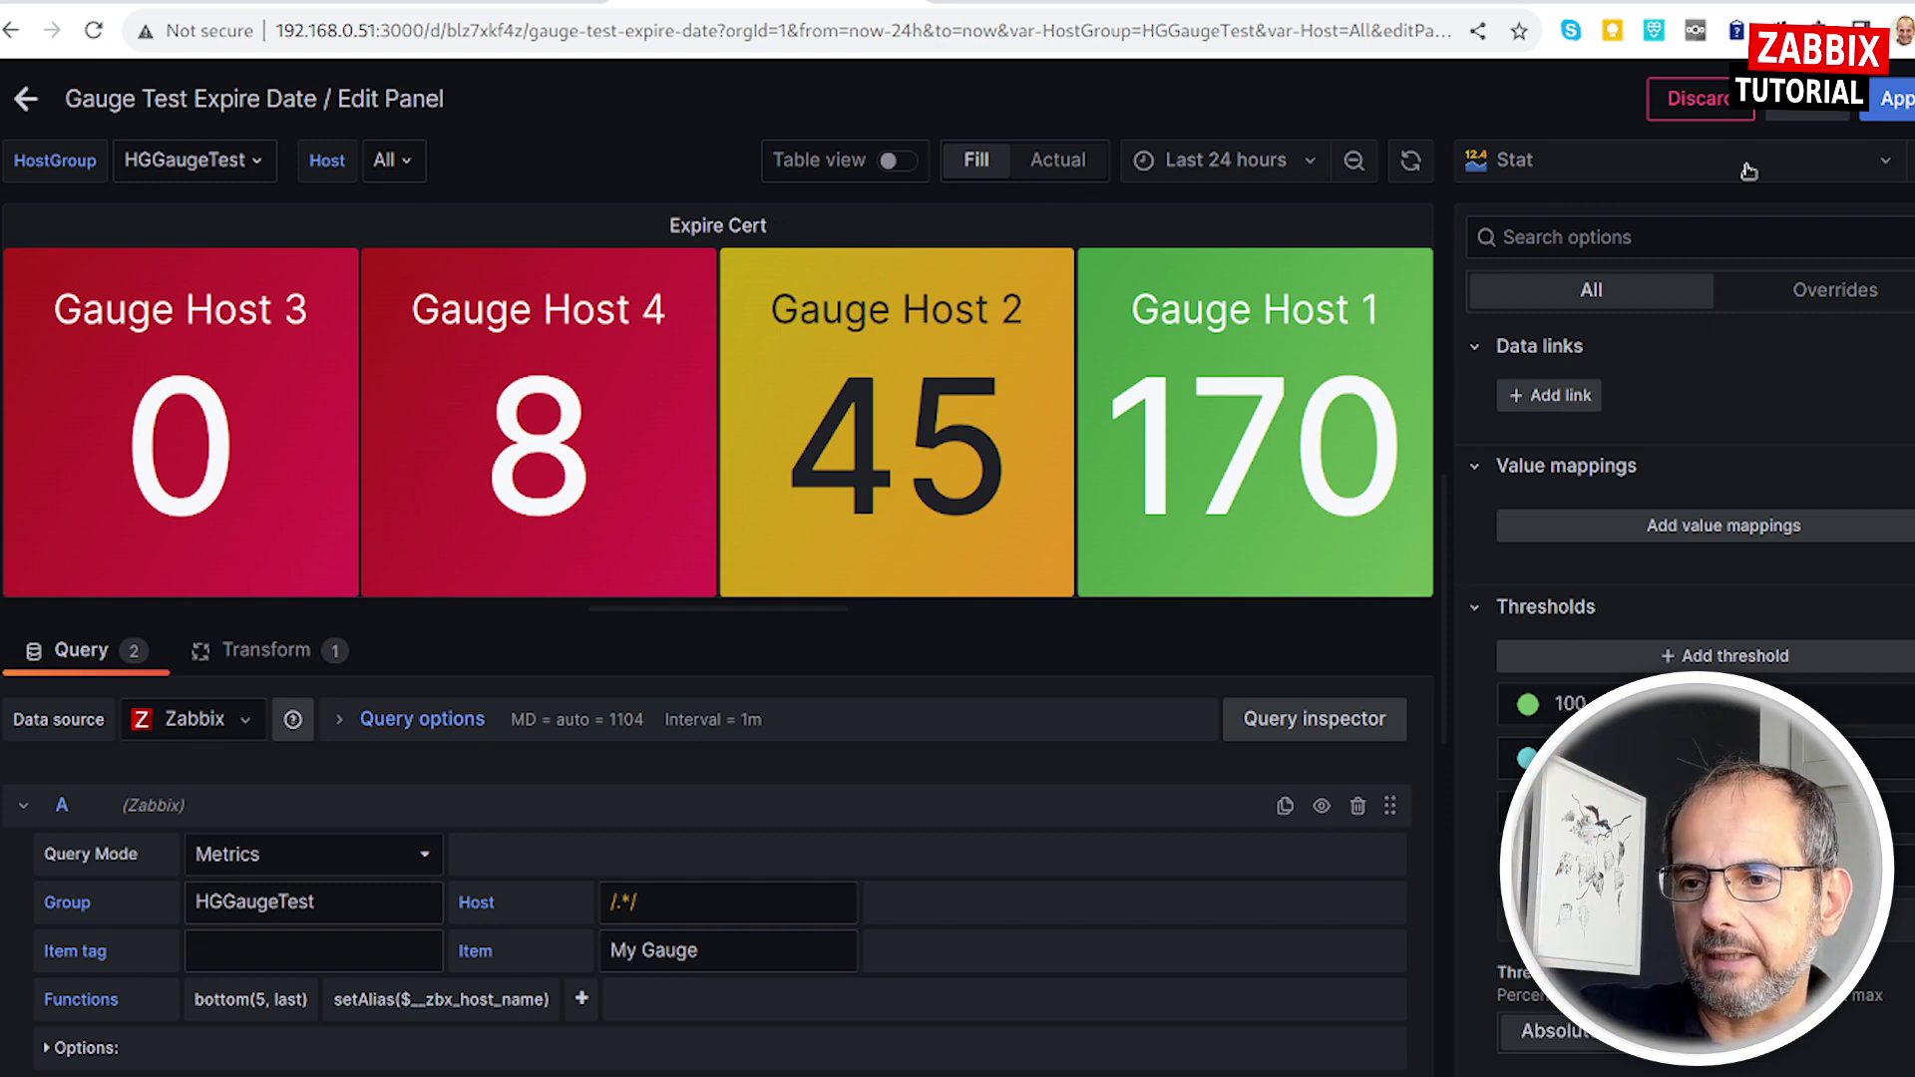
# Discard the stat panel changes and return to the dashboard.
pyautogui.click(1701, 100)
pyautogui.scroll(-2, 1043, 735)
pyautogui.scroll(-3, 906, 889)
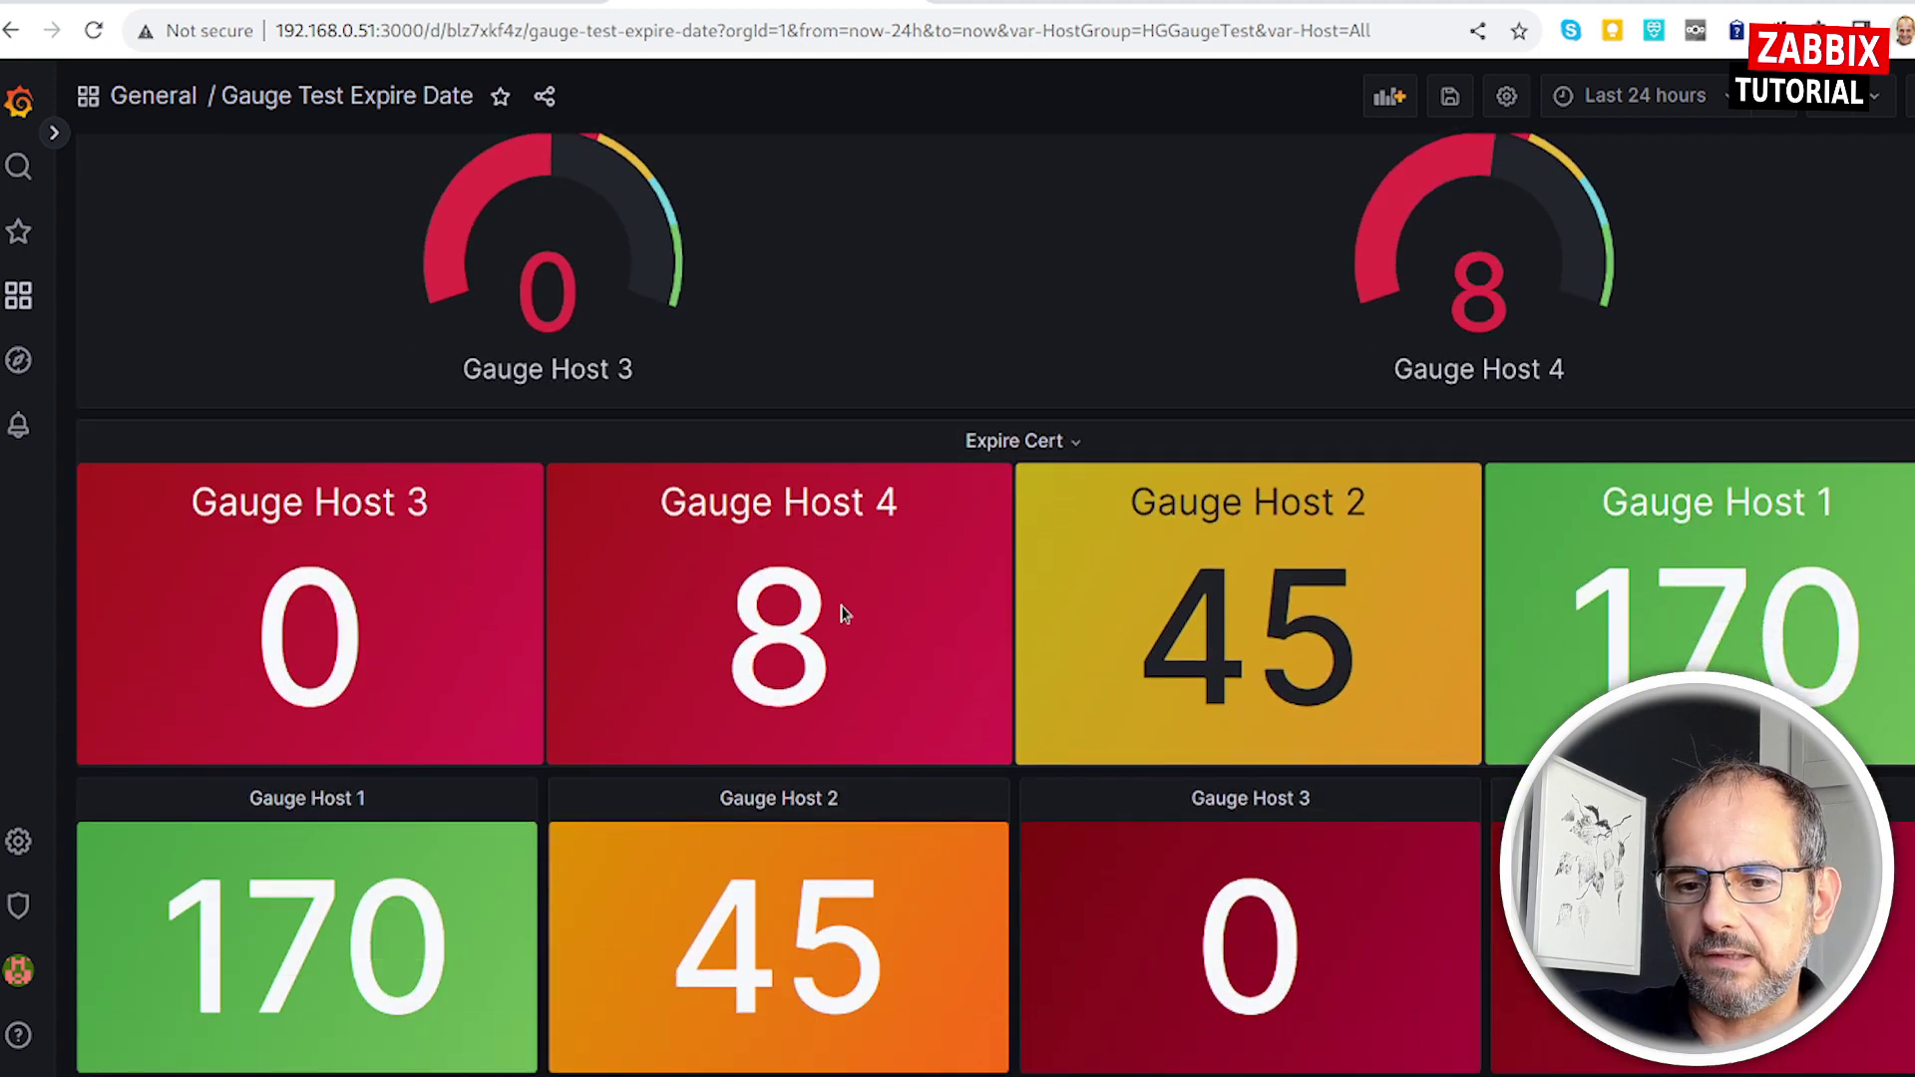
pyautogui.scroll(-3, 1356, 609)
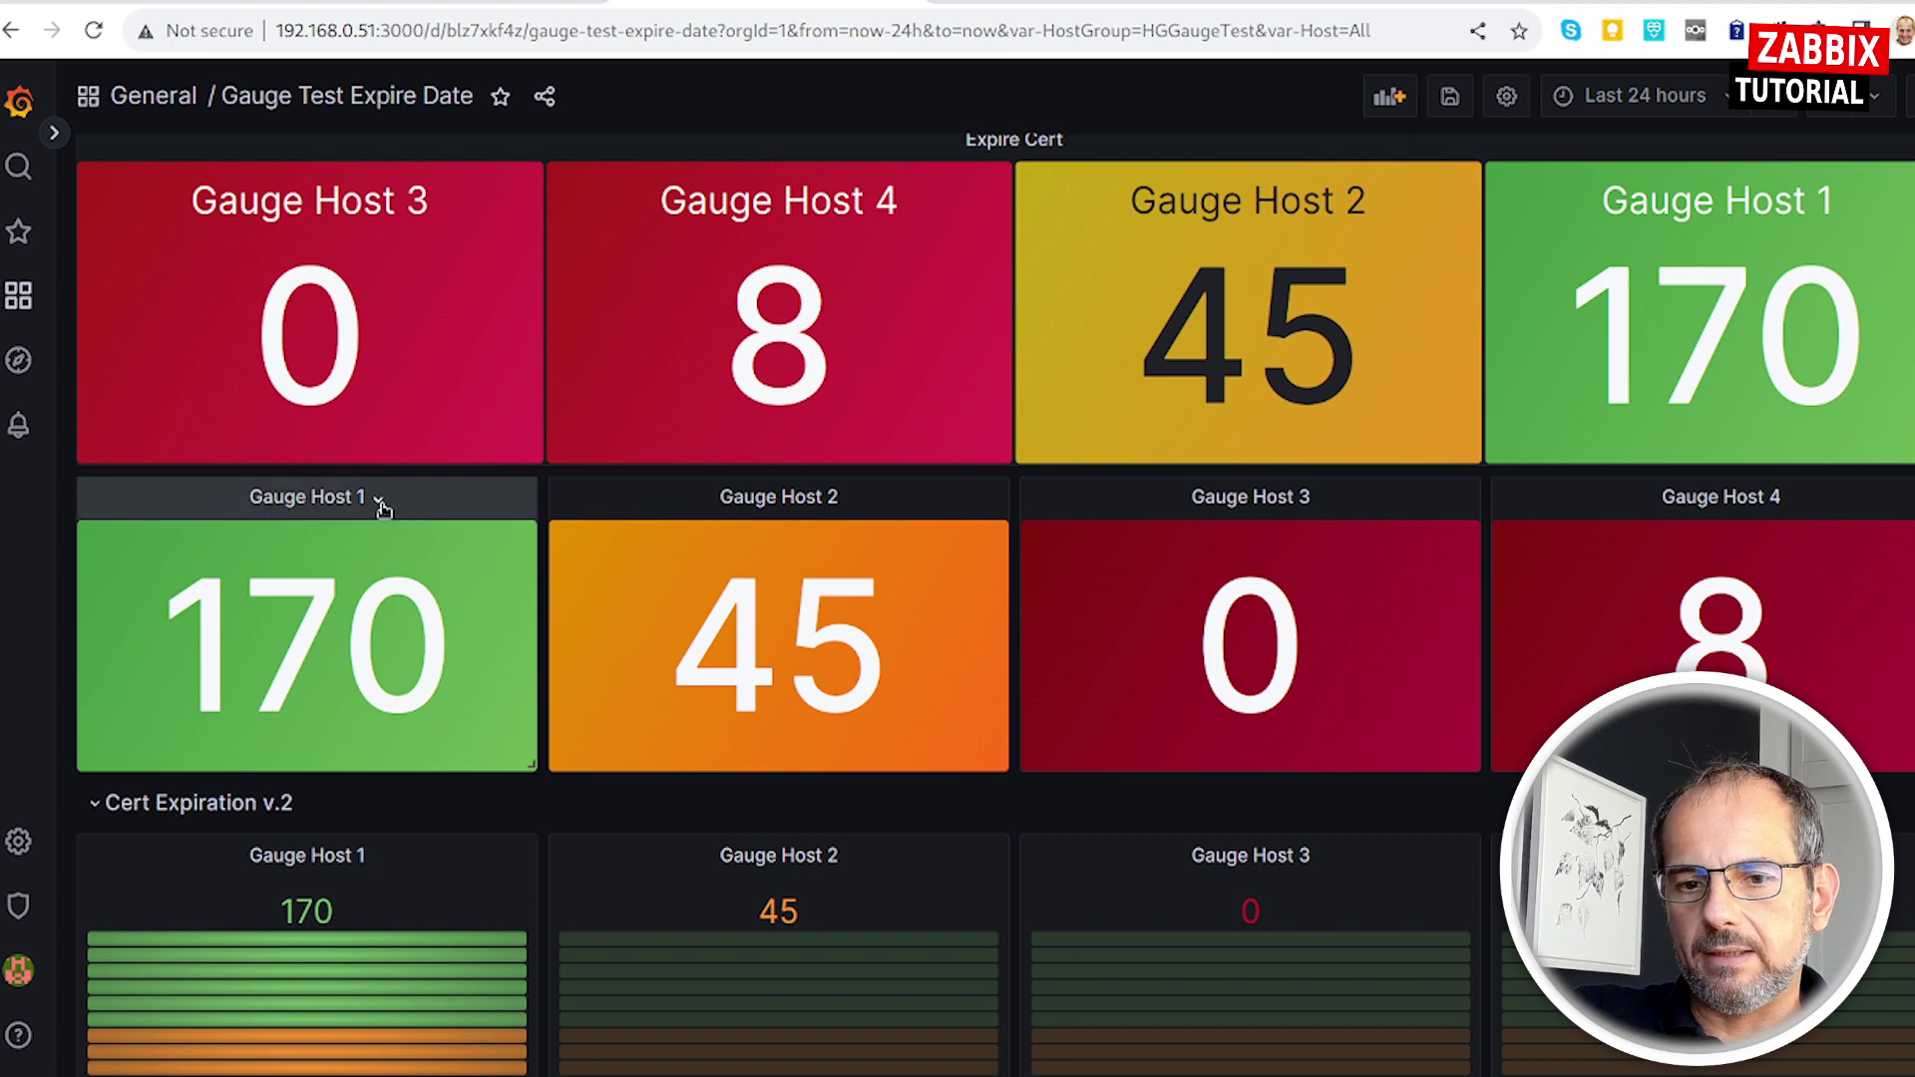
pyautogui.moveTo(307, 798)
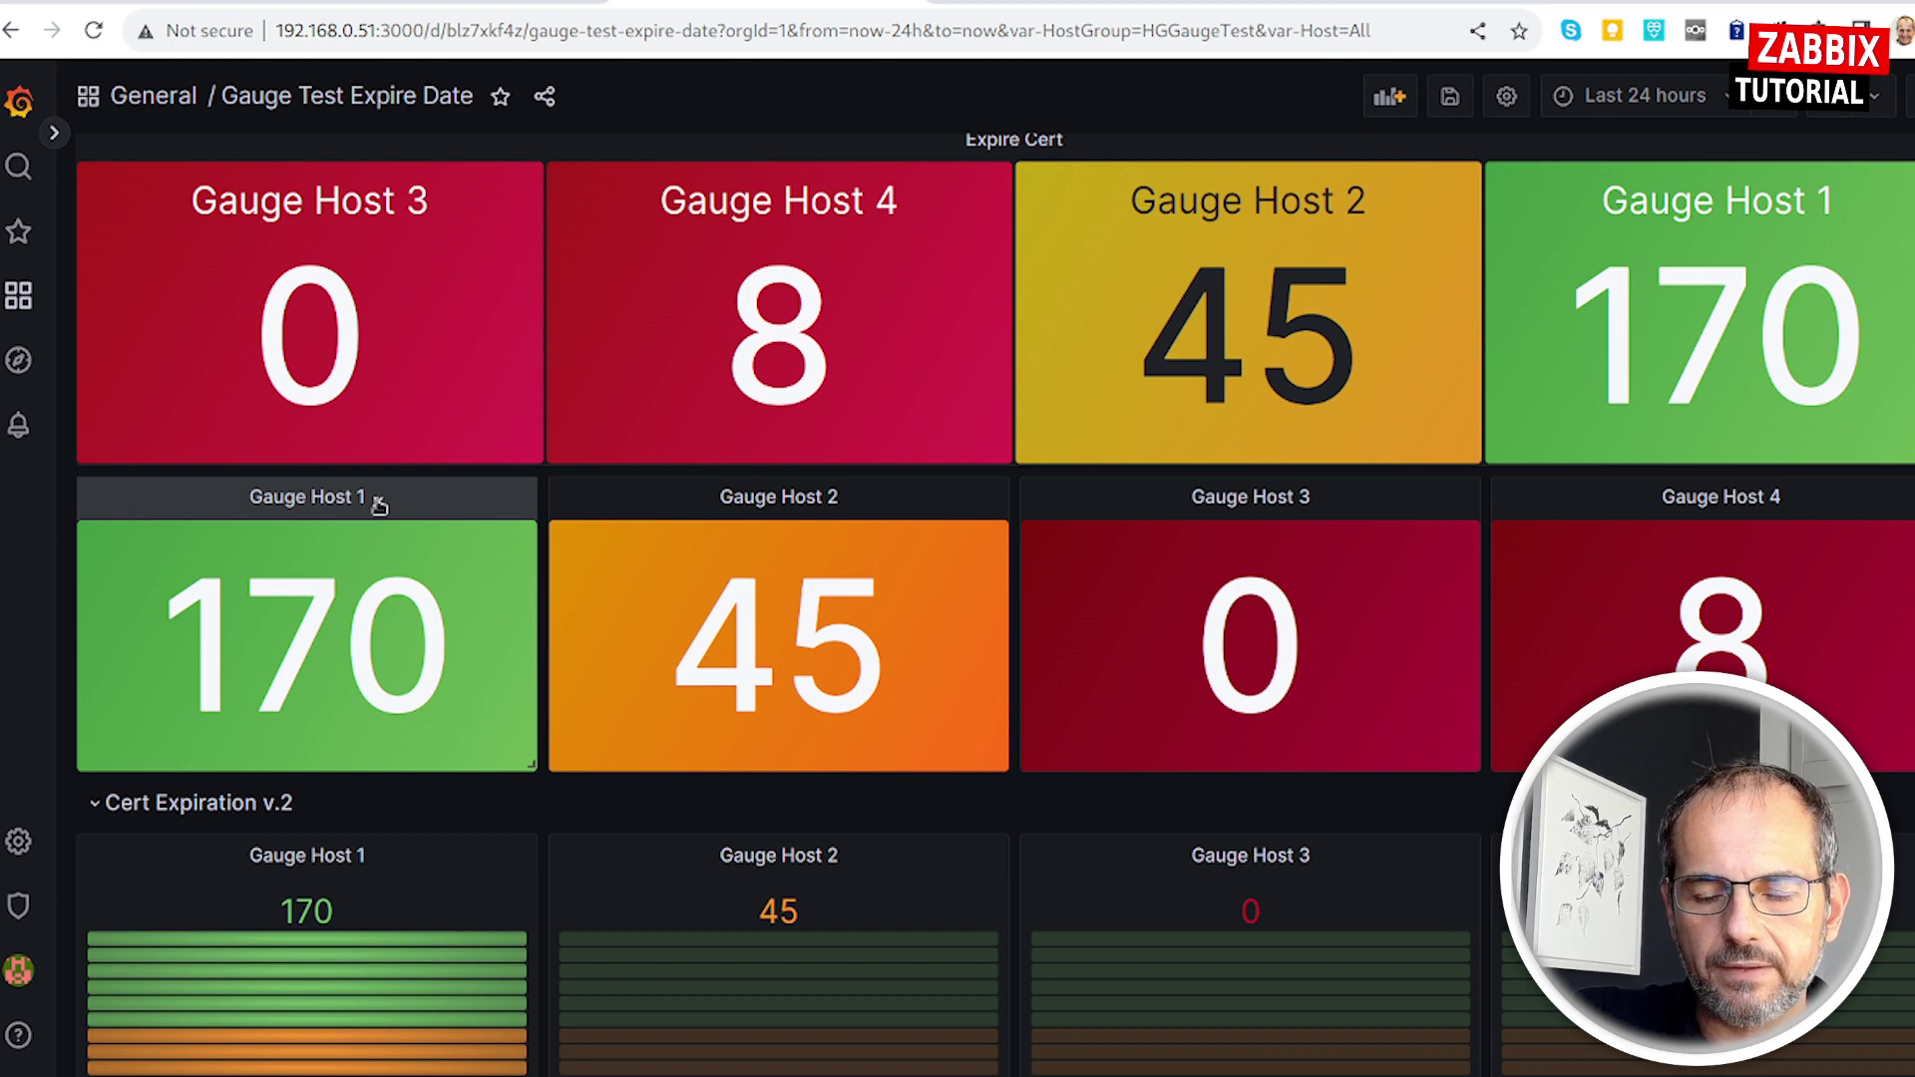
pyautogui.scroll(8, 374, 494)
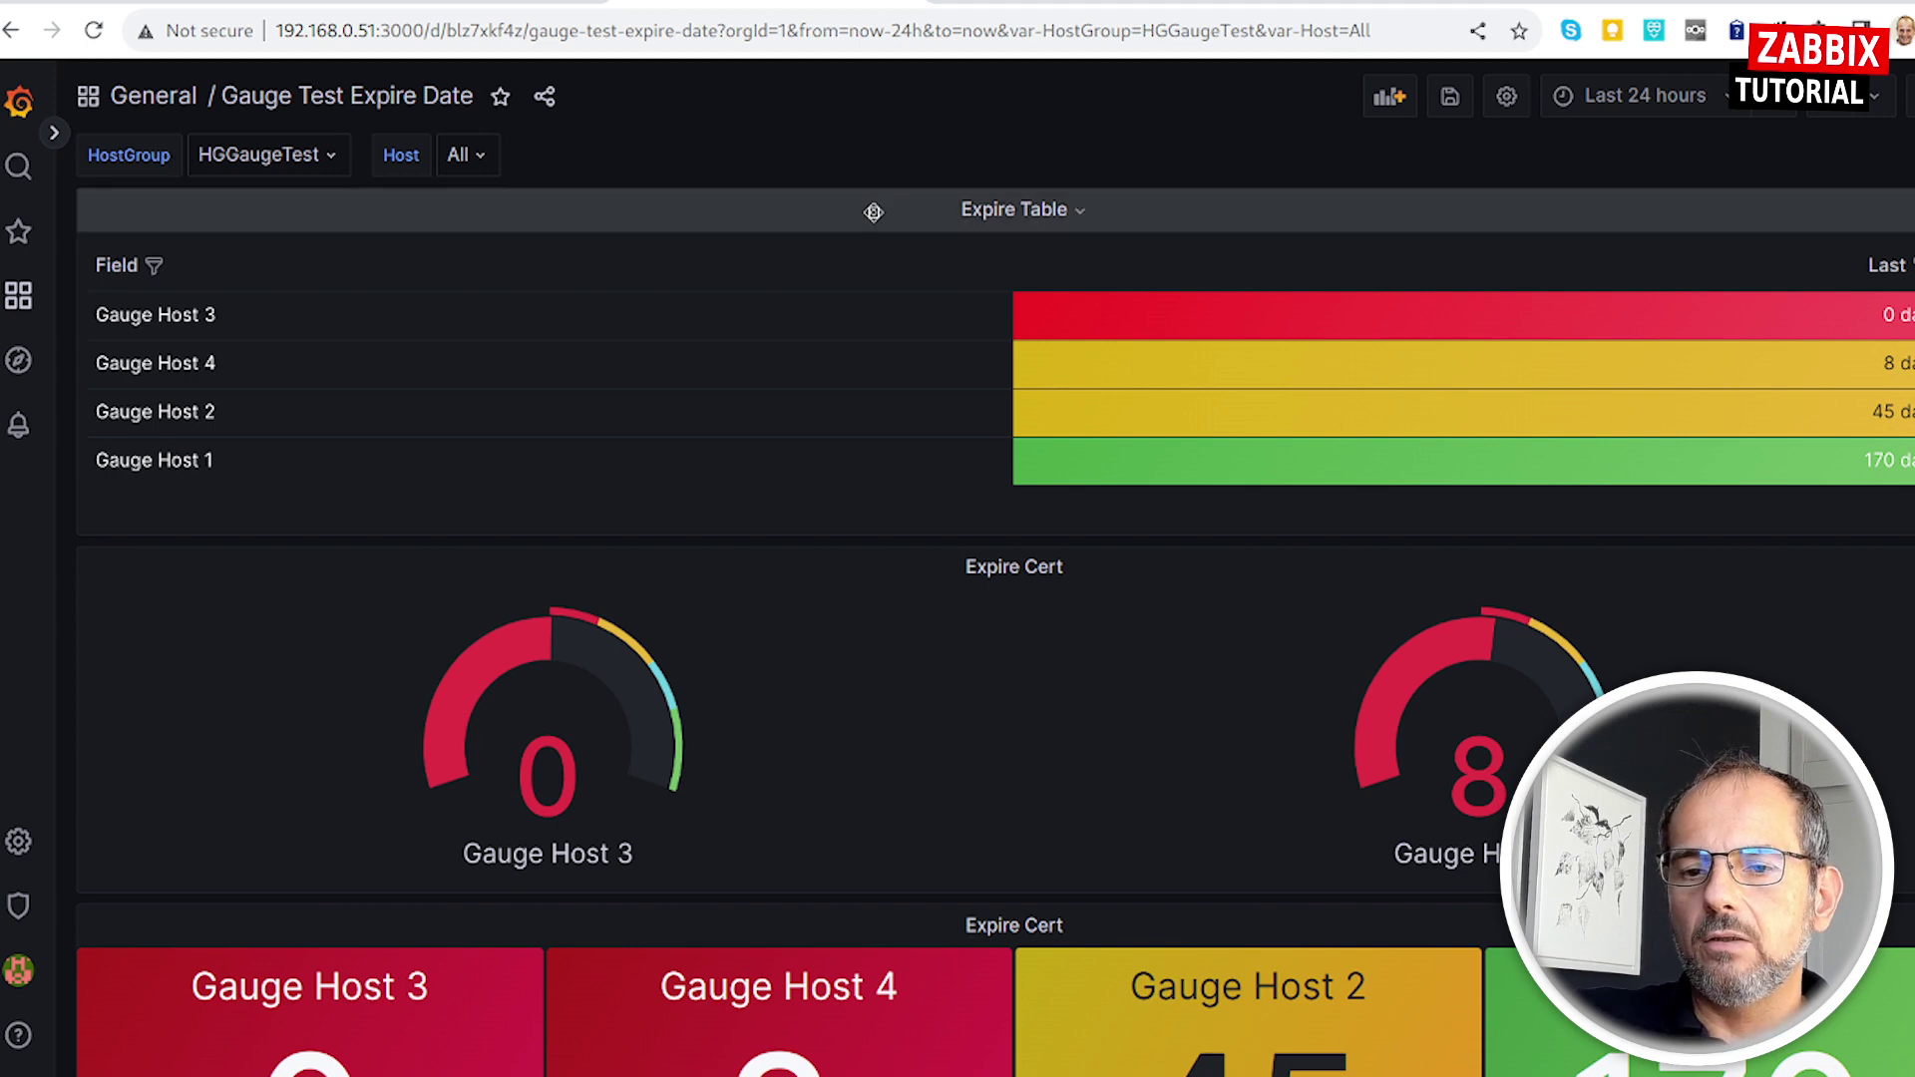
pyautogui.moveTo(874, 211)
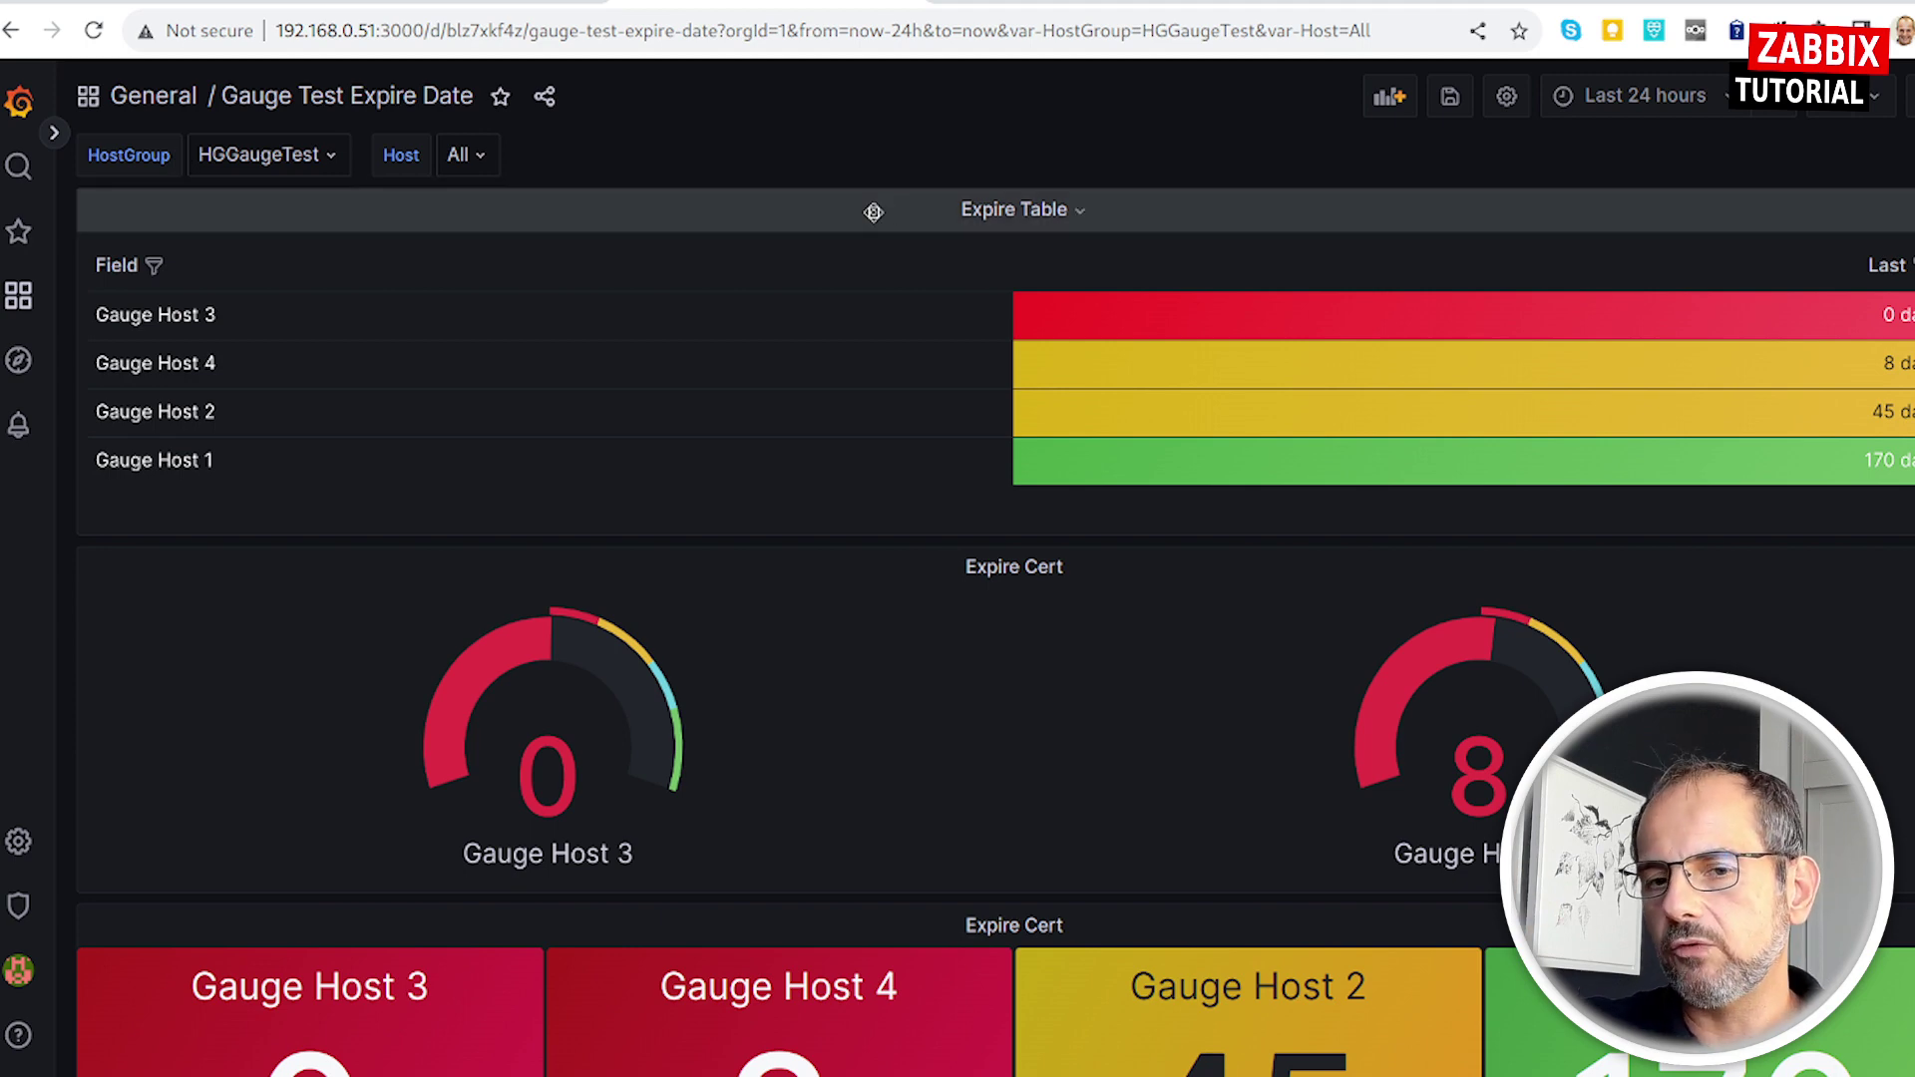
pyautogui.click(464, 155)
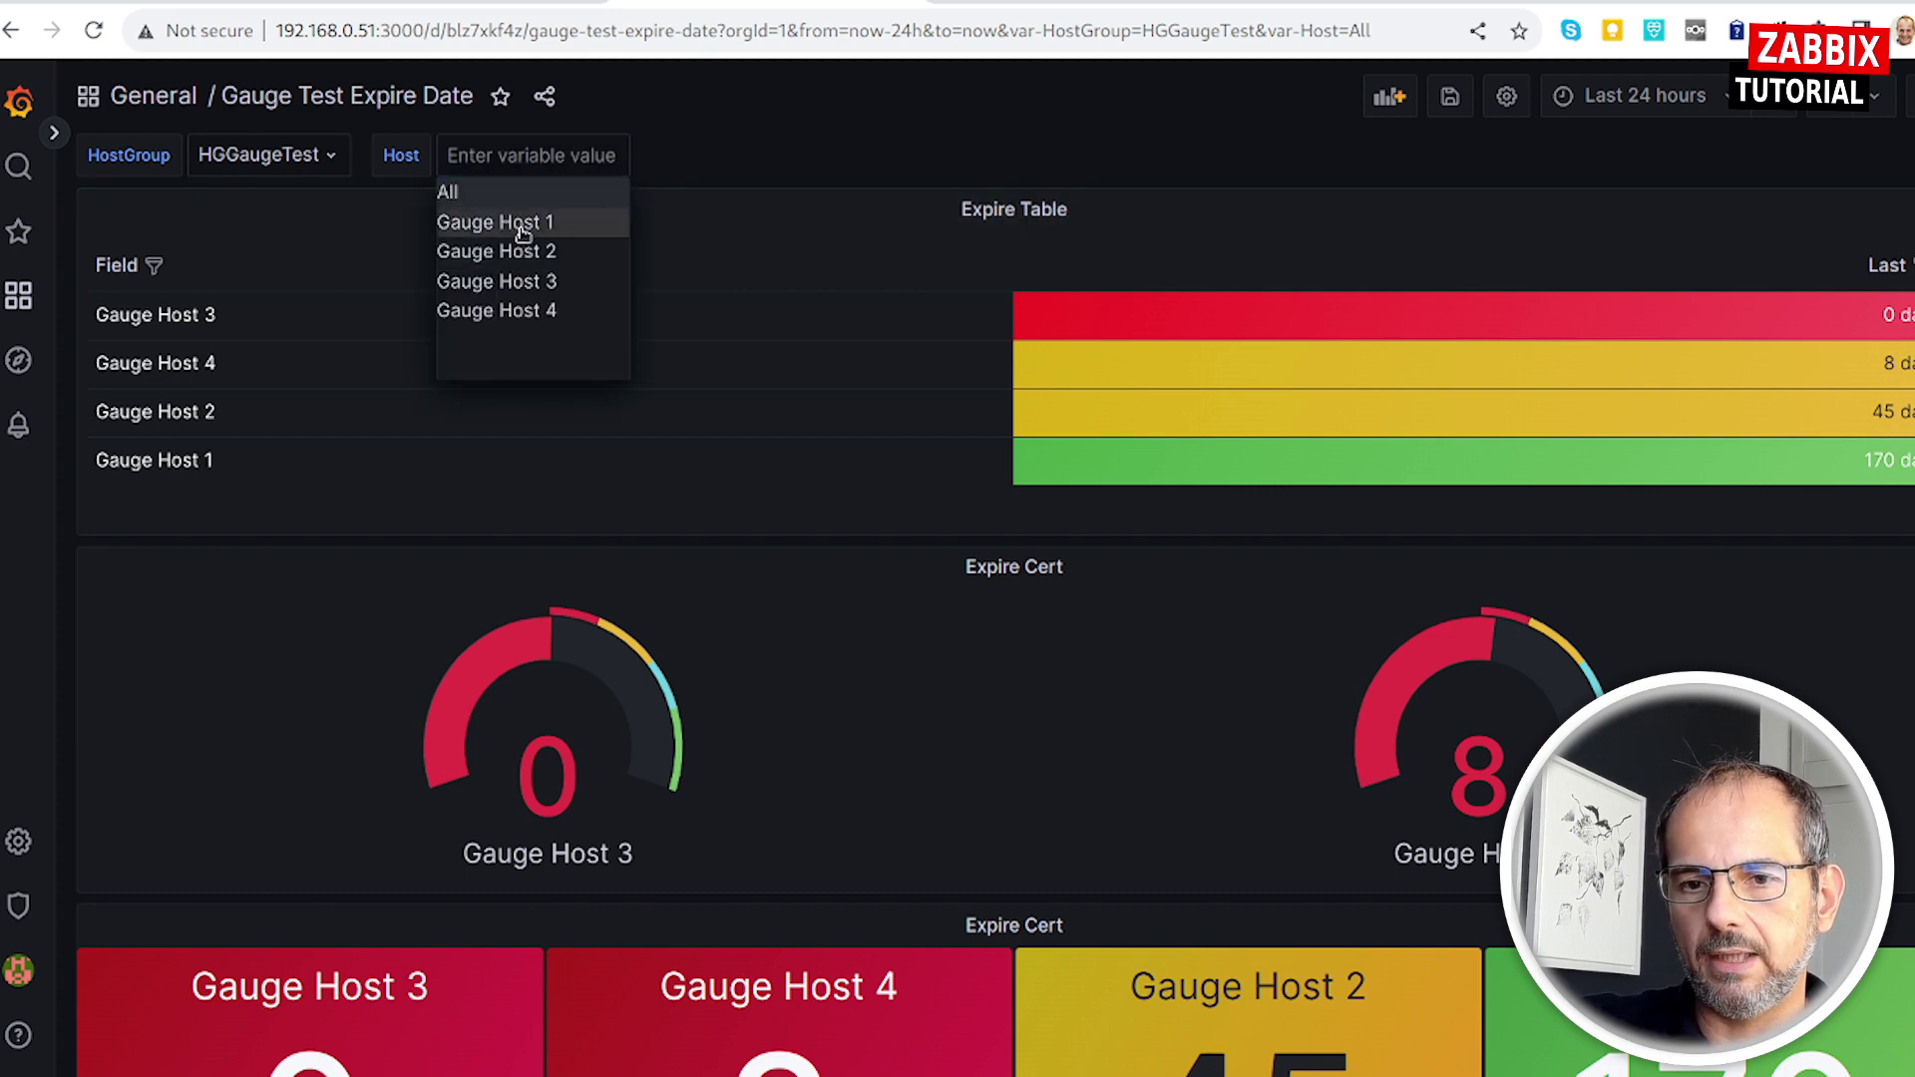
pyautogui.click(527, 229)
pyautogui.scroll(-3, 821, 663)
pyautogui.scroll(-5, 821, 663)
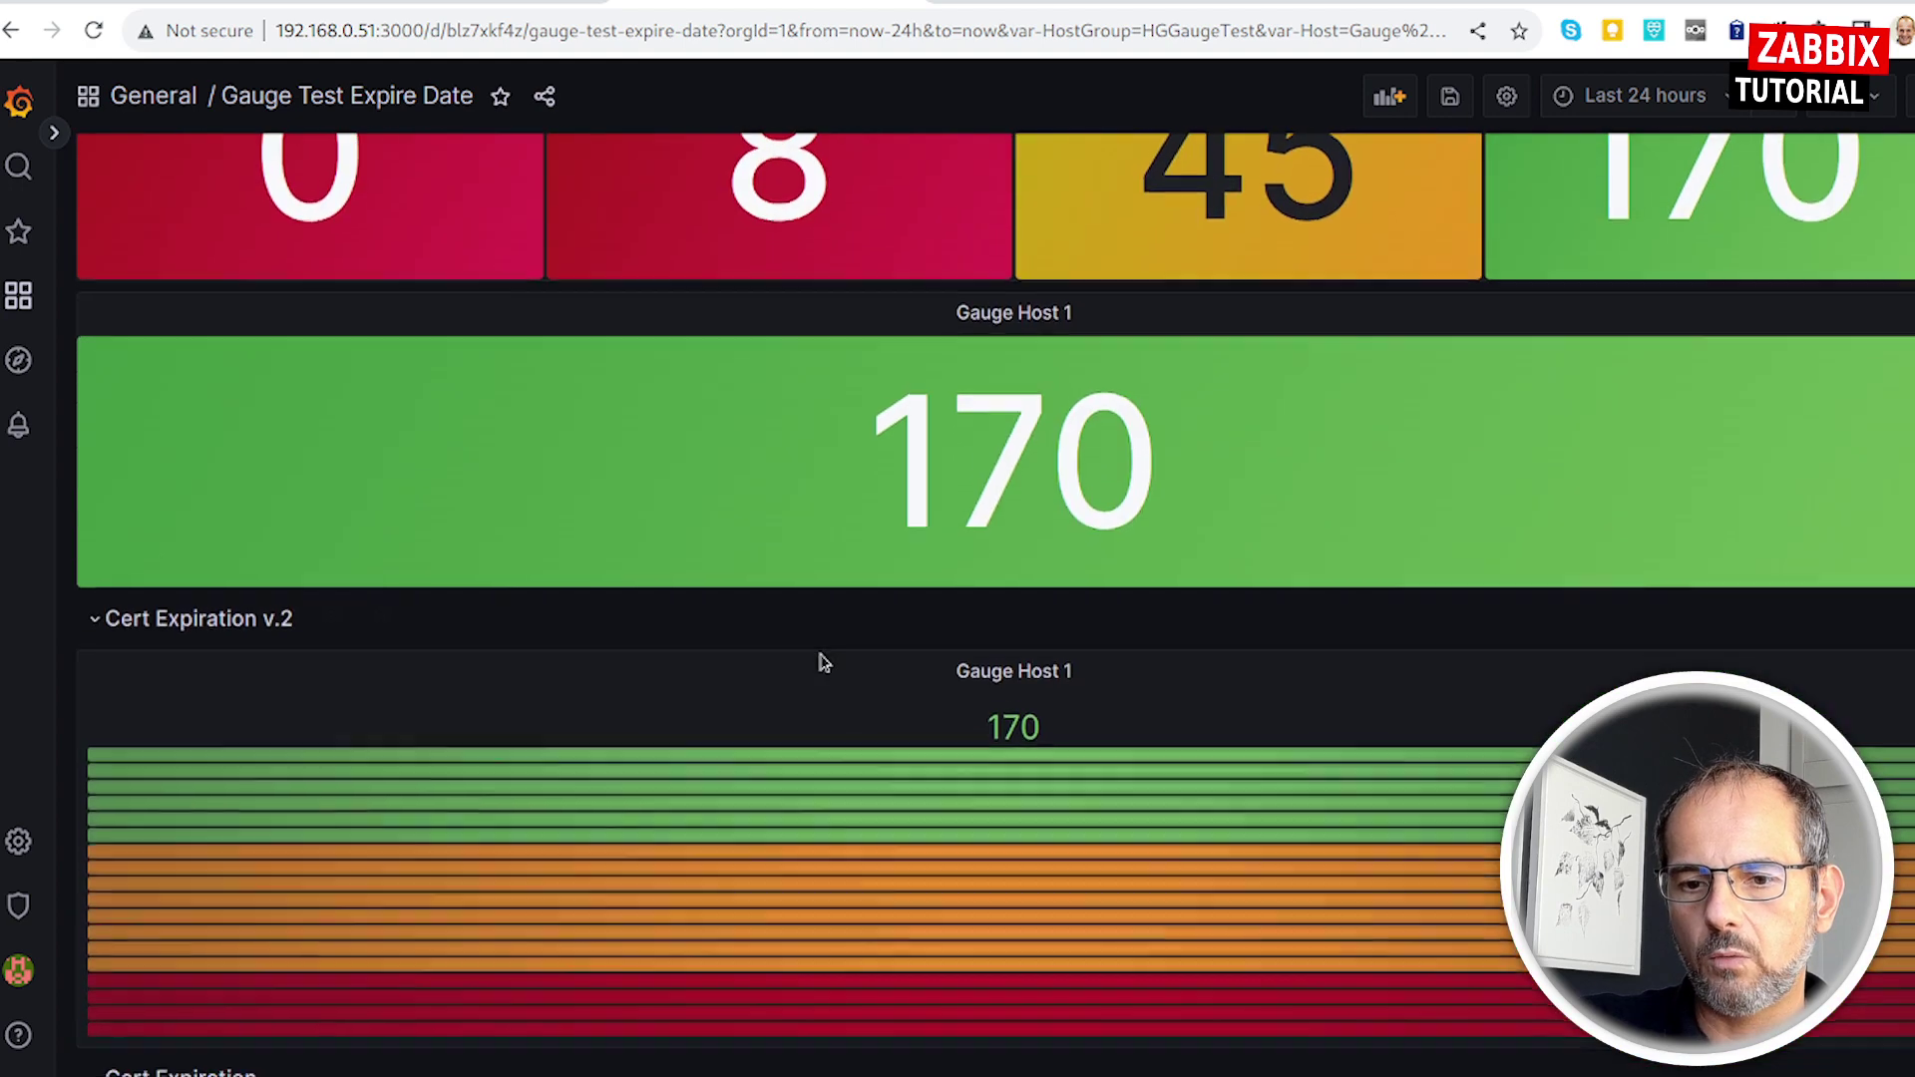
pyautogui.scroll(-2, 1033, 400)
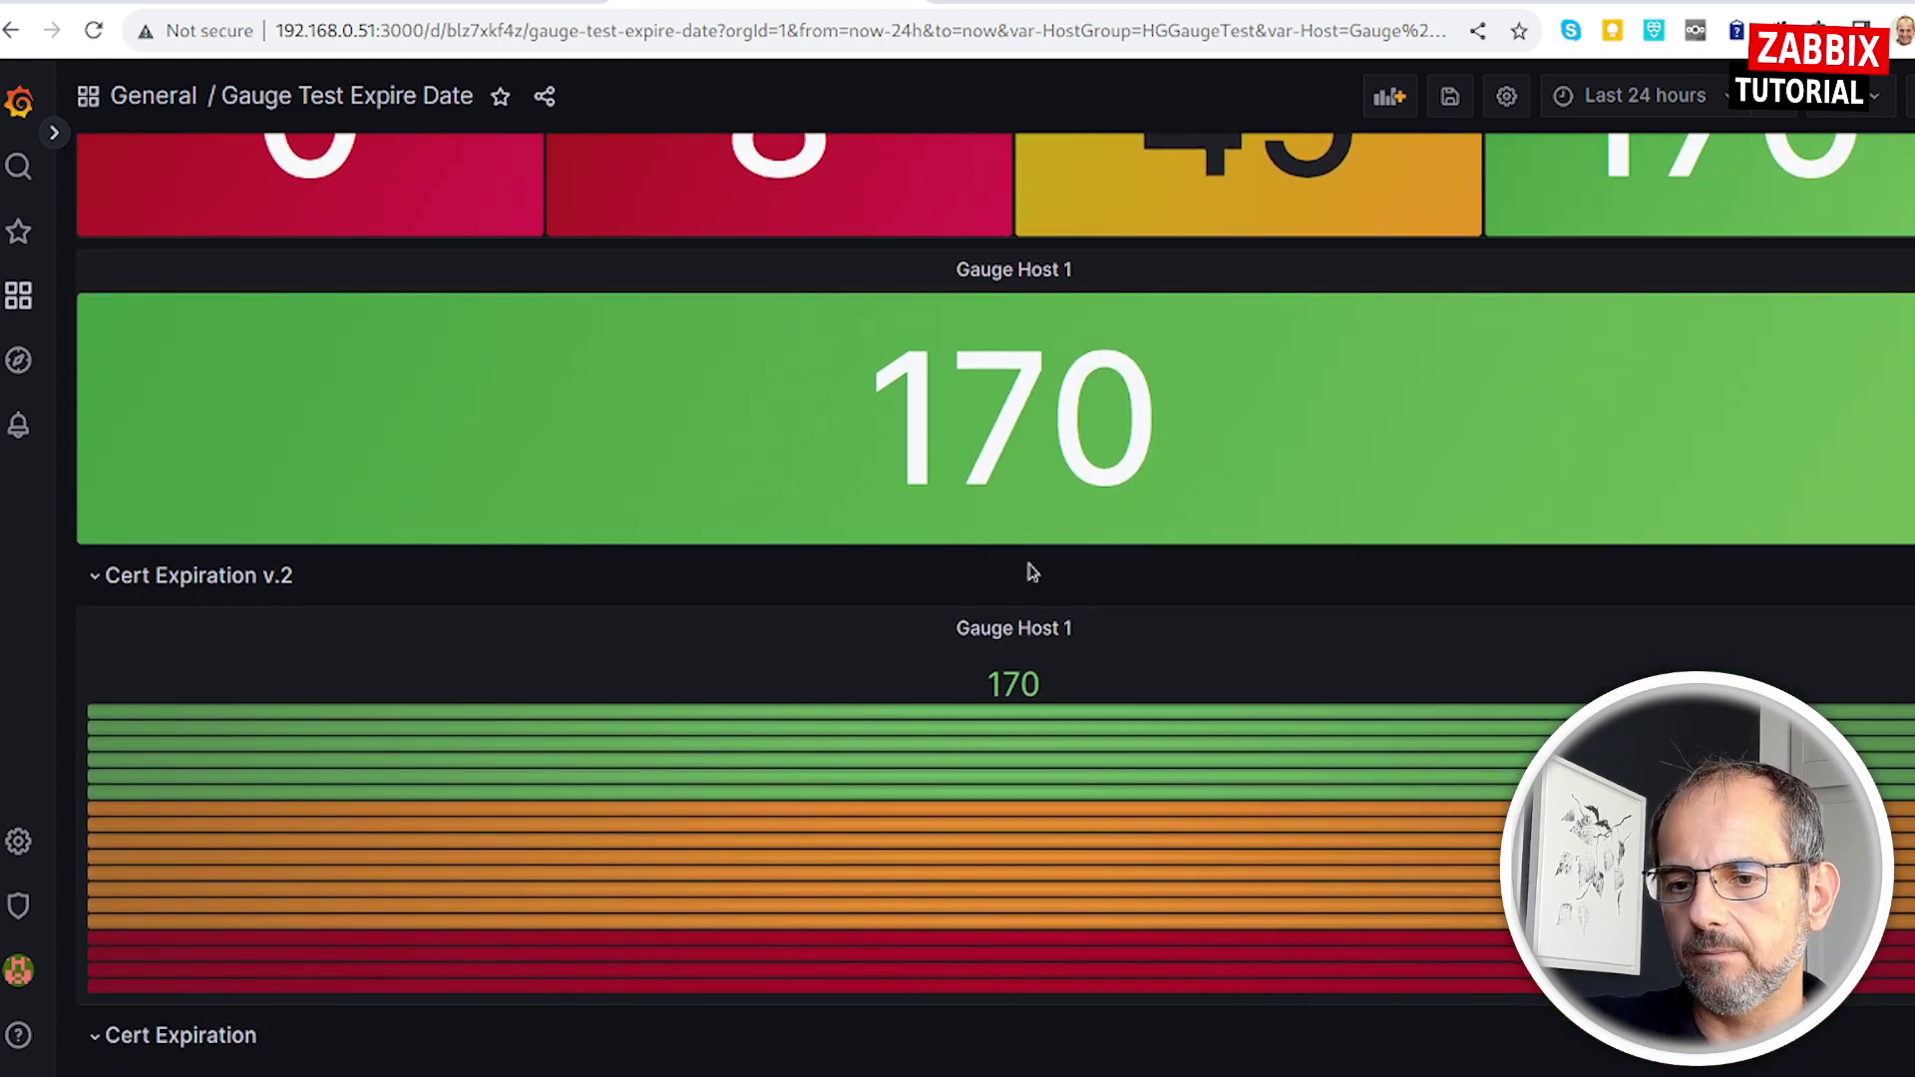
pyautogui.scroll(2, 987, 544)
pyautogui.scroll(5, 765, 688)
pyautogui.scroll(2, 735, 666)
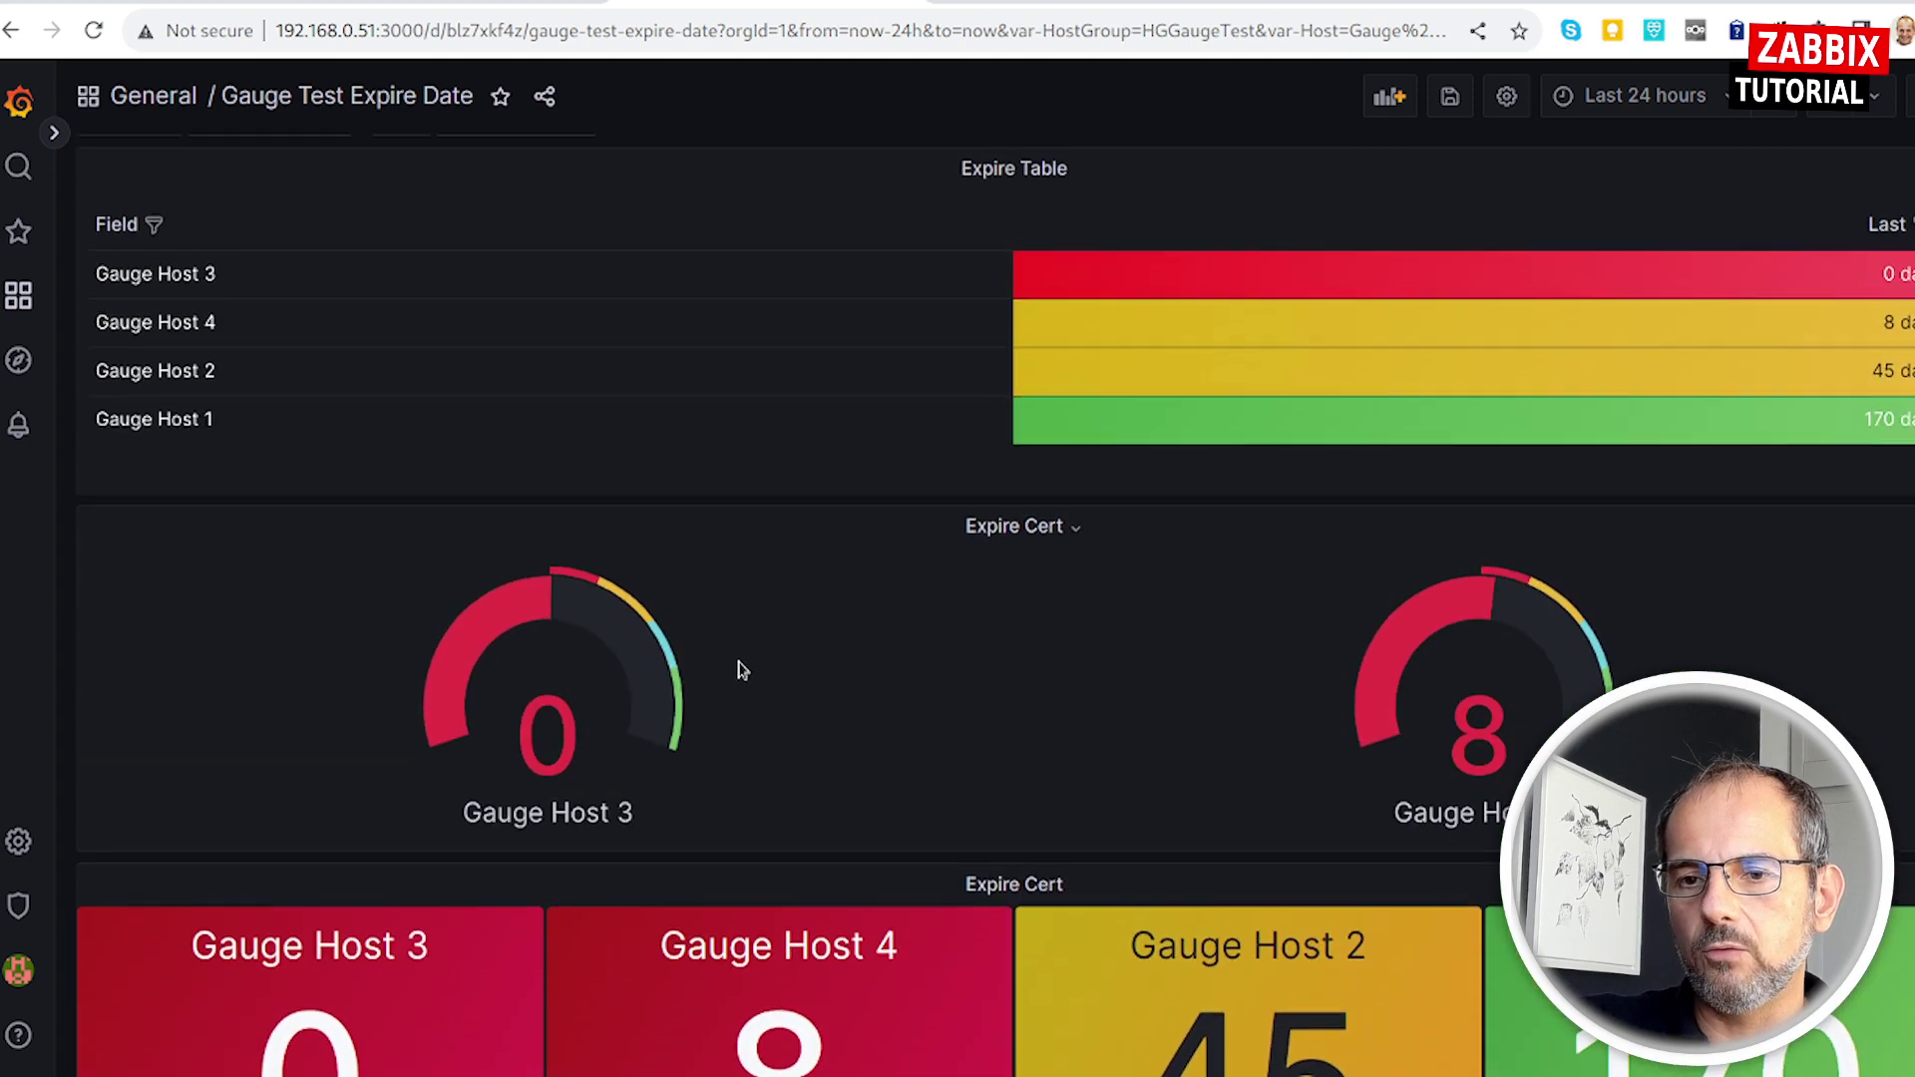
pyautogui.scroll(1, 735, 666)
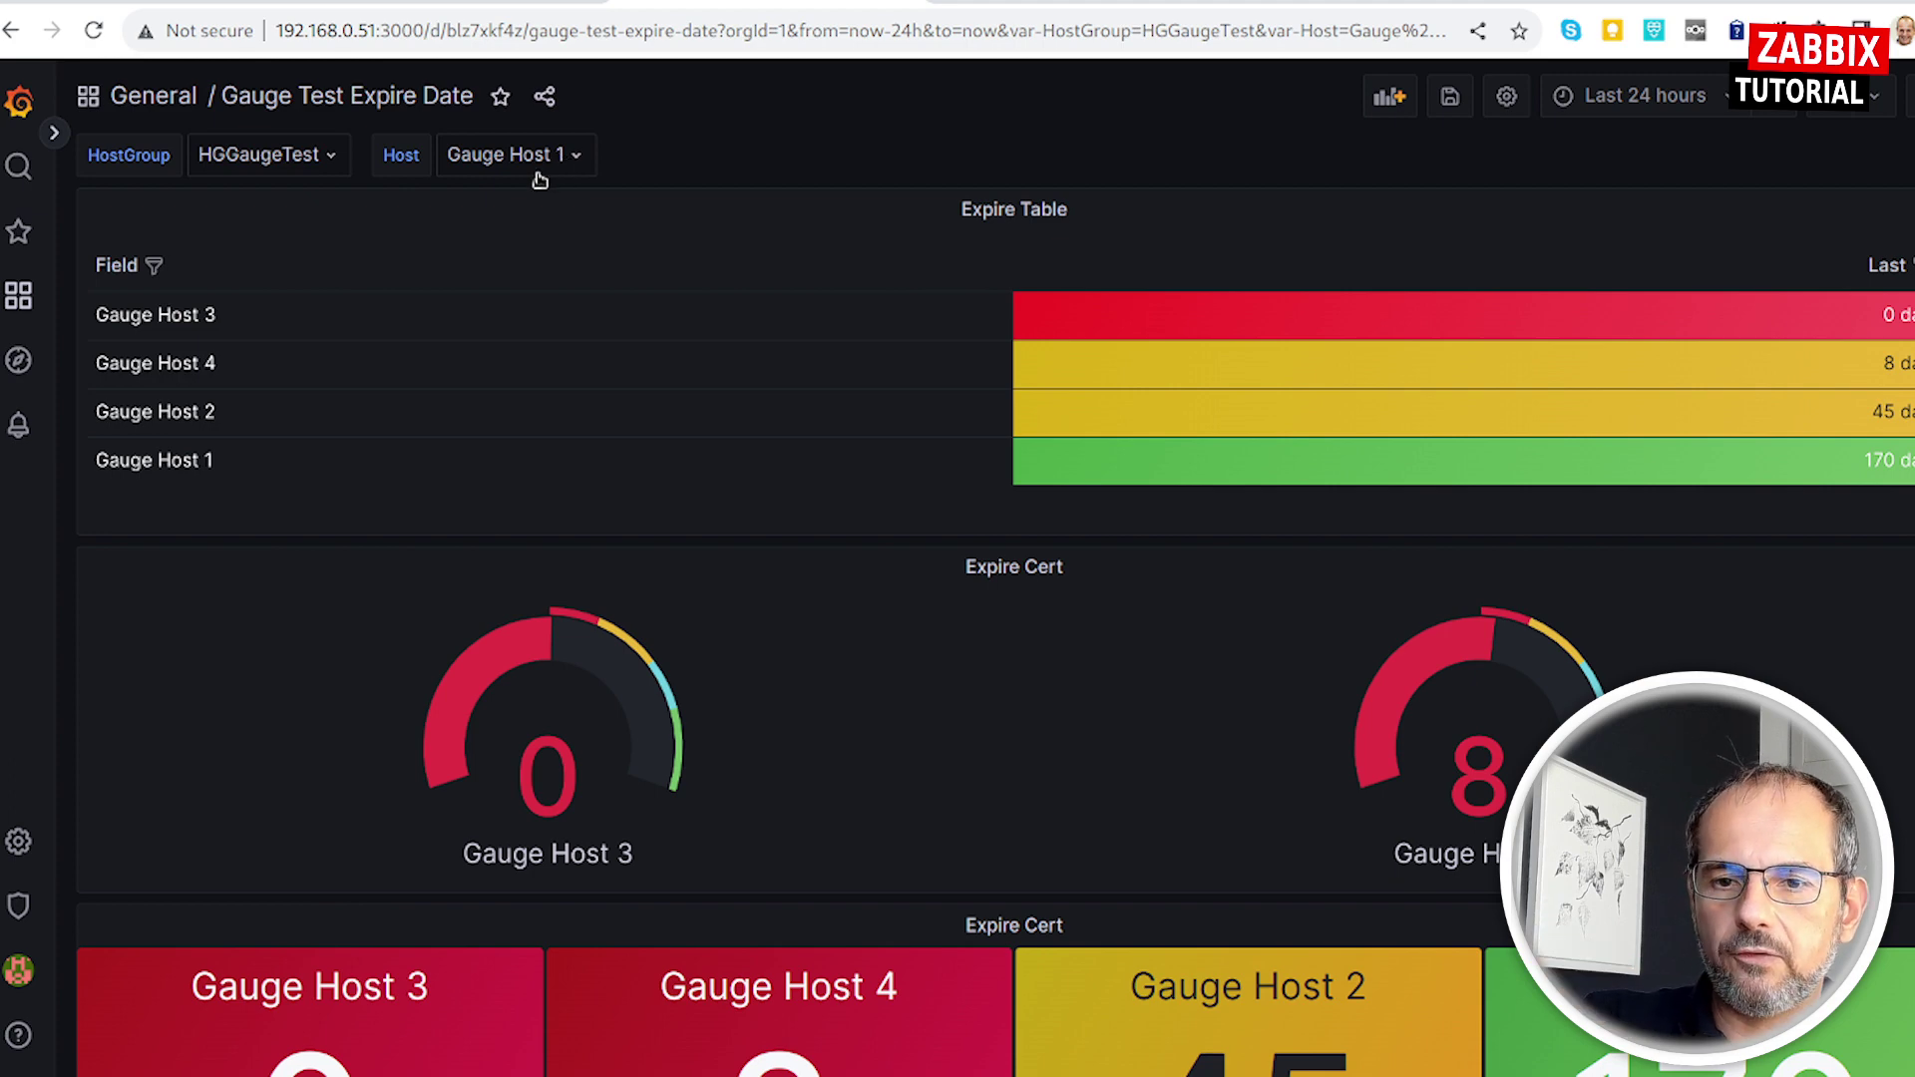
pyautogui.click(538, 155)
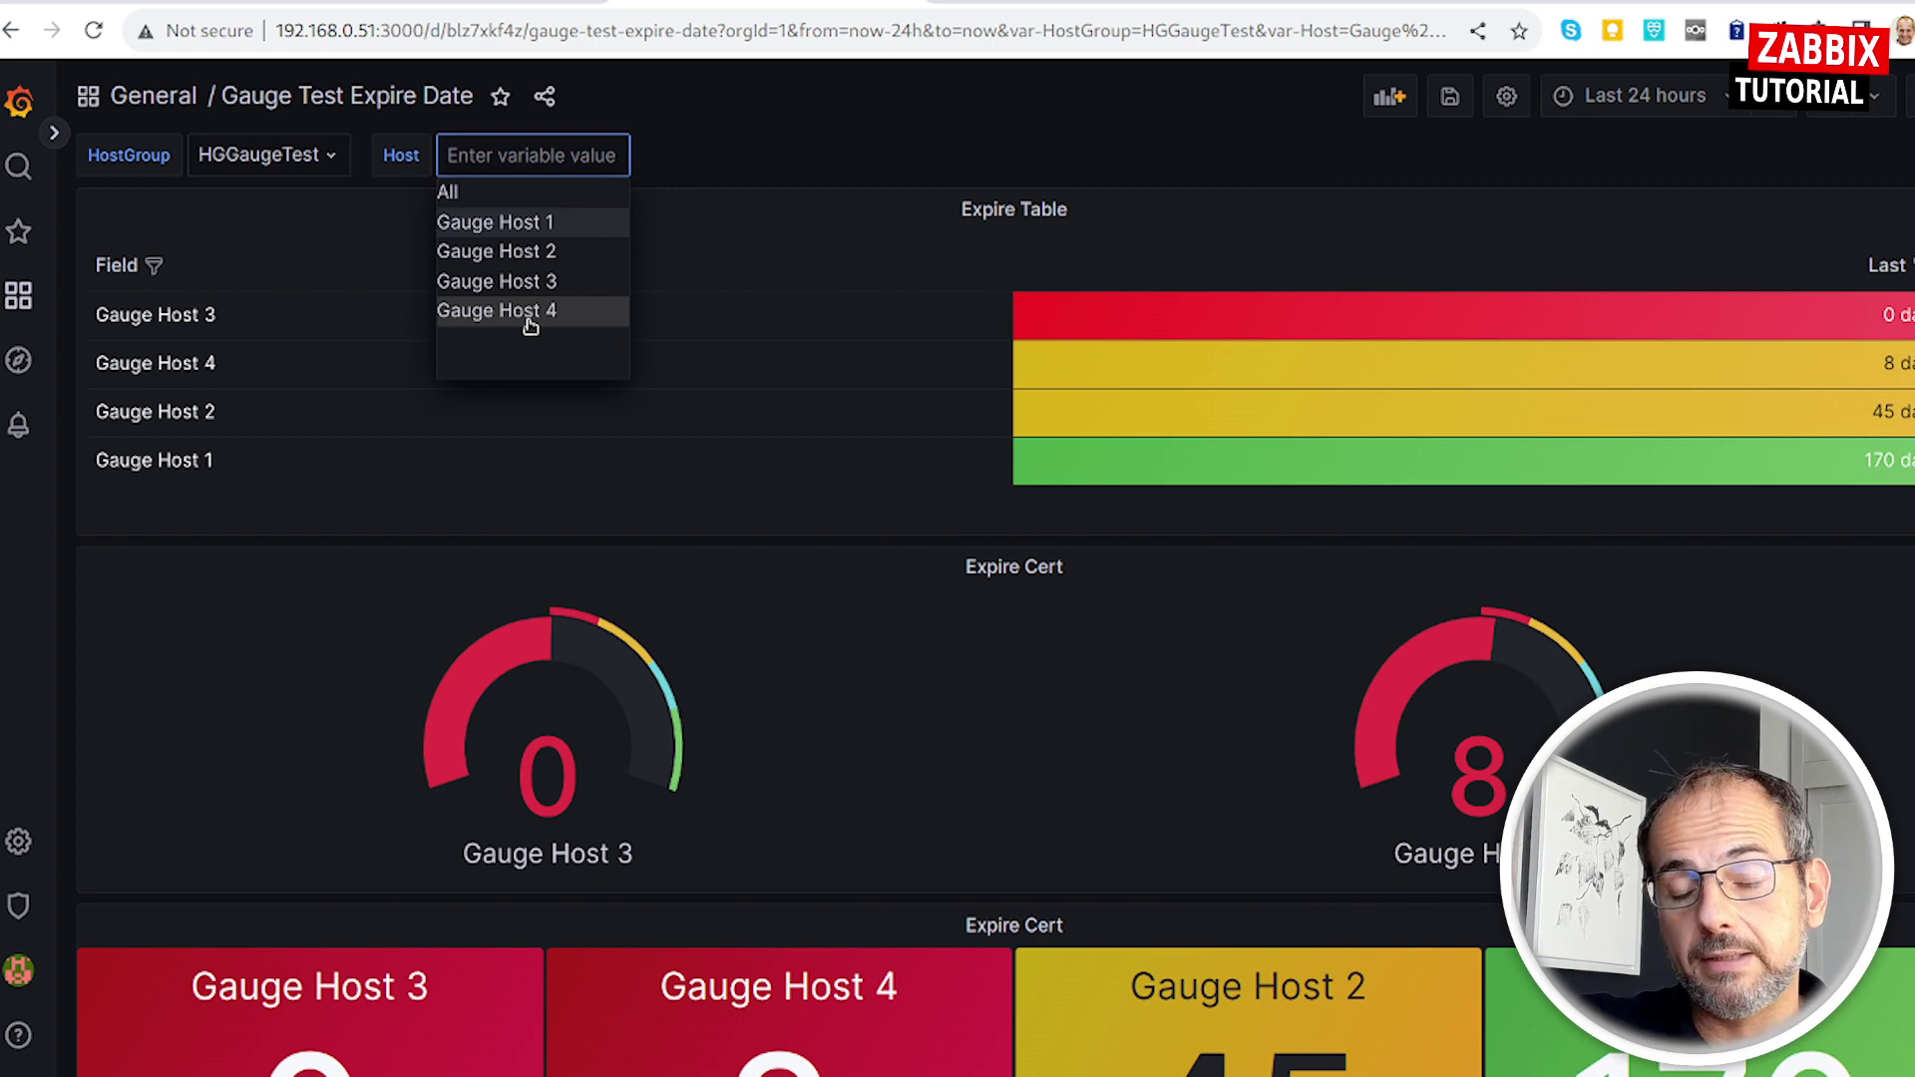
pyautogui.click(484, 192)
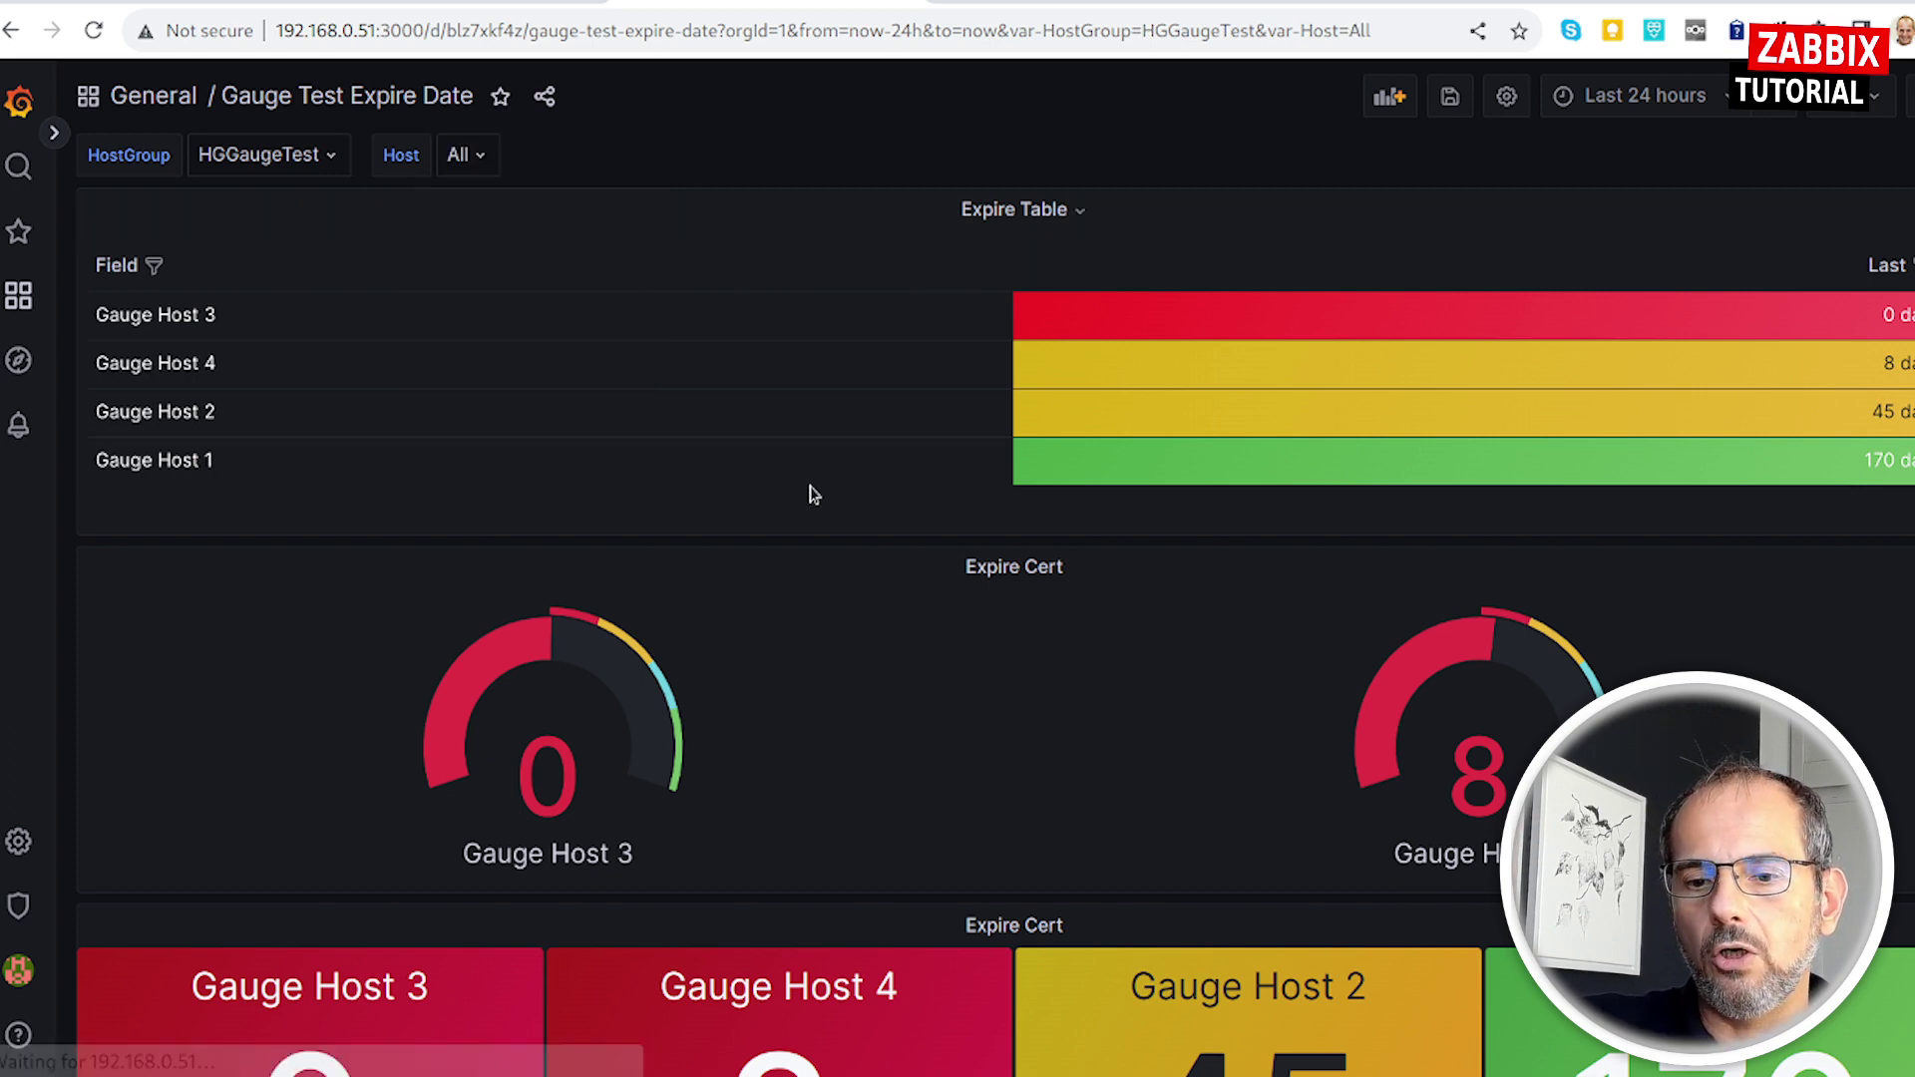
pyautogui.scroll(-5, 814, 493)
pyautogui.scroll(-5, 816, 496)
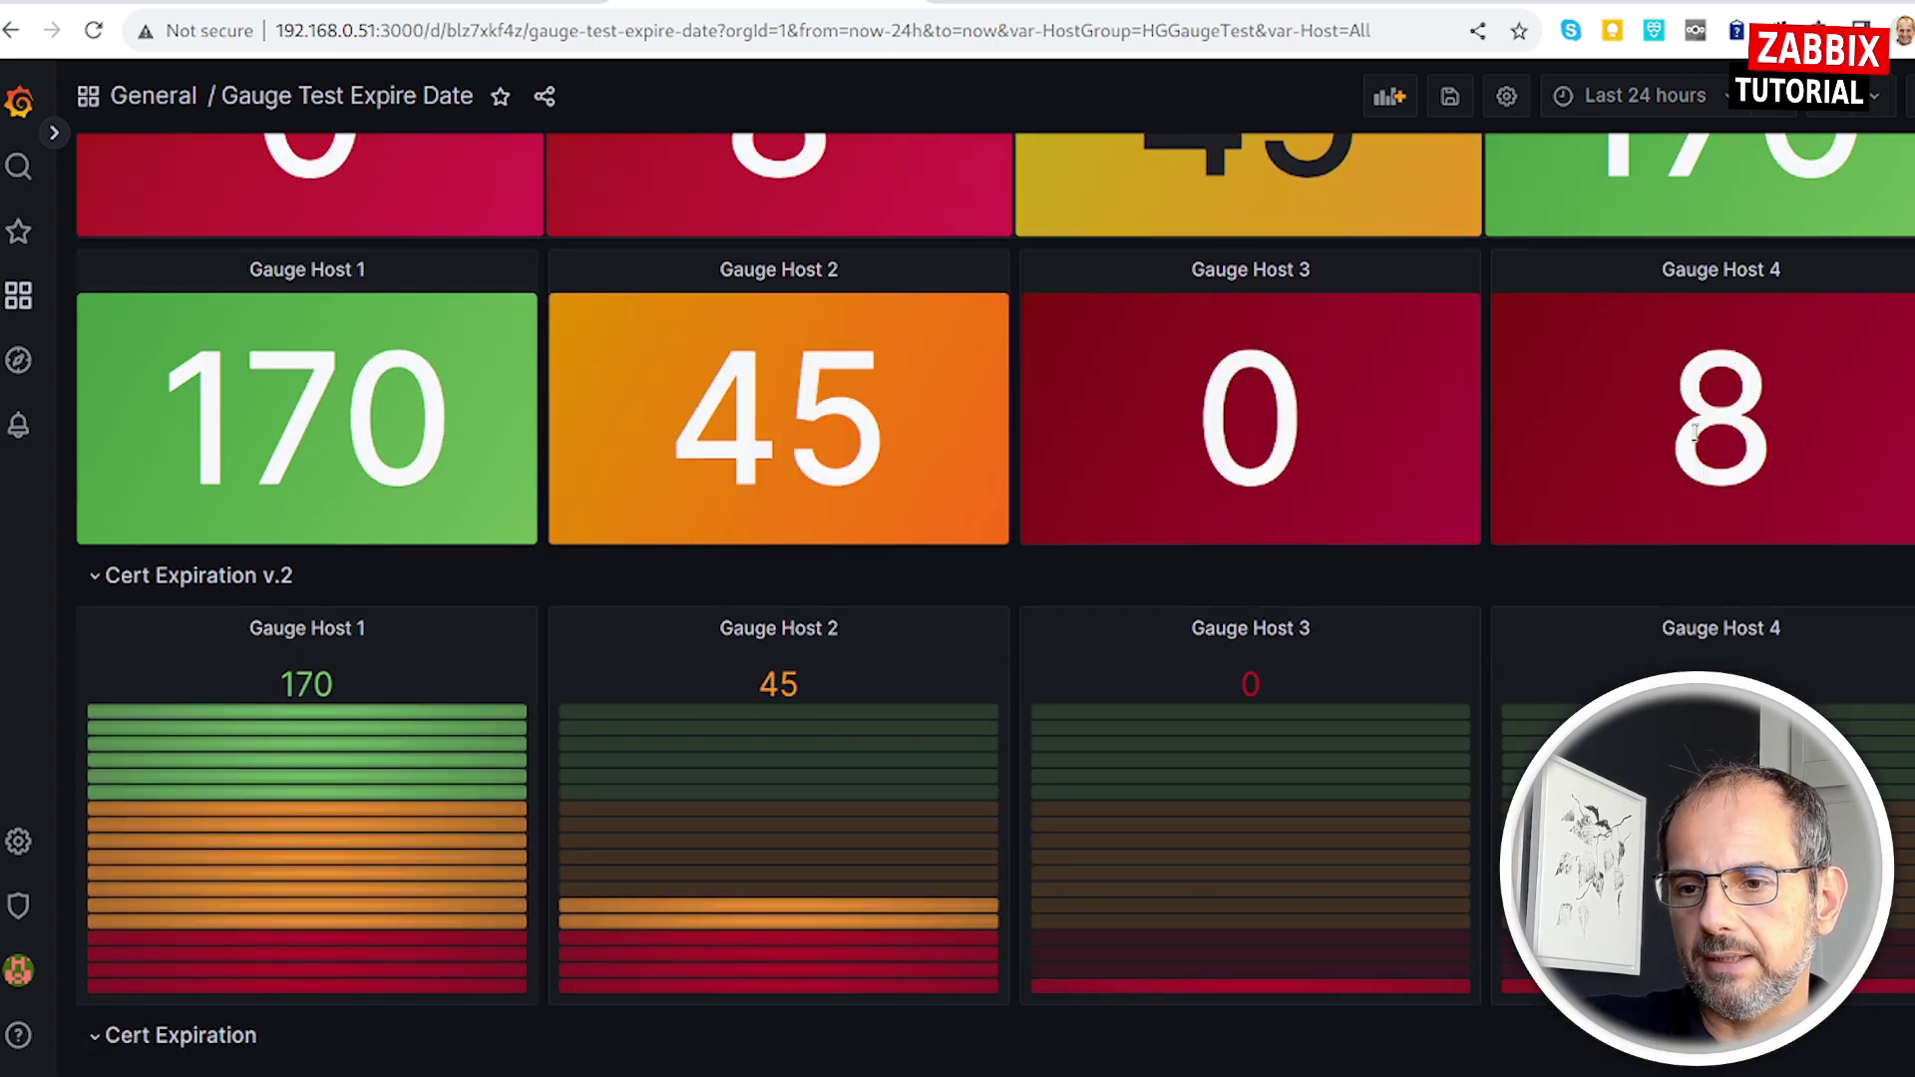
# Edit the Gauge Host 1 stat panel and expand Repeat options to reveal Repeat by variable.
pyautogui.click(312, 276)
pyautogui.click(414, 354)
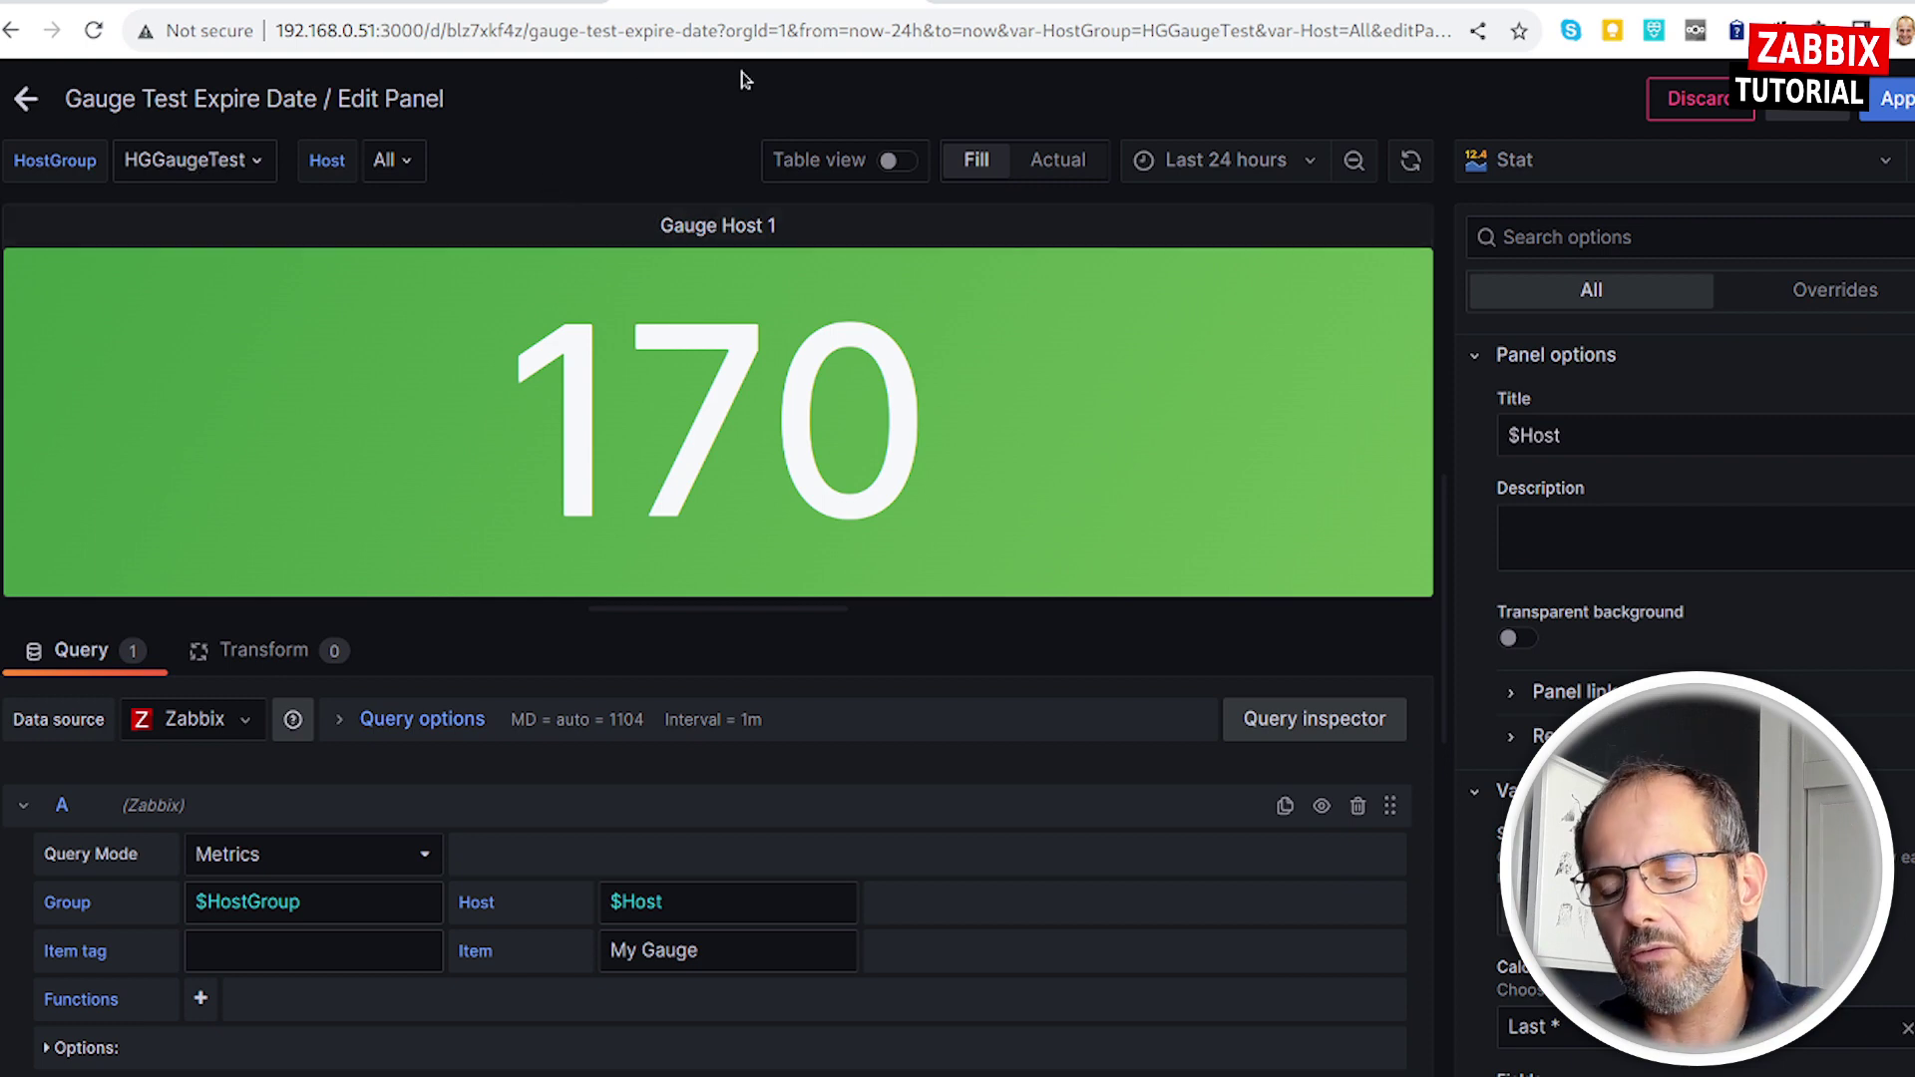
pyautogui.scroll(-2, 1423, 823)
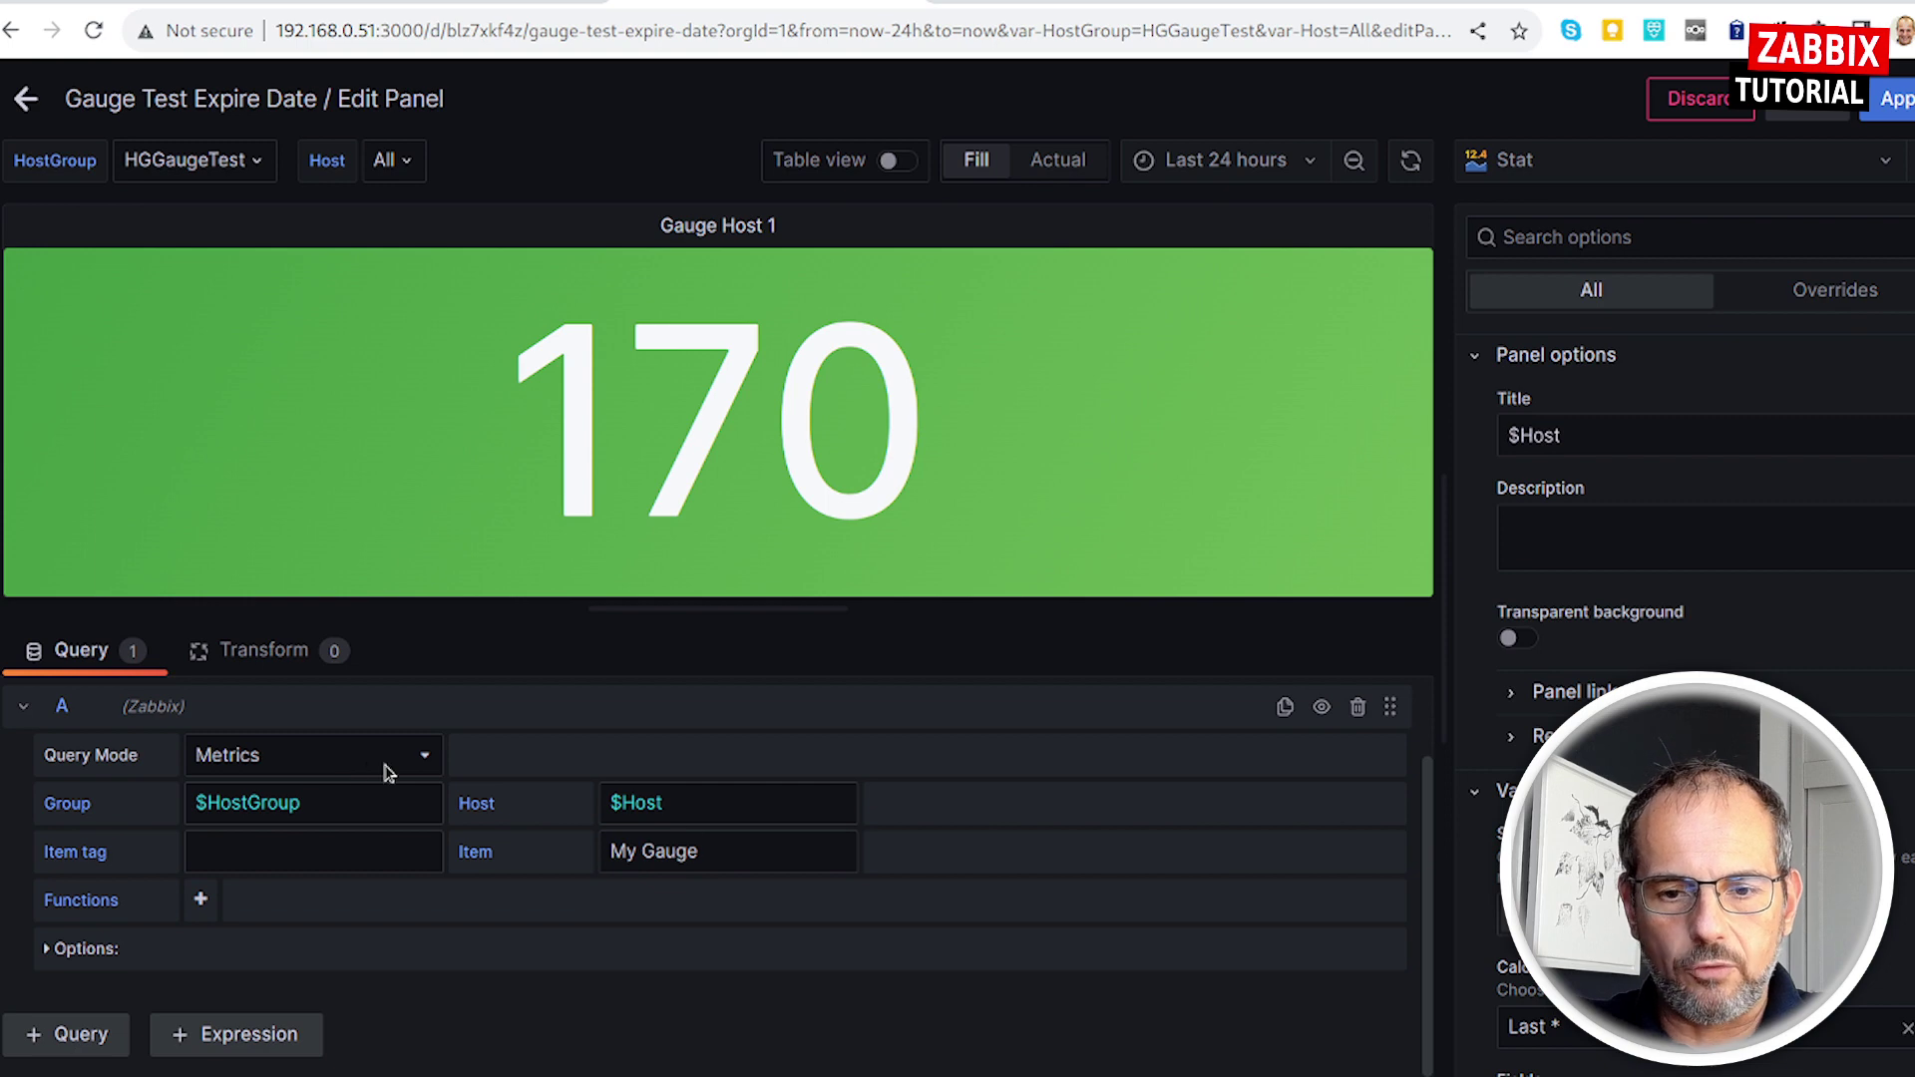
pyautogui.scroll(-2, 1645, 898)
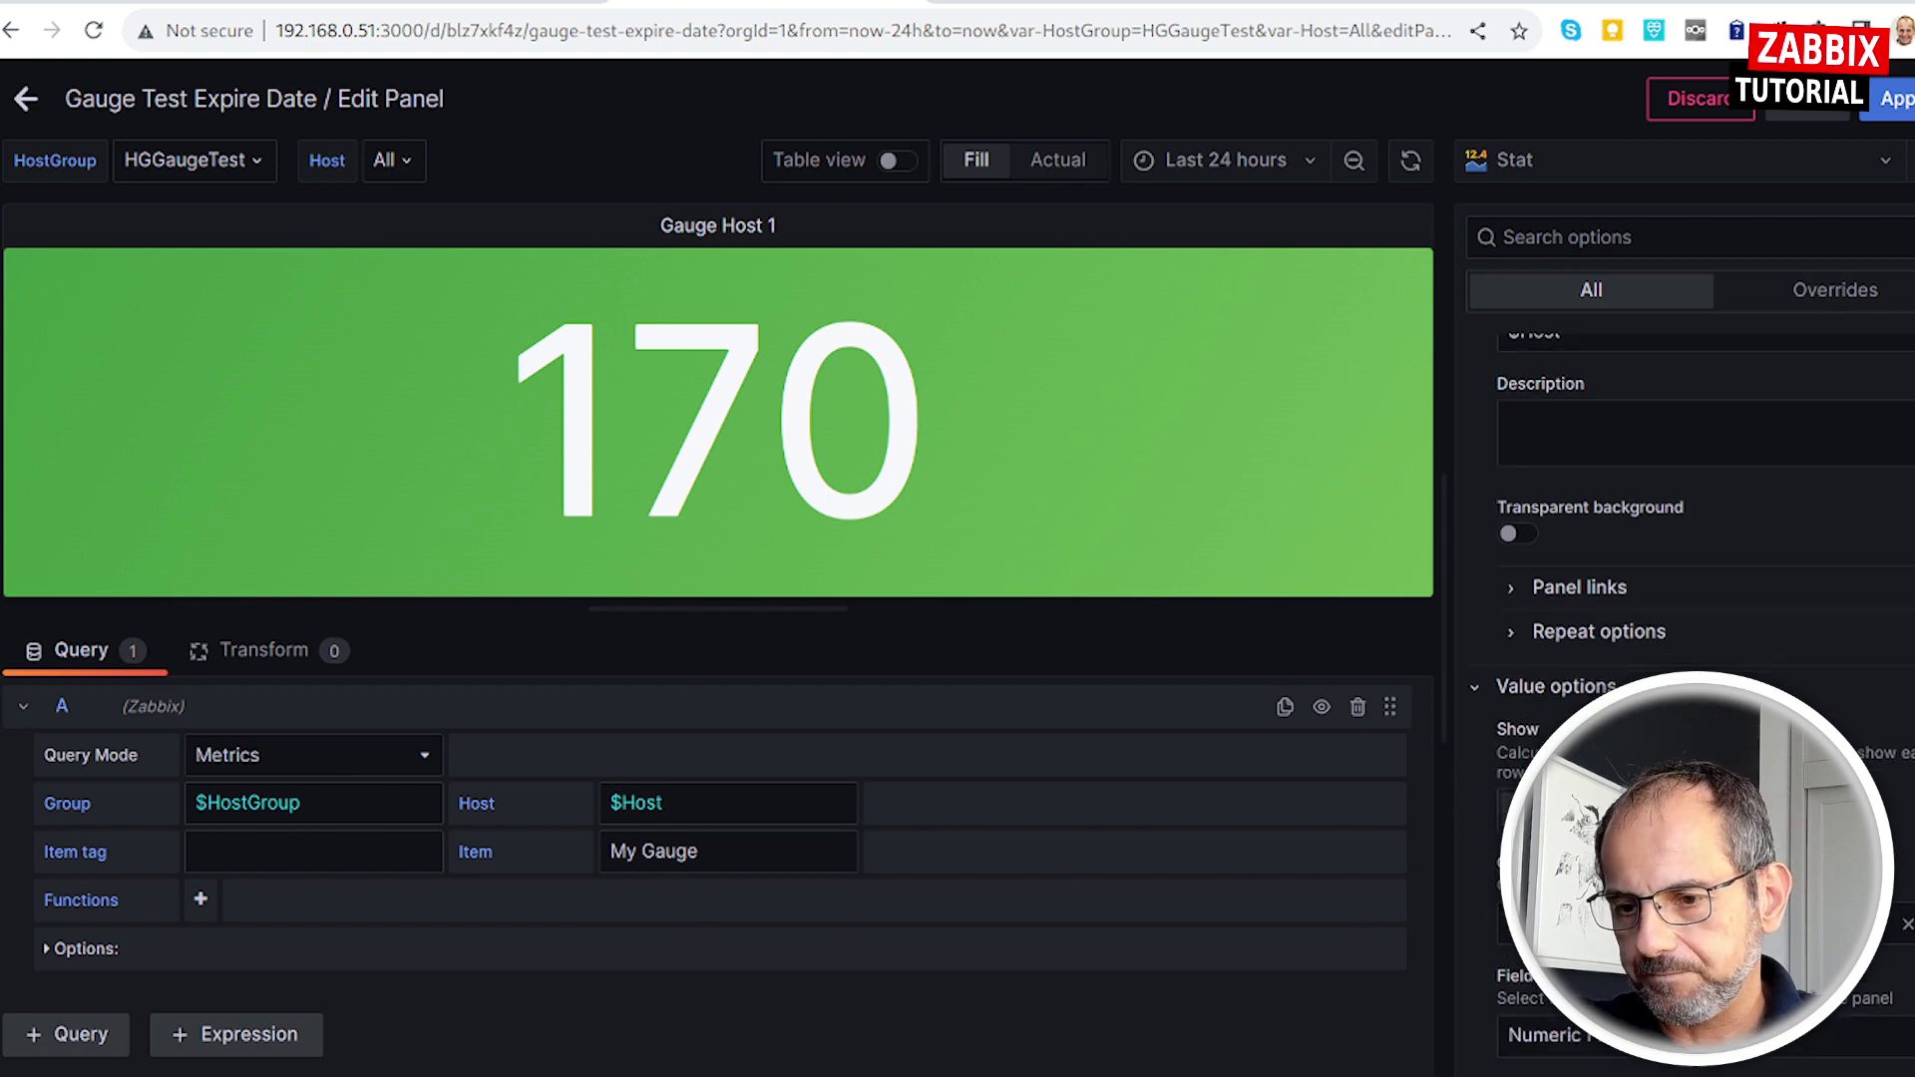
pyautogui.scroll(-4, 1645, 897)
pyautogui.scroll(-1, 1646, 898)
pyautogui.scroll(-1, 1686, 599)
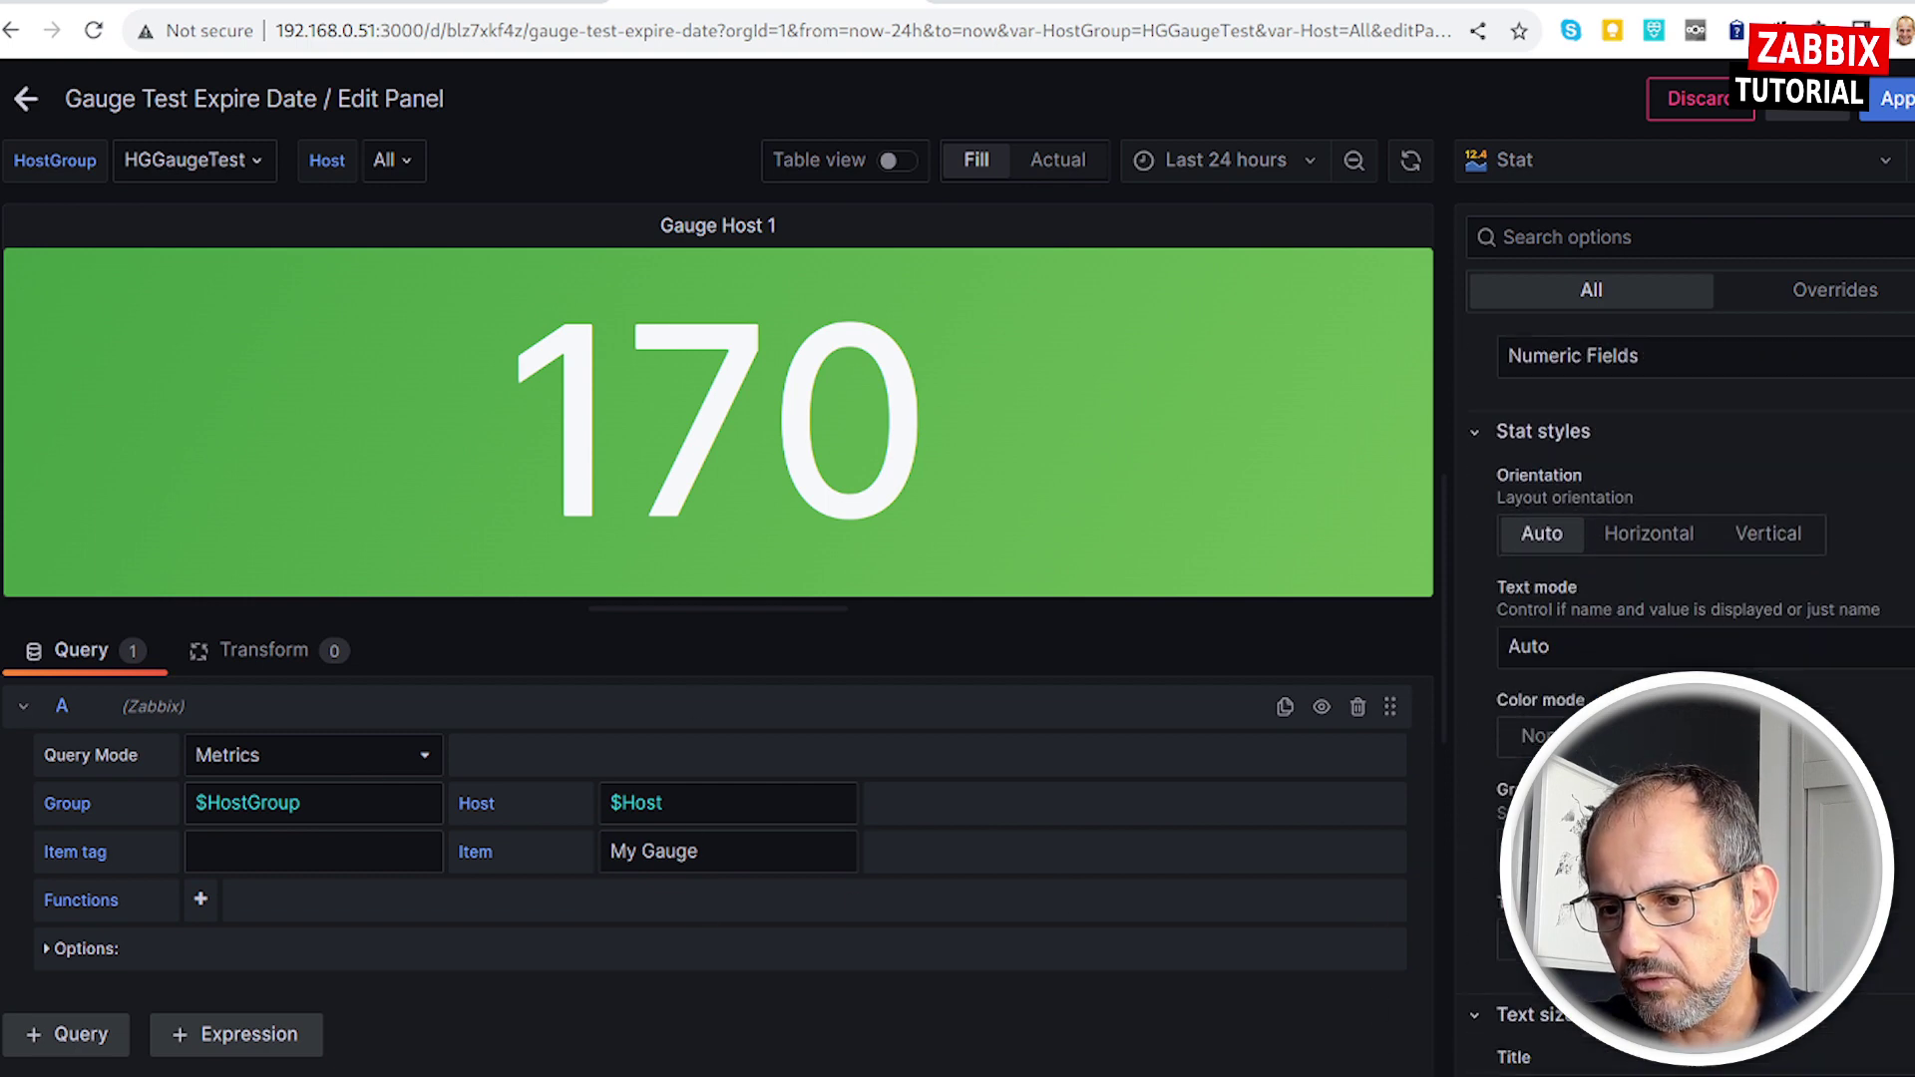
pyautogui.scroll(-1, 1685, 598)
pyautogui.scroll(6, 1686, 598)
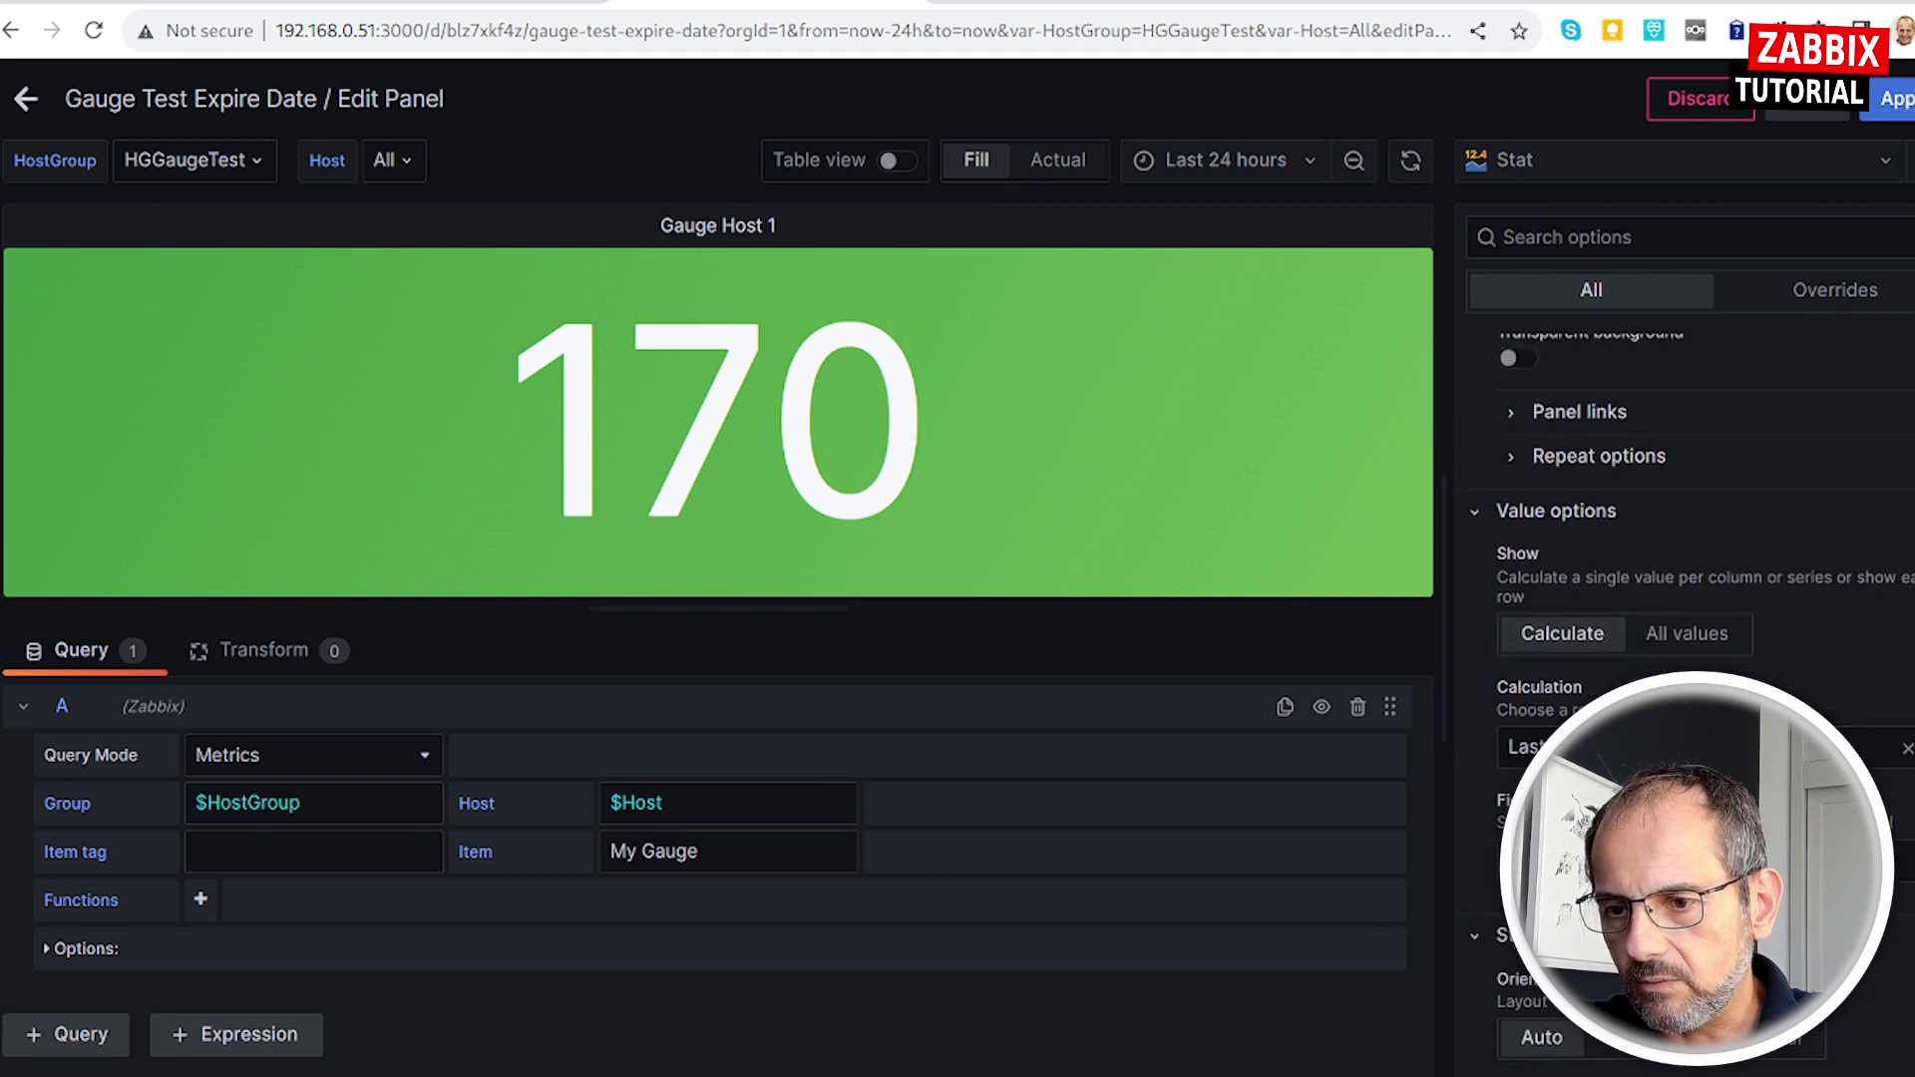
pyautogui.scroll(3, 1562, 716)
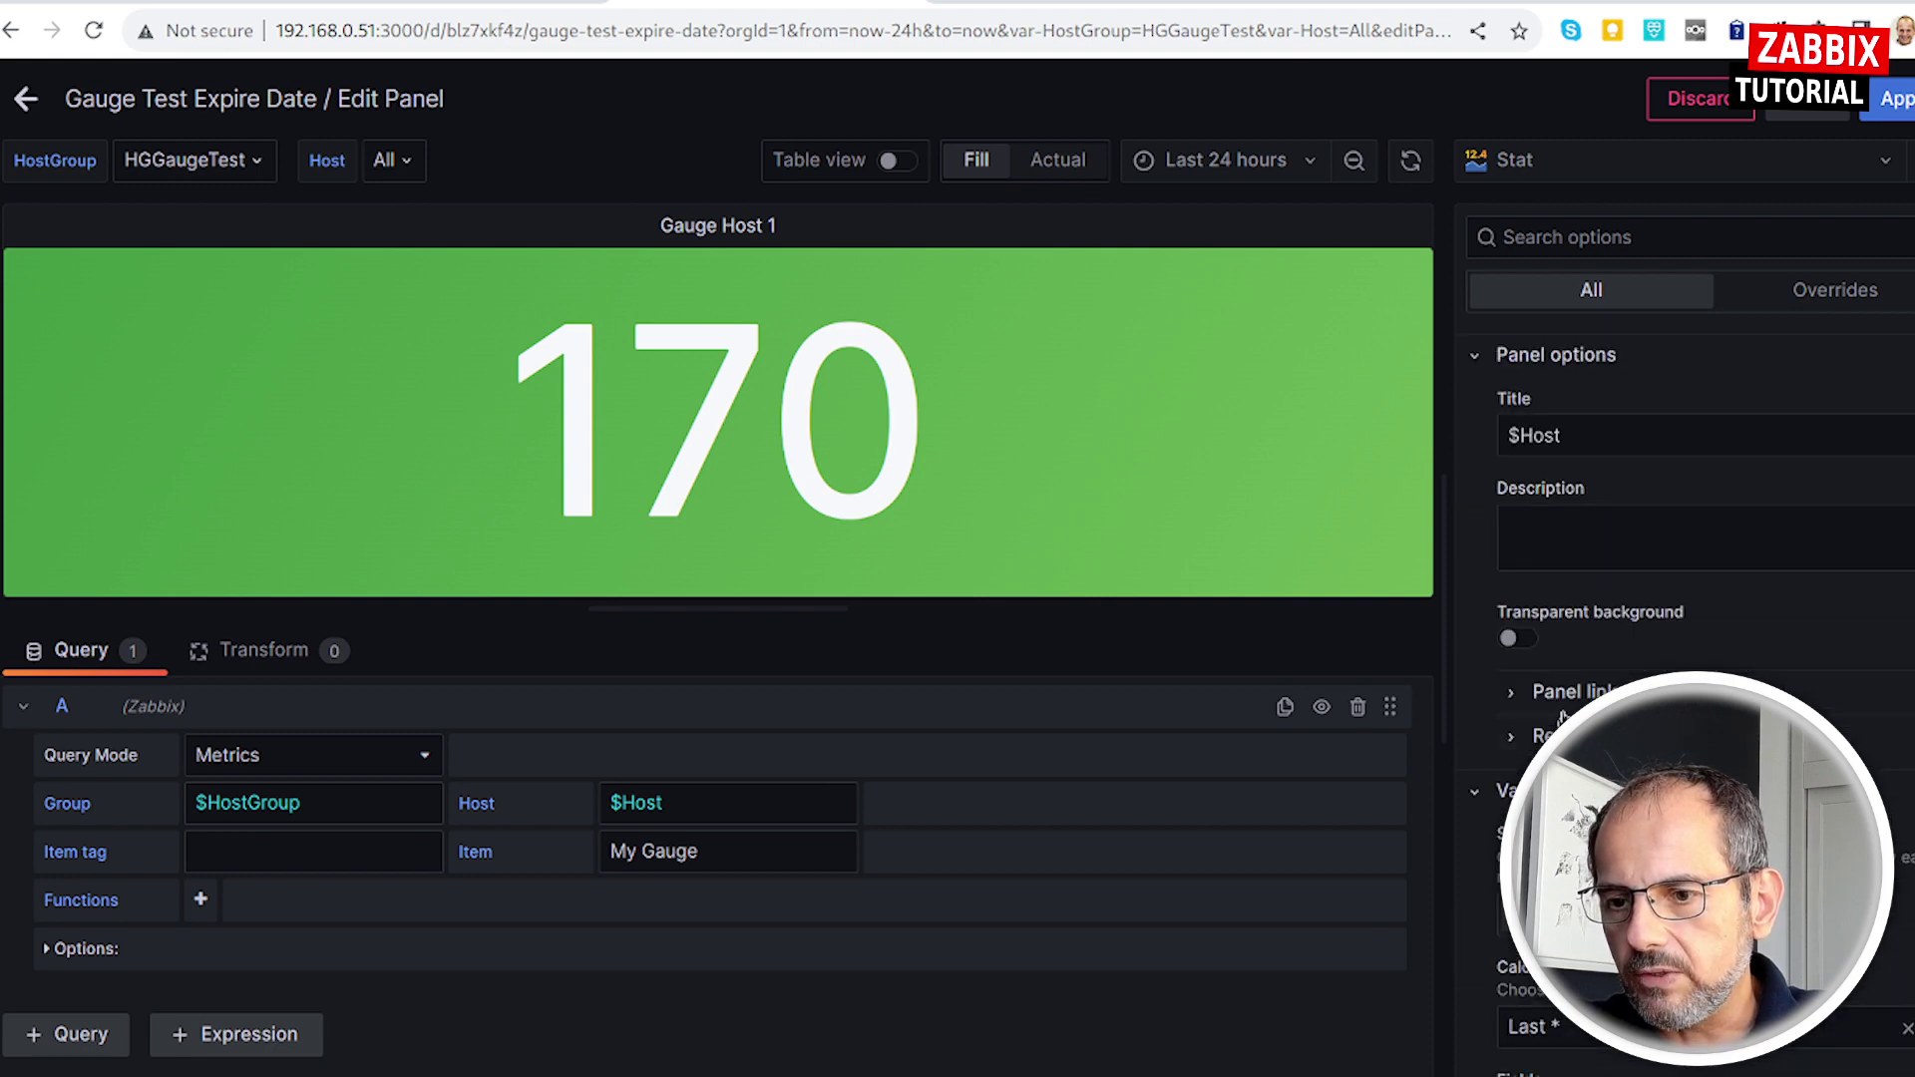
pyautogui.scroll(-2, 1596, 638)
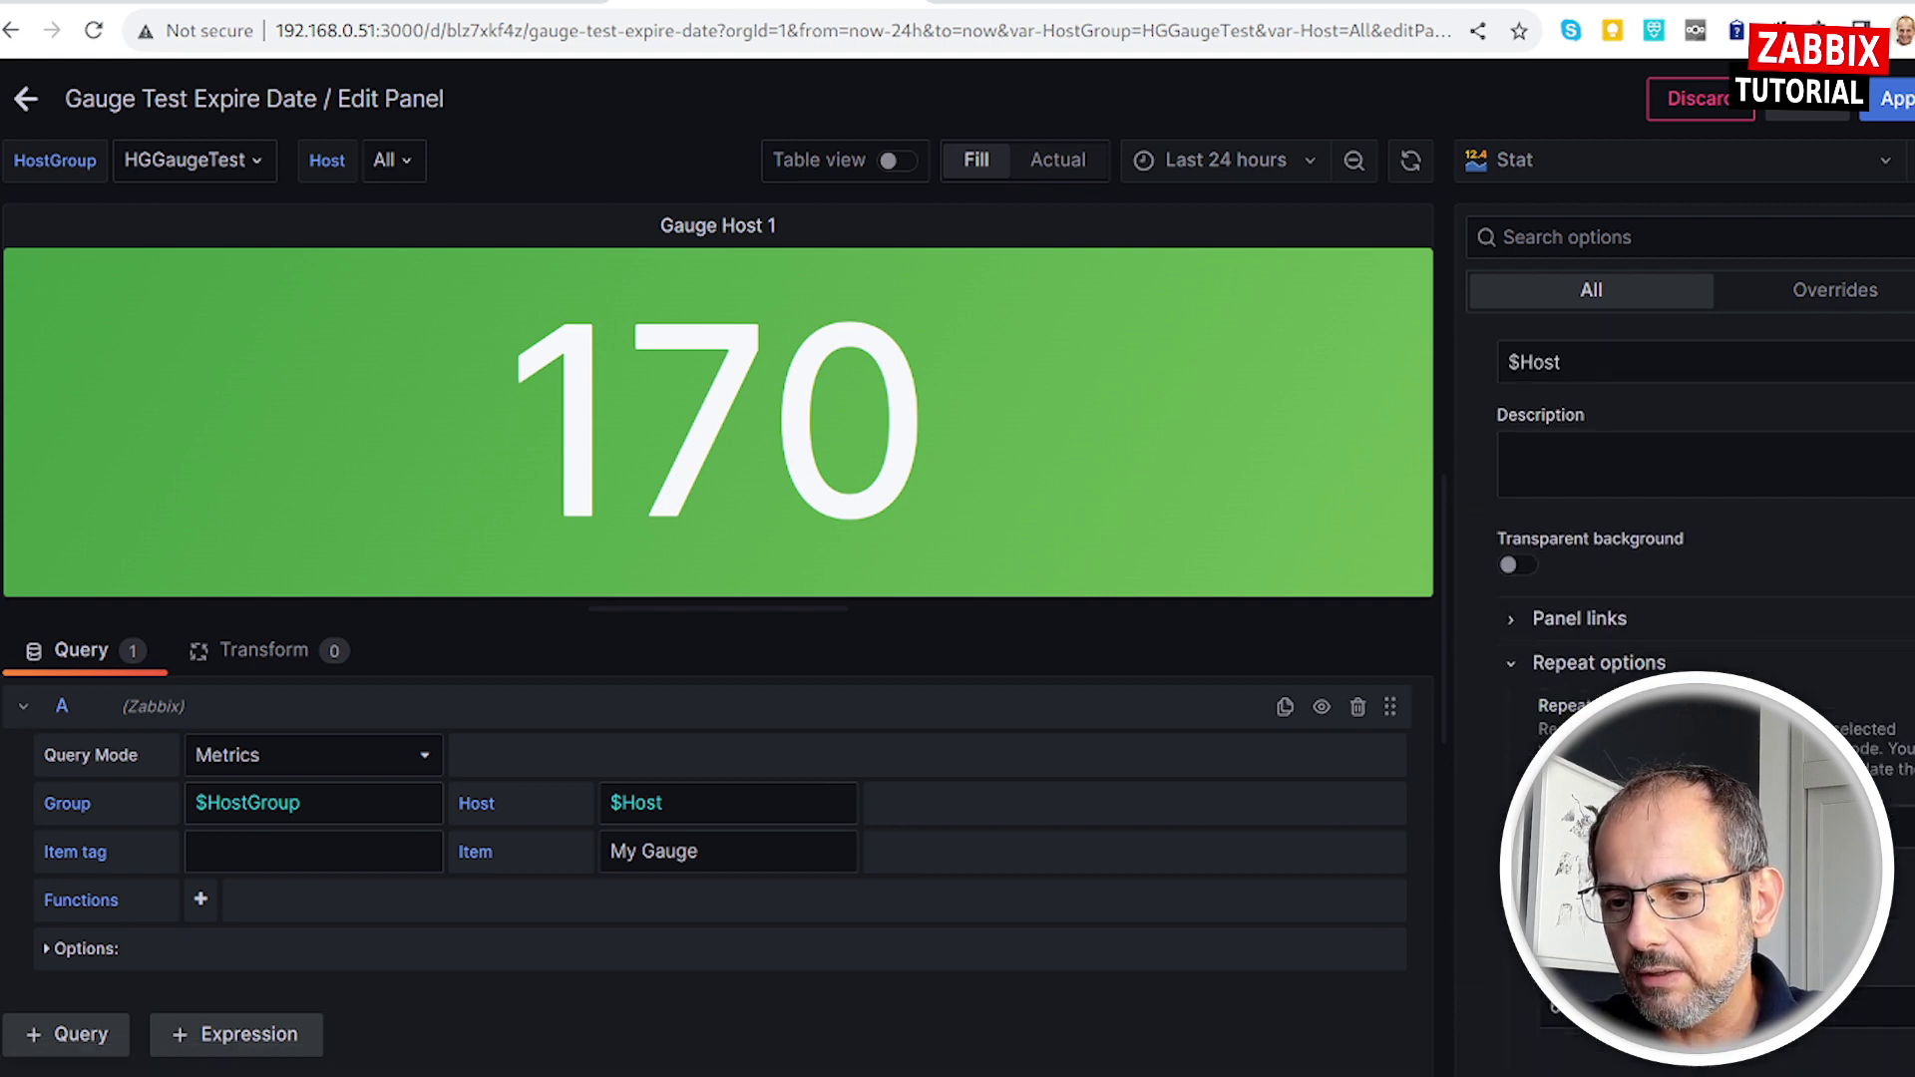
pyautogui.click(1599, 609)
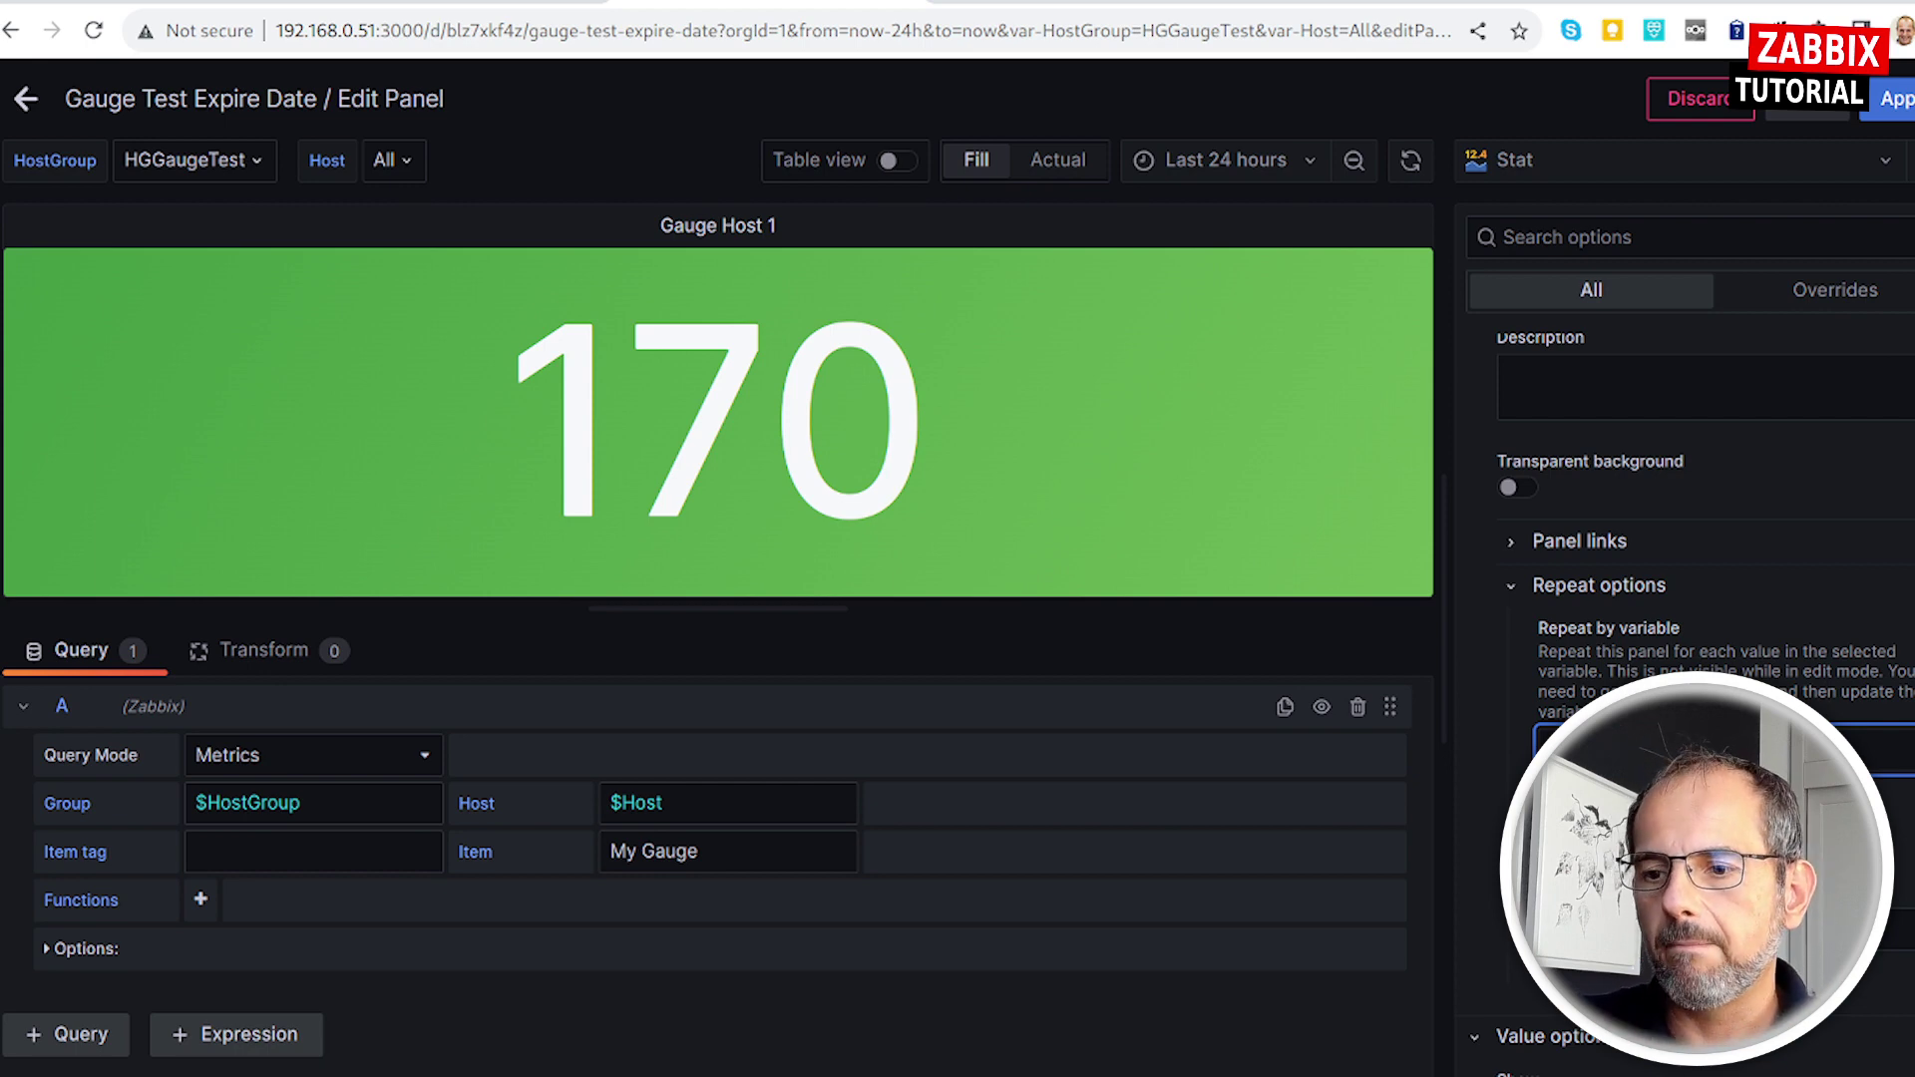
# Discard the stat panel edits and scroll through the Gauge Test Expire Date panels.
pyautogui.click(1714, 103)
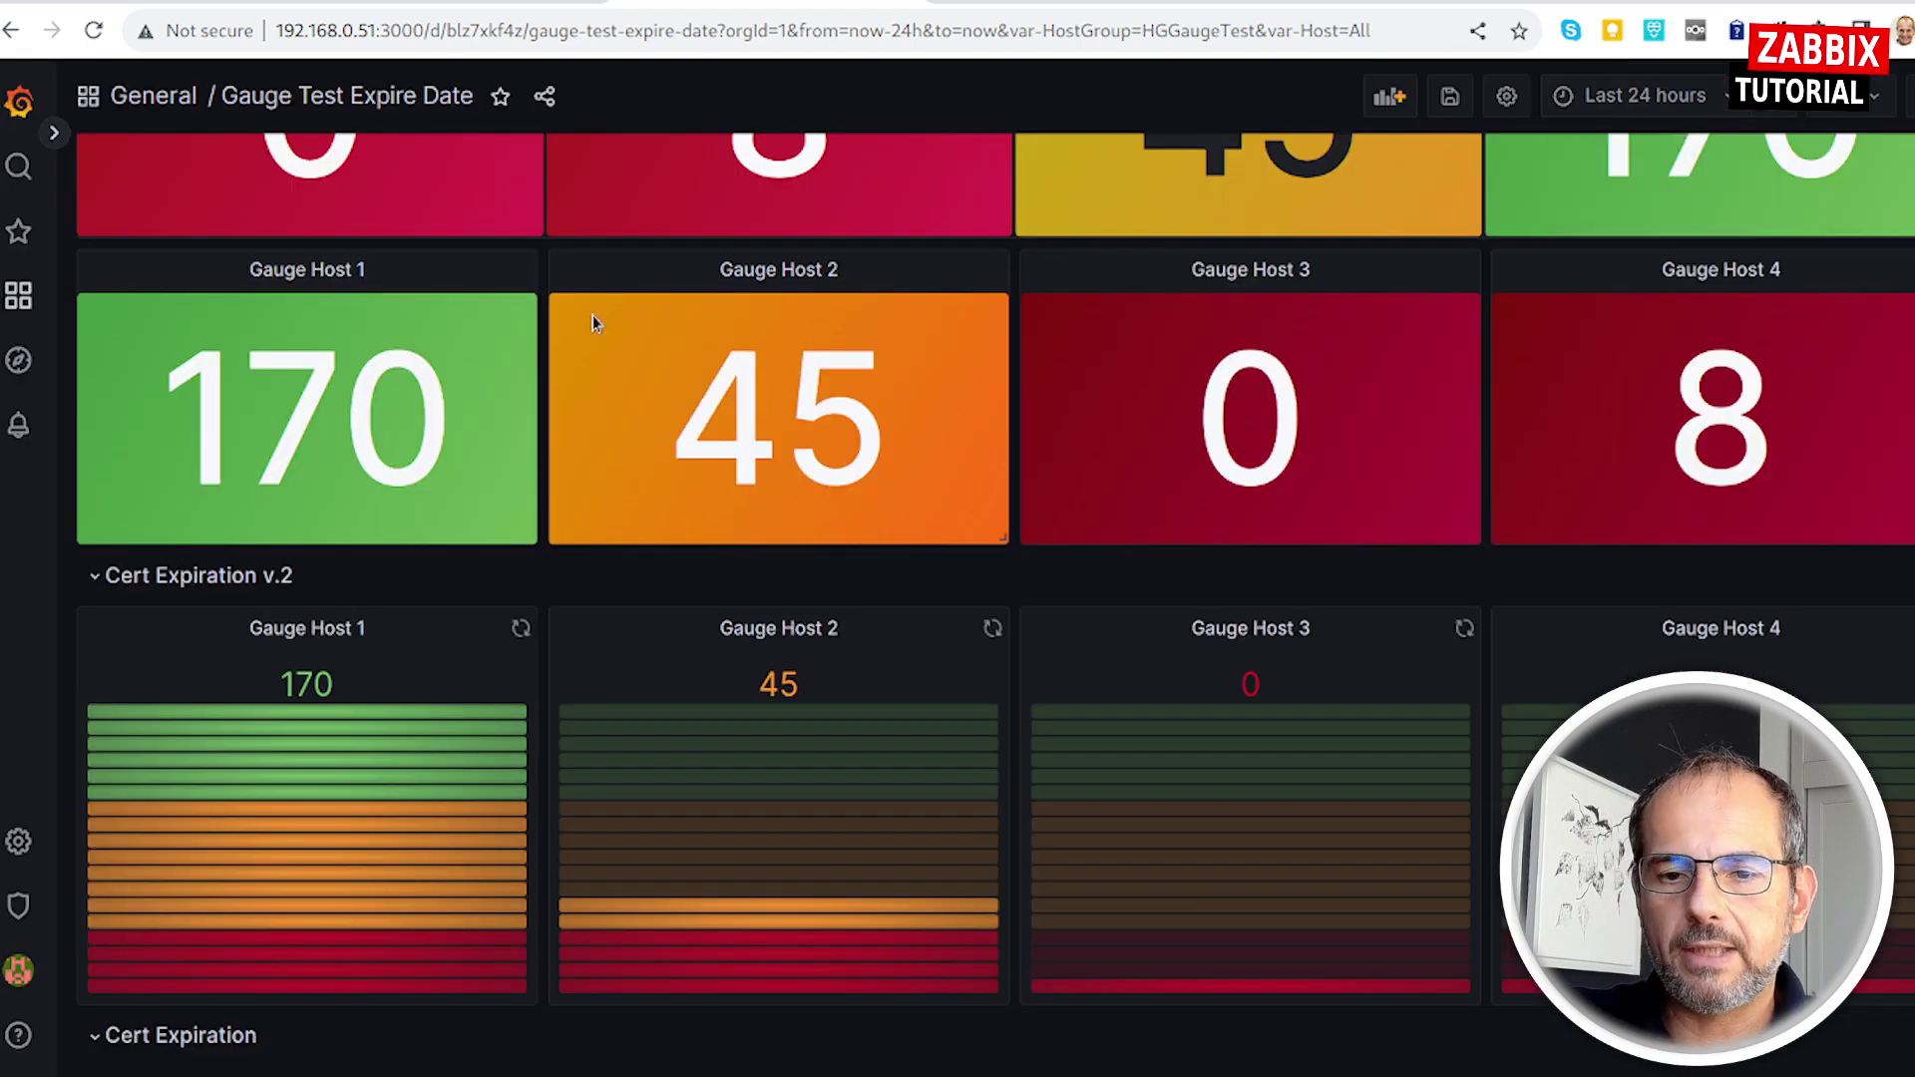
pyautogui.scroll(2, 444, 440)
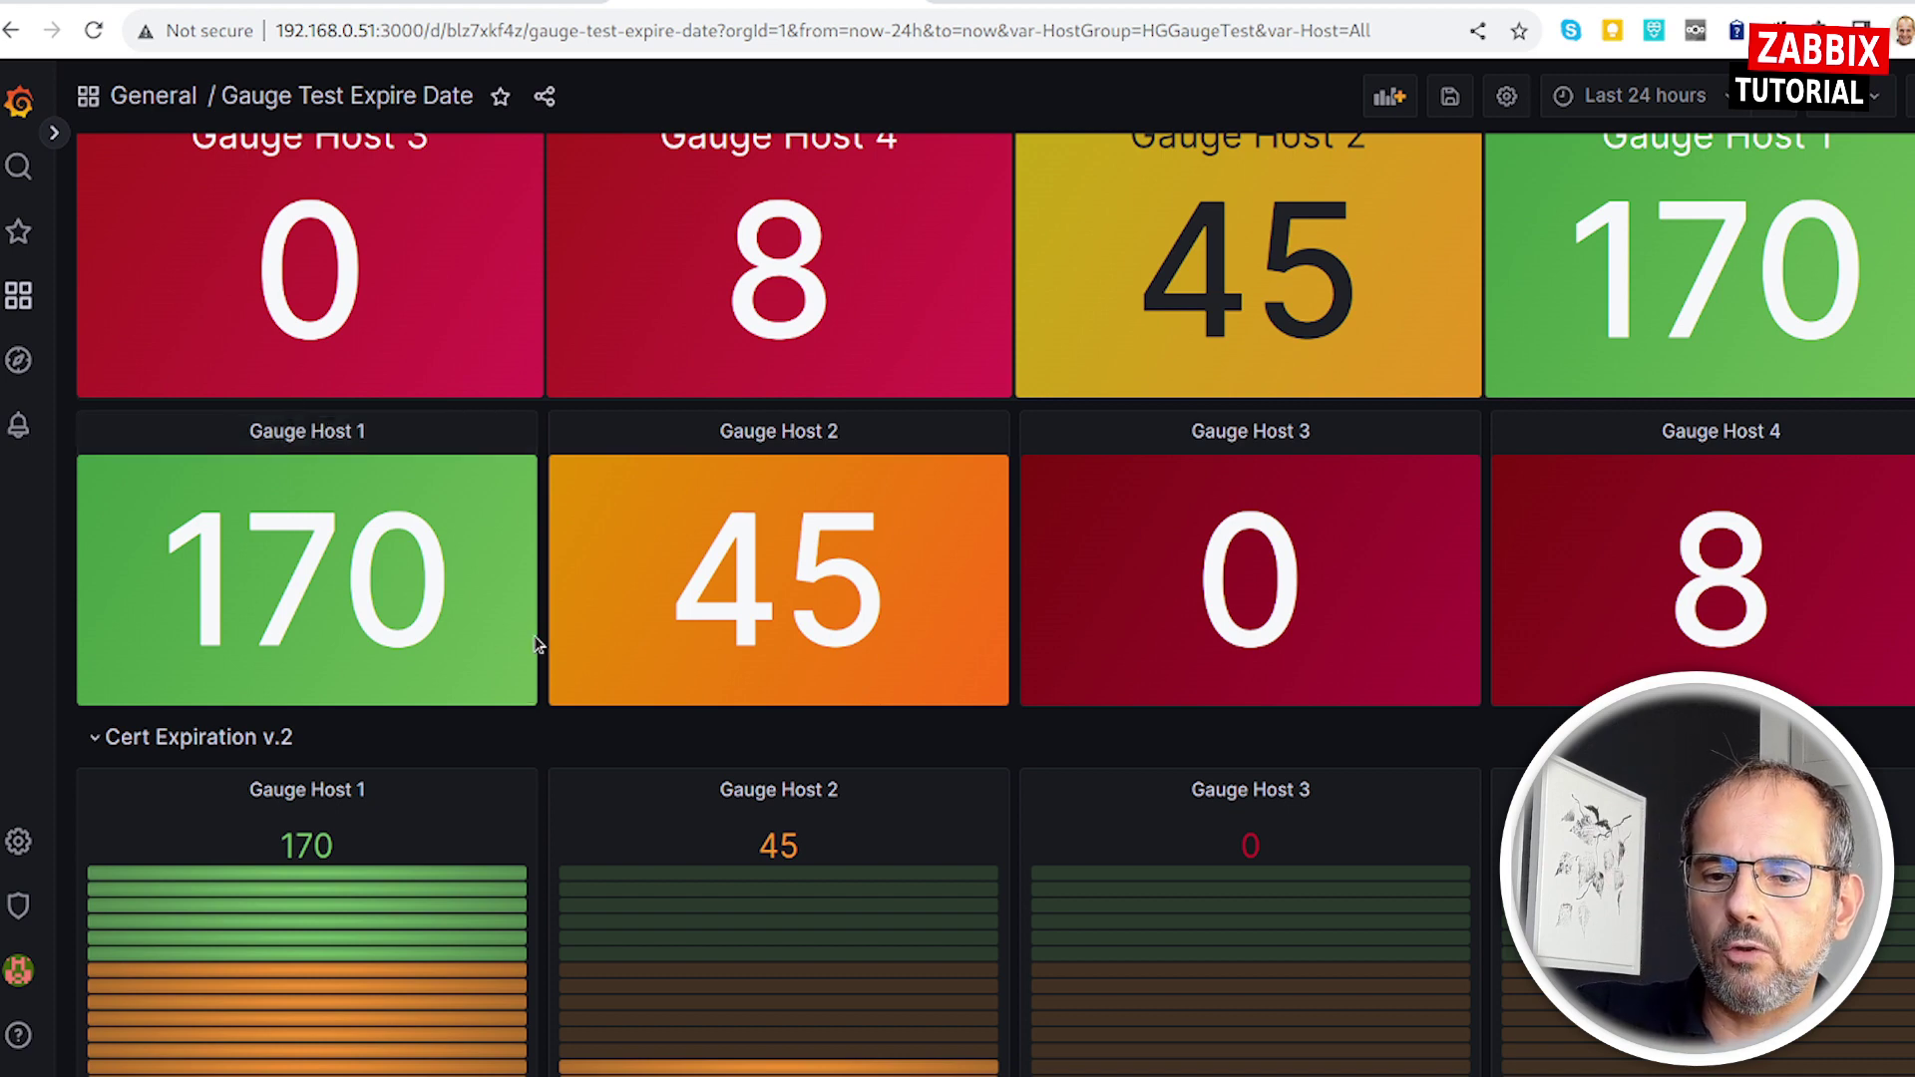
pyautogui.scroll(3, 499, 618)
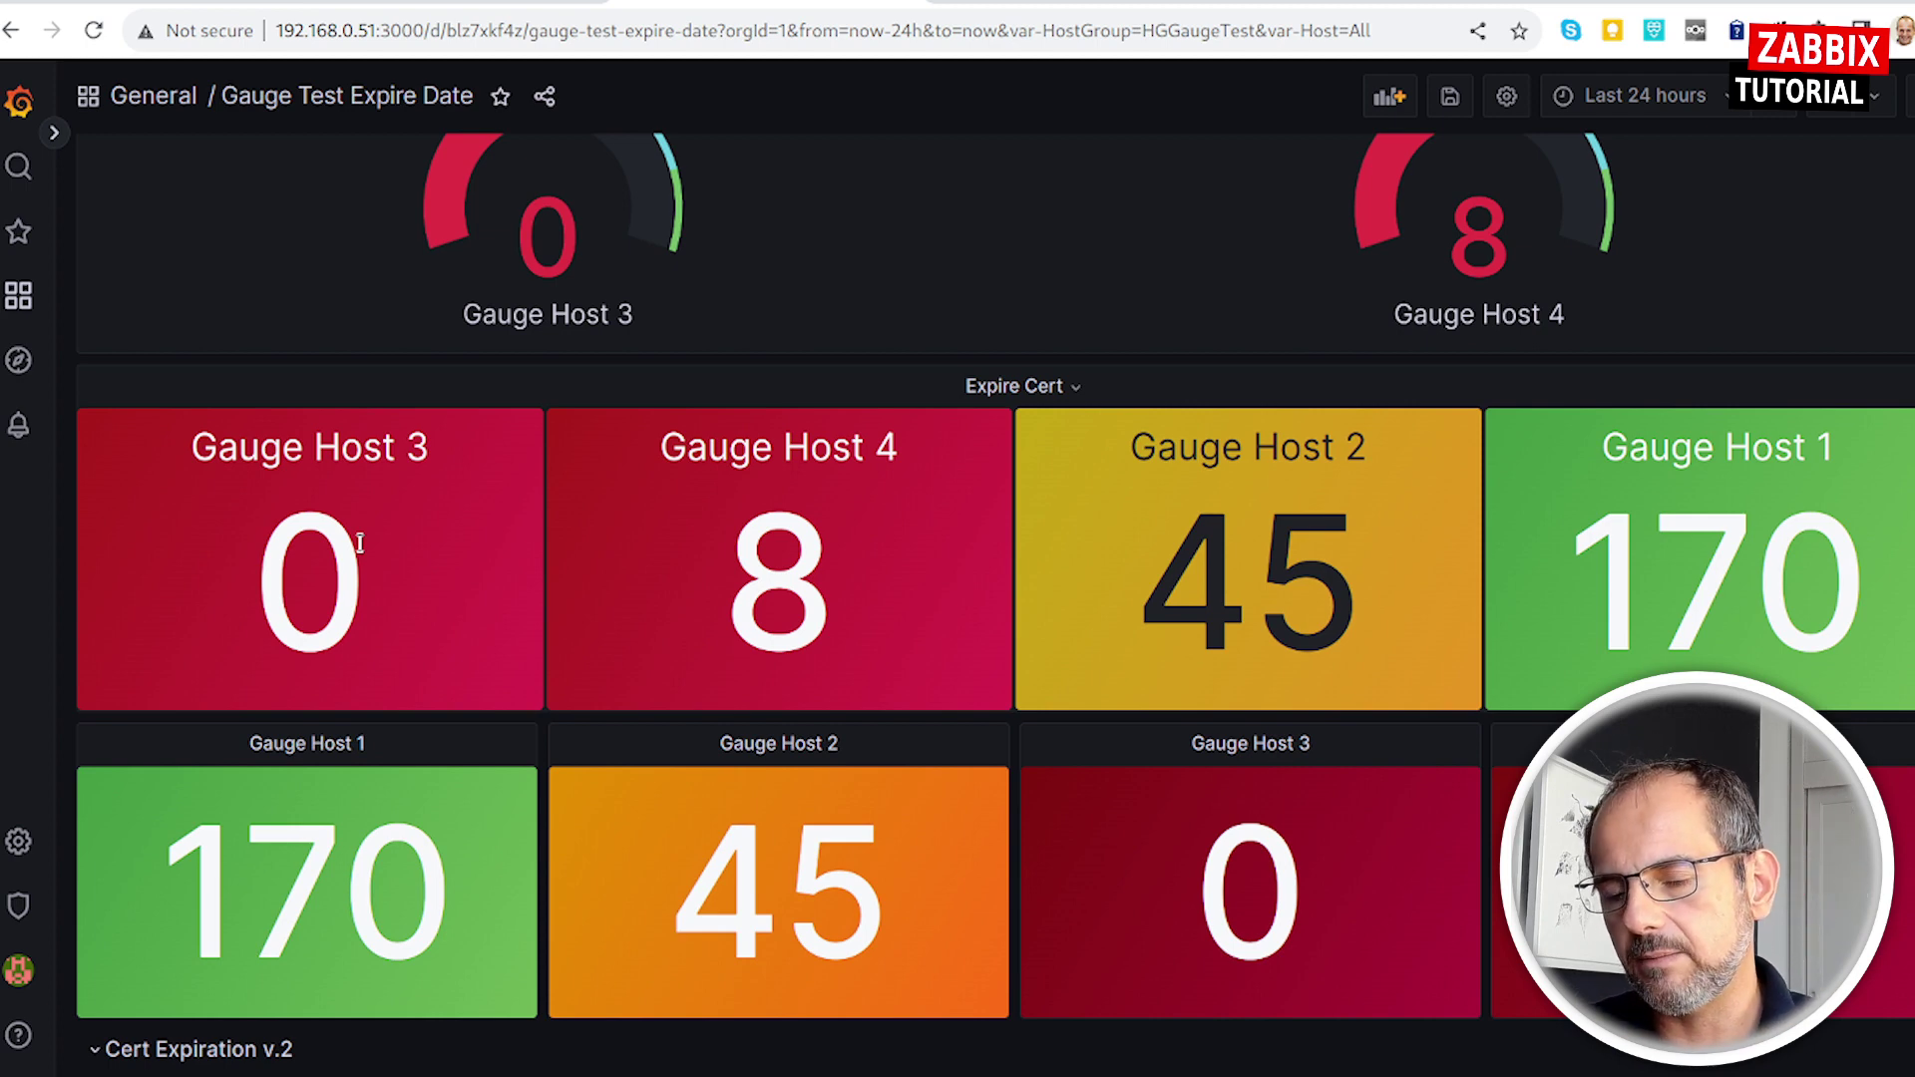
pyautogui.scroll(-2, 369, 728)
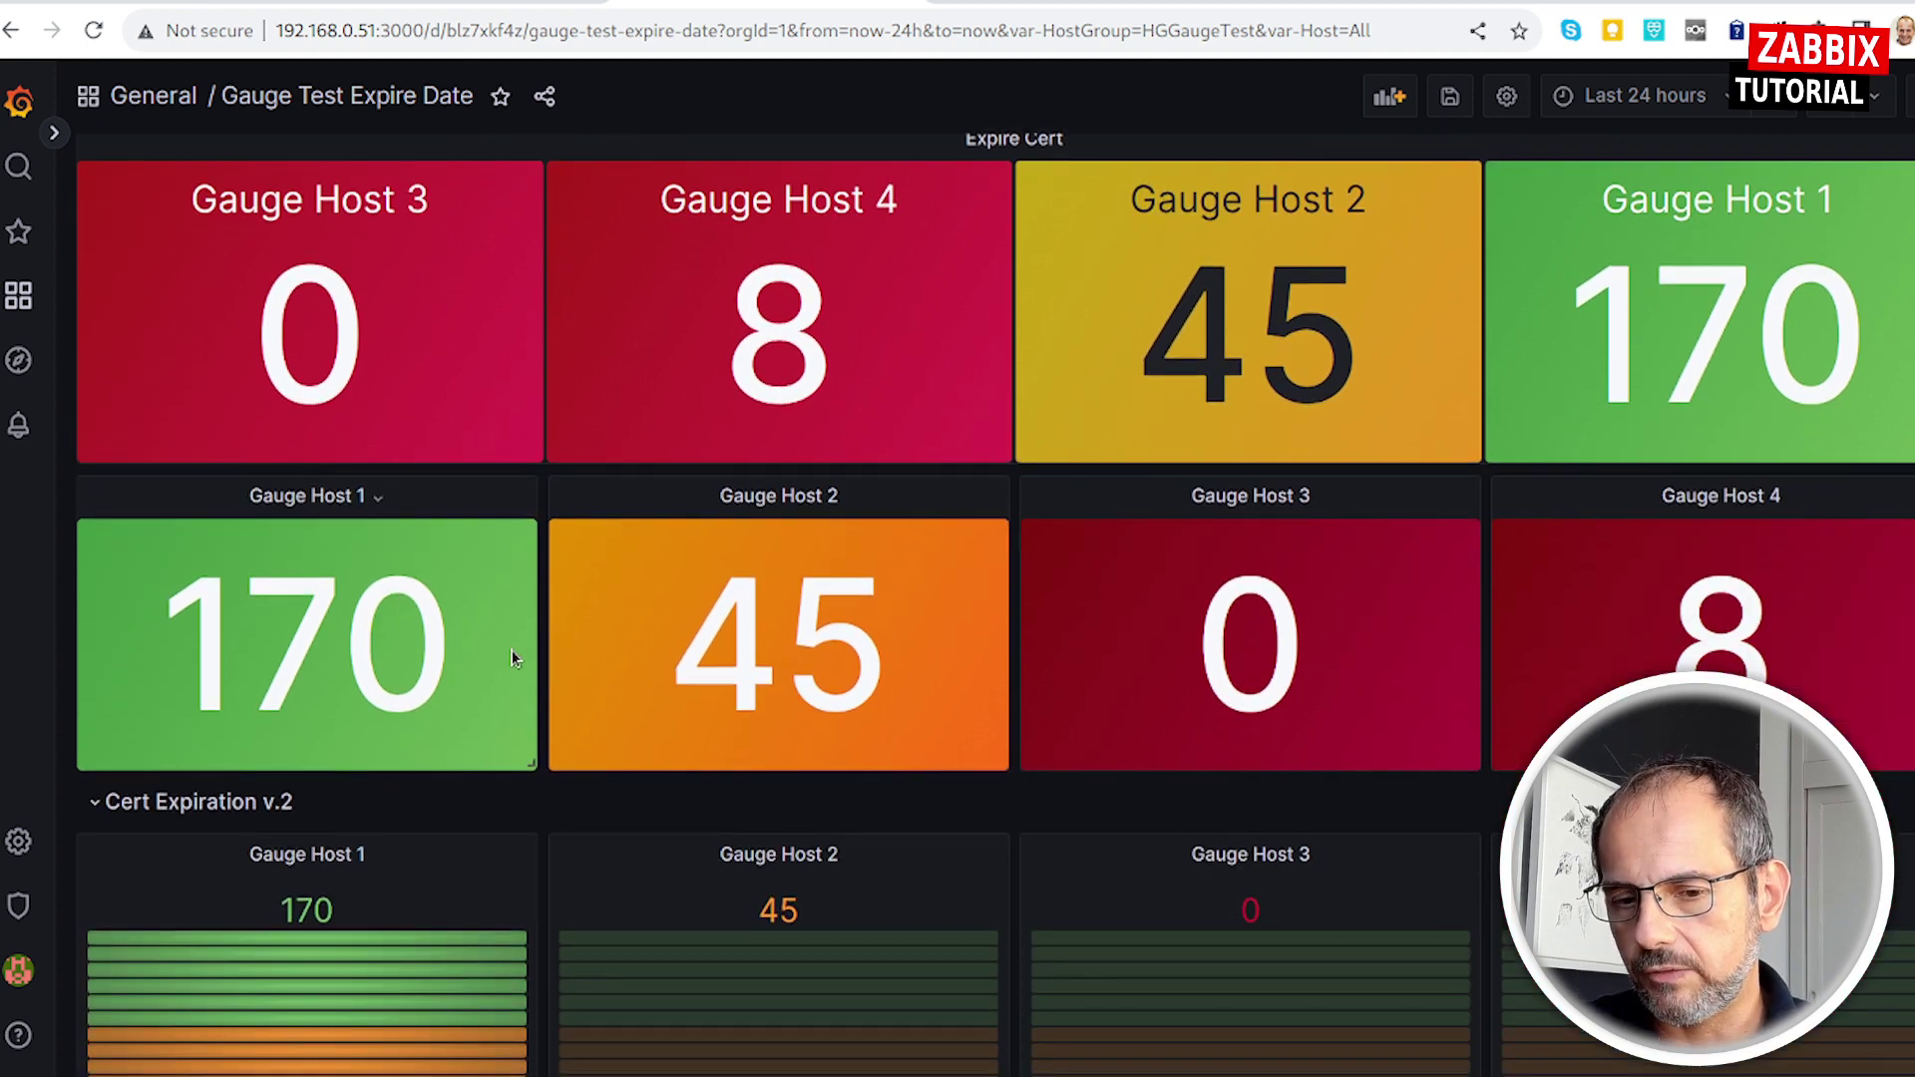
pyautogui.scroll(-2, 600, 664)
pyautogui.scroll(-1, 599, 664)
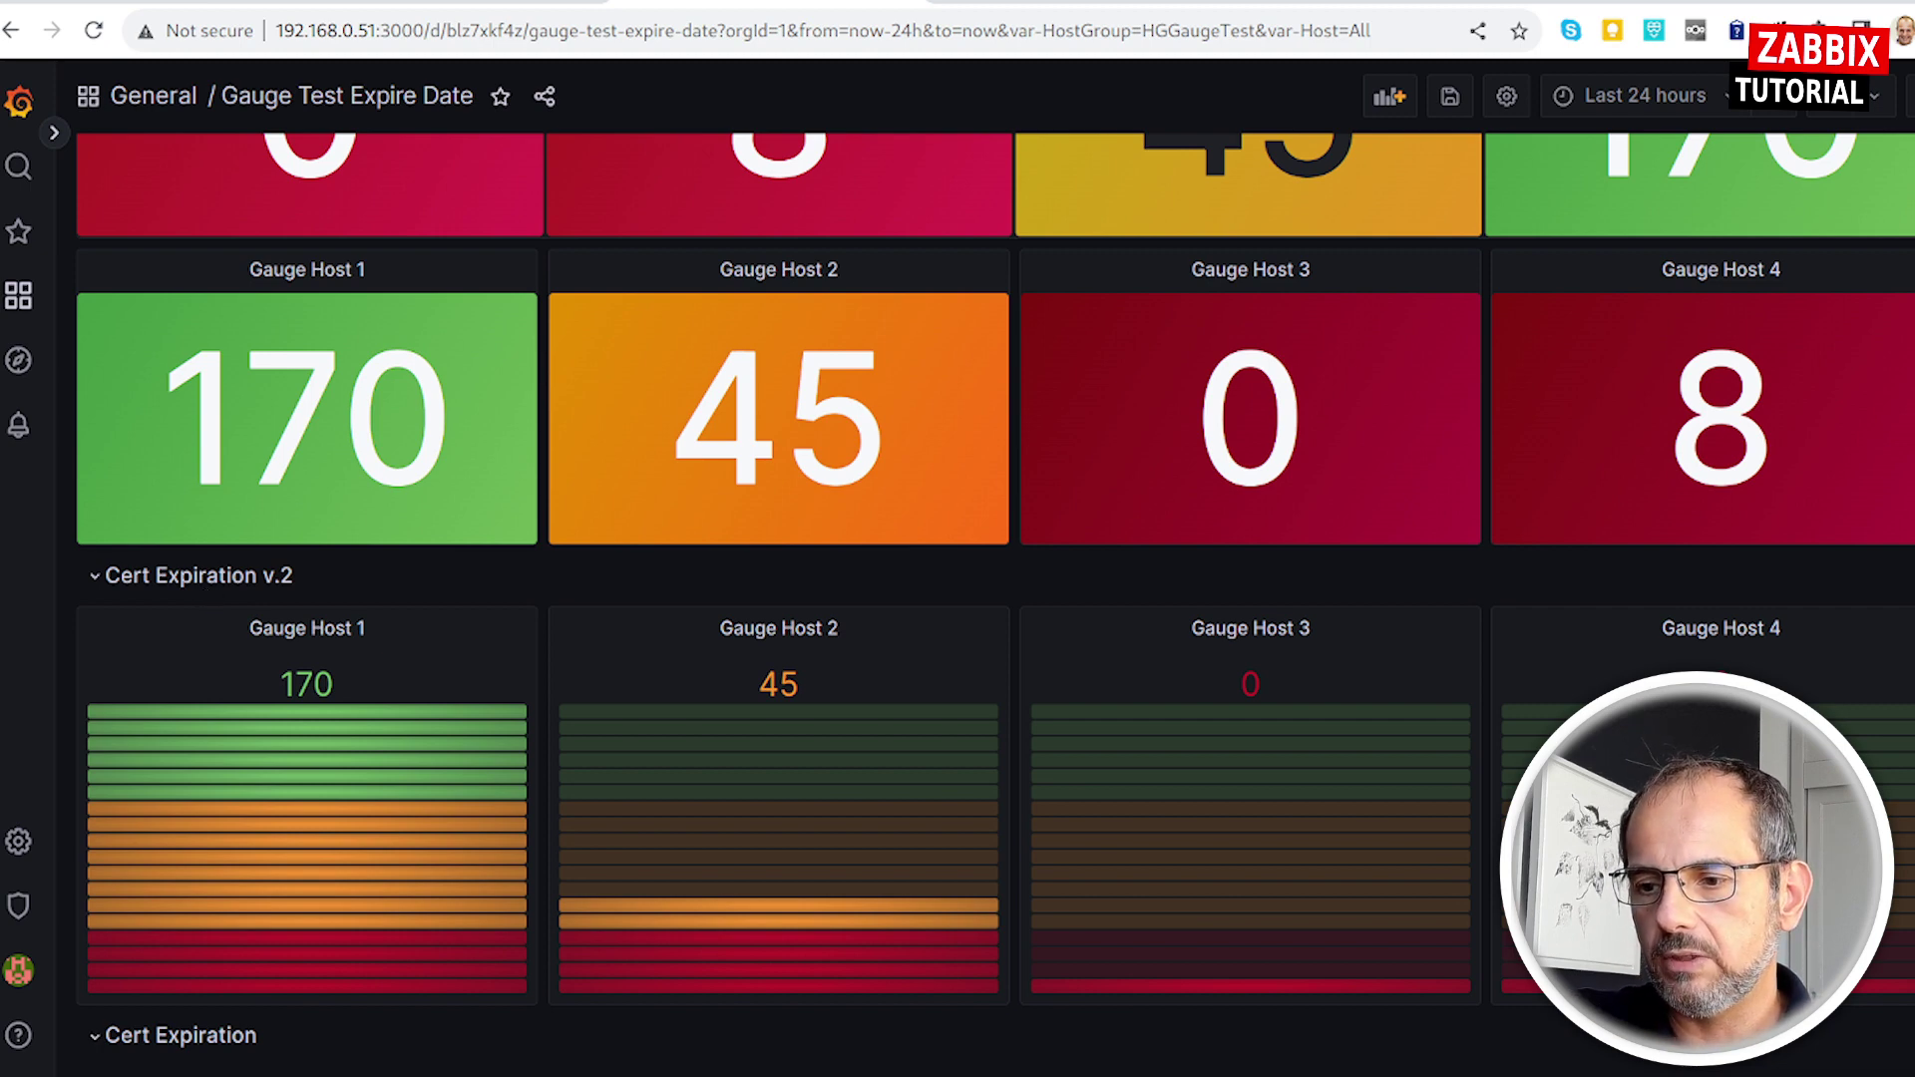
pyautogui.moveTo(307, 629)
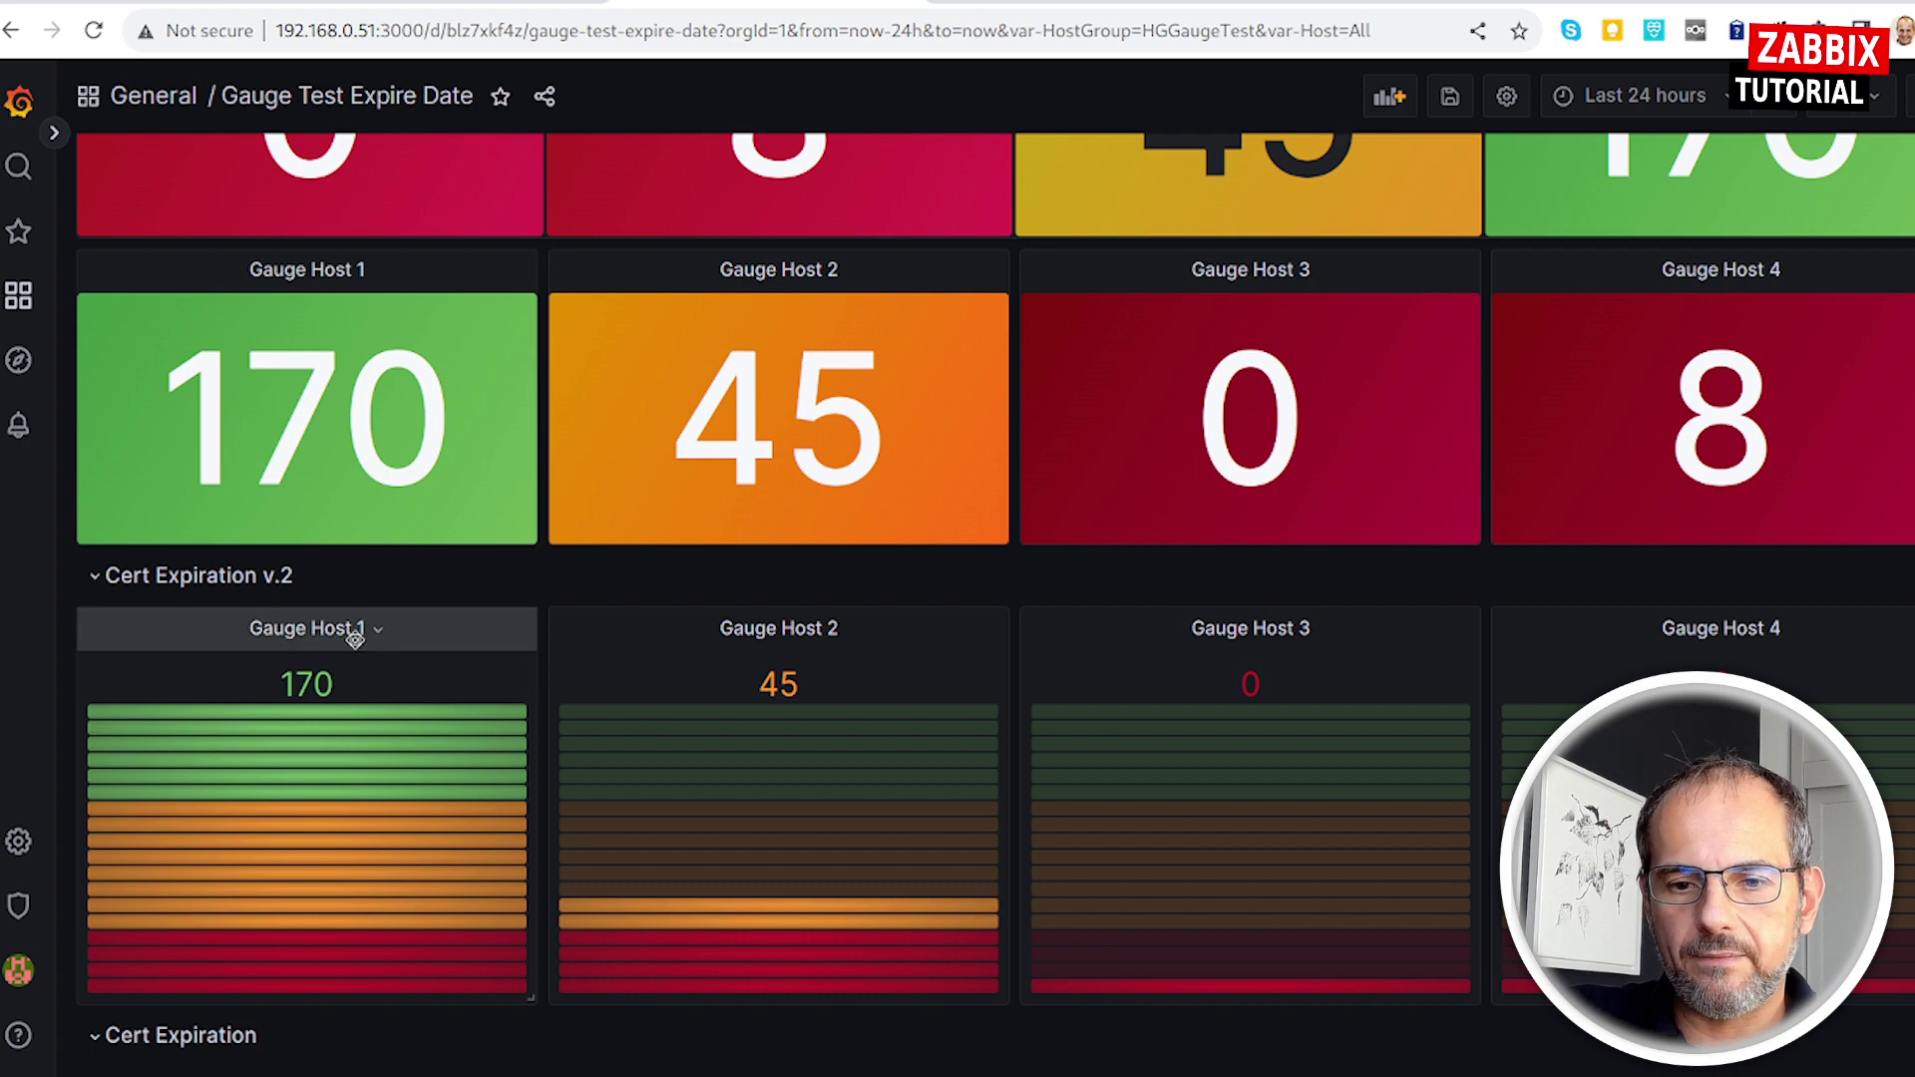
pyautogui.scroll(10, 372, 638)
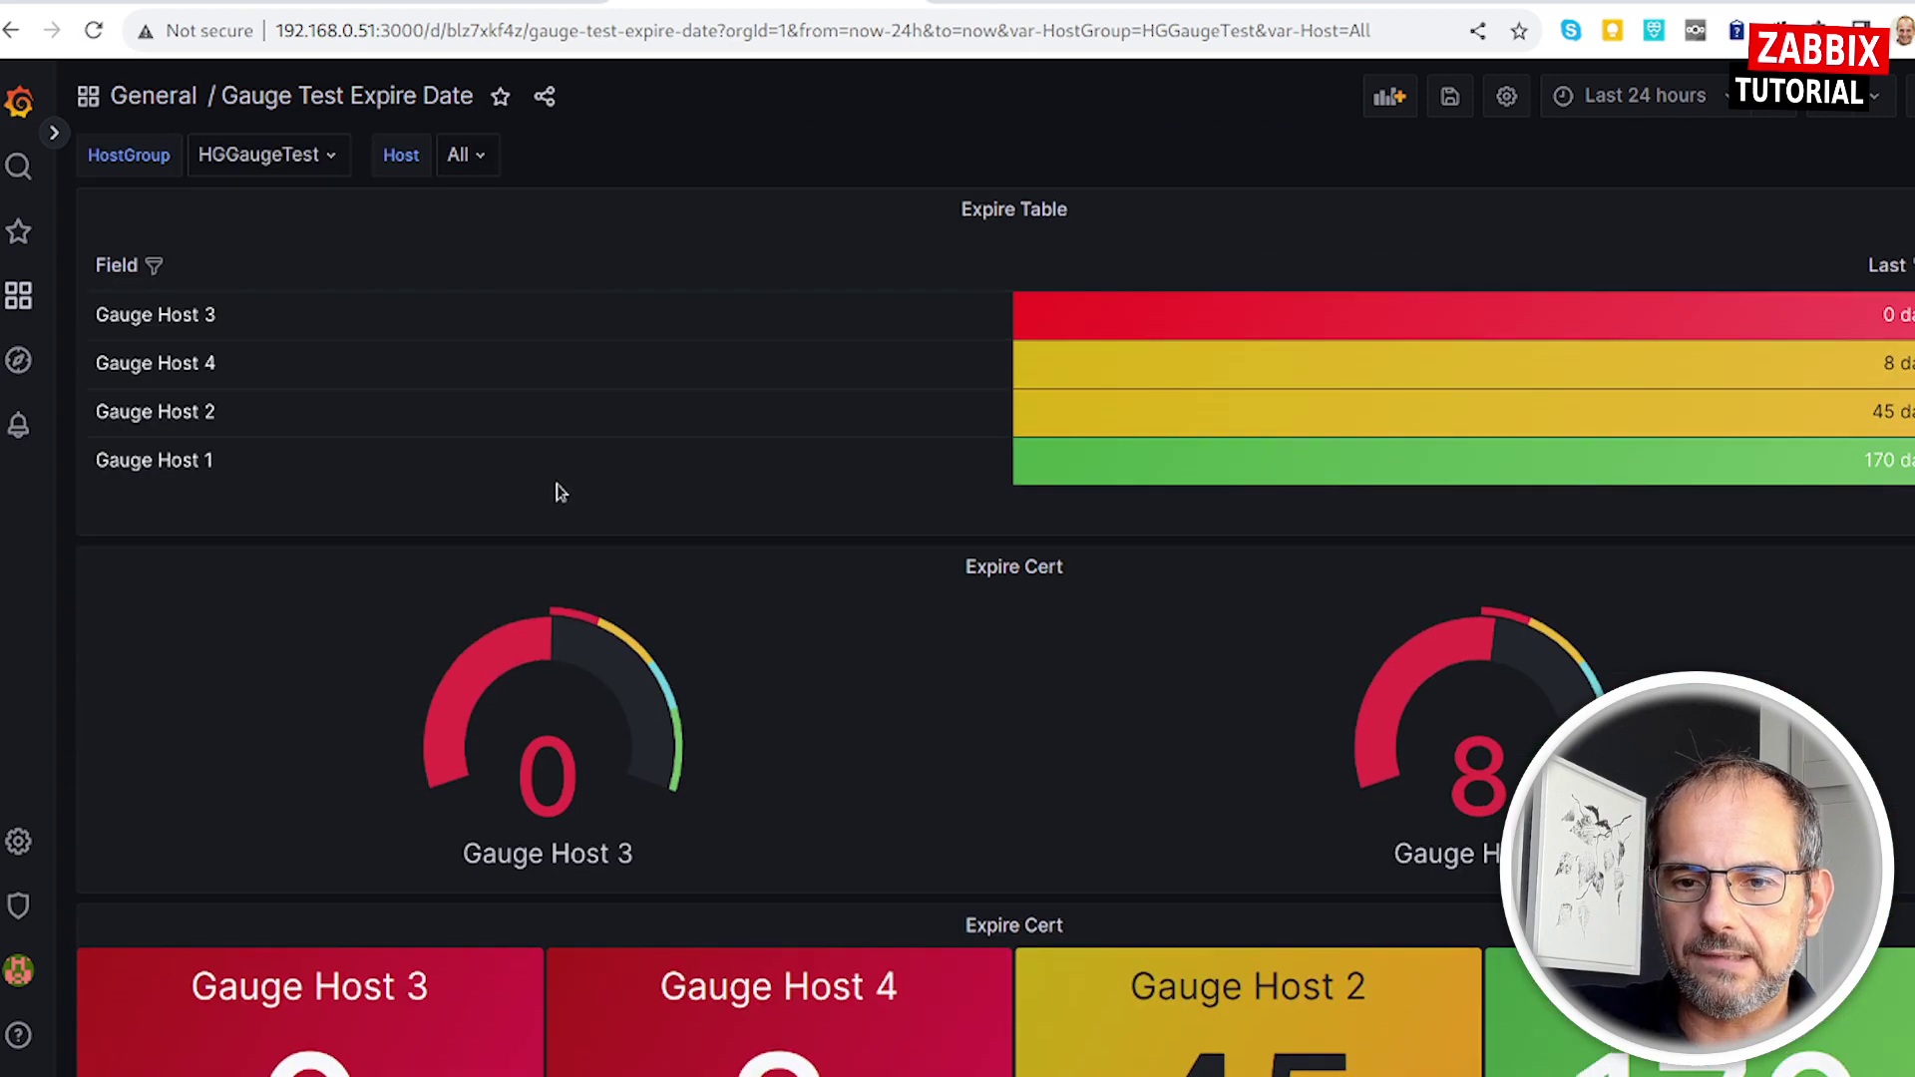
# Set the Host variable to Gauge Host 1 and open its bar gauge panel in the editor.
pyautogui.click(483, 155)
pyautogui.click(488, 224)
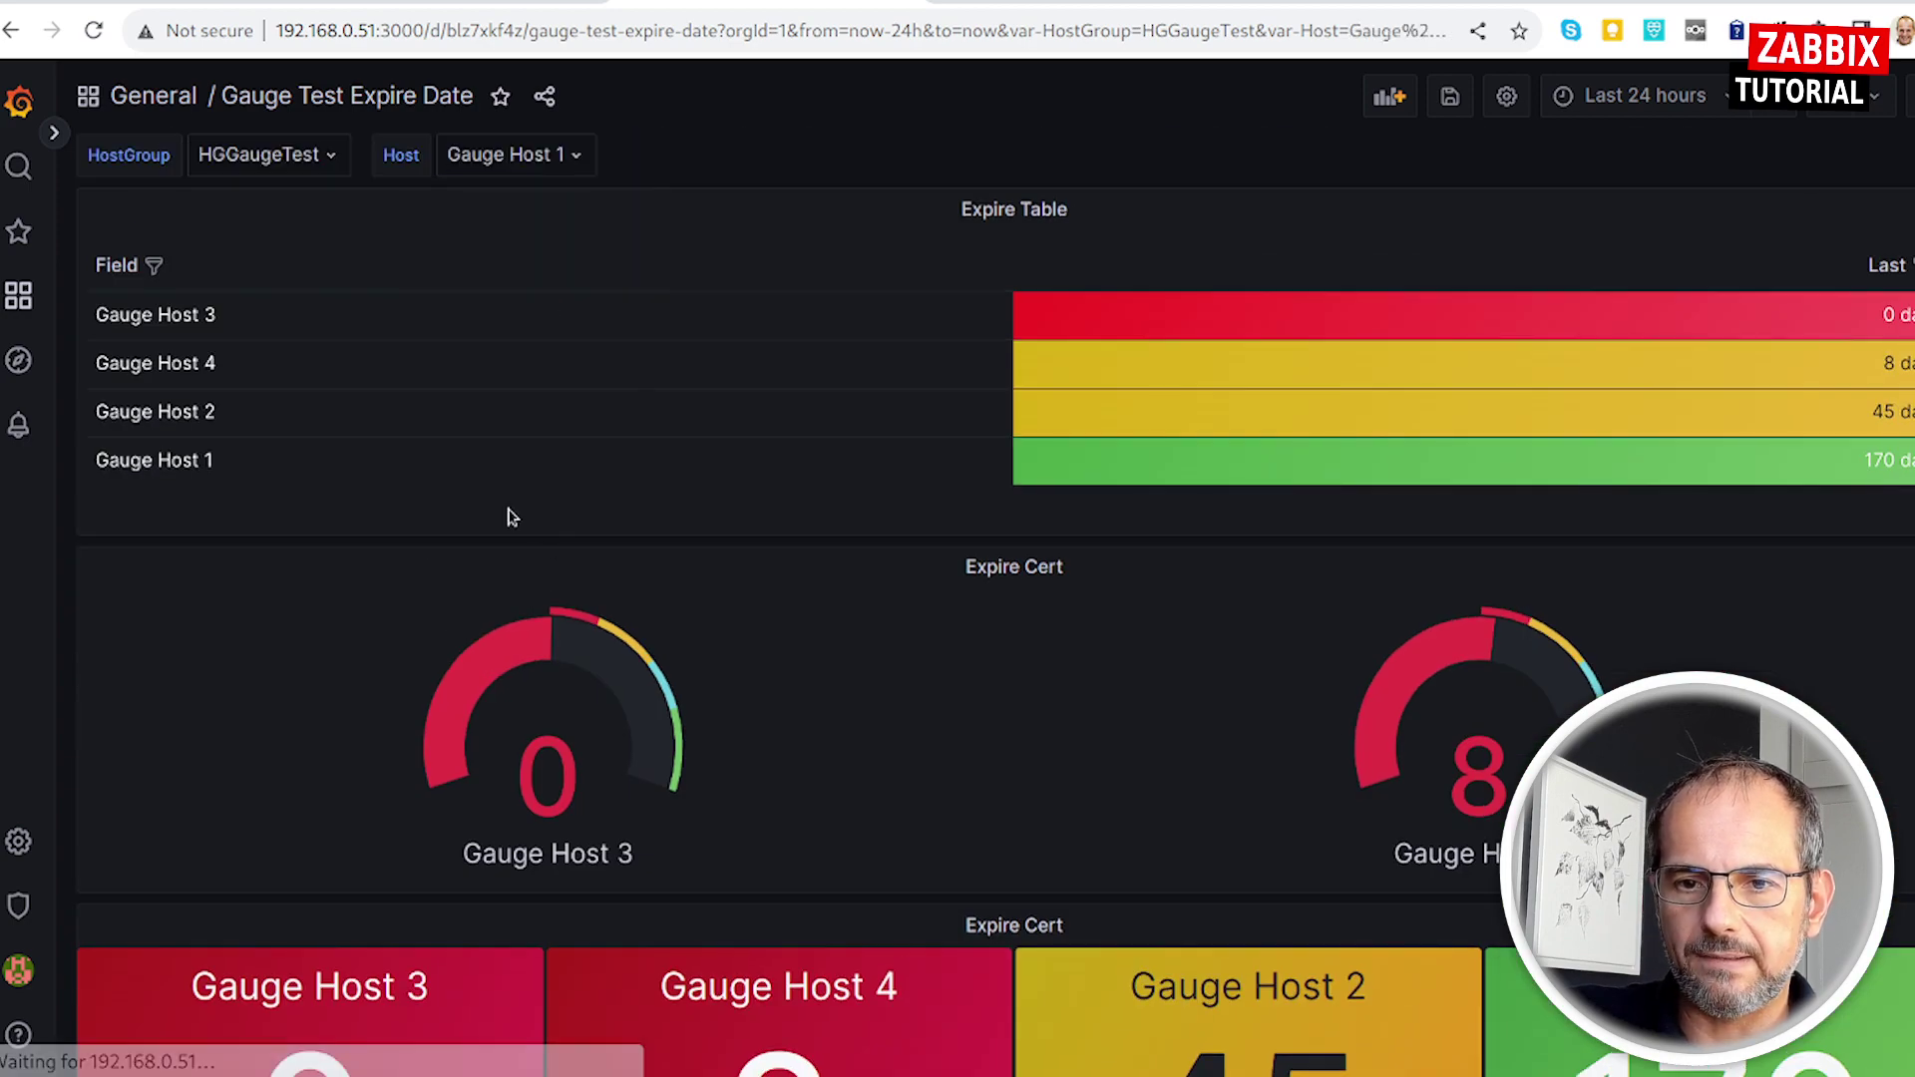
pyautogui.scroll(-1, 589, 429)
pyautogui.scroll(-10, 589, 429)
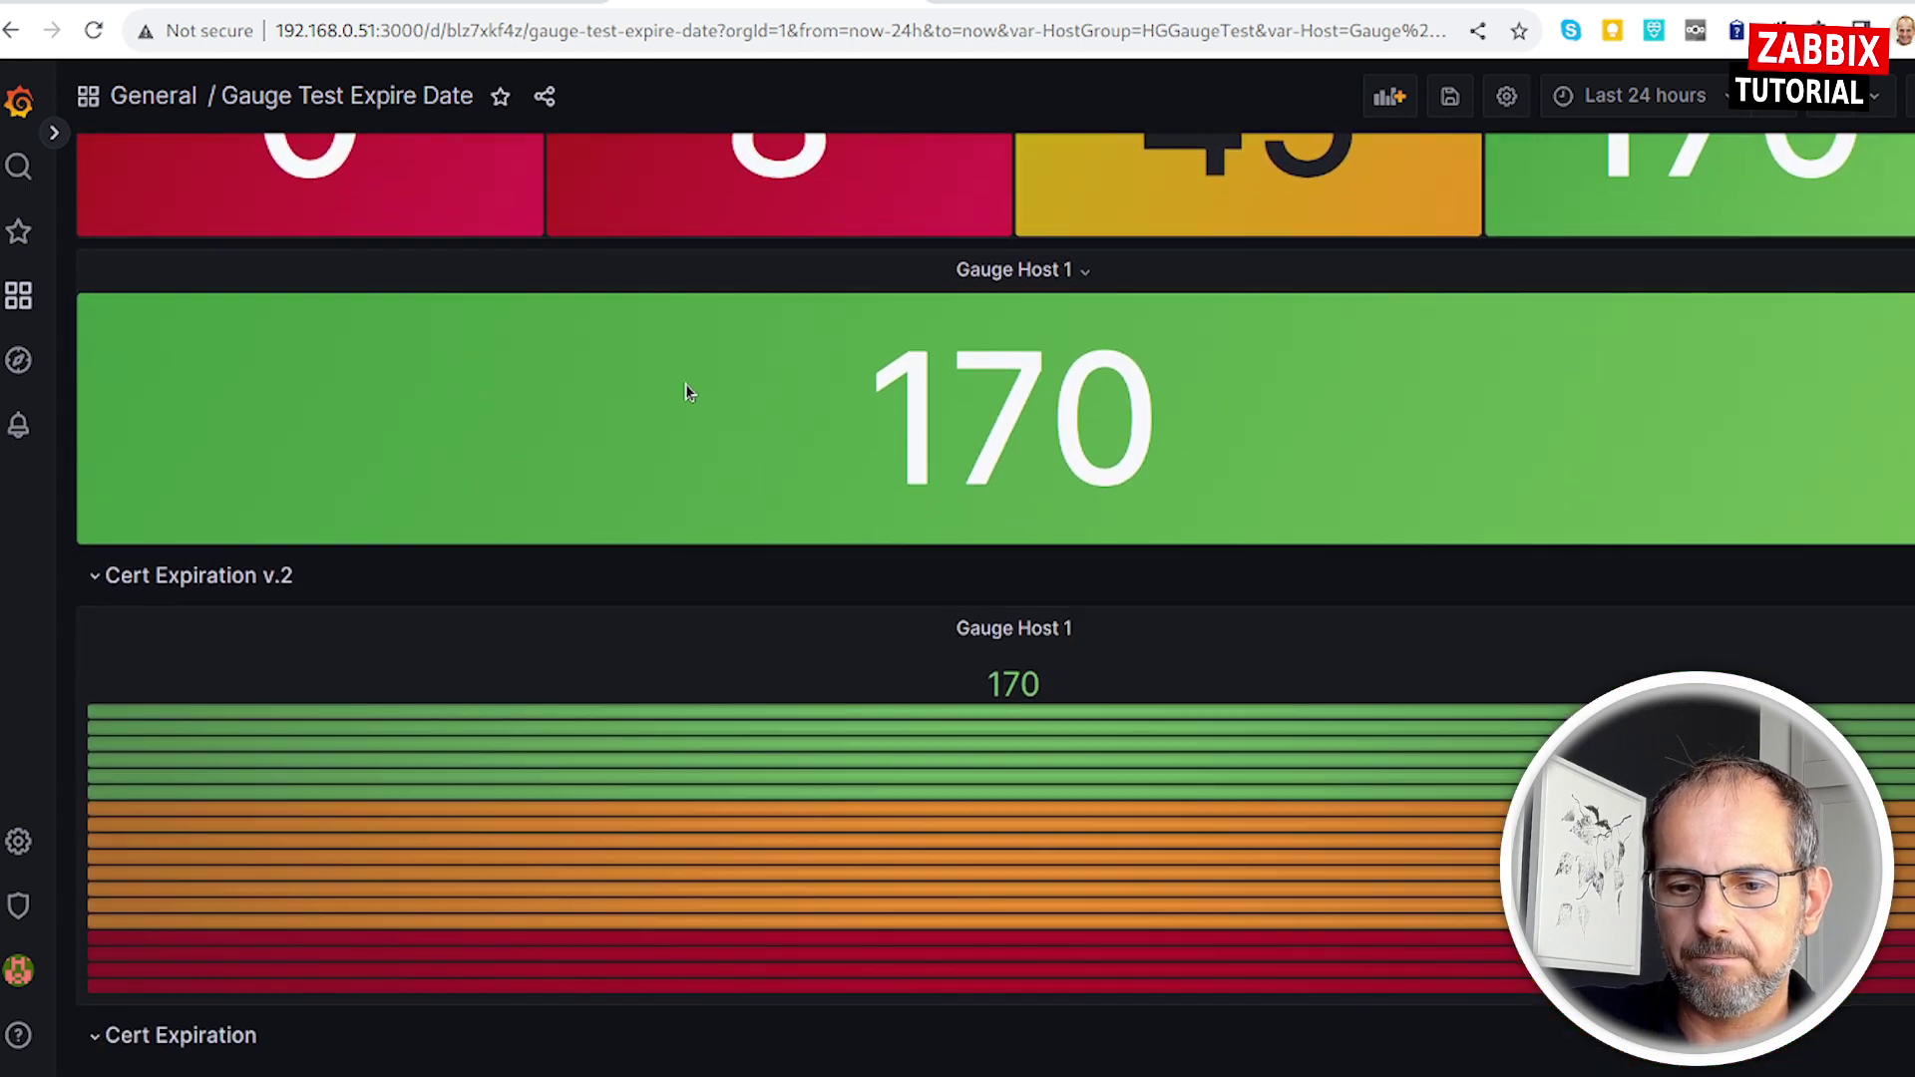
pyautogui.moveTo(1014, 629)
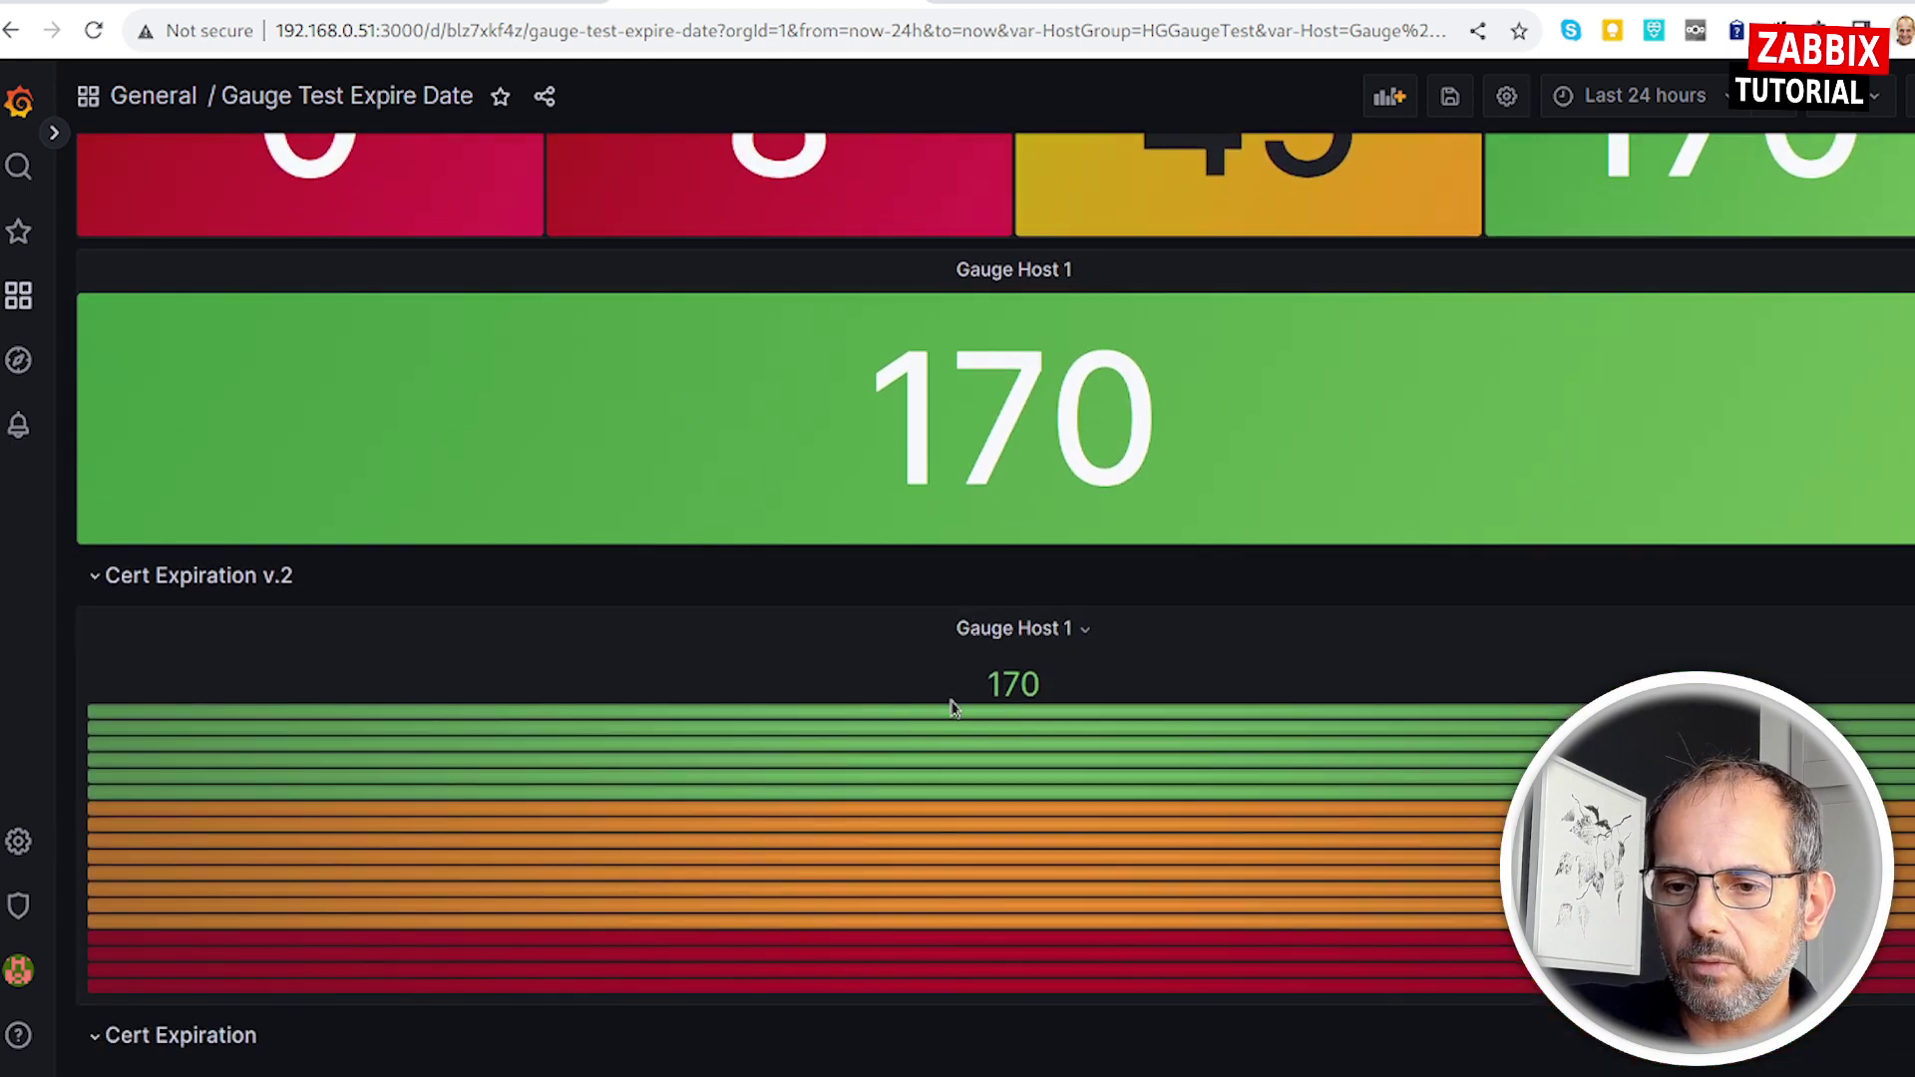
pyautogui.click(1027, 630)
pyautogui.click(1067, 706)
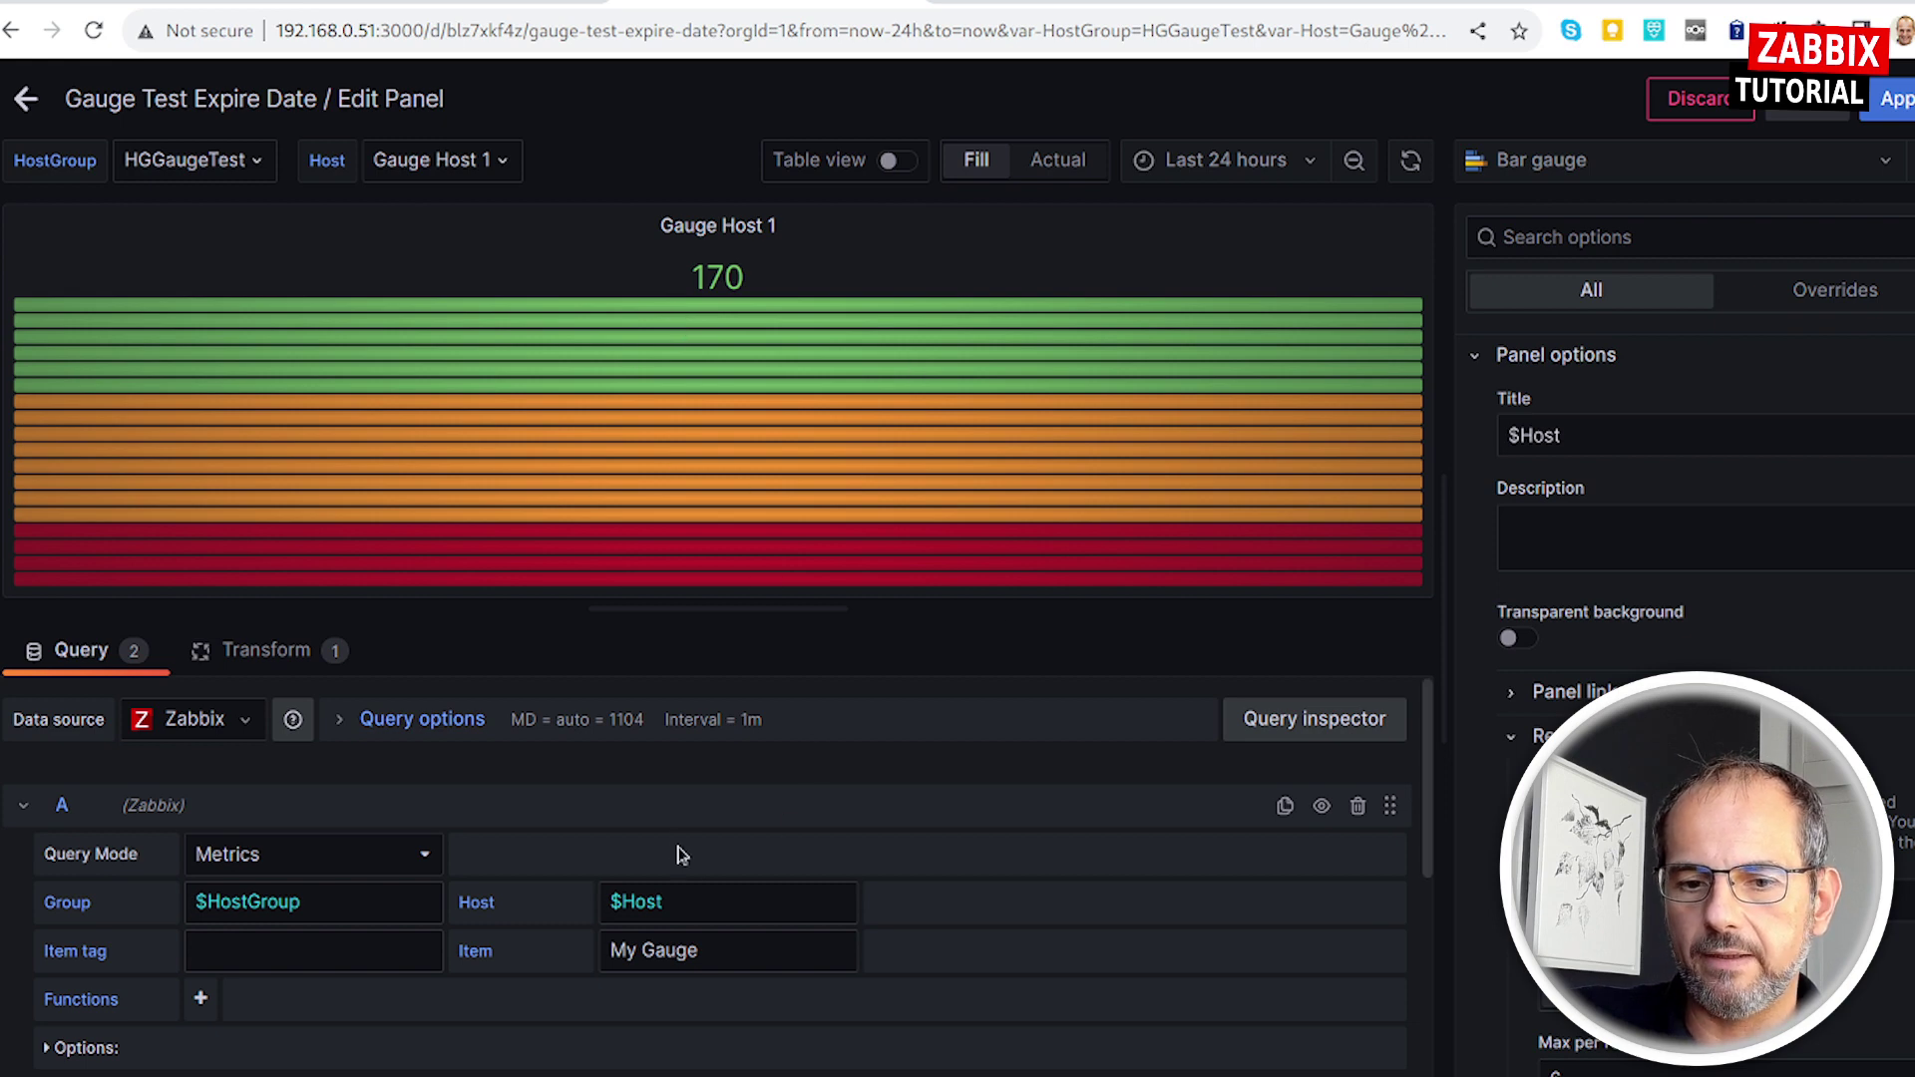
# Collapse query A to reveal query B and its My Gauge Max Value item.
pyautogui.click(21, 806)
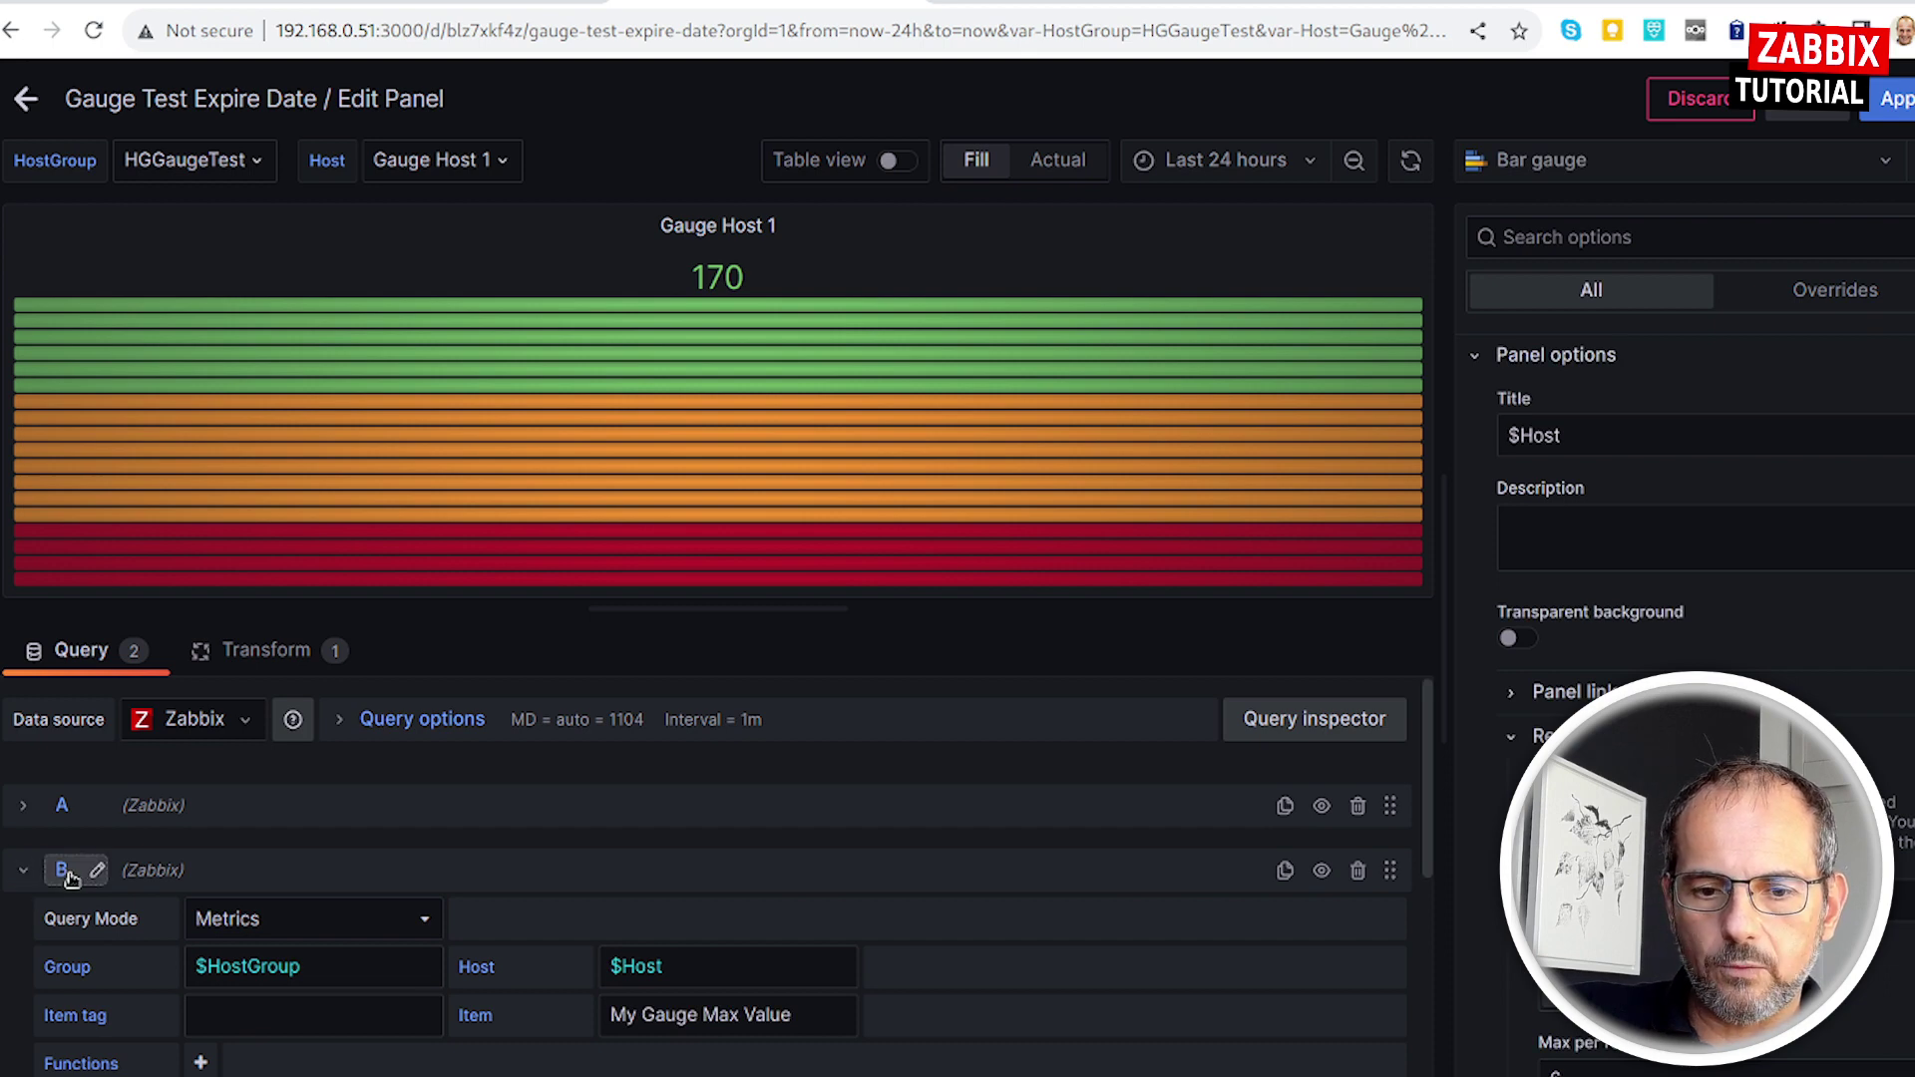
pyautogui.moveTo(61, 870)
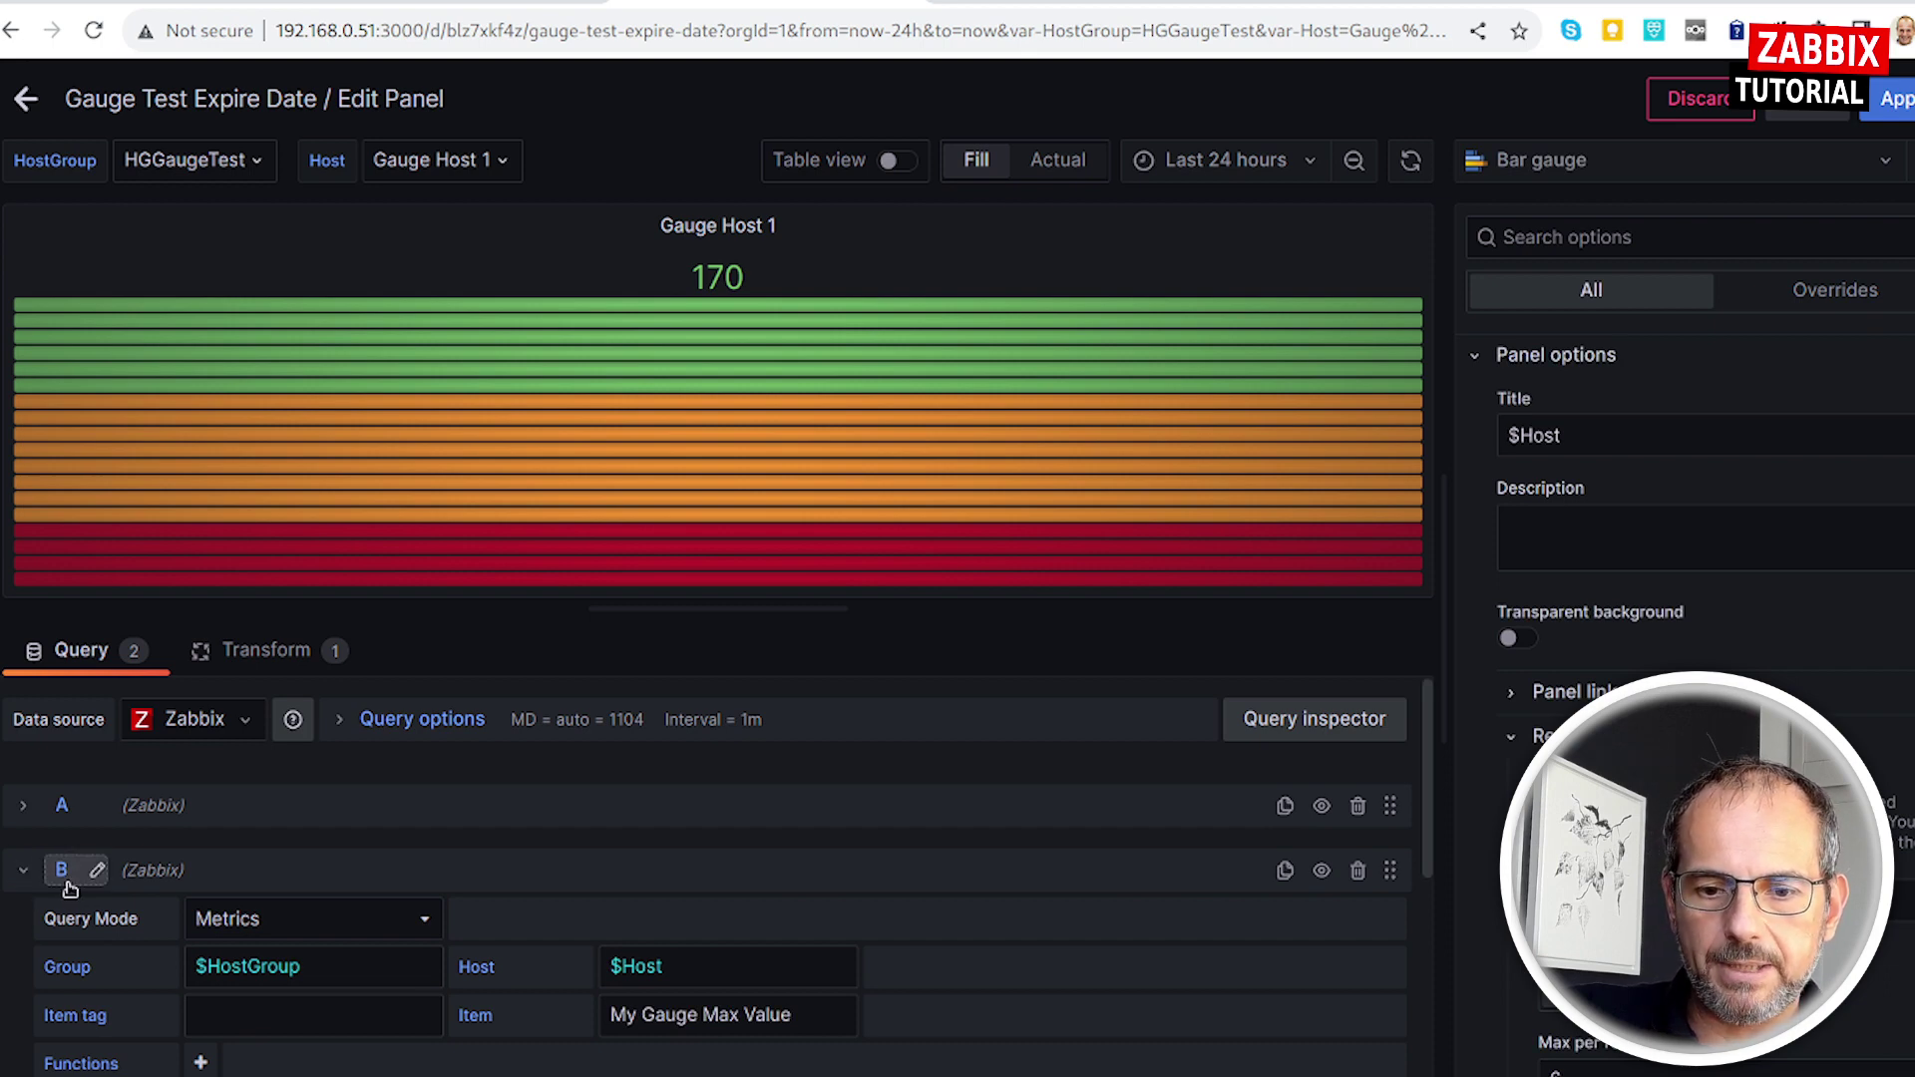
pyautogui.scroll(-2, 504, 1034)
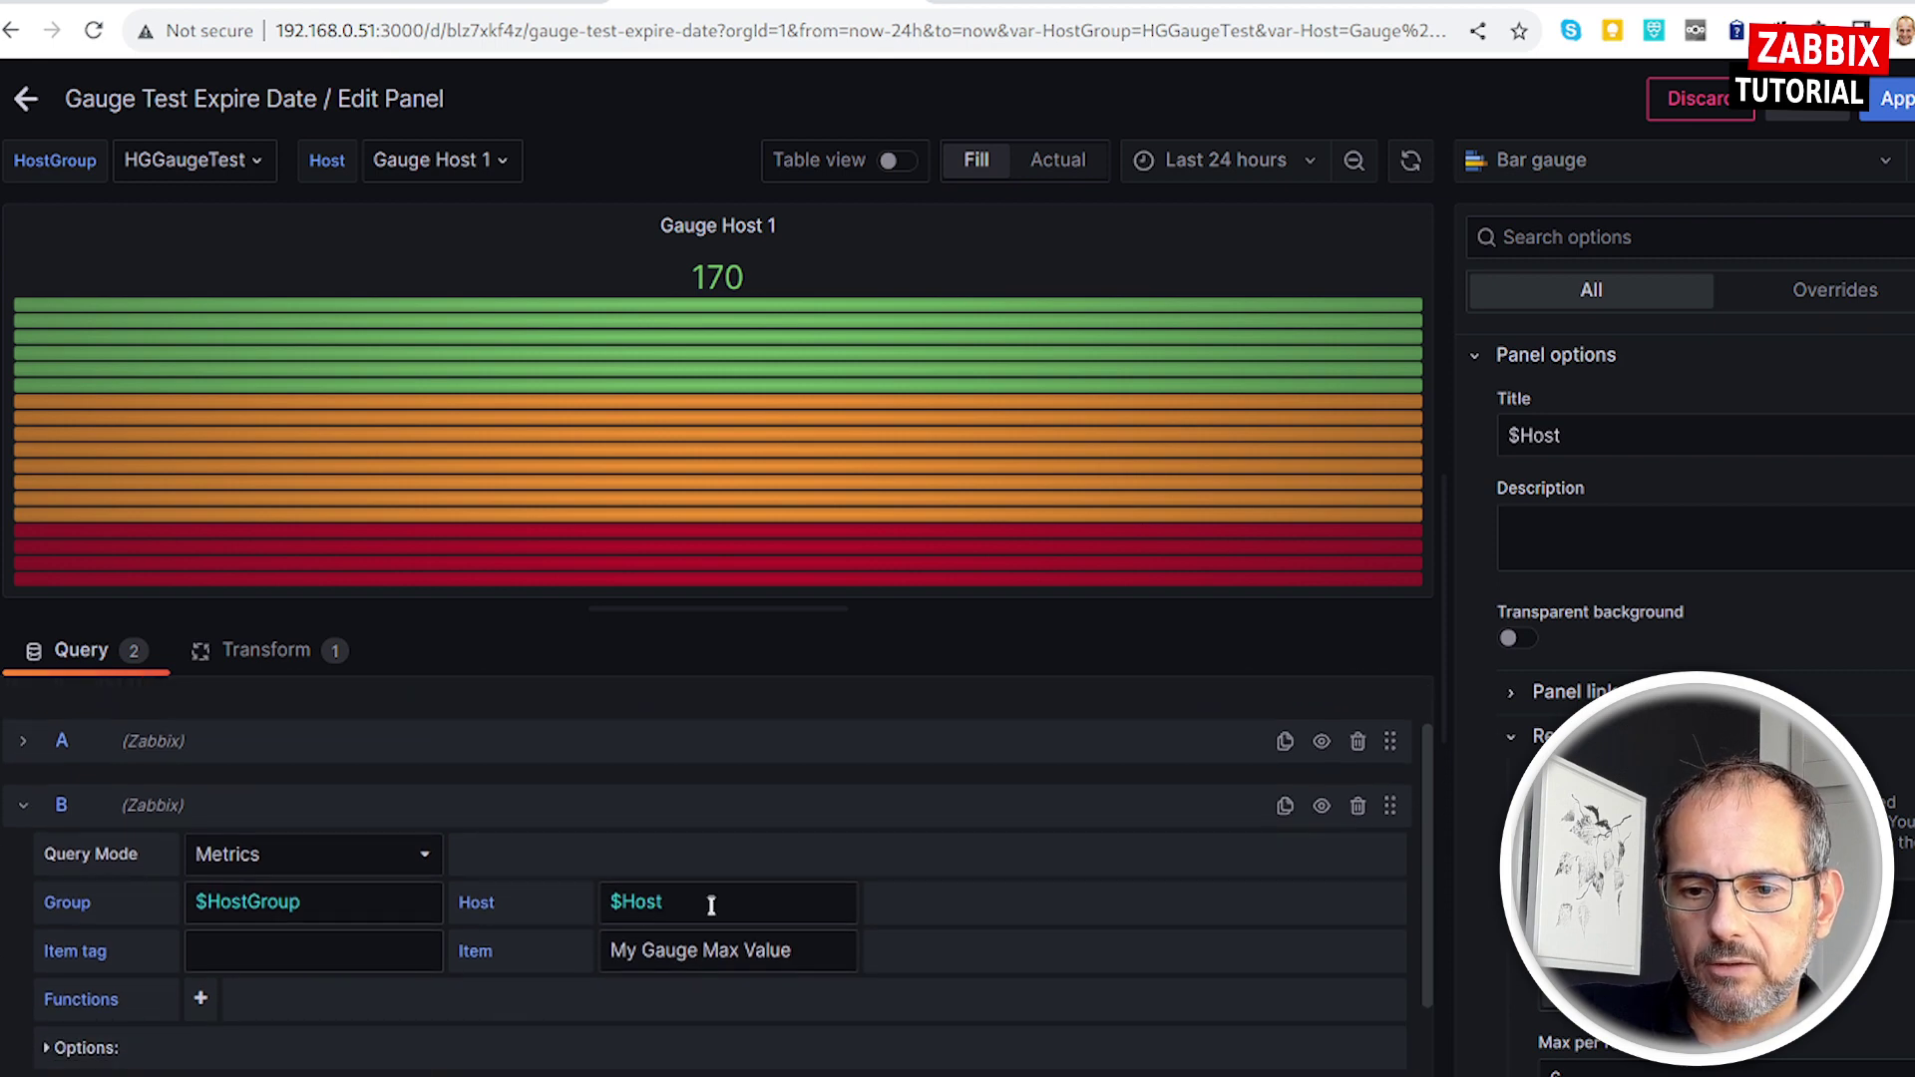
pyautogui.click(833, 948)
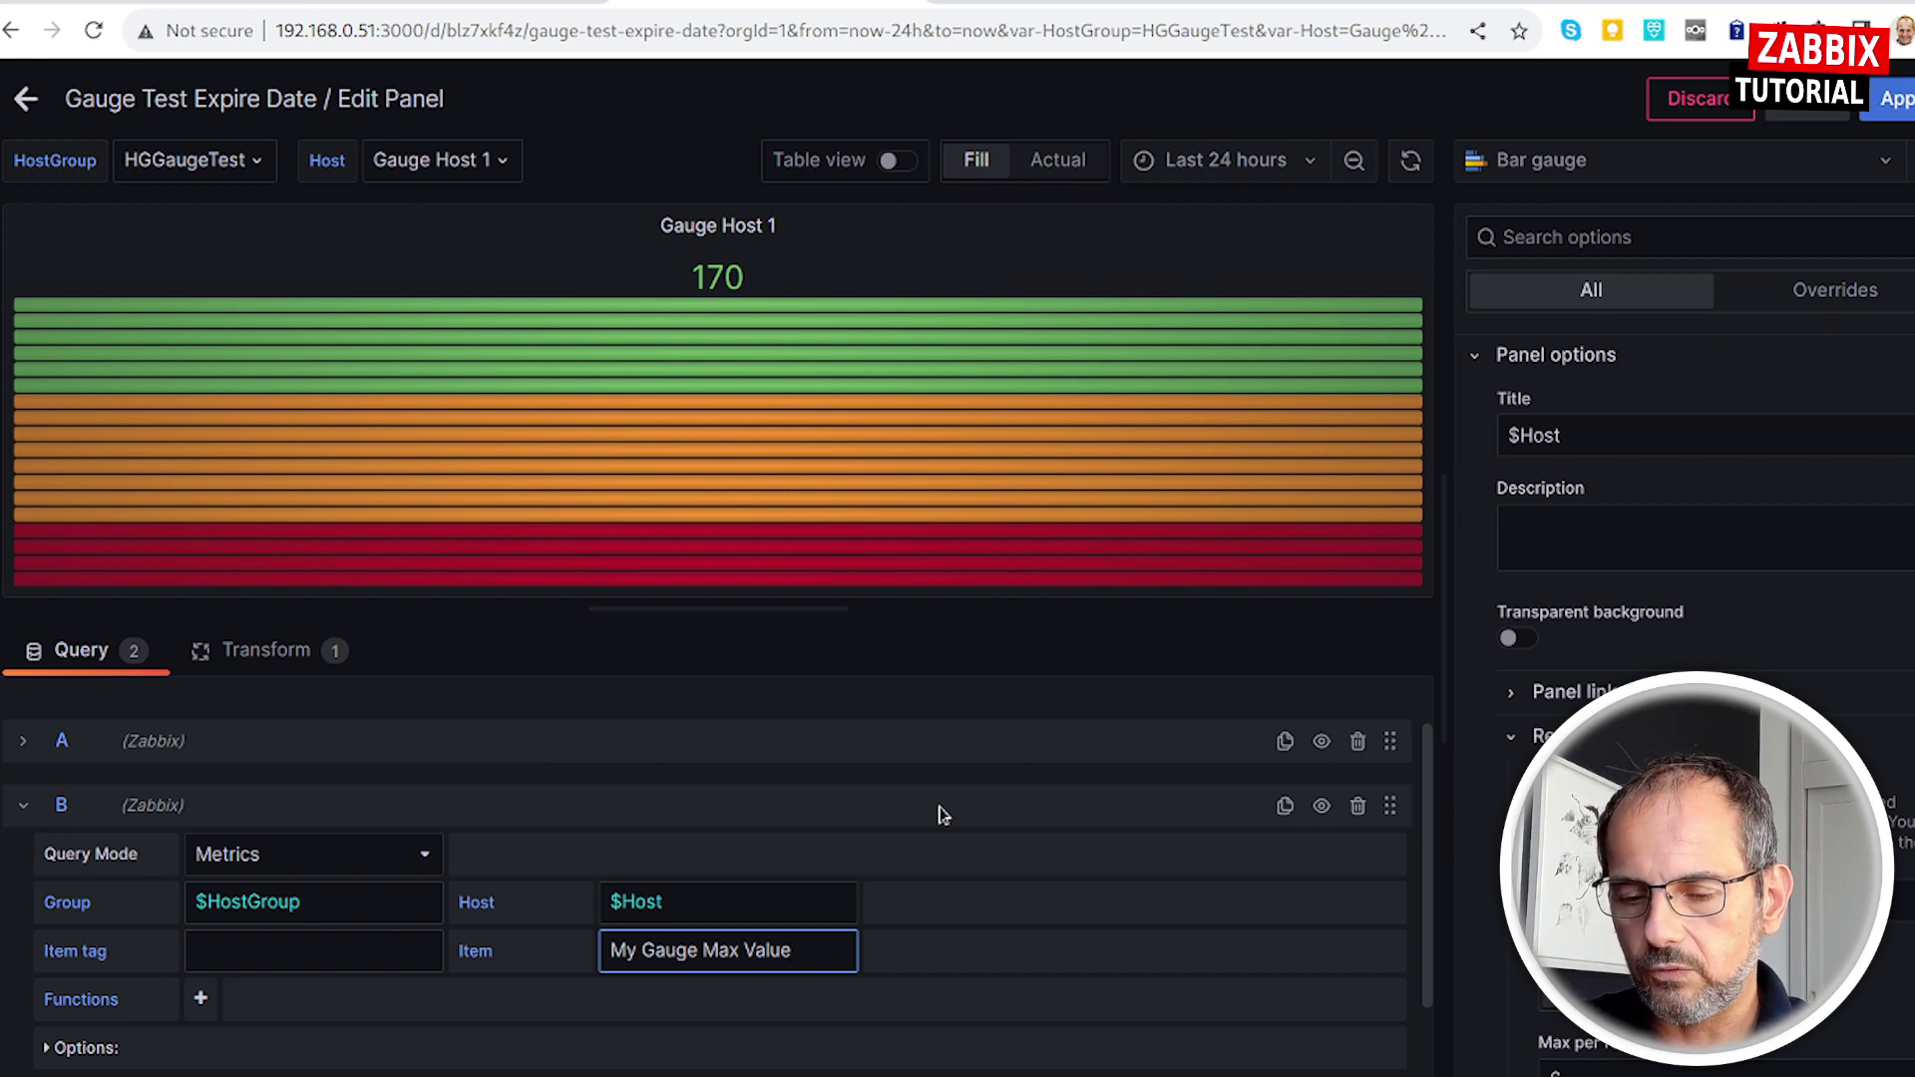
# Review the bar gauge's Config from query results transformation.
pyautogui.click(253, 662)
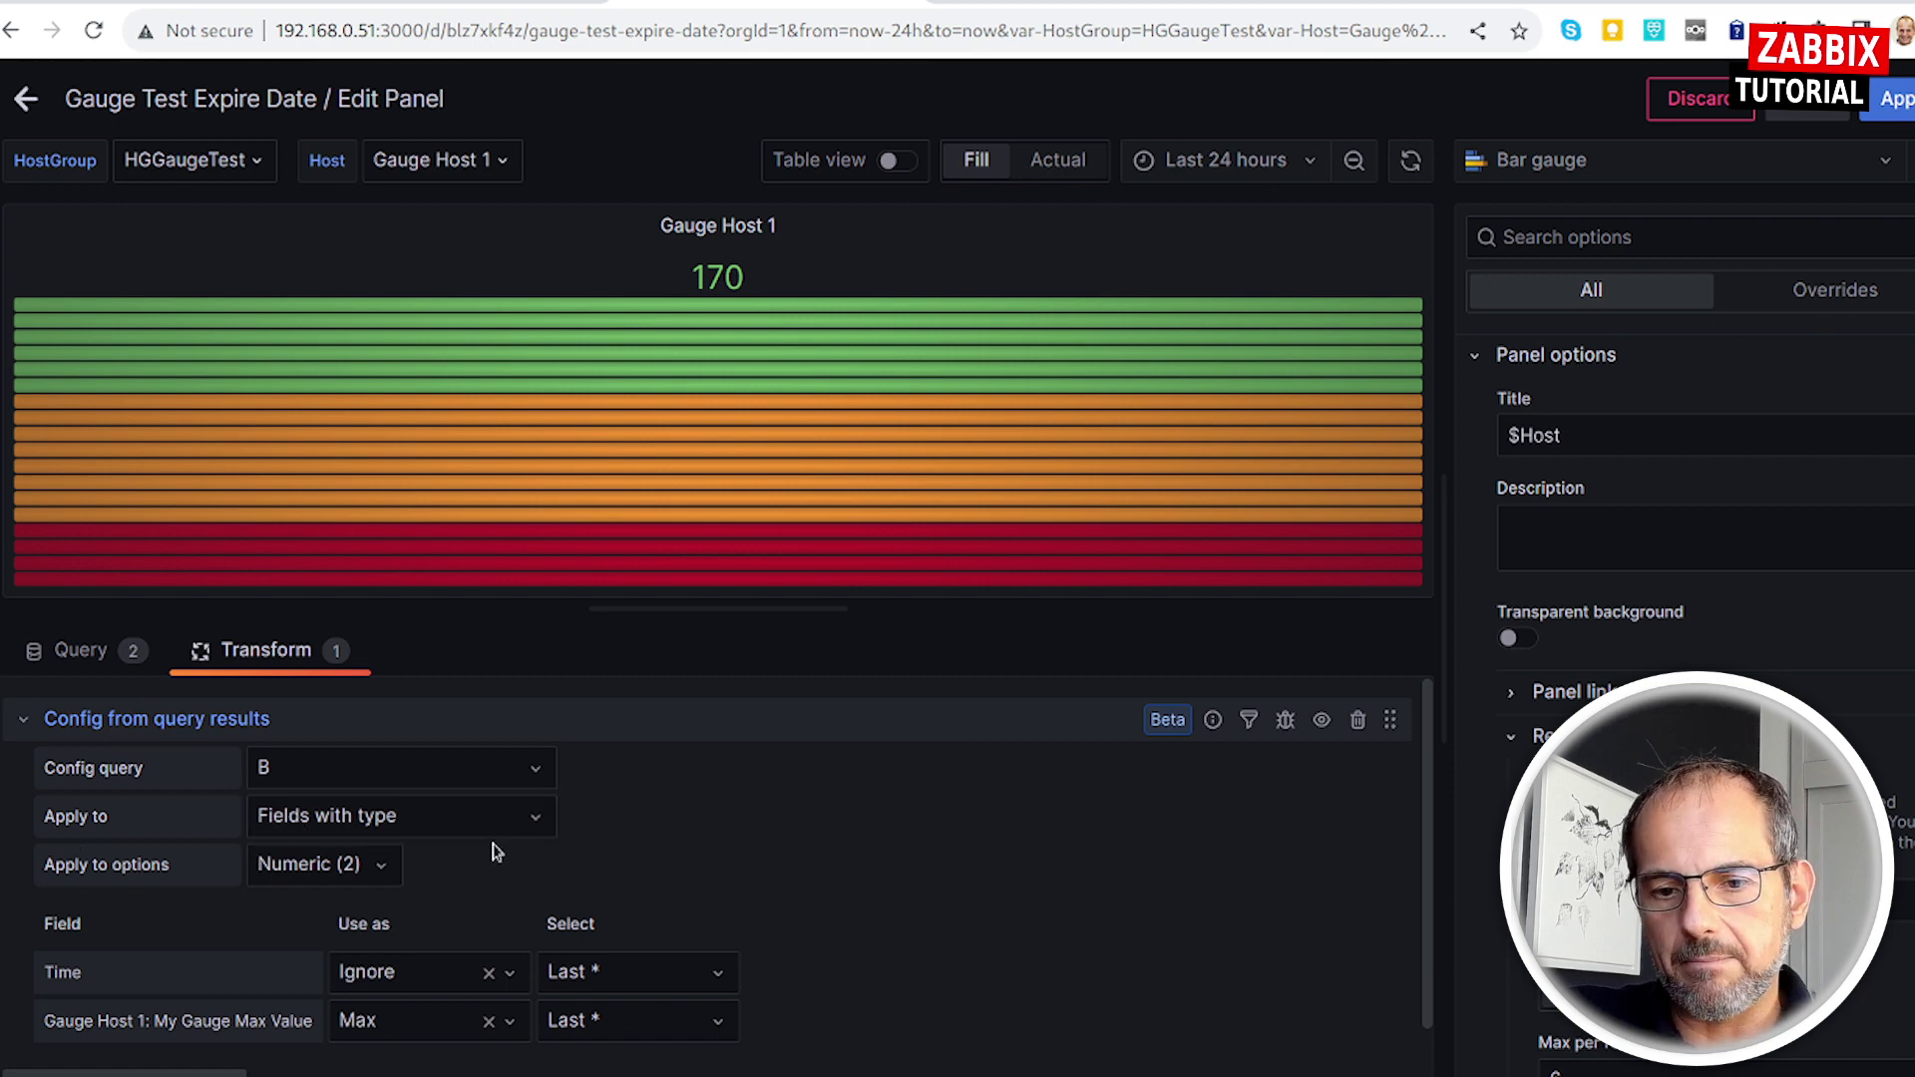
pyautogui.scroll(-1, 140, 905)
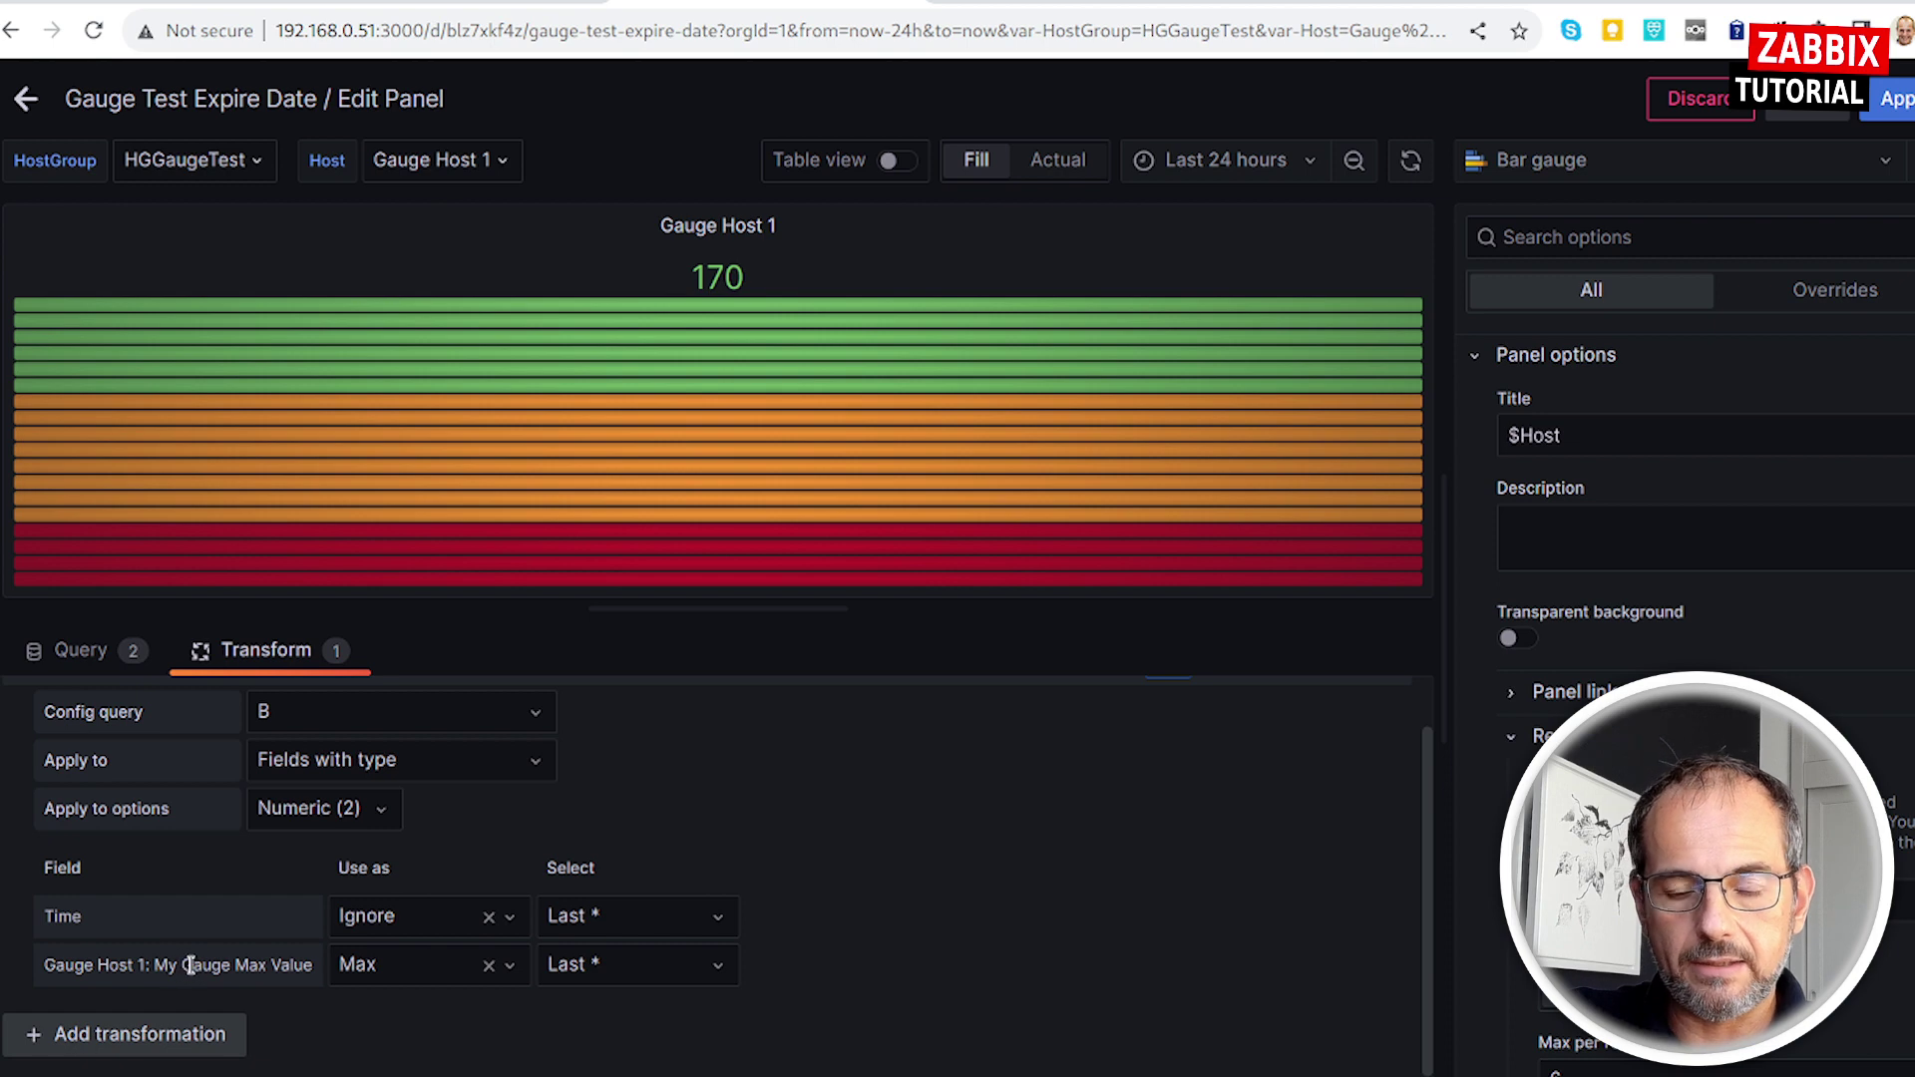
pyautogui.click(381, 983)
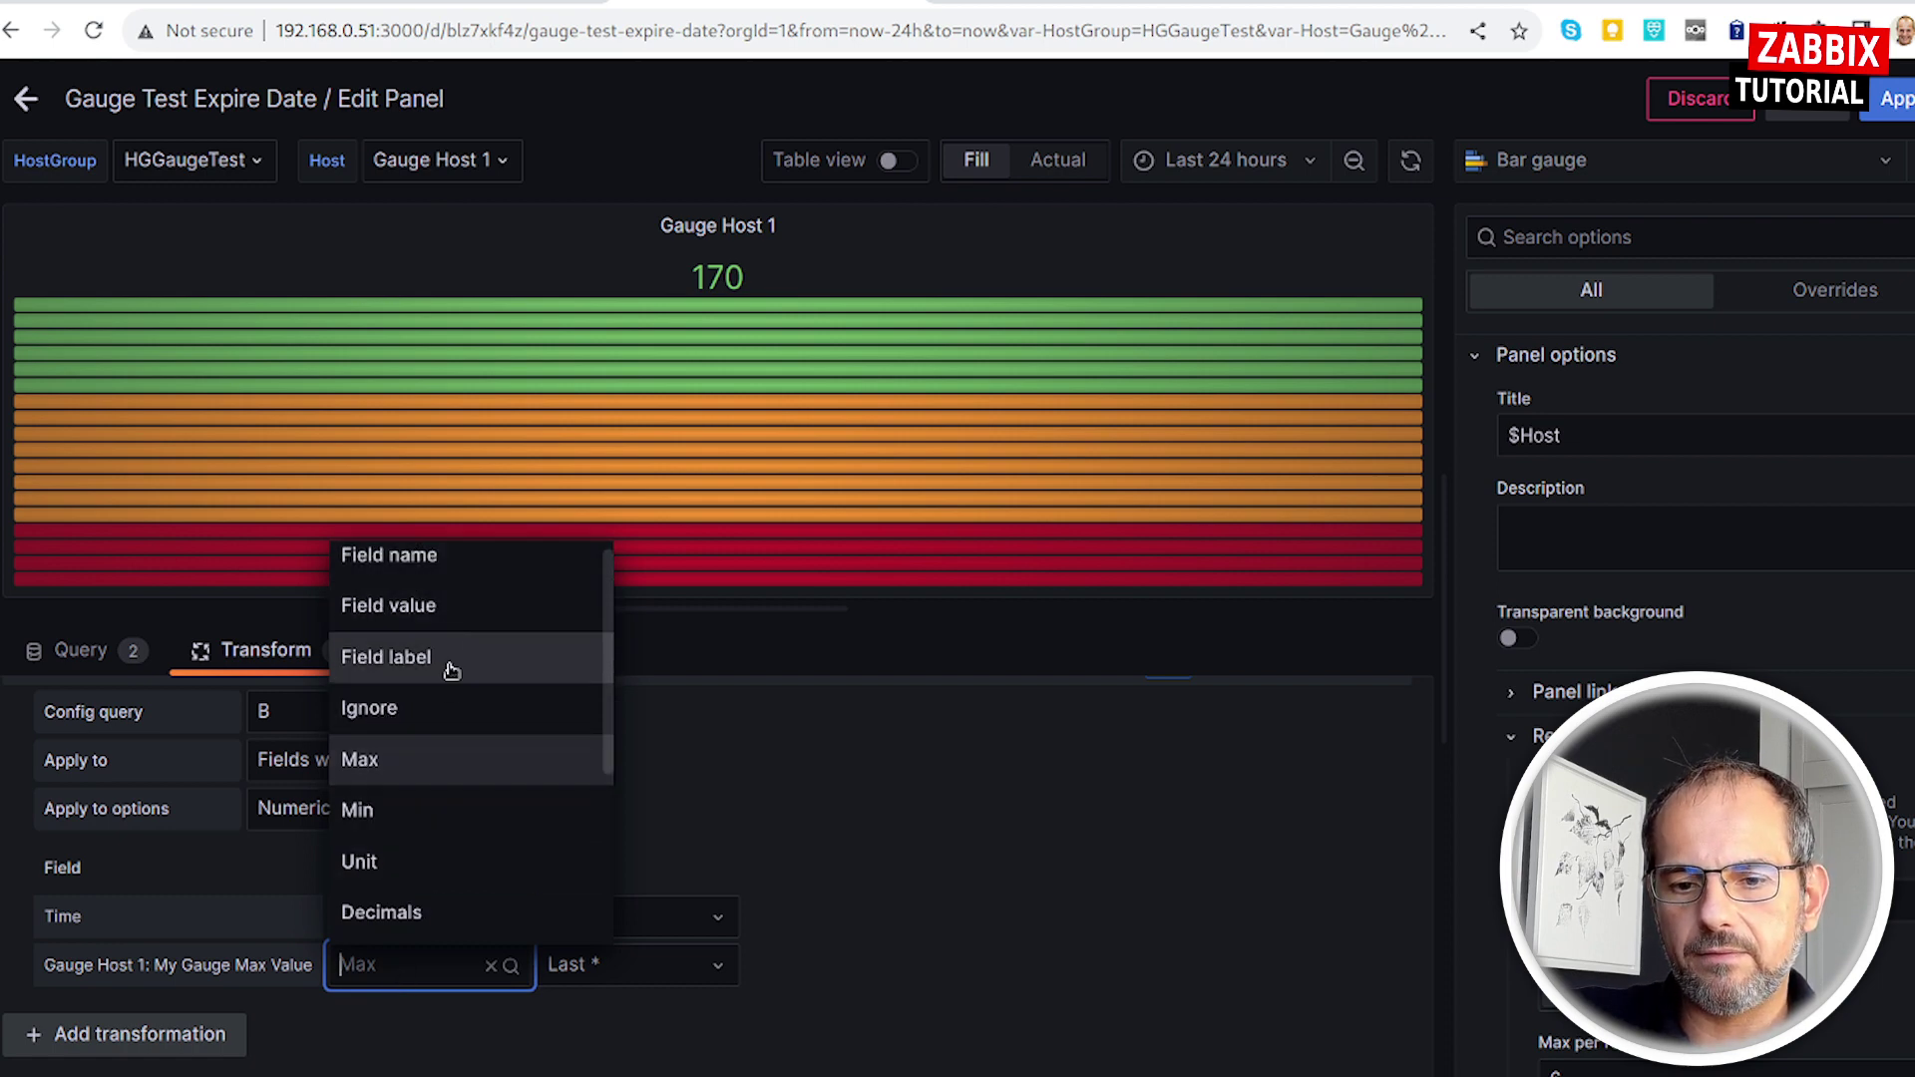
pyautogui.scroll(-2, 449, 782)
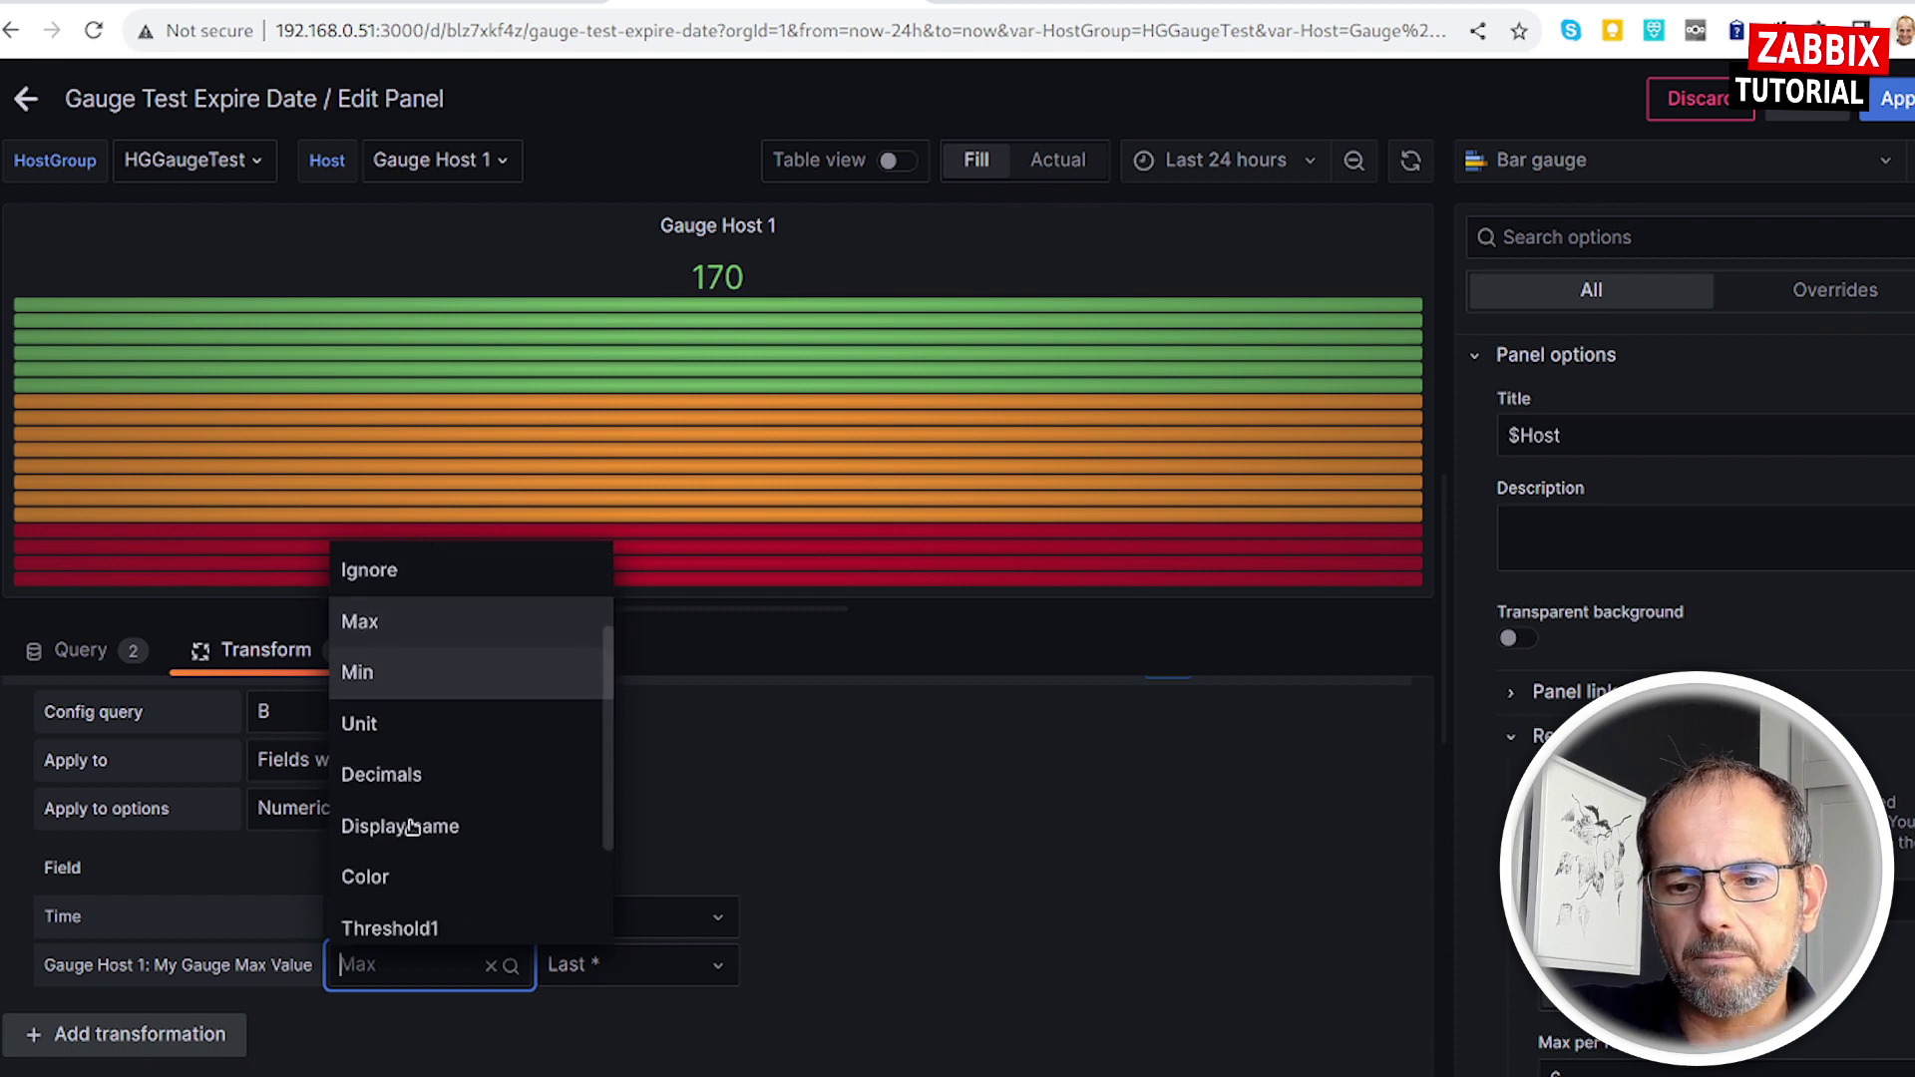
pyautogui.scroll(-2, 447, 803)
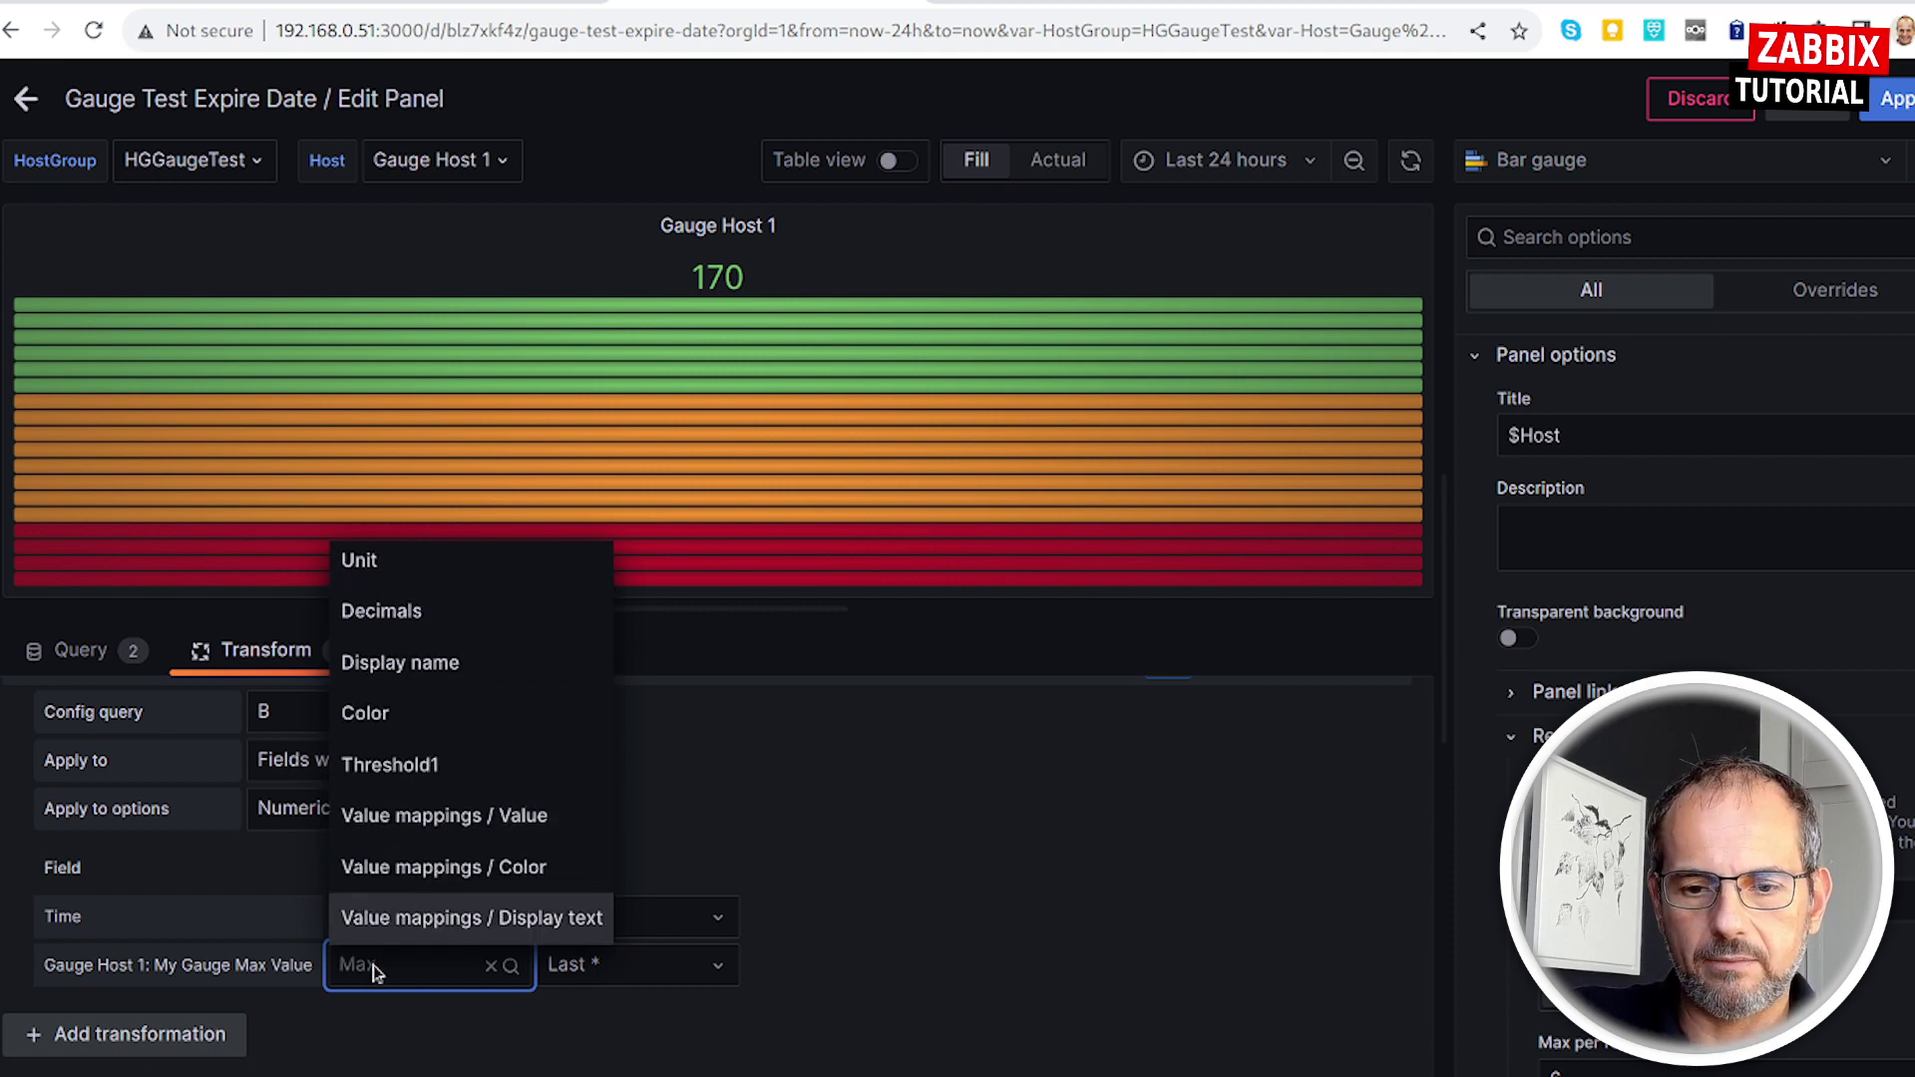
pyautogui.scroll(3, 409, 720)
# Keep the max value field as Max with Last * calculation and apply the panel.
pyautogui.click(429, 766)
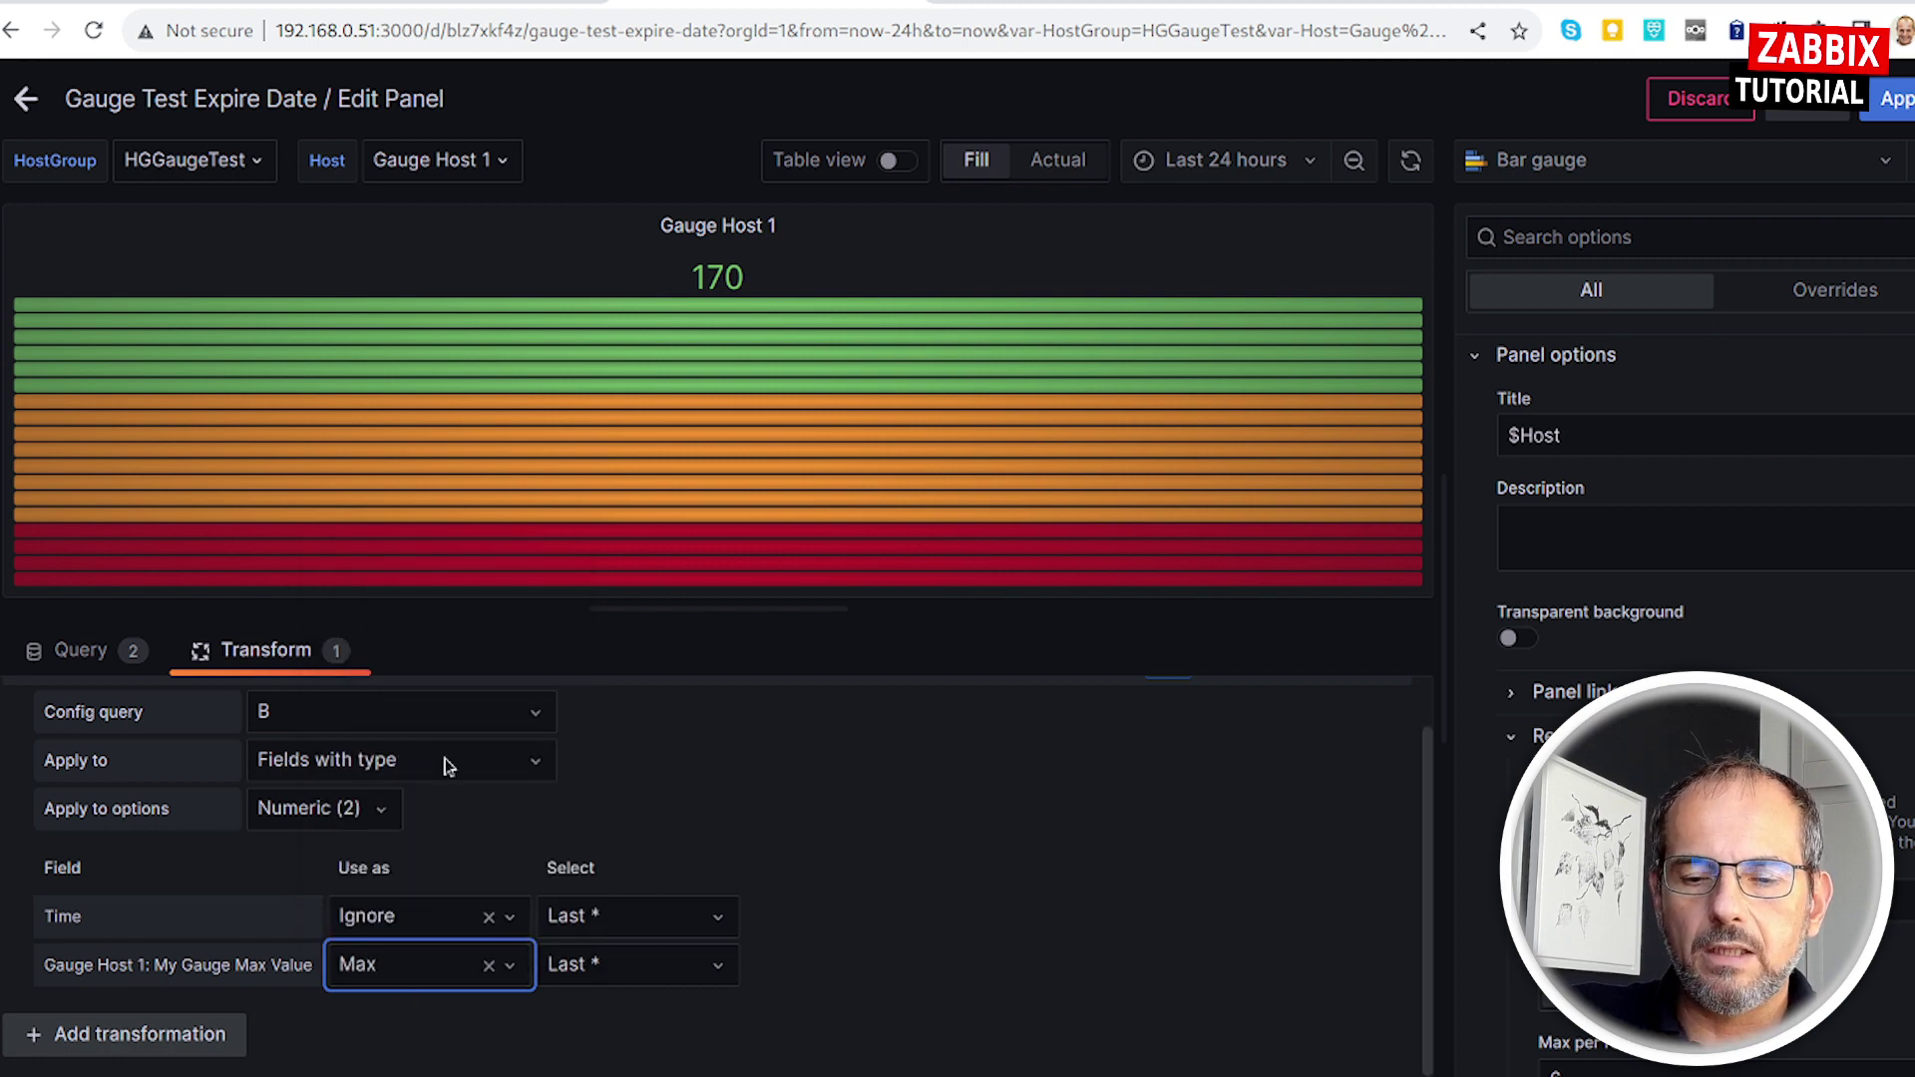
pyautogui.moveTo(718, 228)
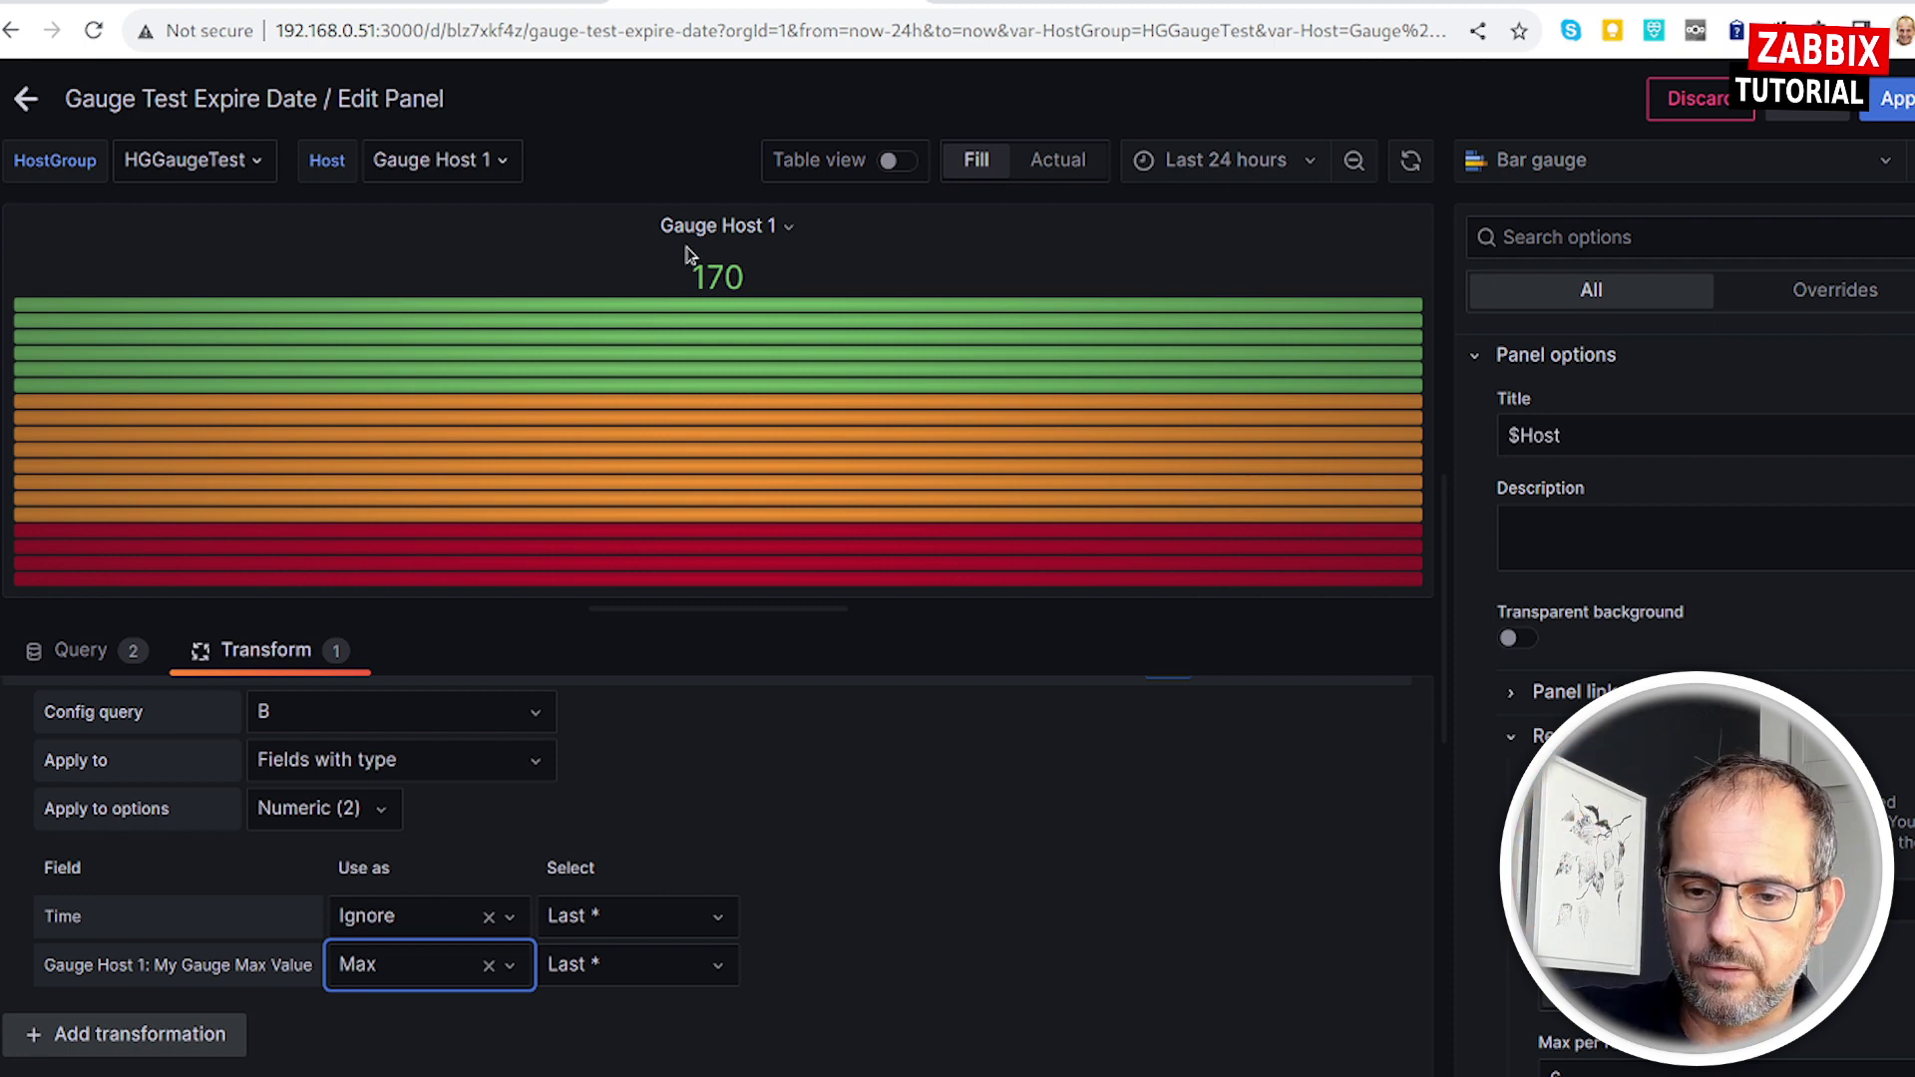
pyautogui.click(606, 975)
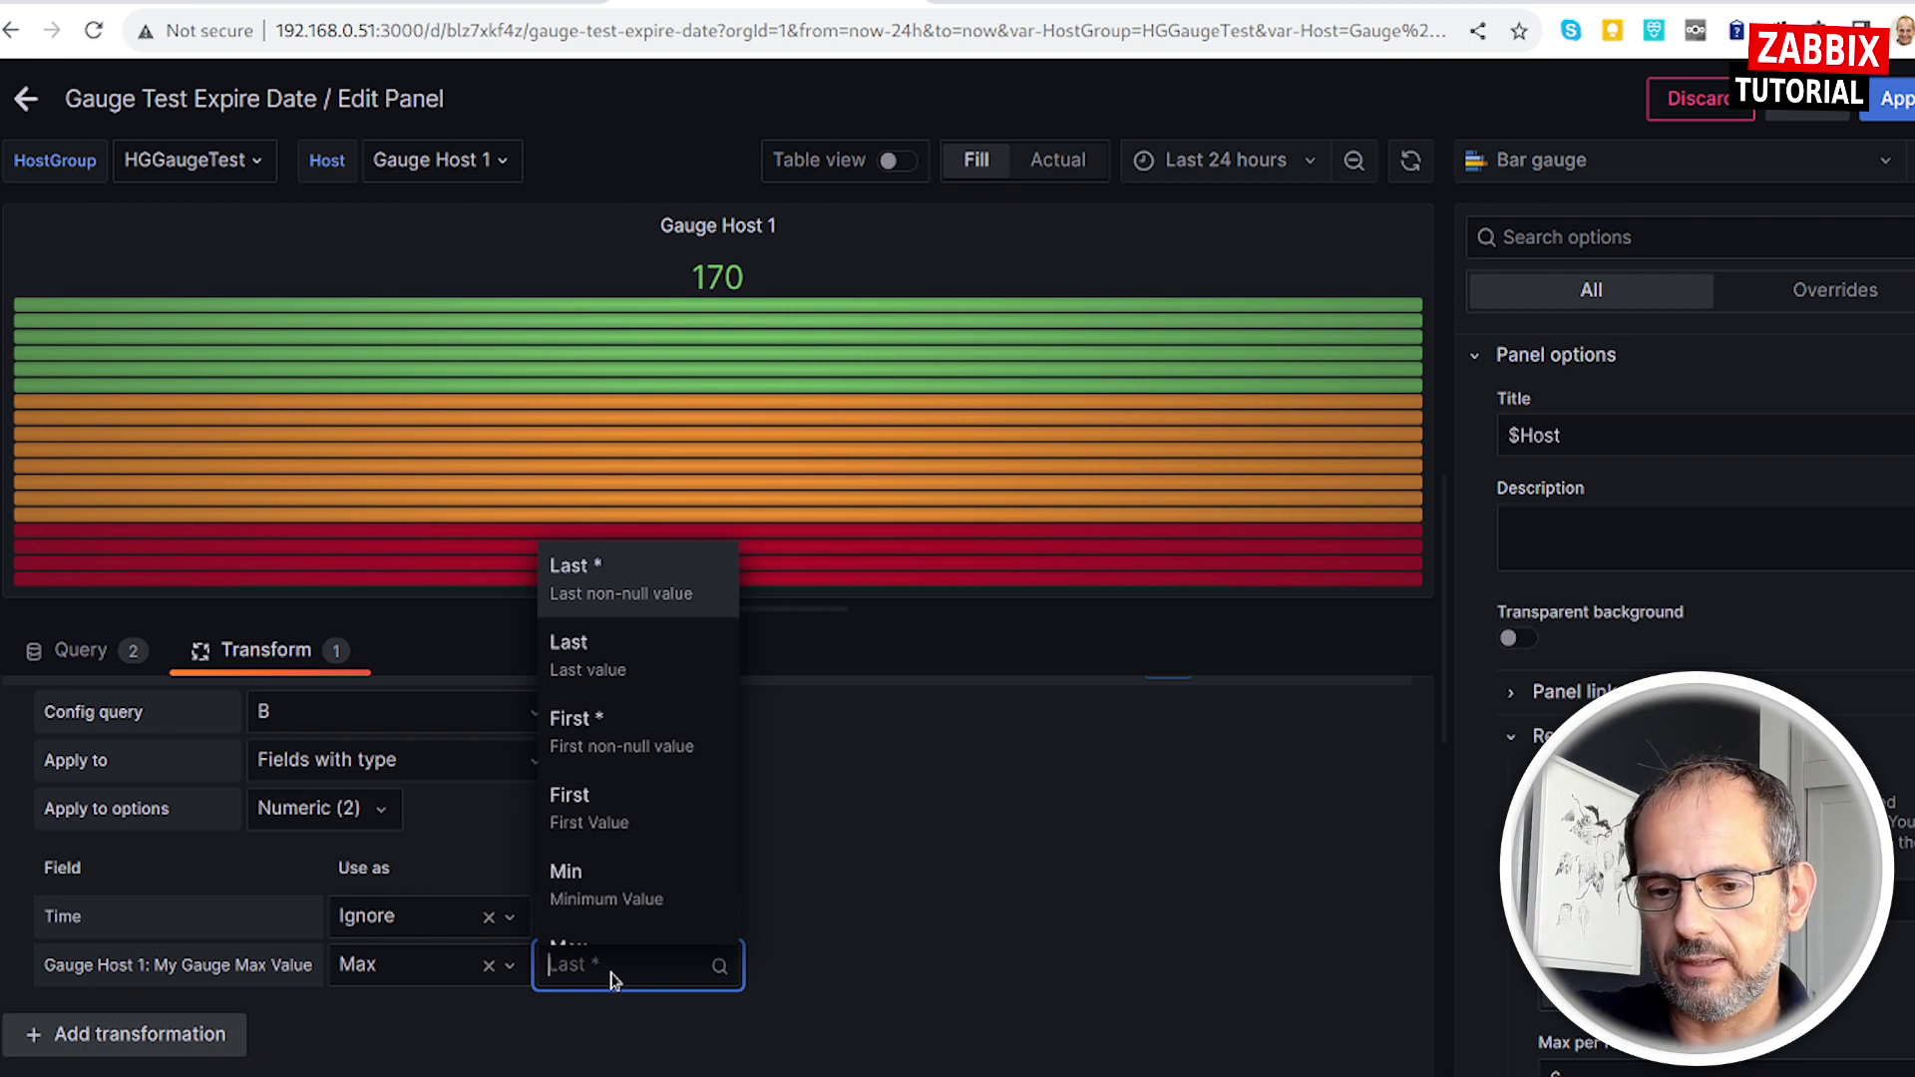
pyautogui.click(613, 978)
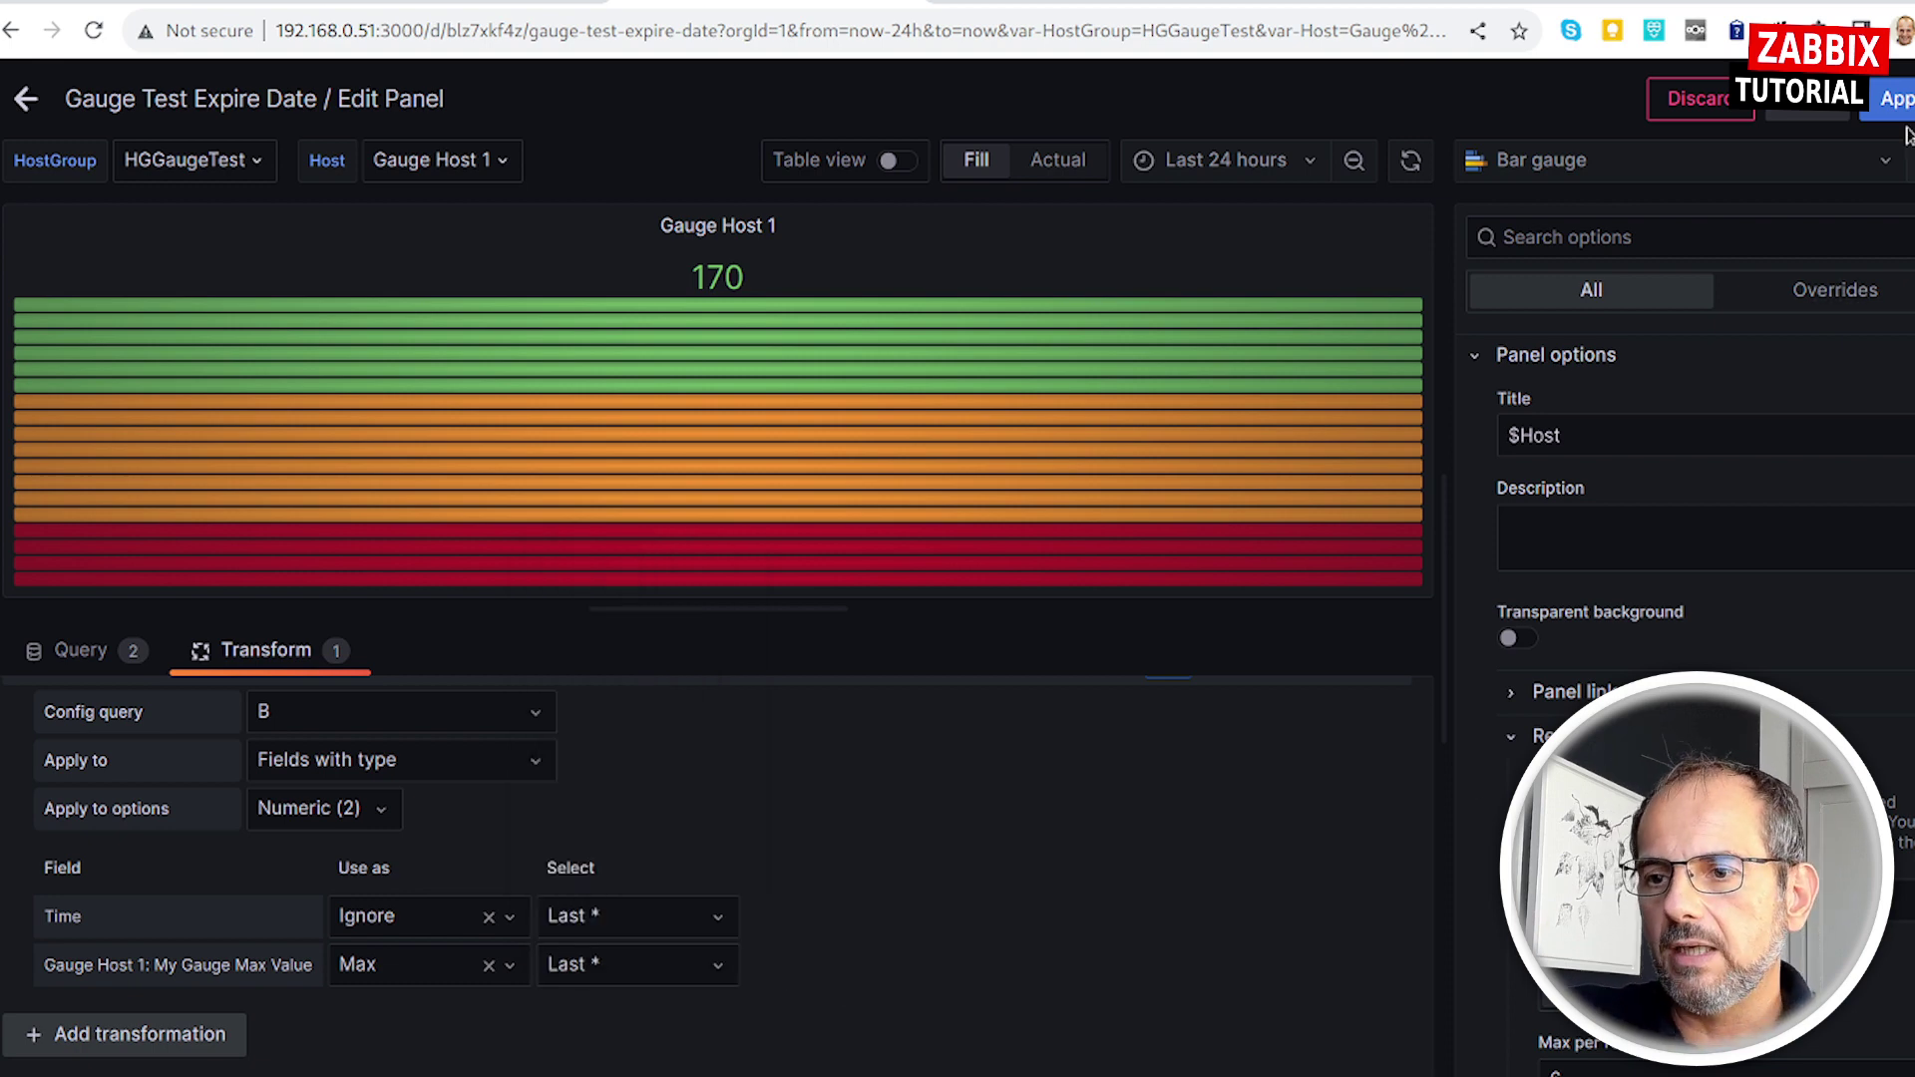
pyautogui.click(1695, 111)
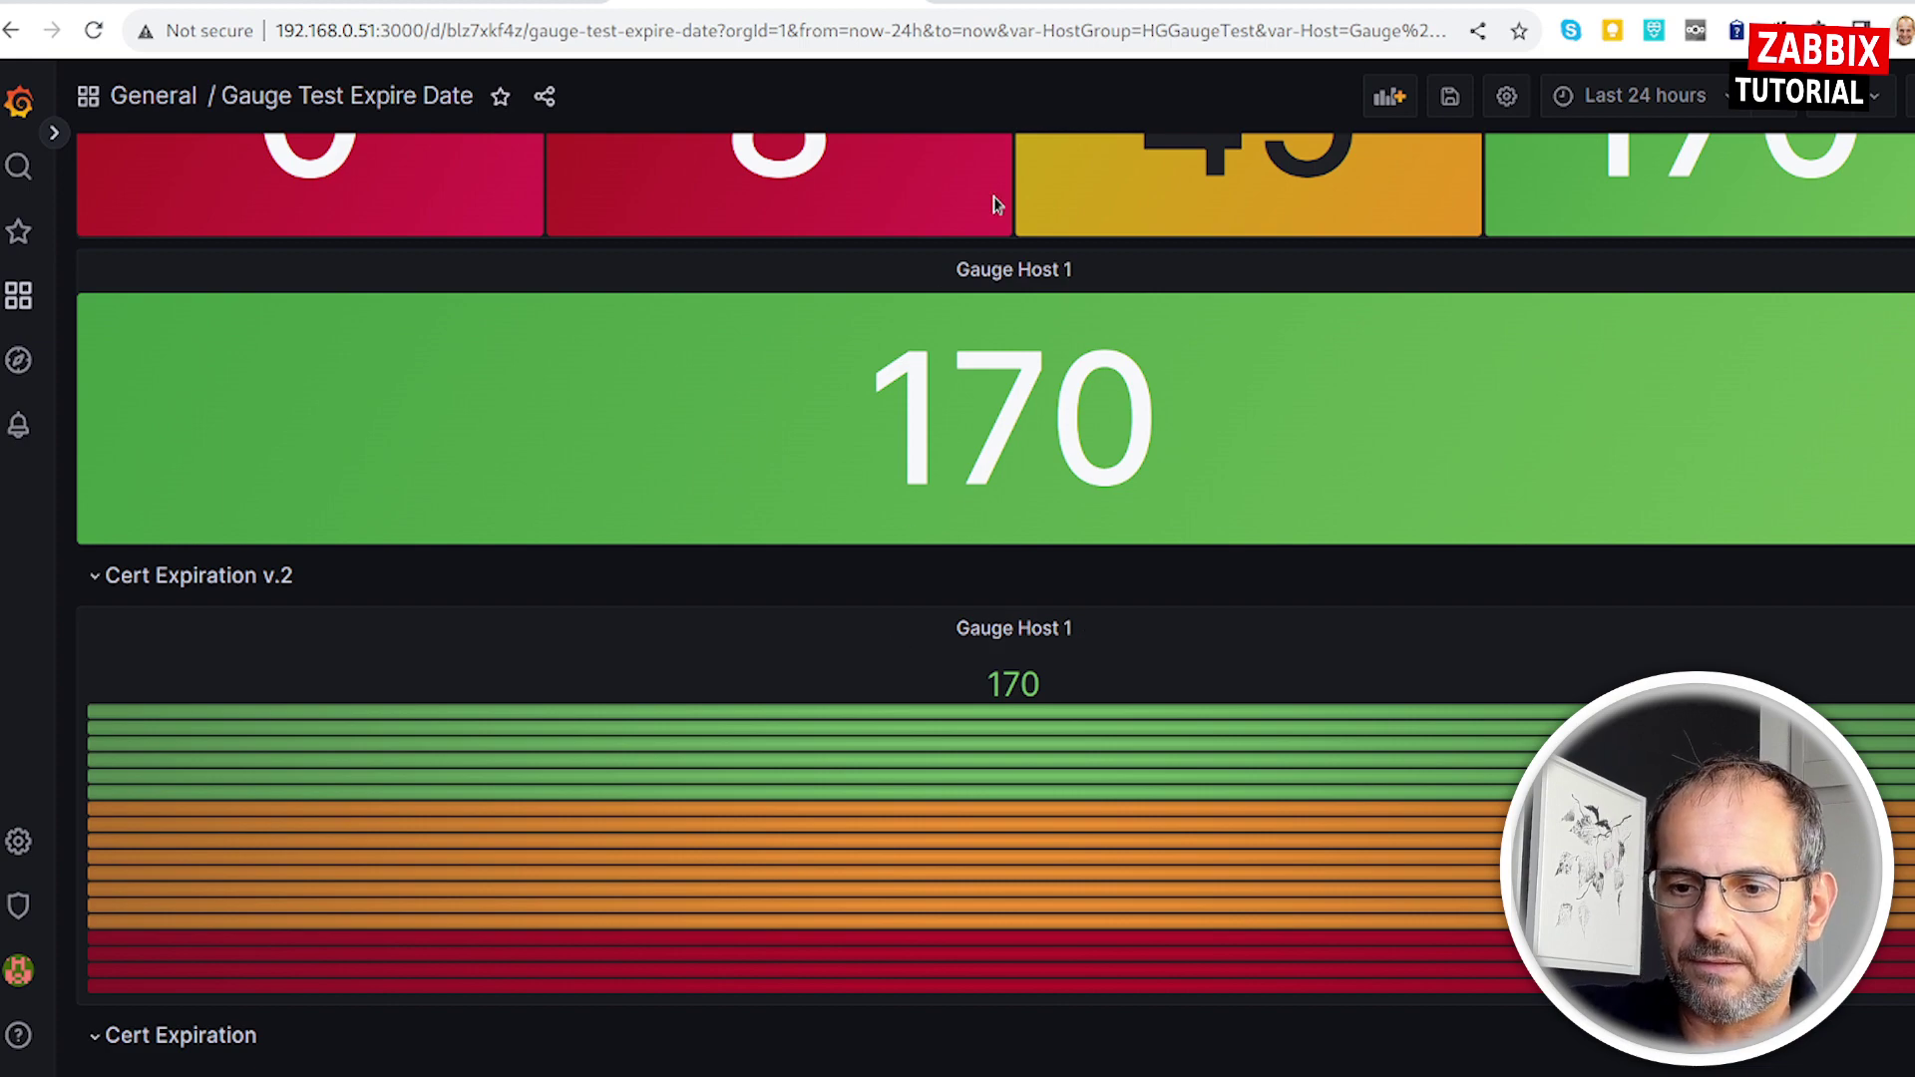
pyautogui.scroll(10, 698, 349)
# Set the Host variable to All and scroll to the repeated per-host panels.
pyautogui.click(519, 154)
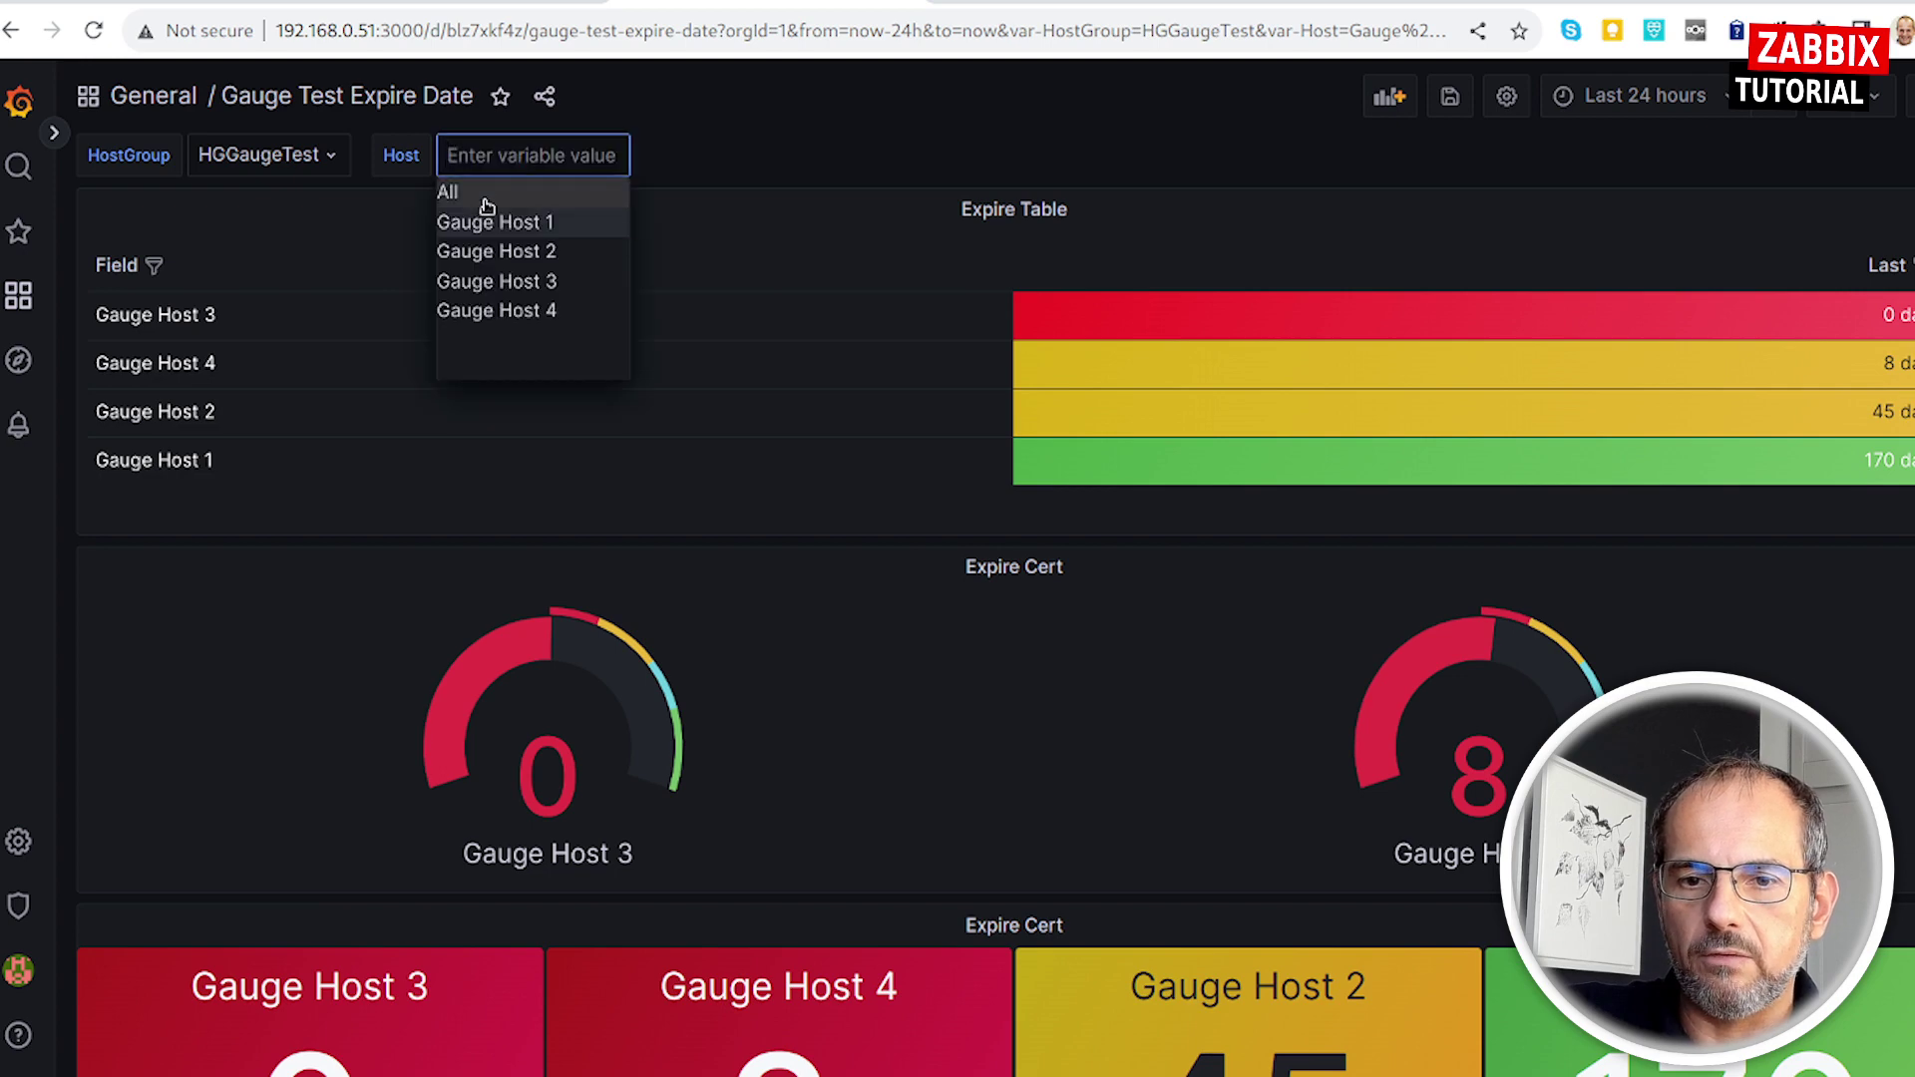
pyautogui.click(485, 197)
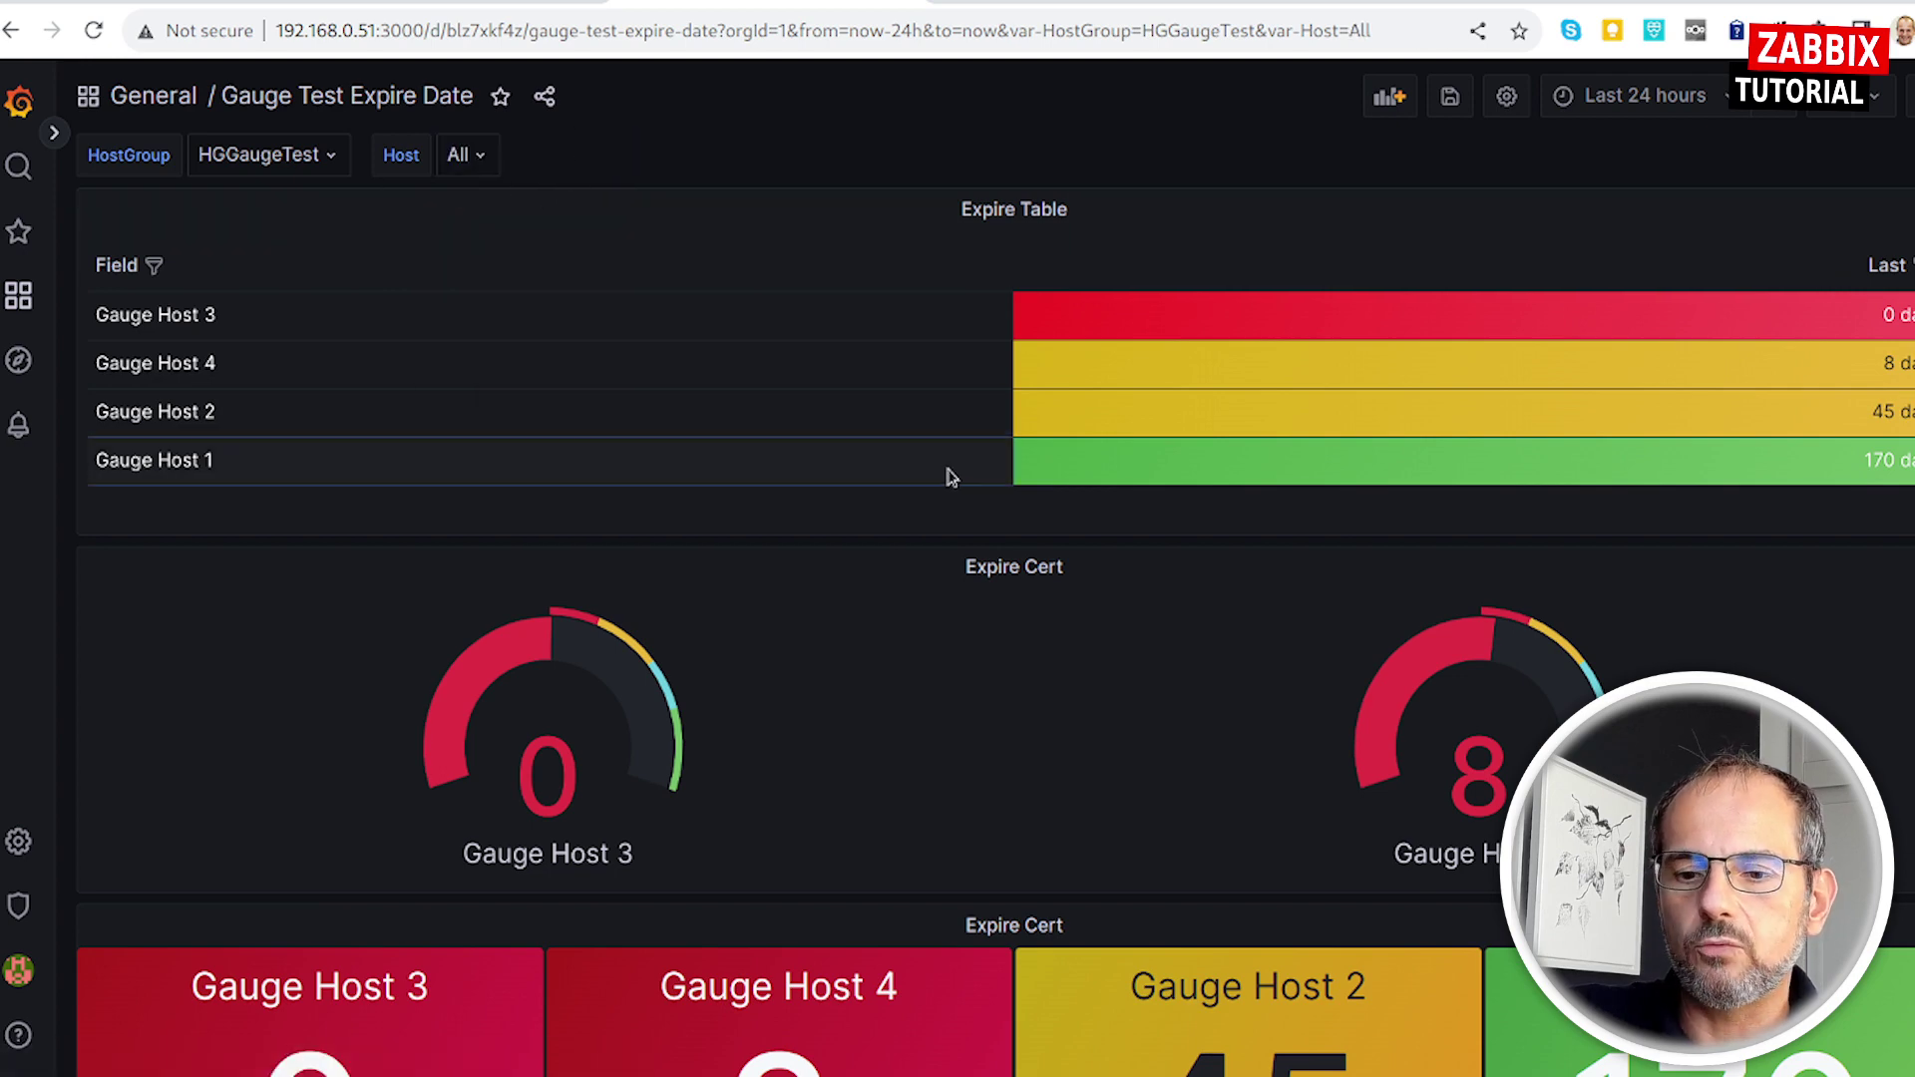
pyautogui.scroll(-10, 948, 476)
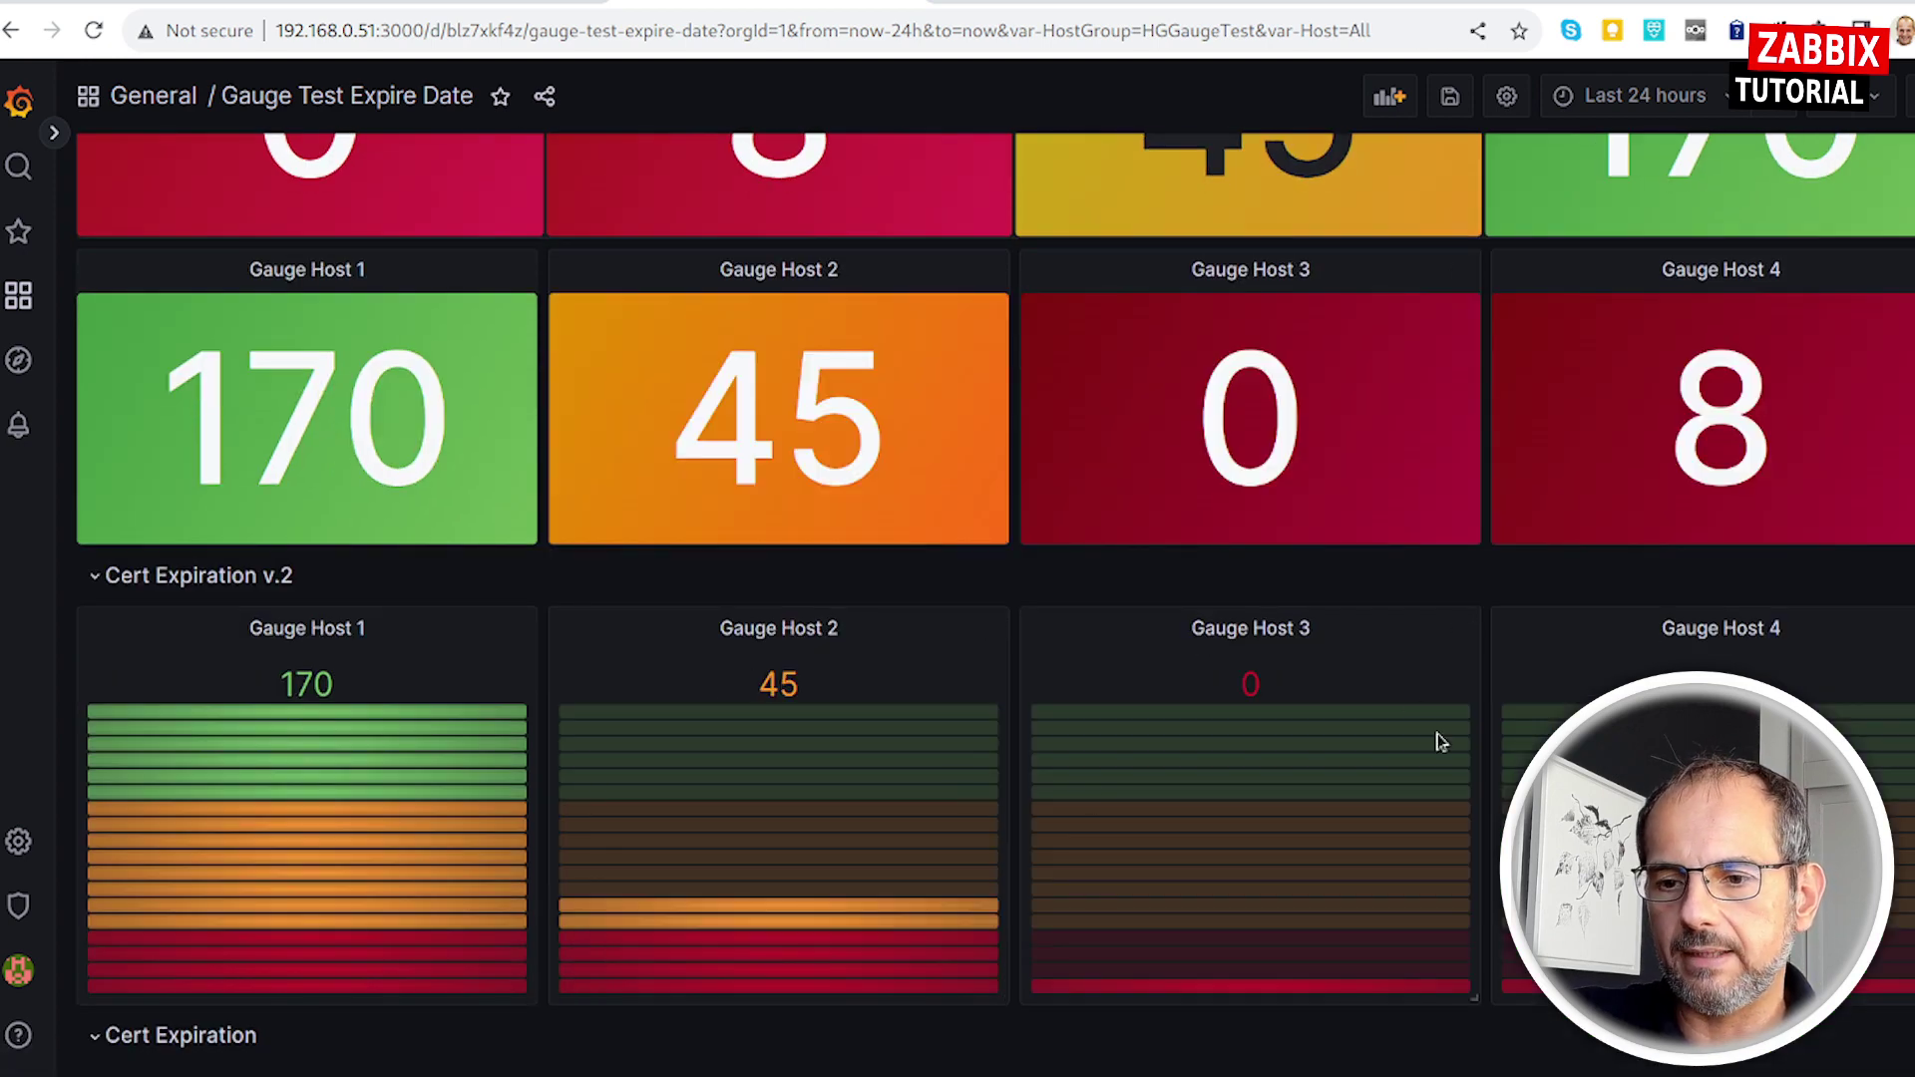